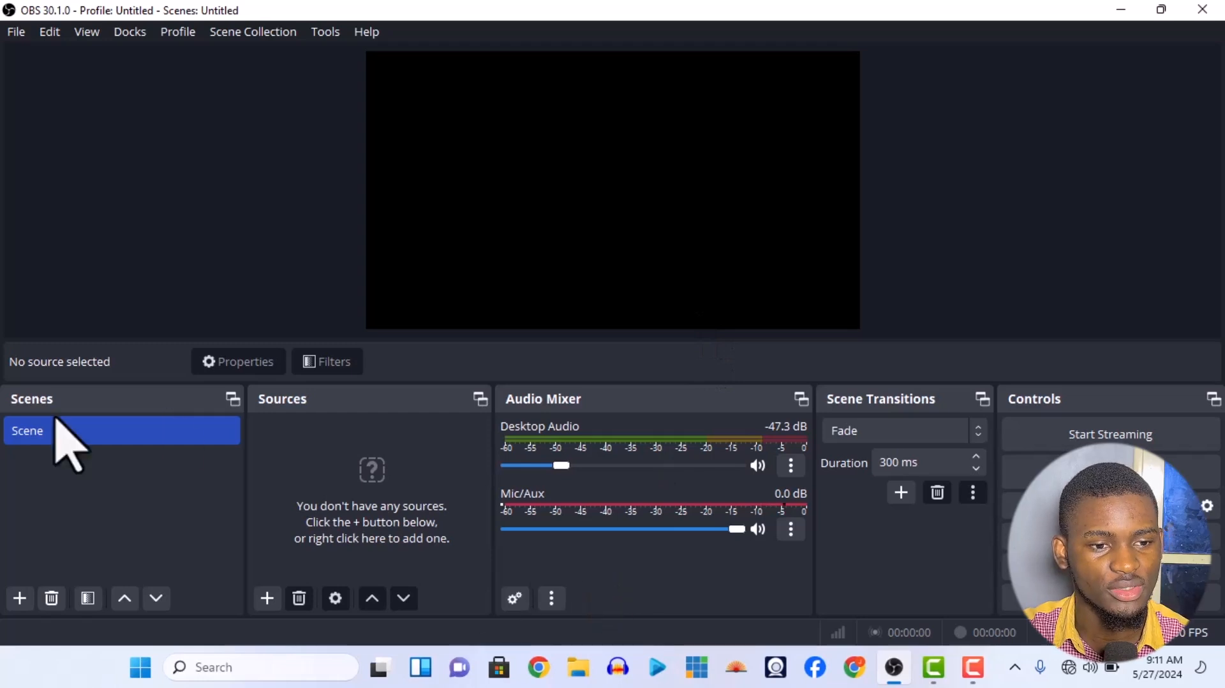
Add a new visible Video Capture Device source to the scene, keeping the default source name.
{"action": "left_click", "coordinate": [40, 441]}
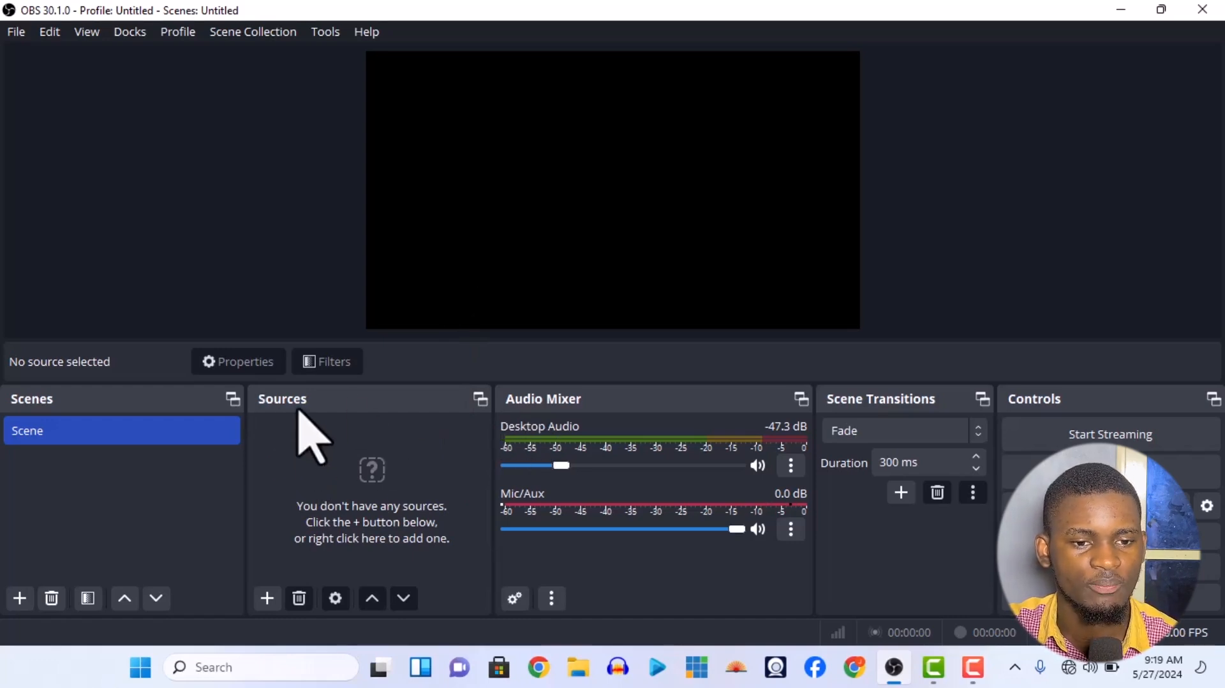
{"action": "left_click", "coordinate": [266, 598]}
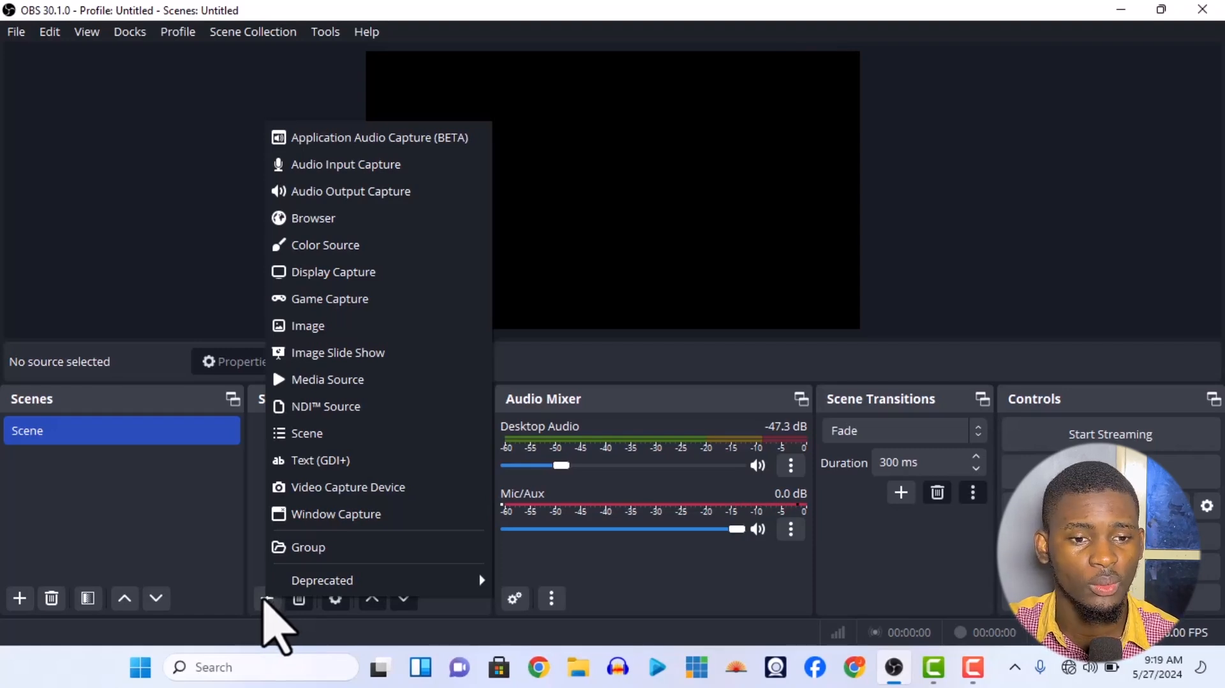
{"action": "left_click", "coordinate": [312, 489]}
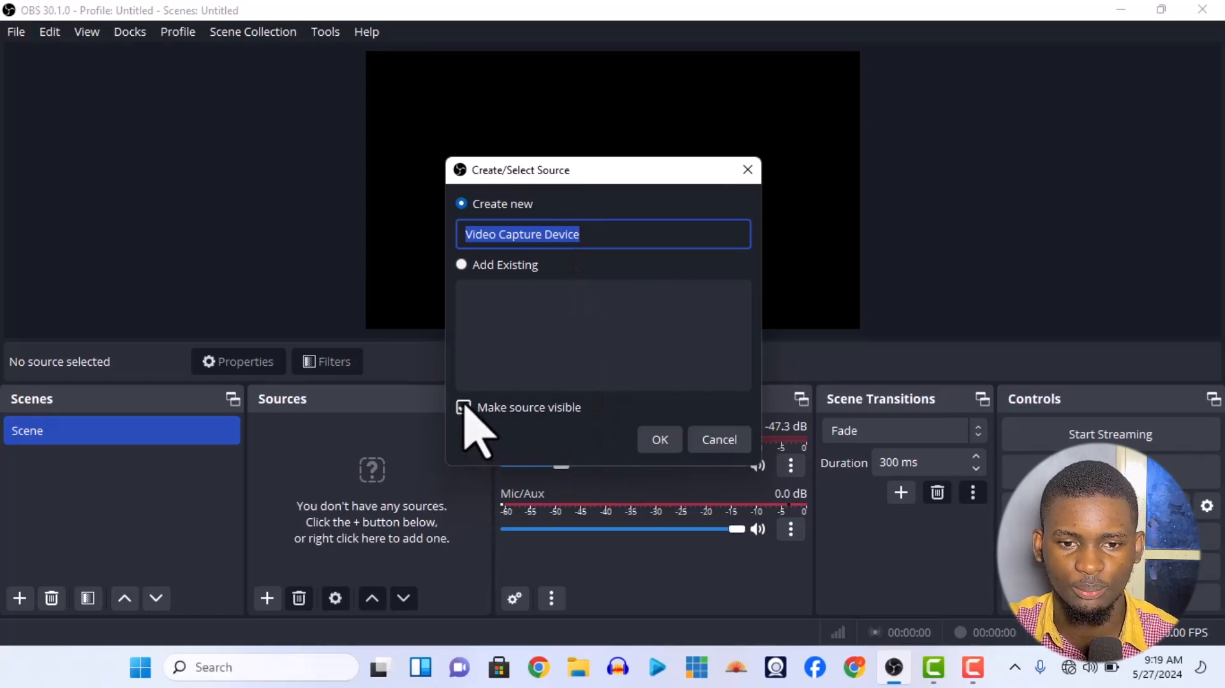
{"action": "left_click", "coordinate": [661, 444]}
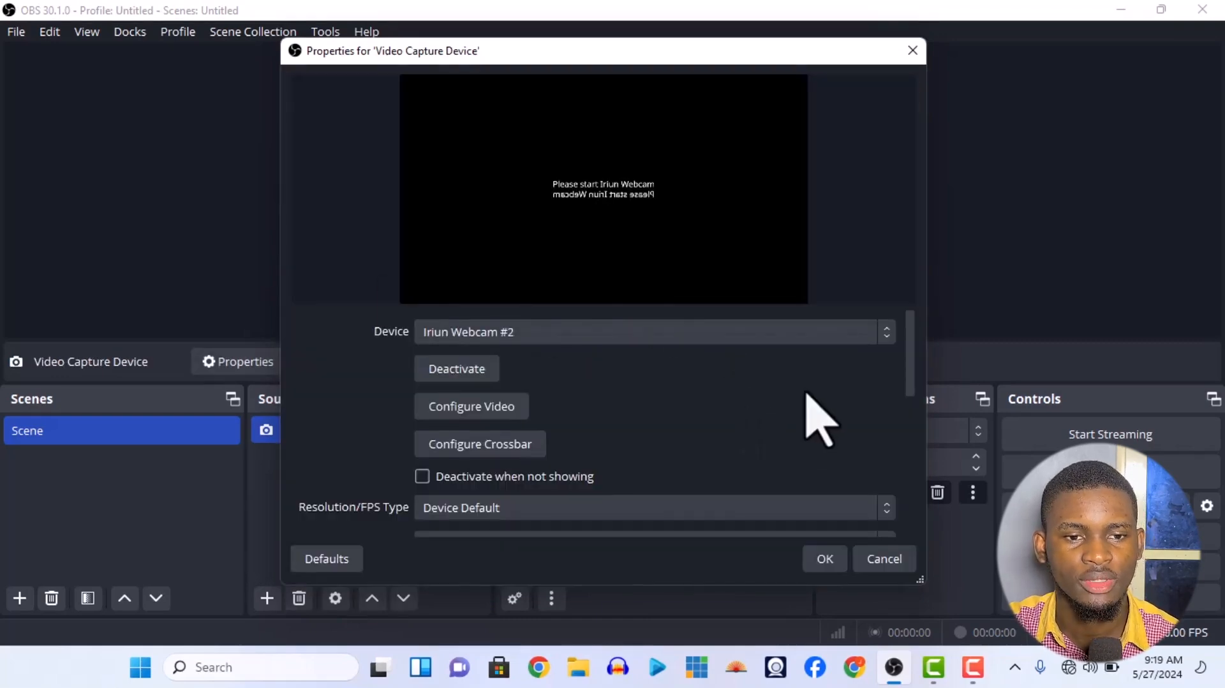
Set the video capture device to HP HD Camera.
{"action": "left_click", "coordinate": [887, 337]}
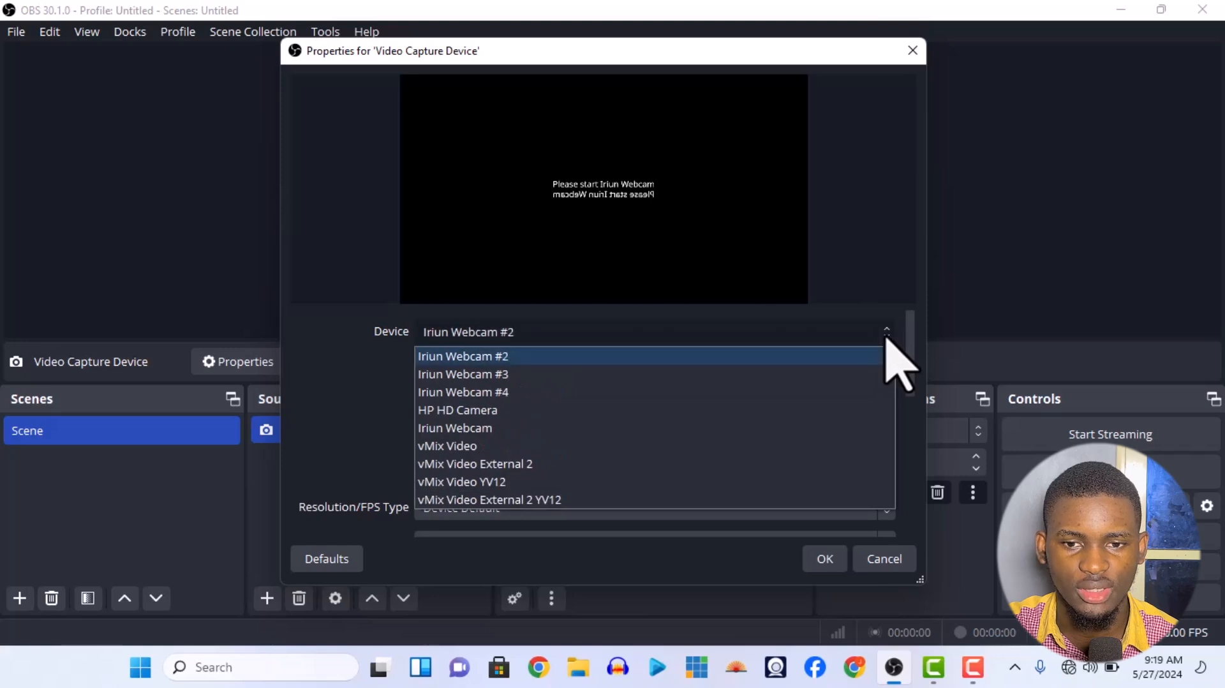
{"action": "left_click", "coordinate": [887, 338]}
{"action": "left_click", "coordinate": [883, 337]}
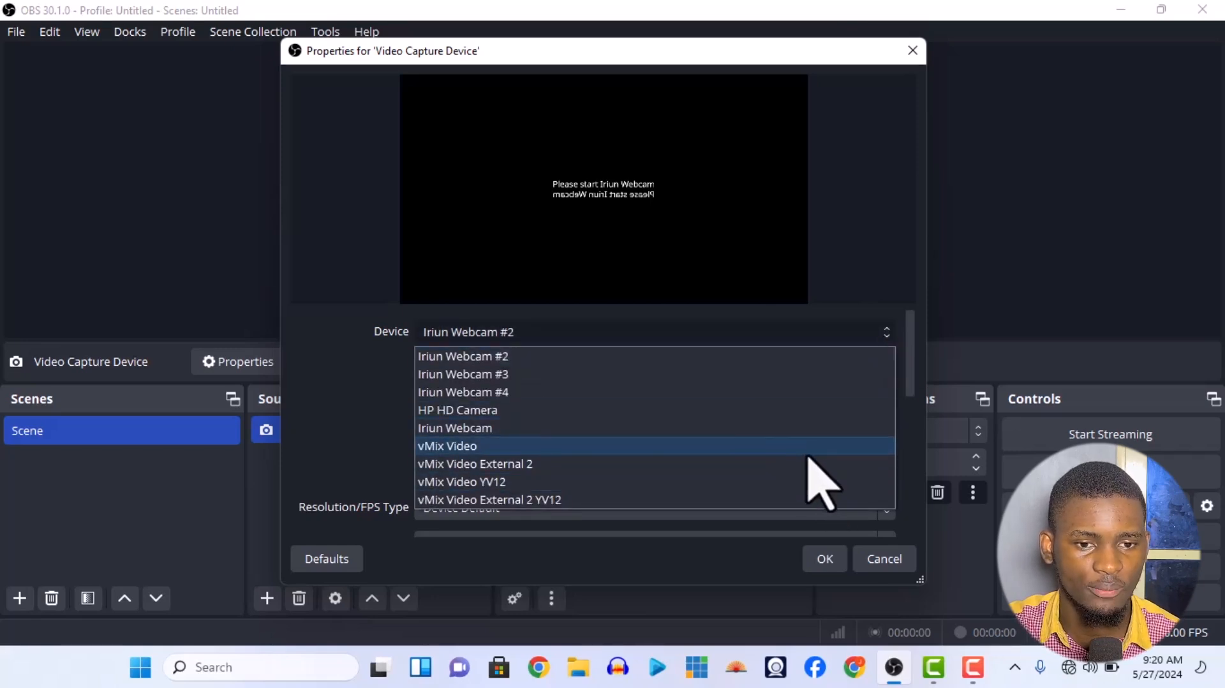
{"action": "left_click", "coordinate": [788, 428]}
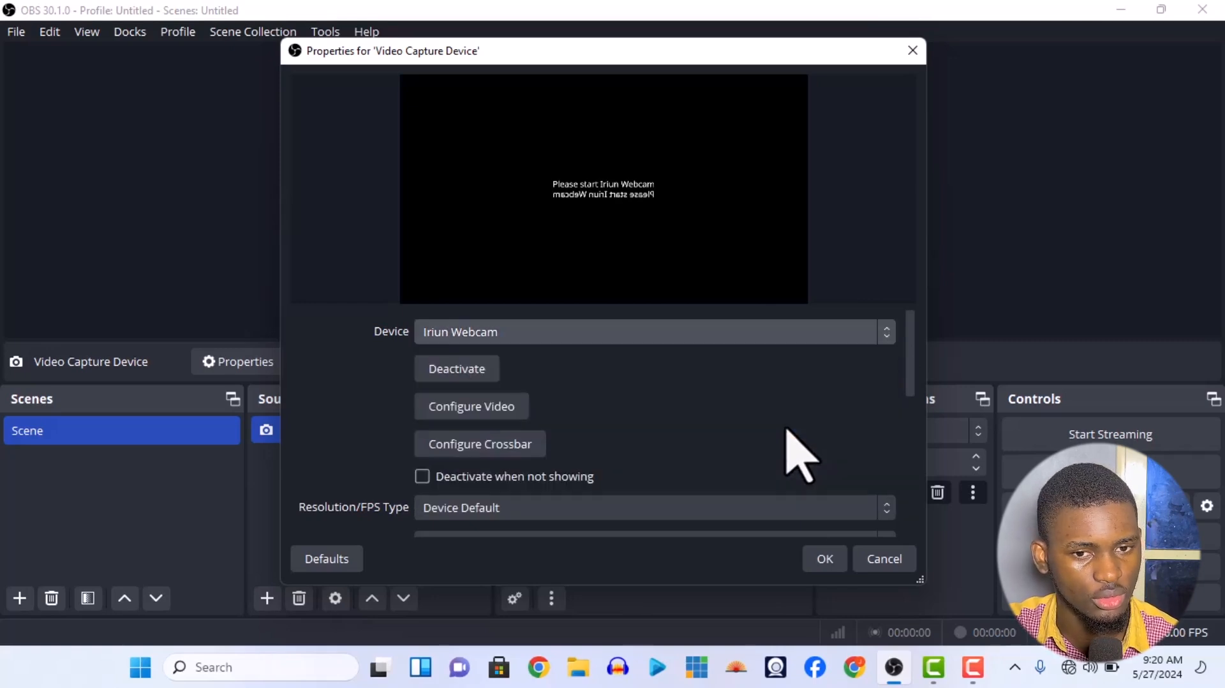
{"action": "left_click", "coordinate": [887, 337]}
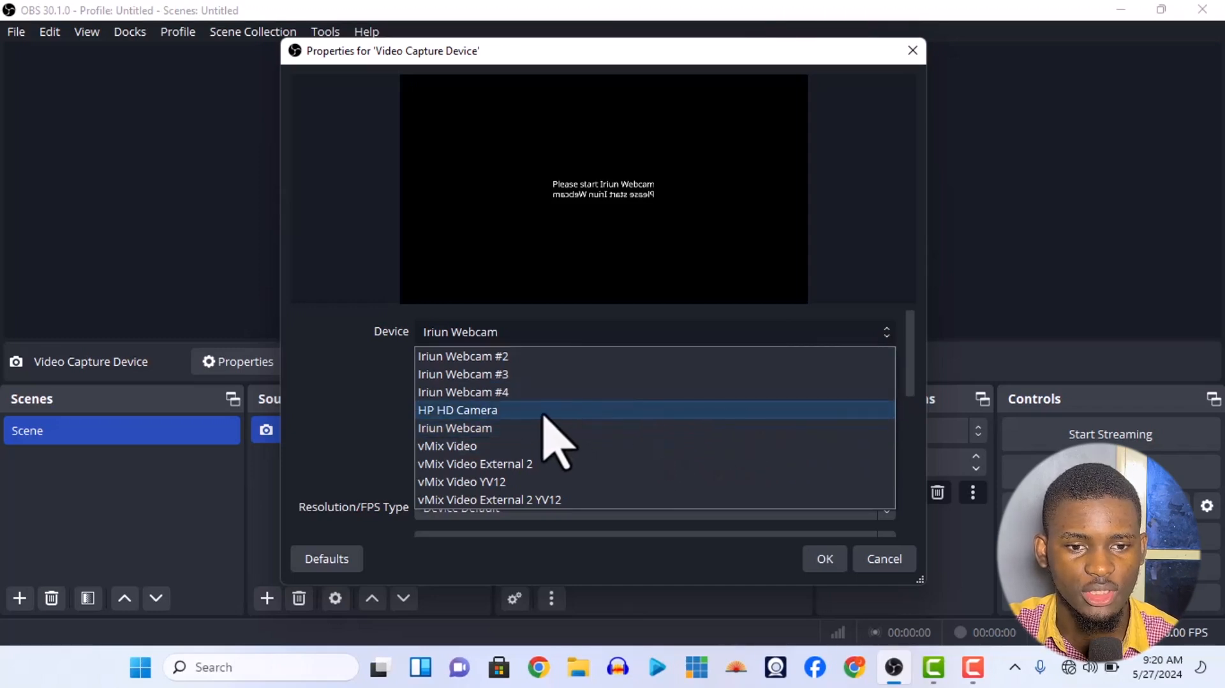
{"action": "left_click", "coordinate": [478, 412]}
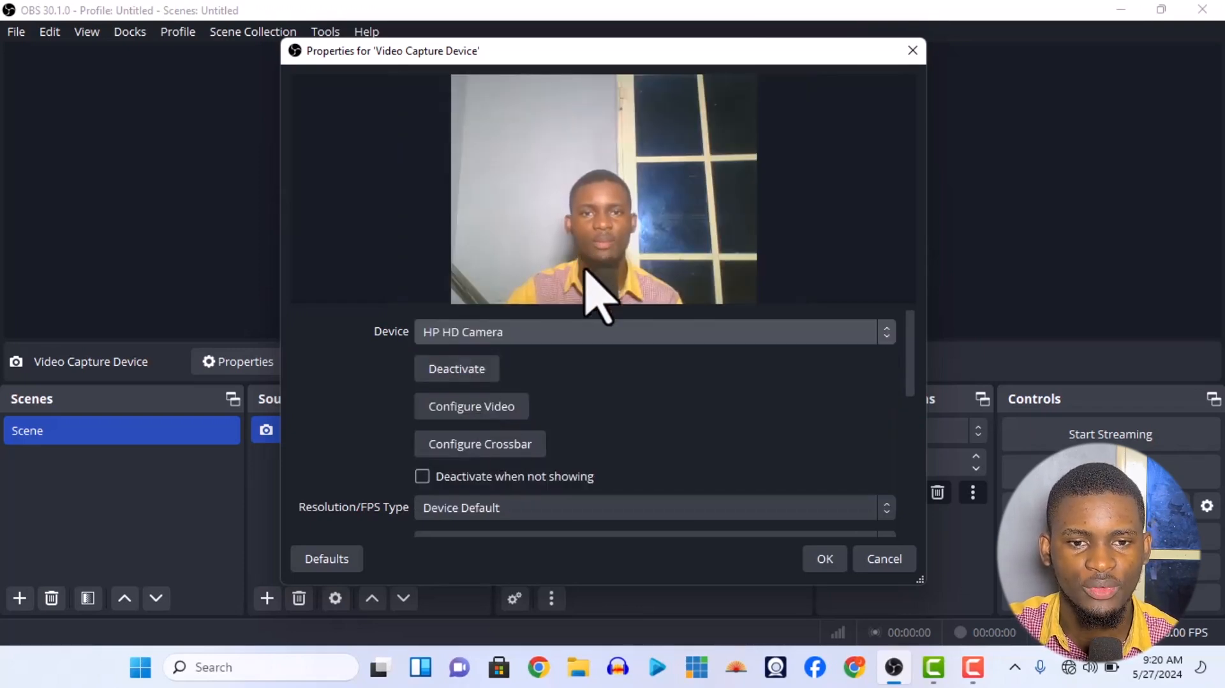
Set the camera's Resolution/FPS Type to Custom and its resolution to 1280x720.
{"action": "scroll", "coordinate": [709, 448], "scroll_direction": "down", "scroll_amount": 1}
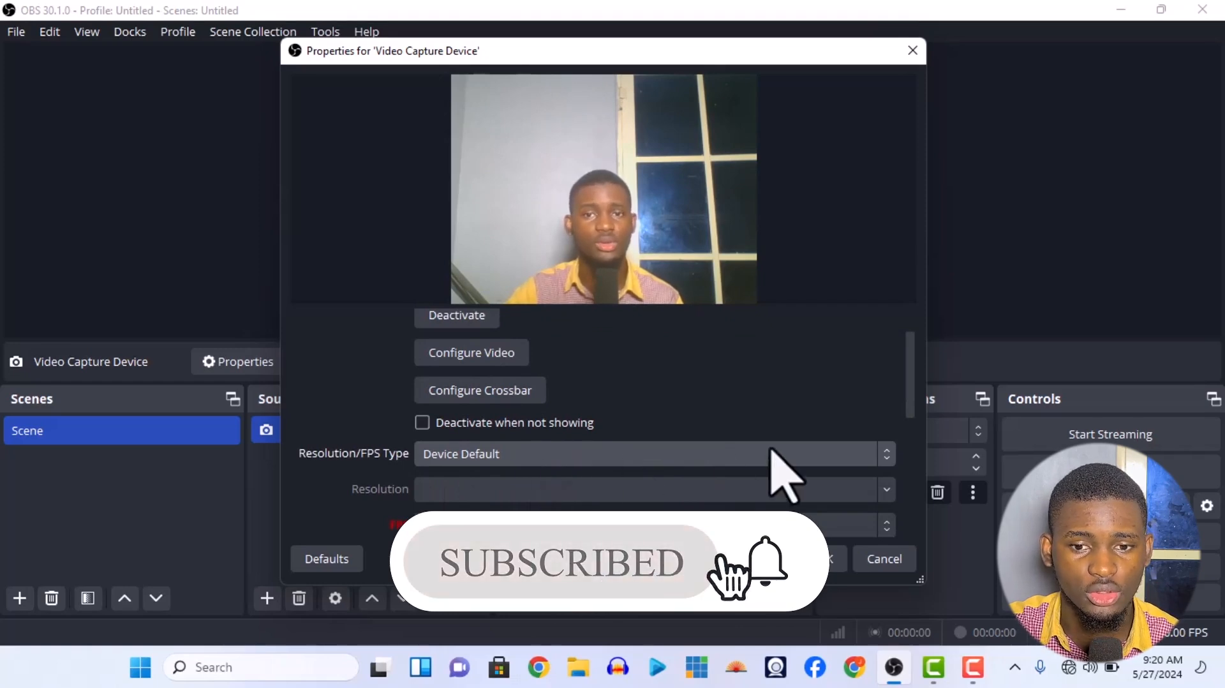
{"action": "left_click", "coordinate": [884, 454]}
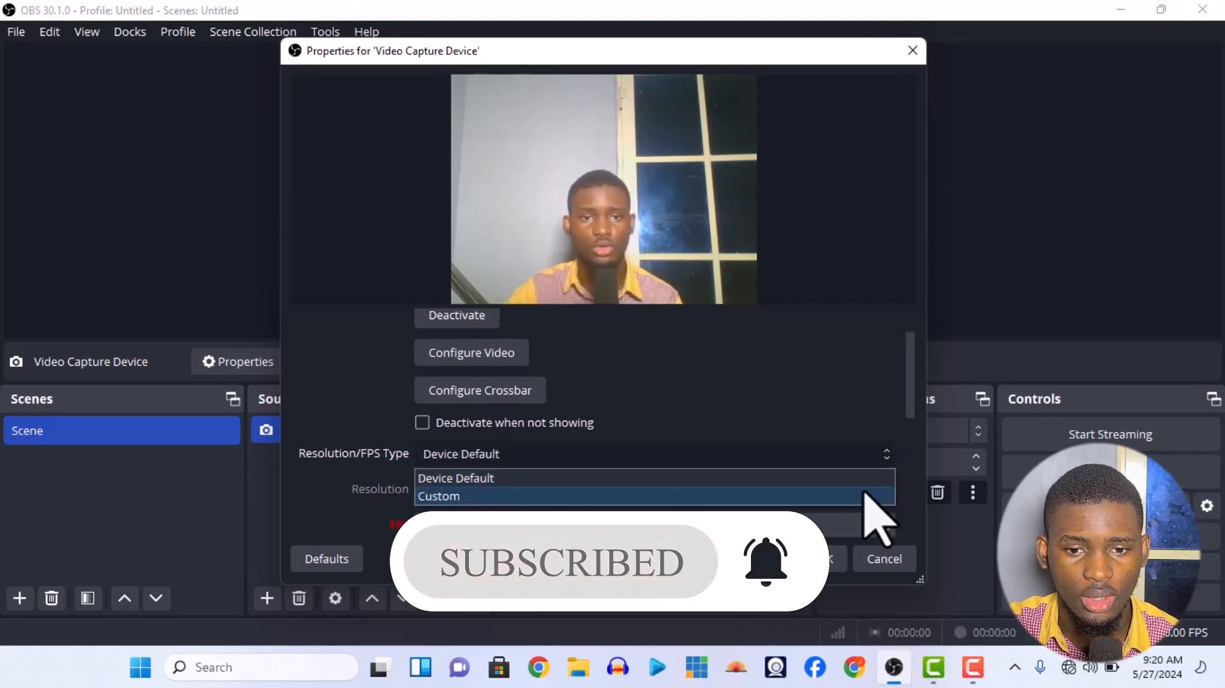
{"action": "left_click", "coordinate": [868, 497]}
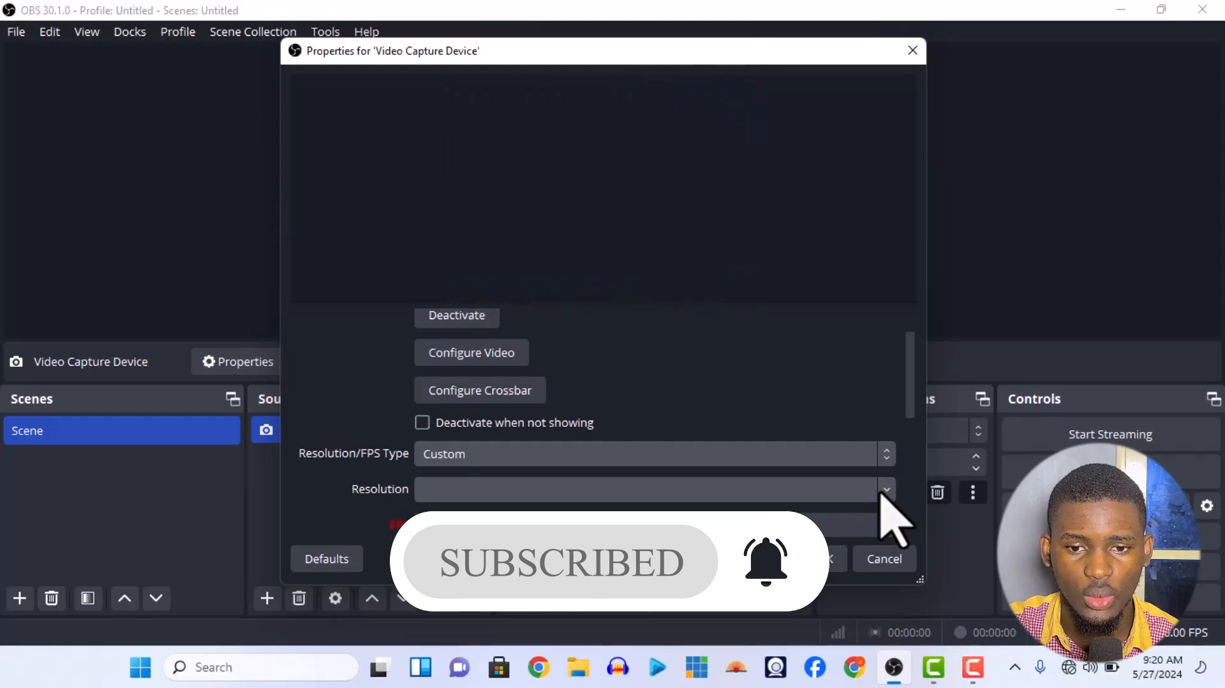
{"action": "left_click", "coordinate": [886, 490]}
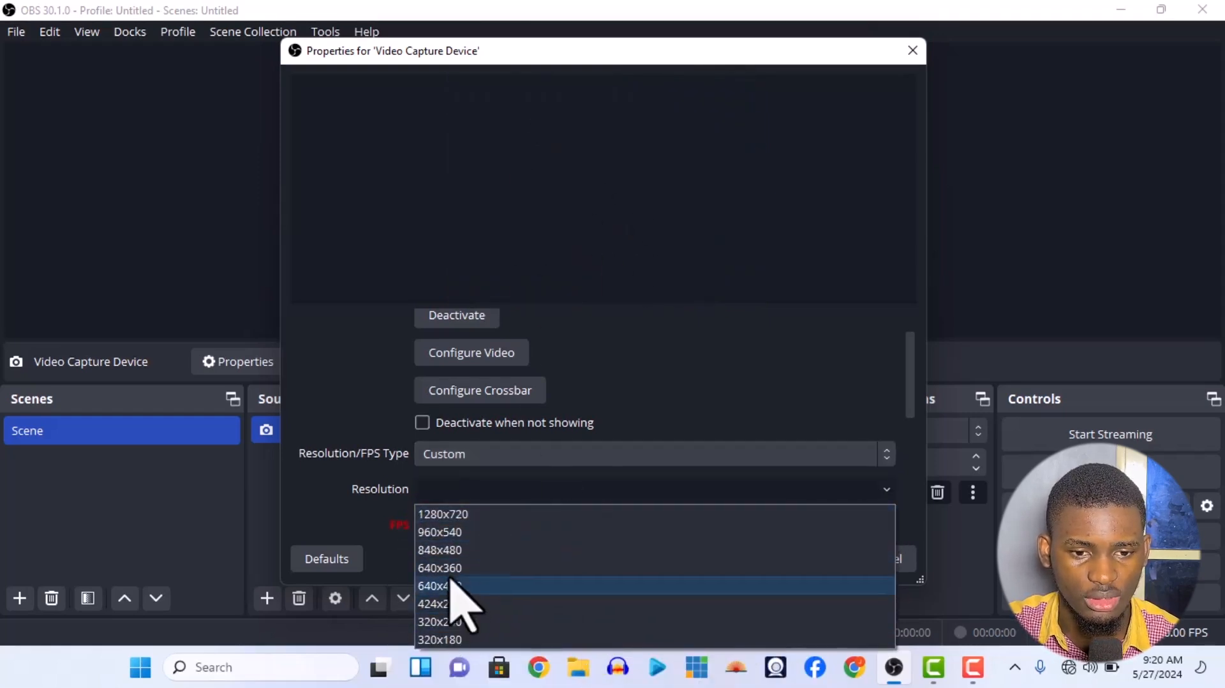
{"action": "left_click", "coordinate": [470, 515]}
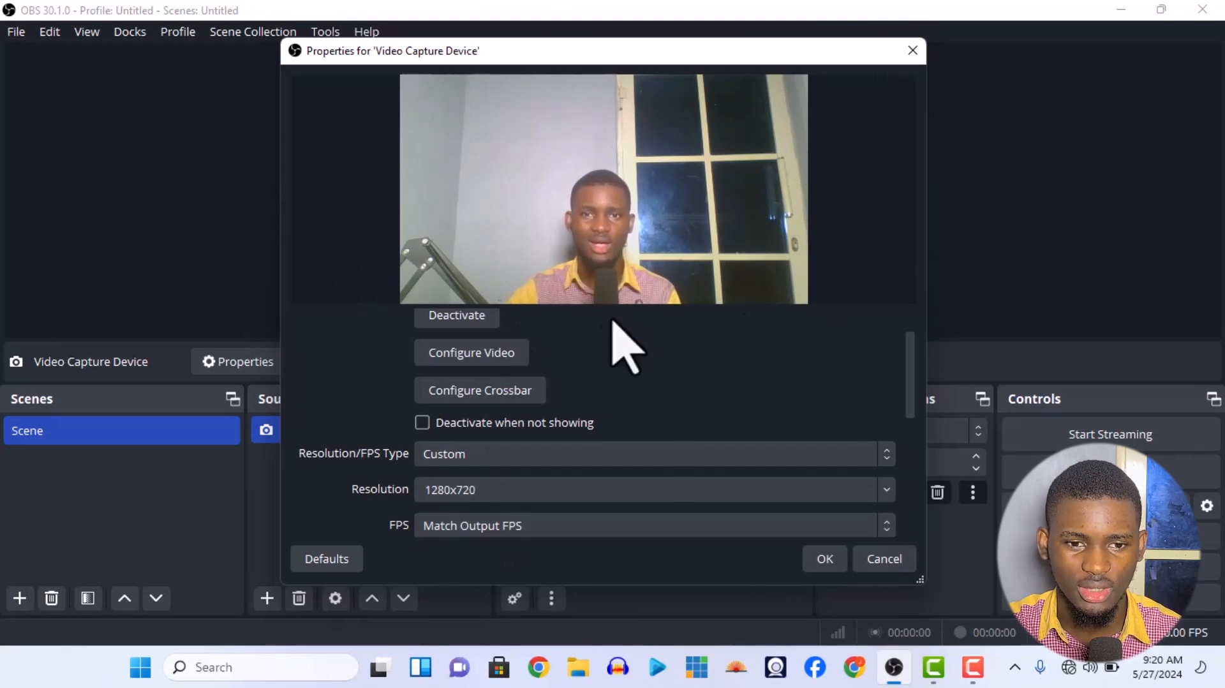
Switch the camera's Resolution/FPS Type to Device Default and back to Custom to compare the framing.
{"action": "left_click", "coordinate": [892, 455]}
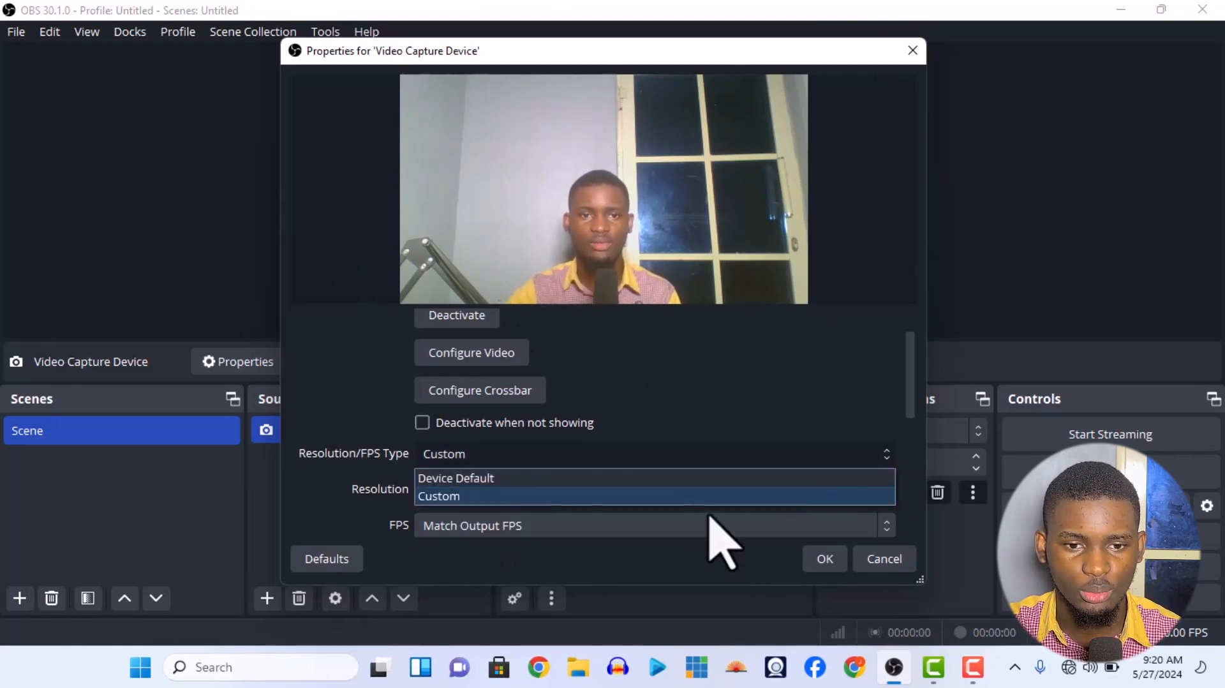
{"action": "left_click", "coordinate": [669, 484]}
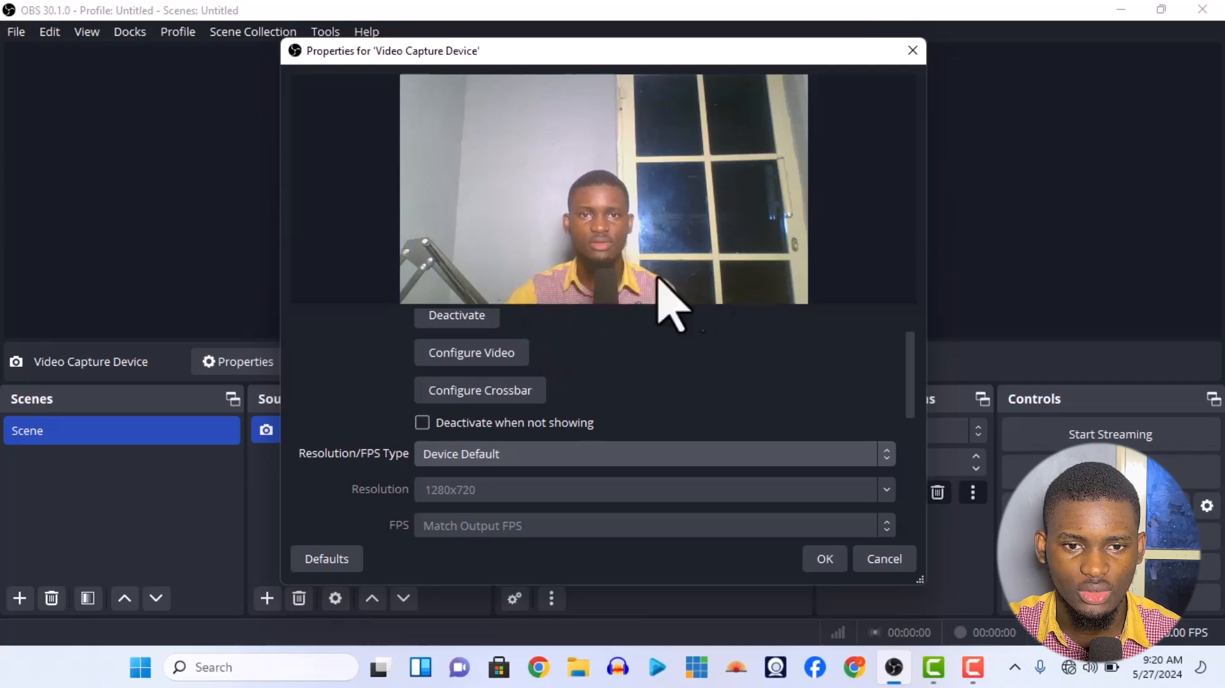
{"action": "left_click", "coordinate": [884, 456]}
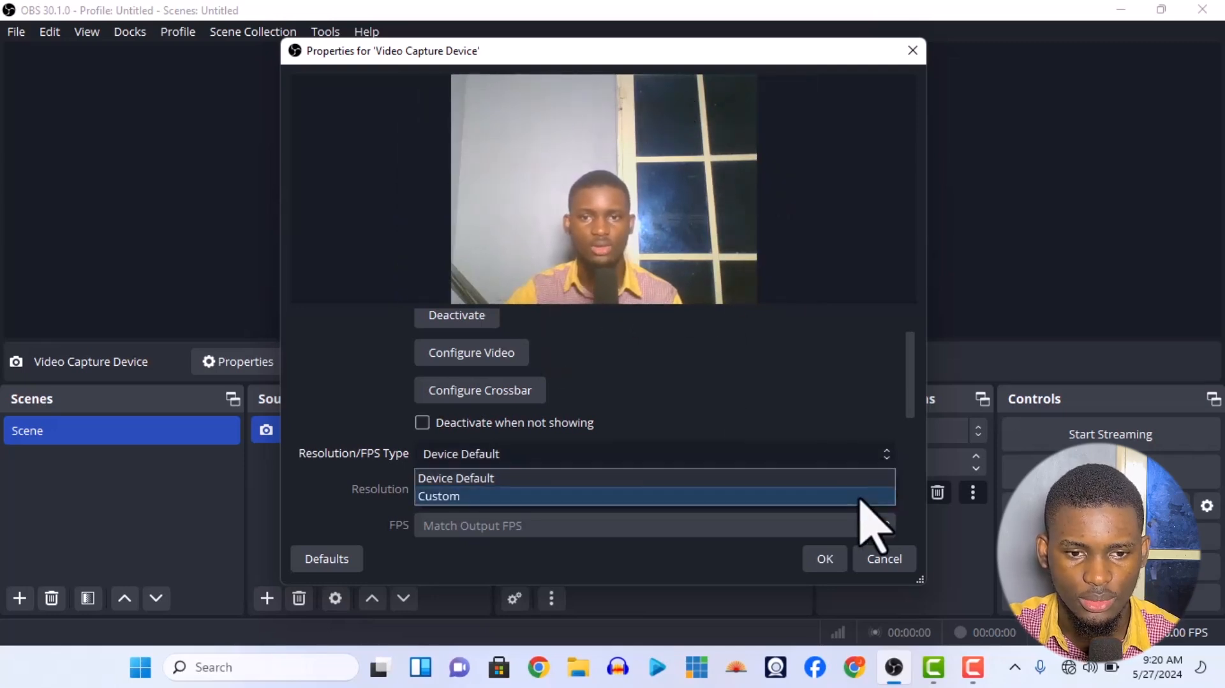
{"action": "left_click", "coordinate": [860, 498]}
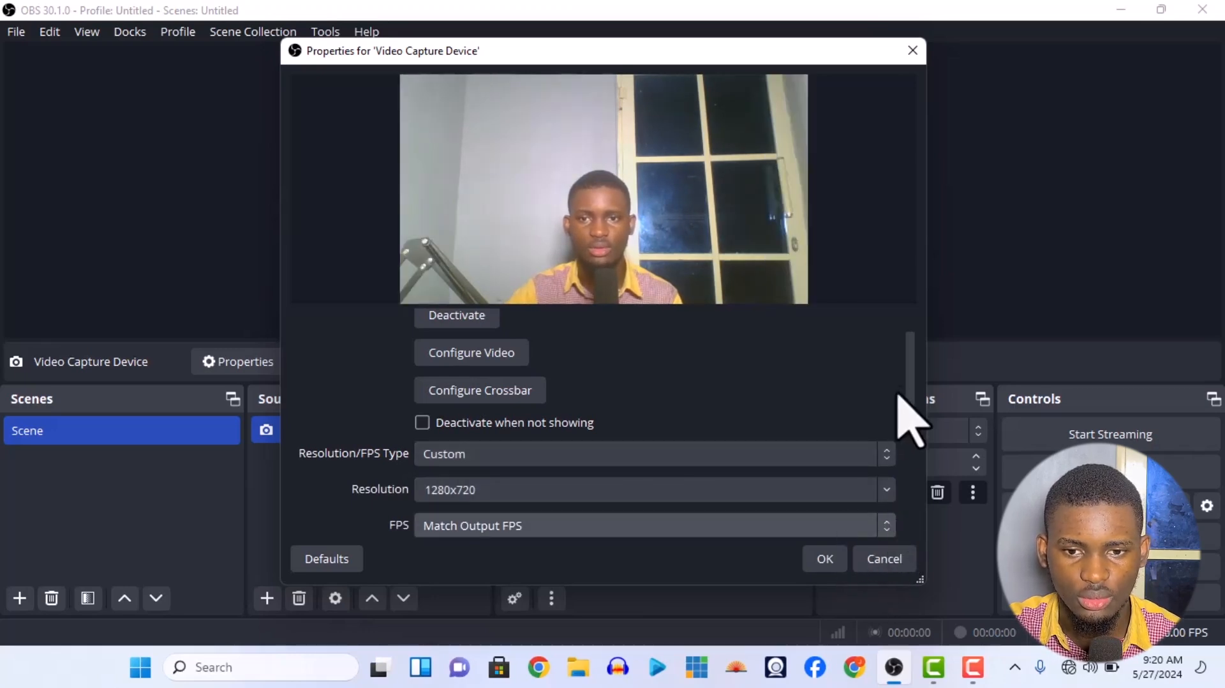
Set the camera's FPS to 25, keep the video format at Any, and accept the source properties.
{"action": "left_click_drag", "start_coordinate": [911, 391], "coordinate": [912, 432]}
{"action": "left_click", "coordinate": [882, 429]}
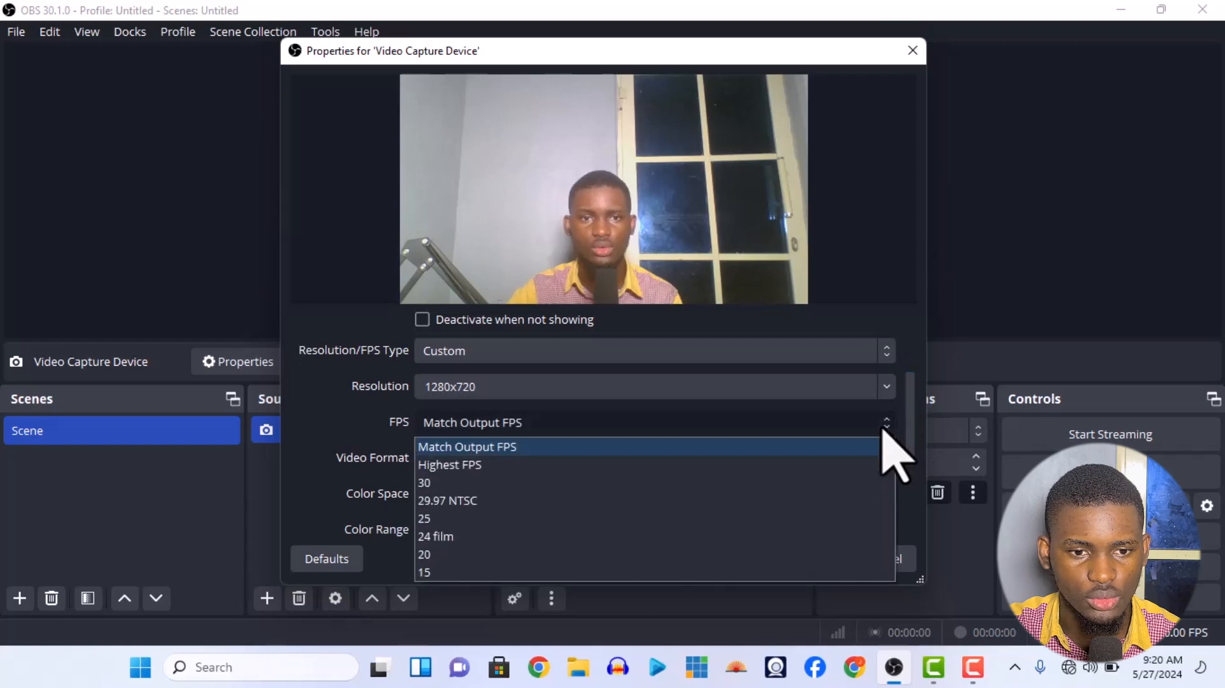
{"action": "left_click", "coordinate": [676, 524]}
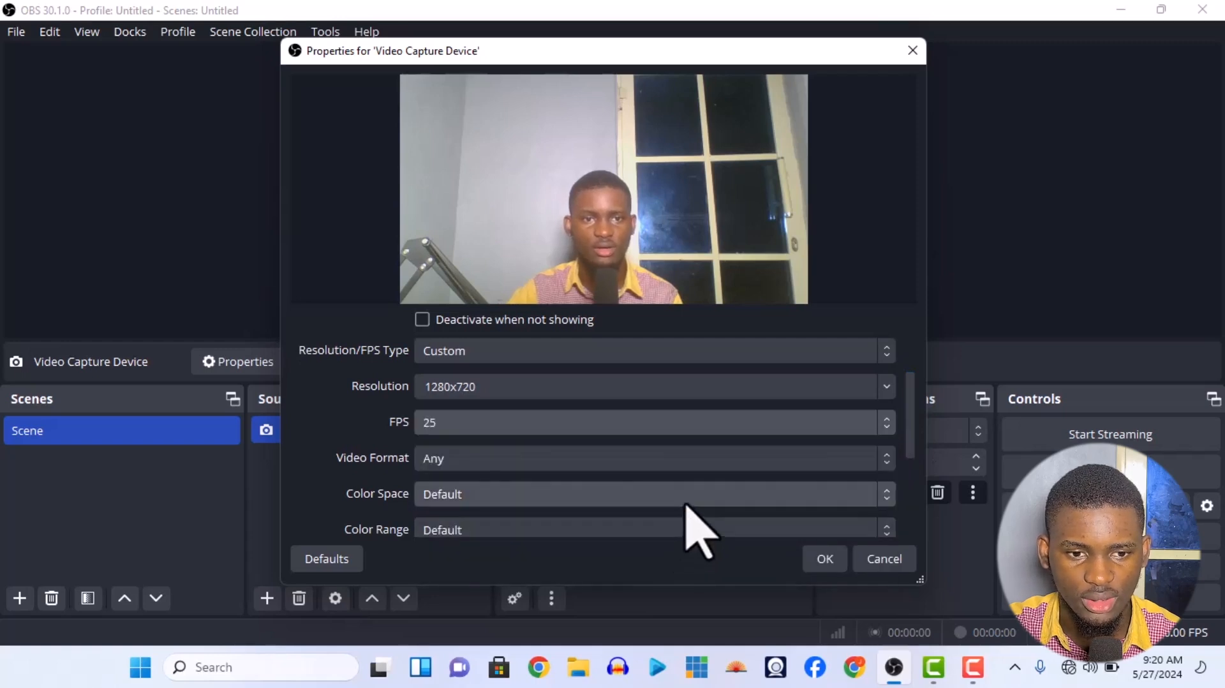
{"action": "left_click", "coordinate": [882, 464]}
{"action": "left_click", "coordinate": [885, 454]}
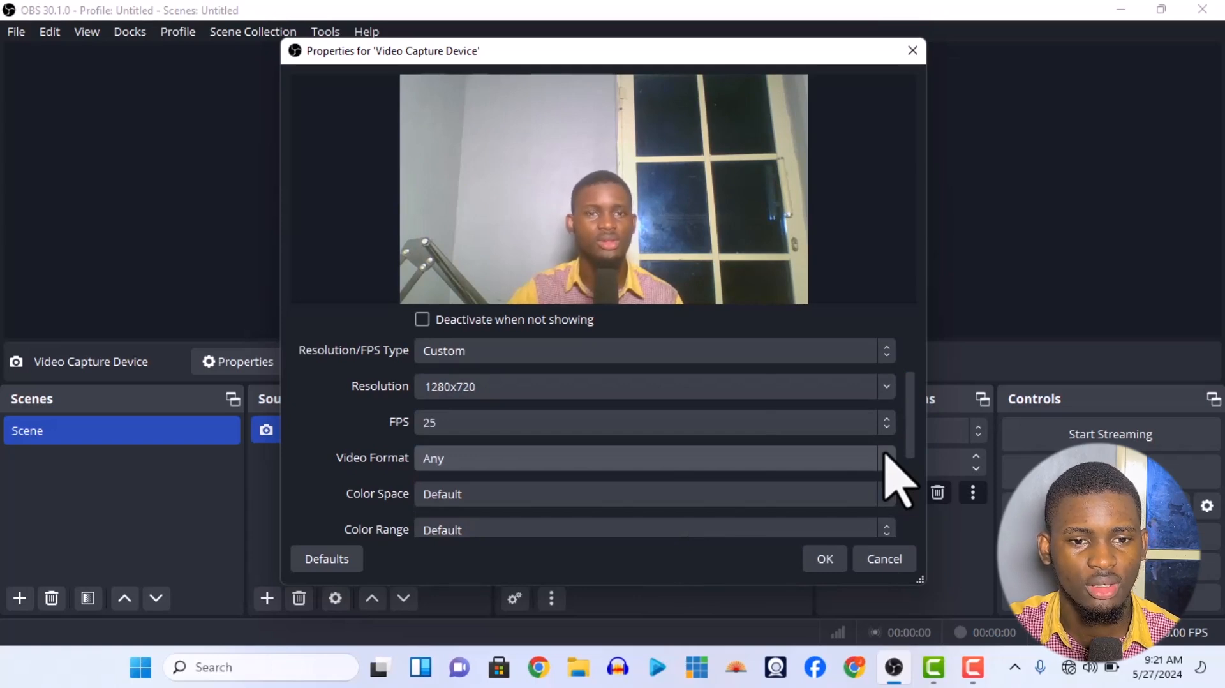
{"action": "left_click", "coordinate": [885, 457]}
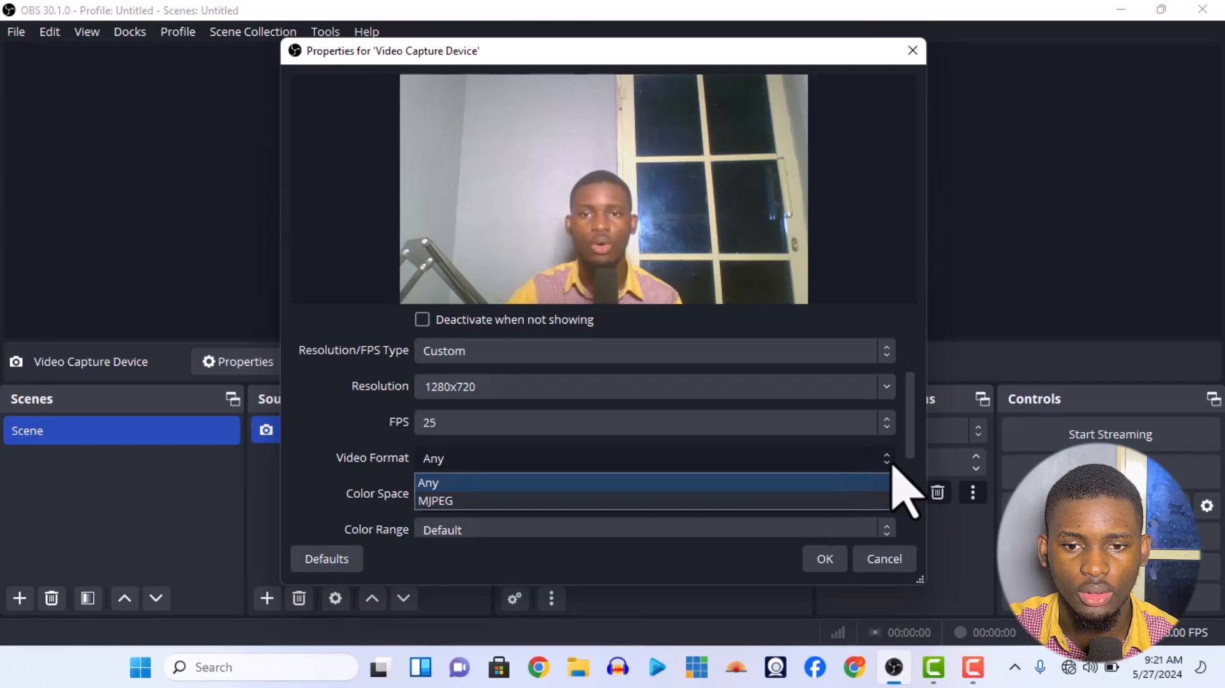
{"action": "left_click", "coordinate": [891, 462]}
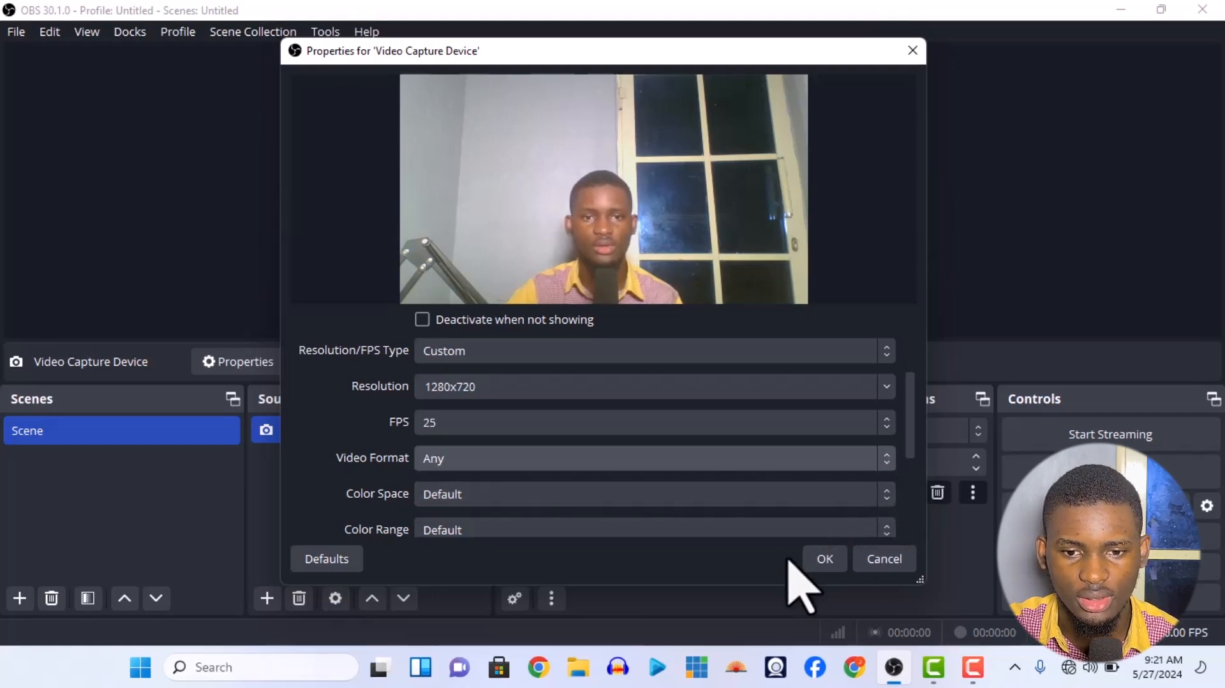
{"action": "left_click", "coordinate": [825, 562]}
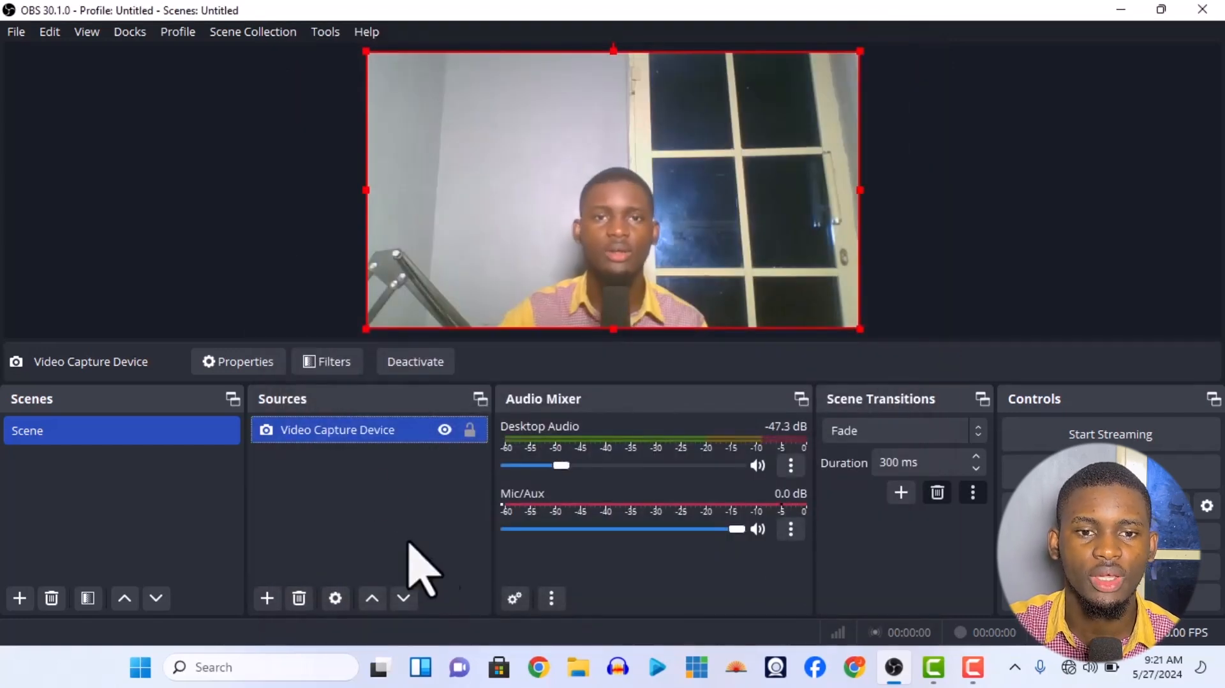
{"action": "mouse_move", "coordinate": [860, 53]}
{"action": "left_mouse_down"}
{"action": "mouse_move", "coordinate": [602, 268]}
{"action": "mouse_move", "coordinate": [657, 173]}
{"action": "mouse_move", "coordinate": [785, 90]}
{"action": "mouse_move", "coordinate": [855, 62]}
{"action": "left_mouse_up"}
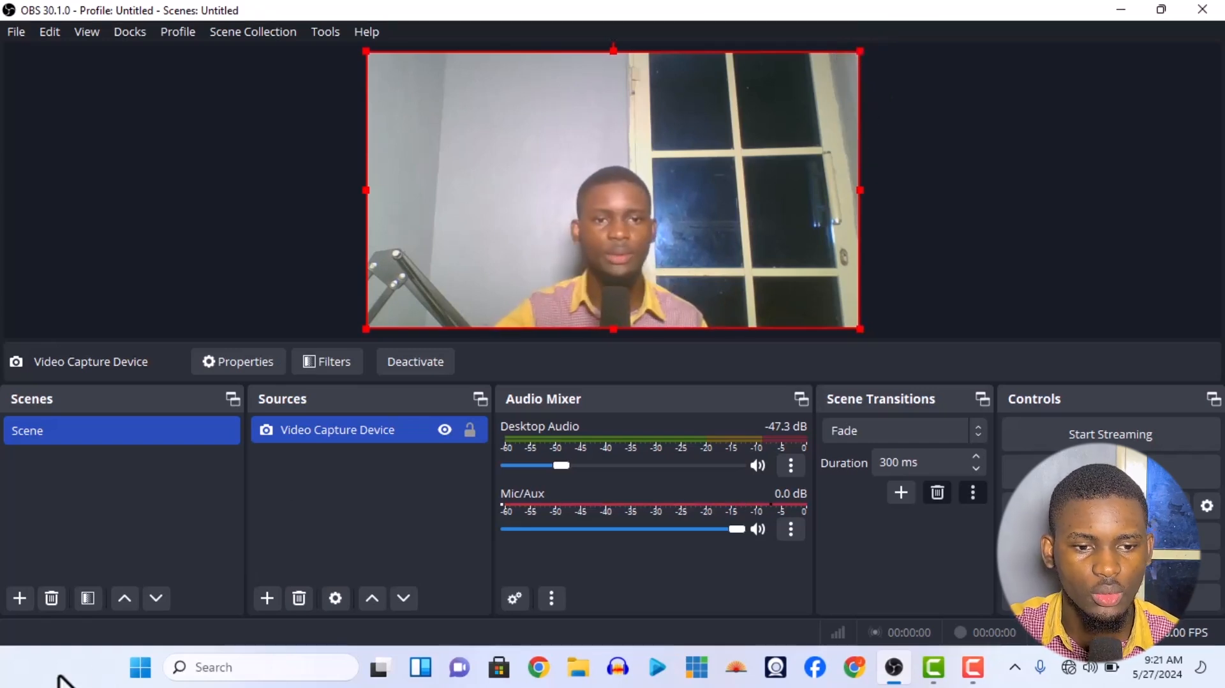
Add a new visible Display Capture source to the scene, keeping the default source name.
{"action": "left_click", "coordinate": [260, 540]}
{"action": "left_click", "coordinate": [263, 591]}
{"action": "left_click", "coordinate": [260, 578]}
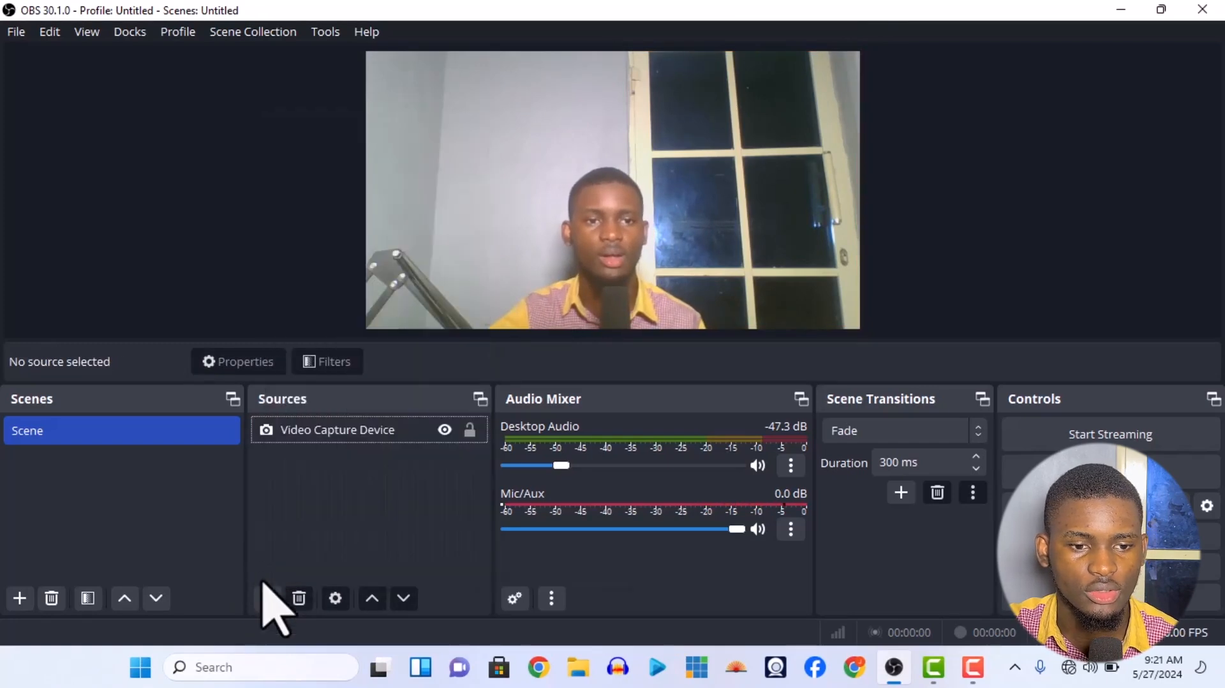
{"action": "left_click", "coordinate": [266, 601]}
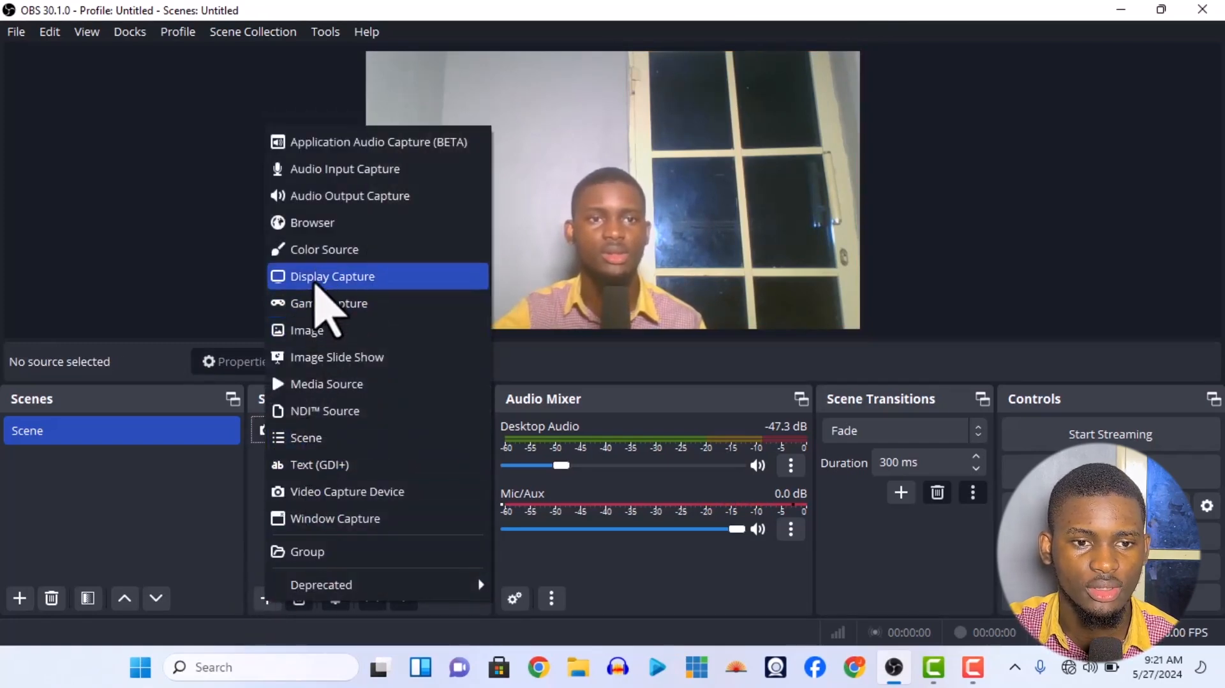
{"action": "left_click", "coordinate": [365, 286]}
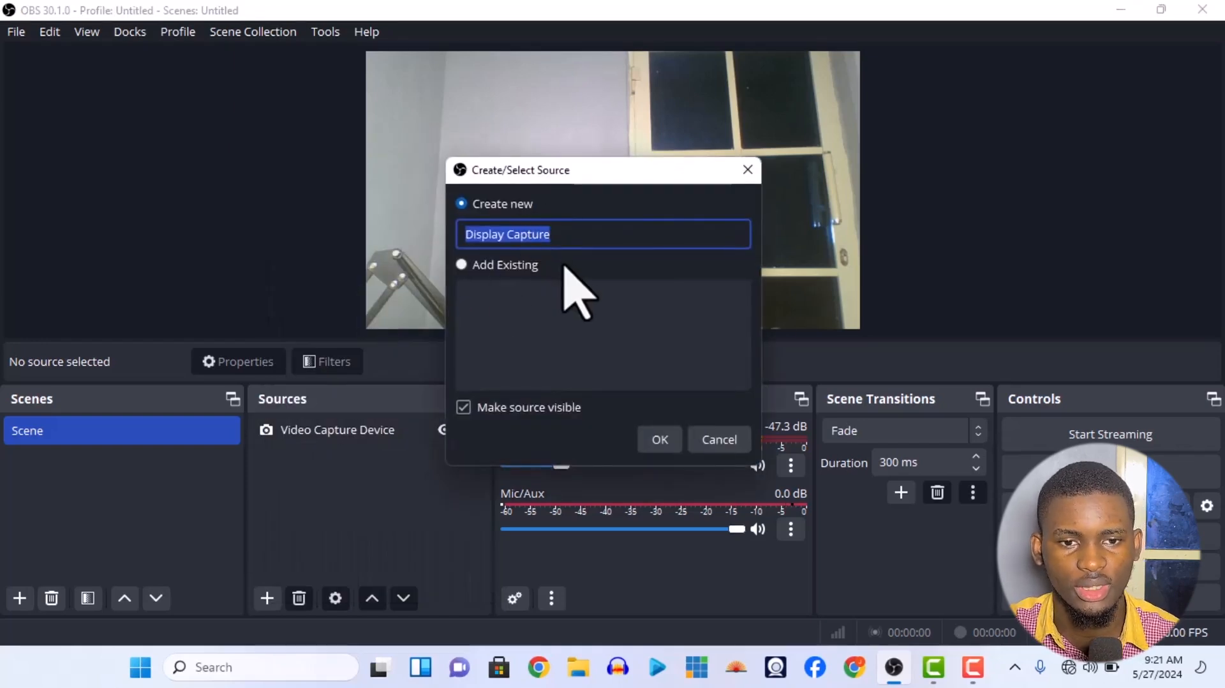
{"action": "left_click", "coordinate": [652, 441]}
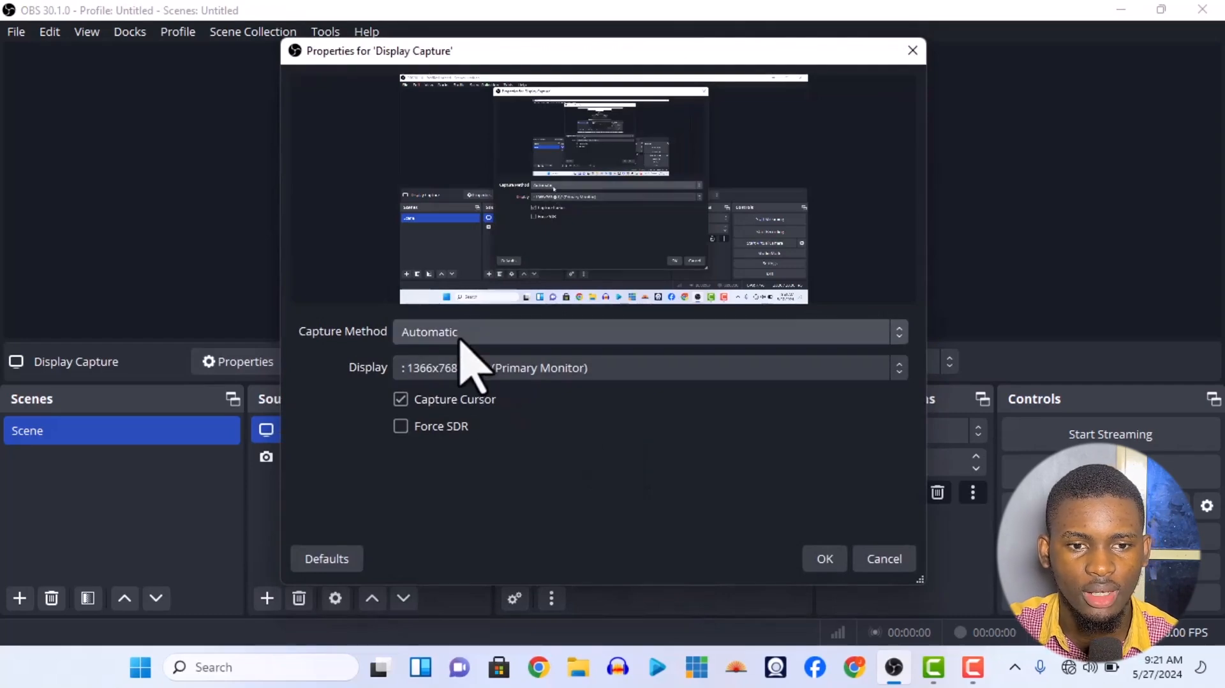
Keep the Automatic capture method and Capture Cursor enabled for the primary monitor, and accept the display source properties.
{"action": "left_click", "coordinate": [542, 335]}
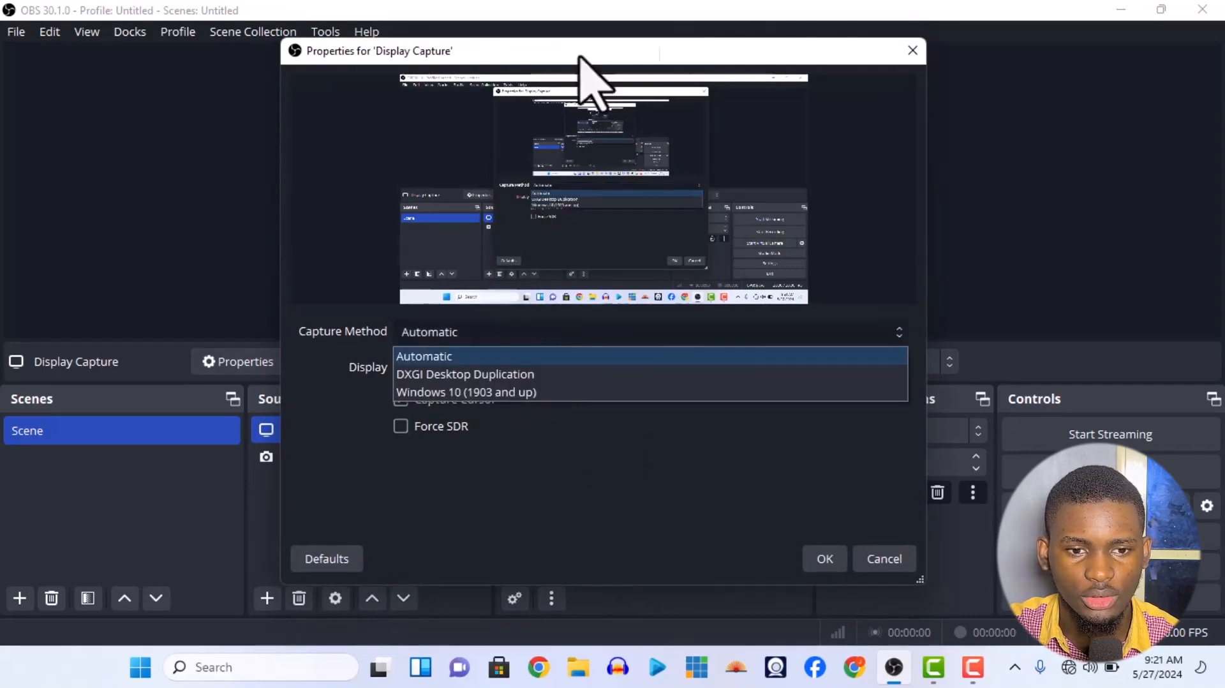
{"action": "left_click", "coordinate": [582, 361]}
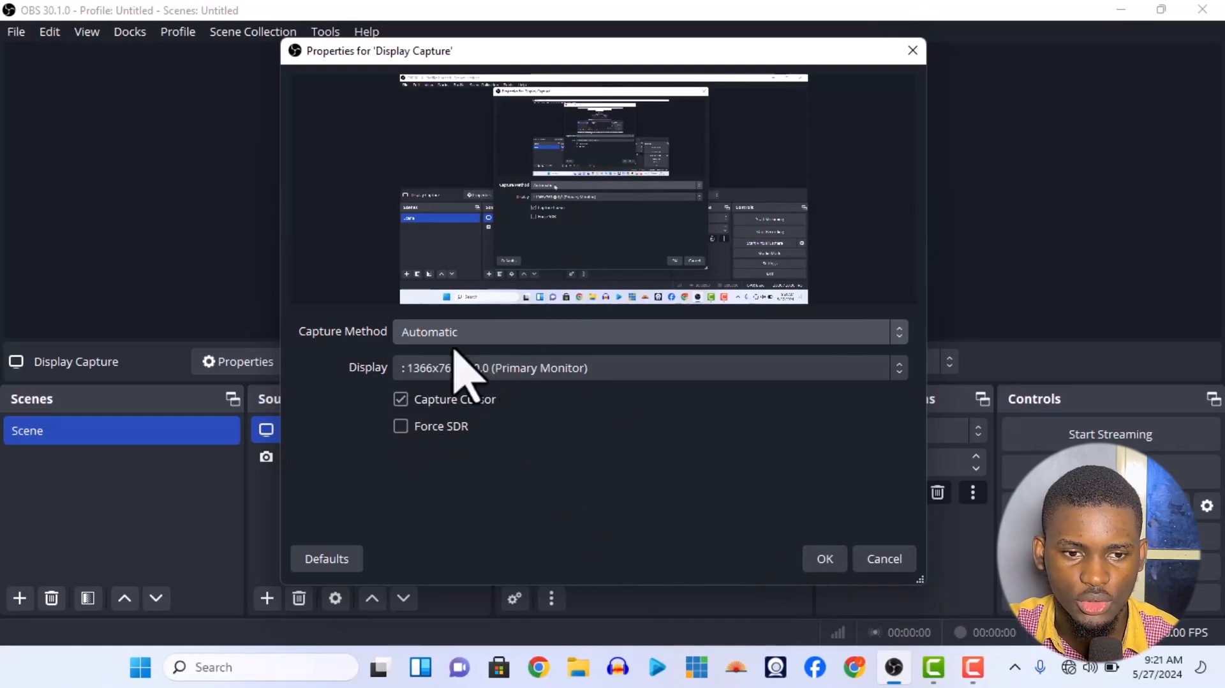
{"action": "left_click", "coordinate": [401, 404]}
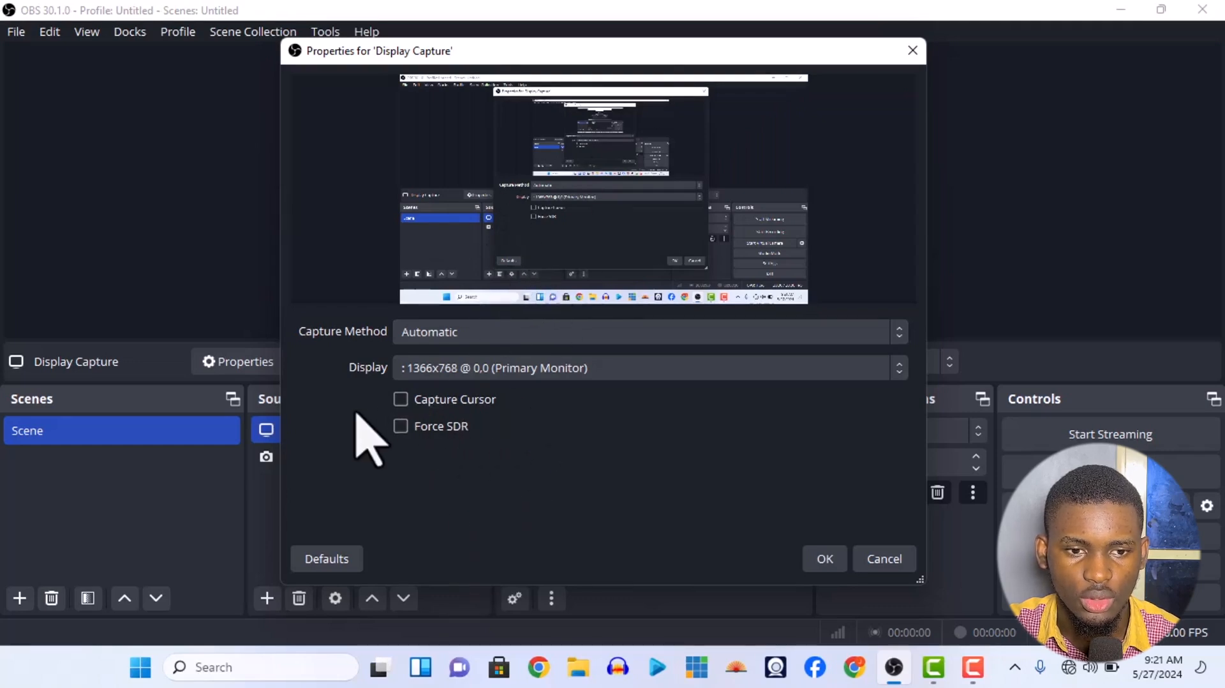
{"action": "left_click", "coordinate": [401, 399]}
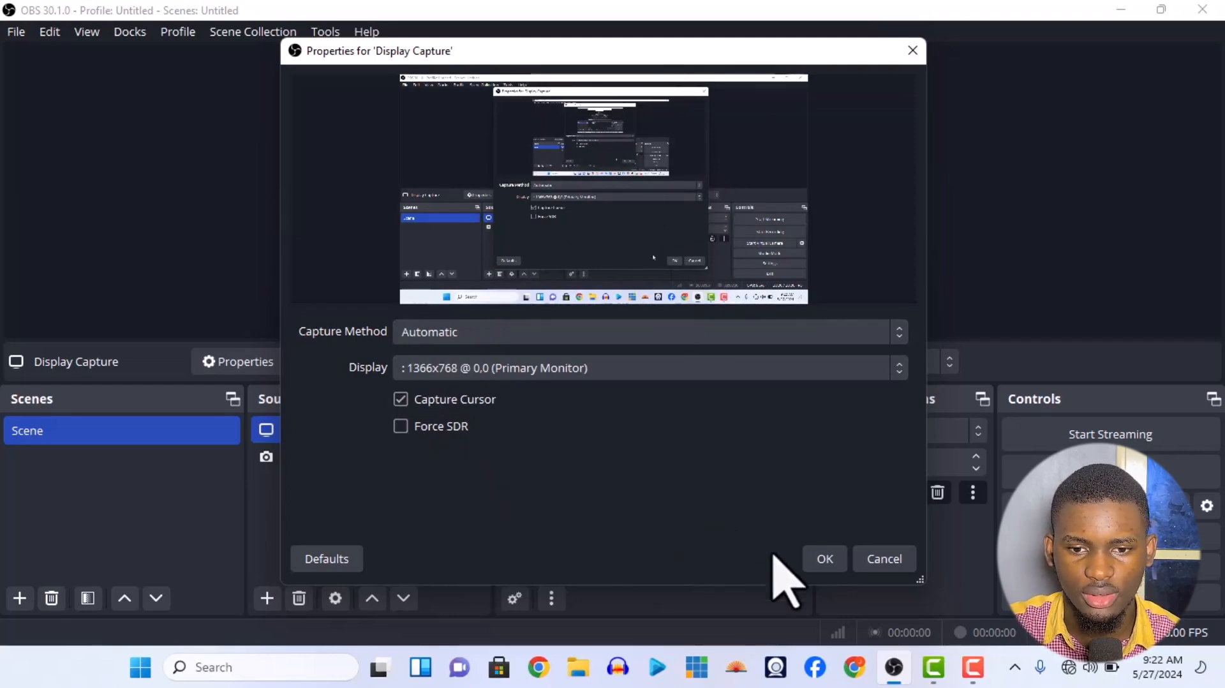
{"action": "left_click", "coordinate": [829, 564]}
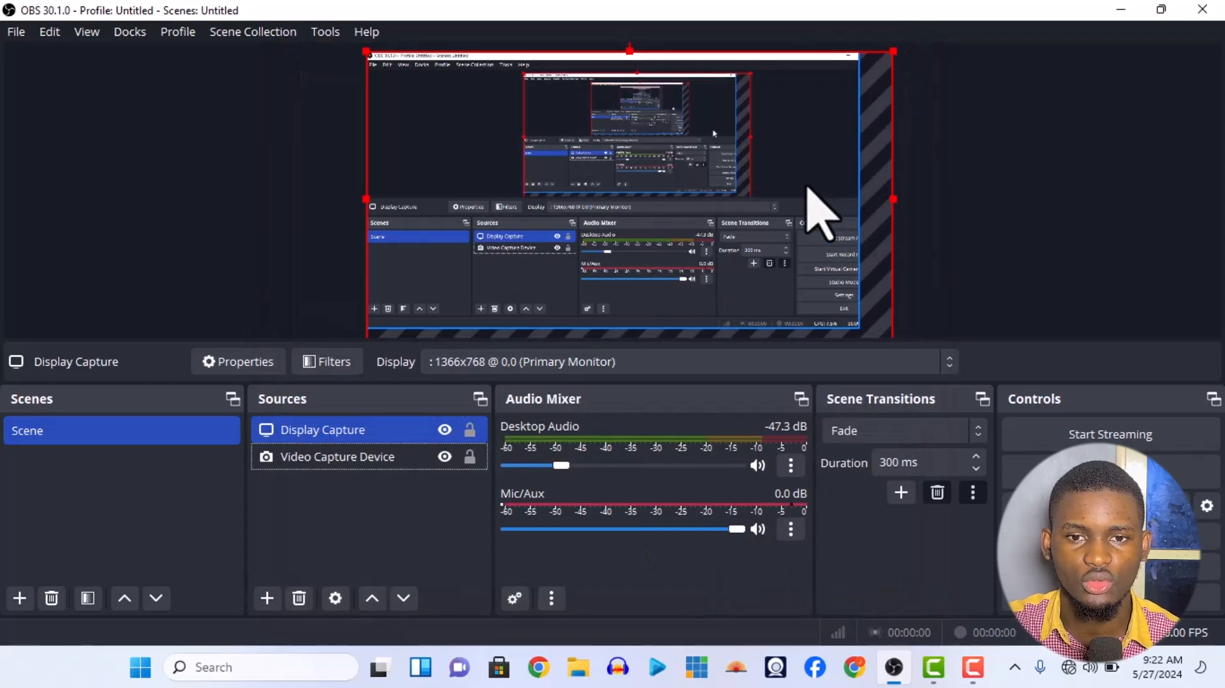
Resize the Display Capture source in the preview so it exactly fills the canvas.
{"action": "left_click_drag", "start_coordinate": [894, 51], "coordinate": [795, 160]}
{"action": "left_click_drag", "start_coordinate": [747, 246], "coordinate": [738, 193]}
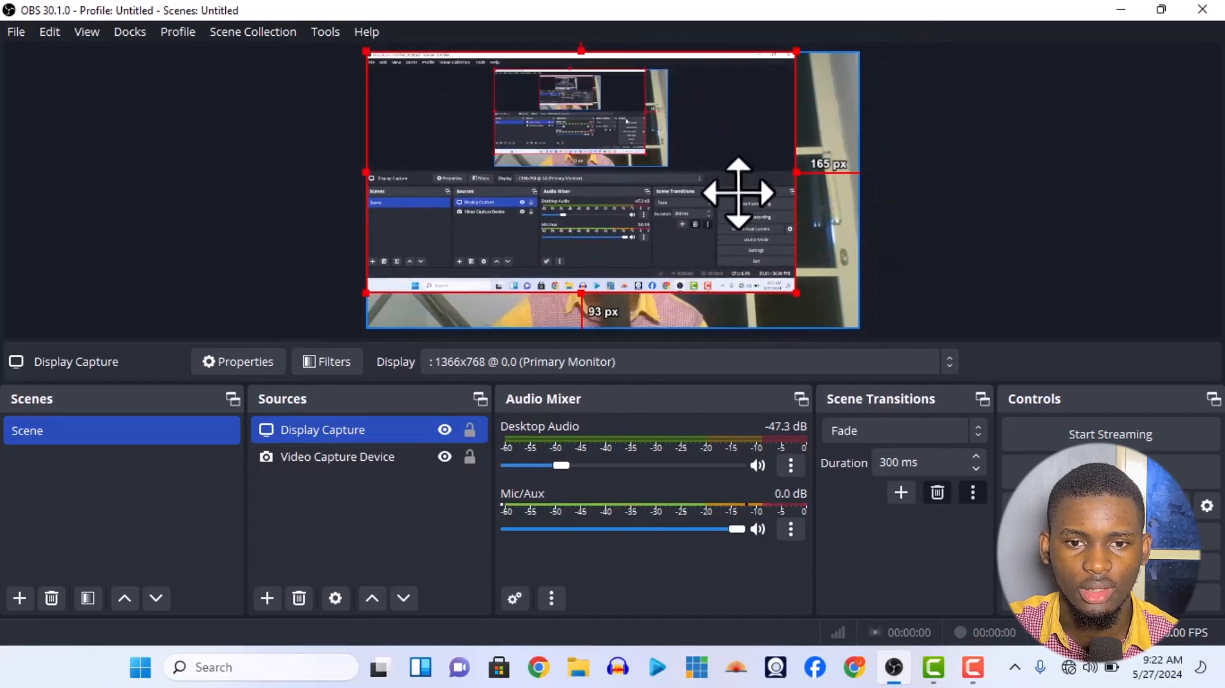
{"action": "left_click_drag", "start_coordinate": [797, 293], "coordinate": [813, 321]}
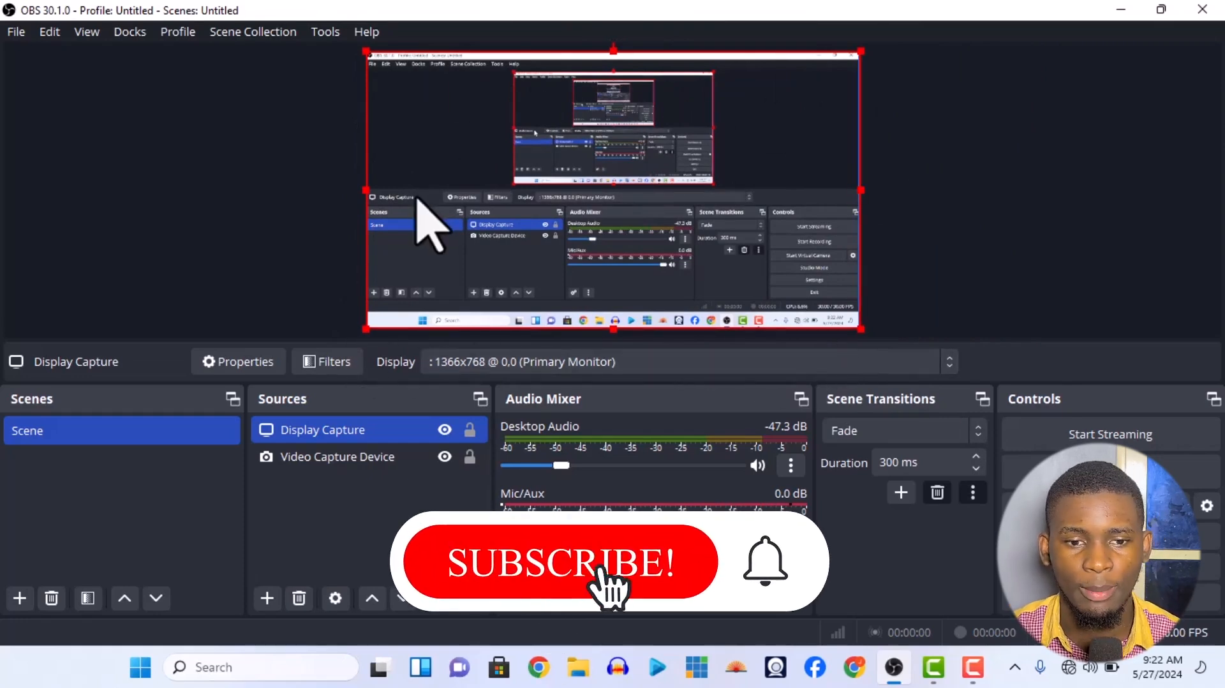
Hide the Display Capture source and show it again to compare it with the webcam layer beneath.
{"action": "left_click", "coordinate": [307, 461]}
{"action": "left_click", "coordinate": [341, 439]}
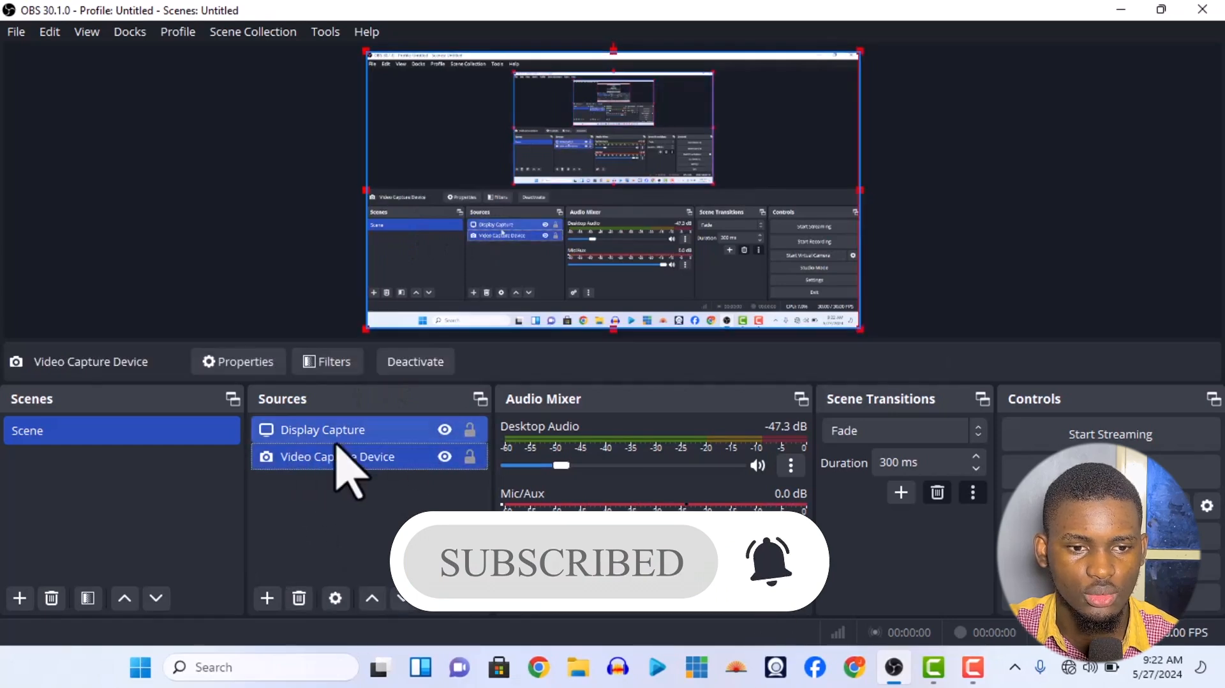
{"action": "left_click", "coordinate": [445, 429]}
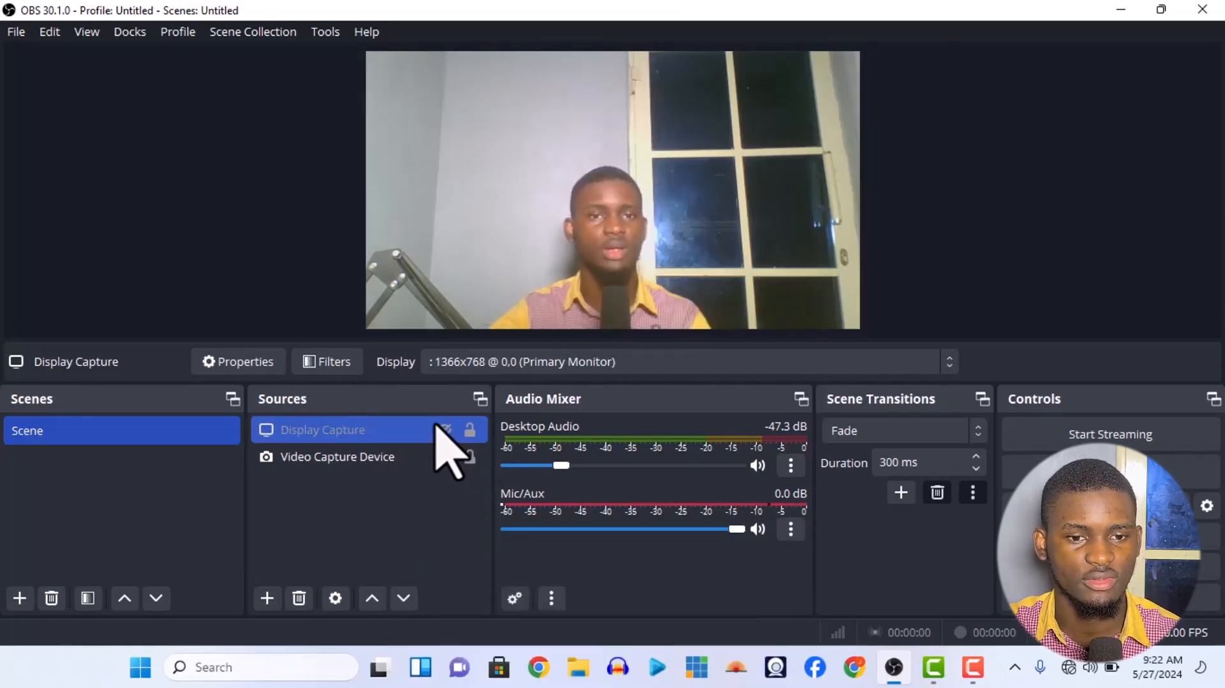
{"action": "left_click", "coordinate": [445, 429]}
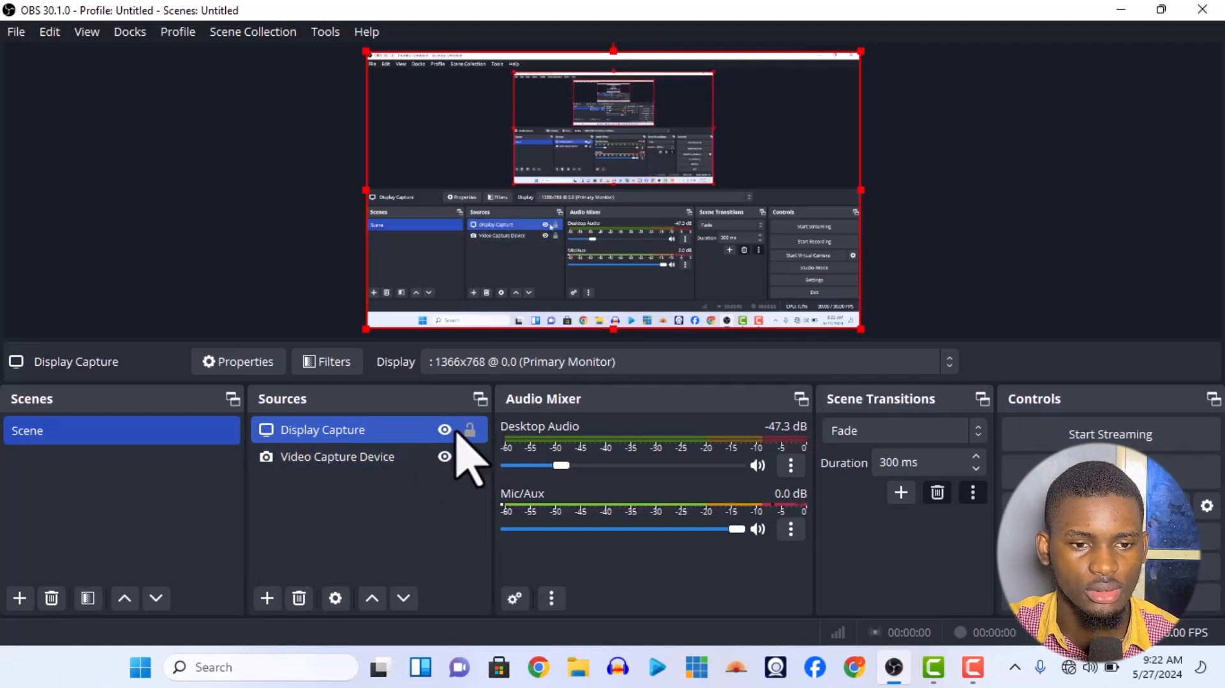
Move Video Capture Device above Display Capture and shrink the webcam into the canvas's lower-left corner, about 904 px from the right edge and 508 px from the top.
{"action": "left_click", "coordinate": [391, 460]}
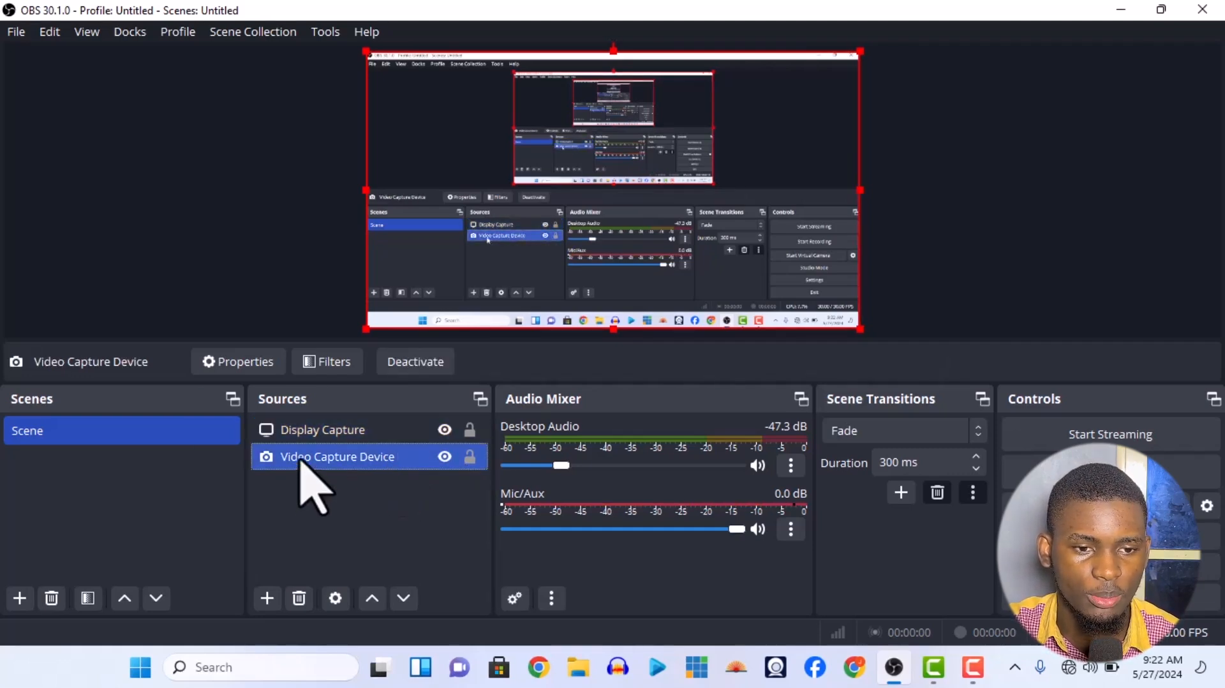
{"action": "left_click_drag", "start_coordinate": [300, 460], "coordinate": [305, 420]}
{"action": "left_click", "coordinate": [445, 430]}
{"action": "left_click", "coordinate": [445, 429]}
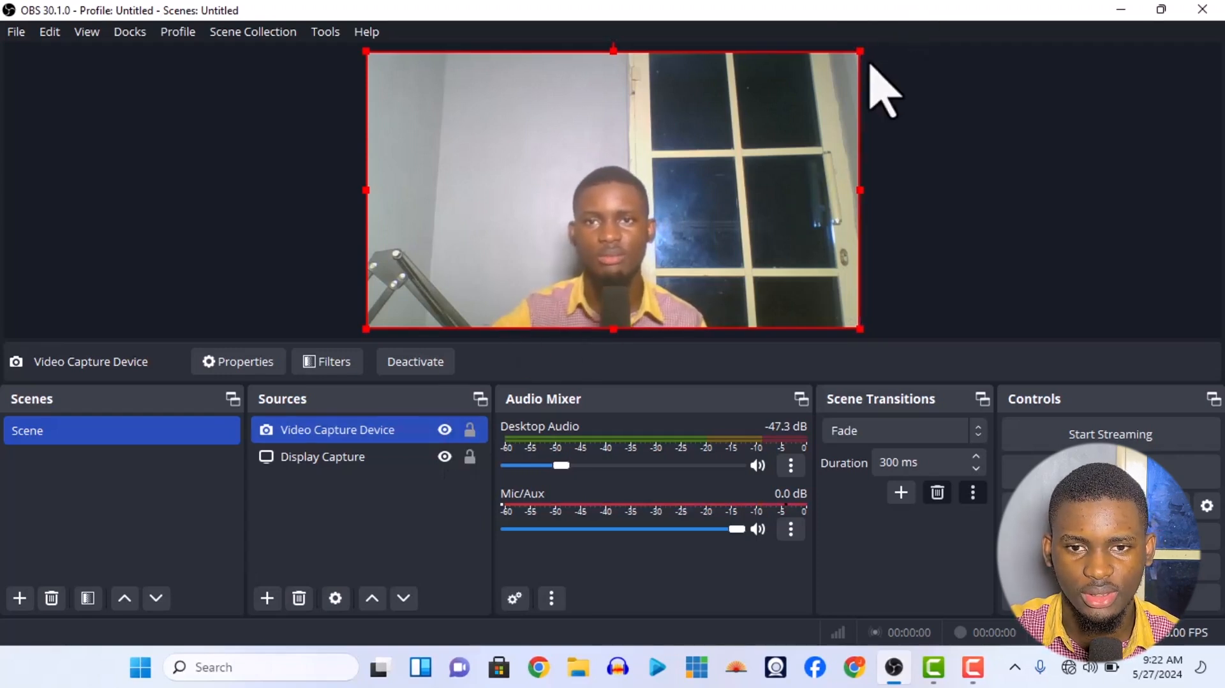
{"action": "left_click_drag", "start_coordinate": [859, 52], "coordinate": [510, 262]}
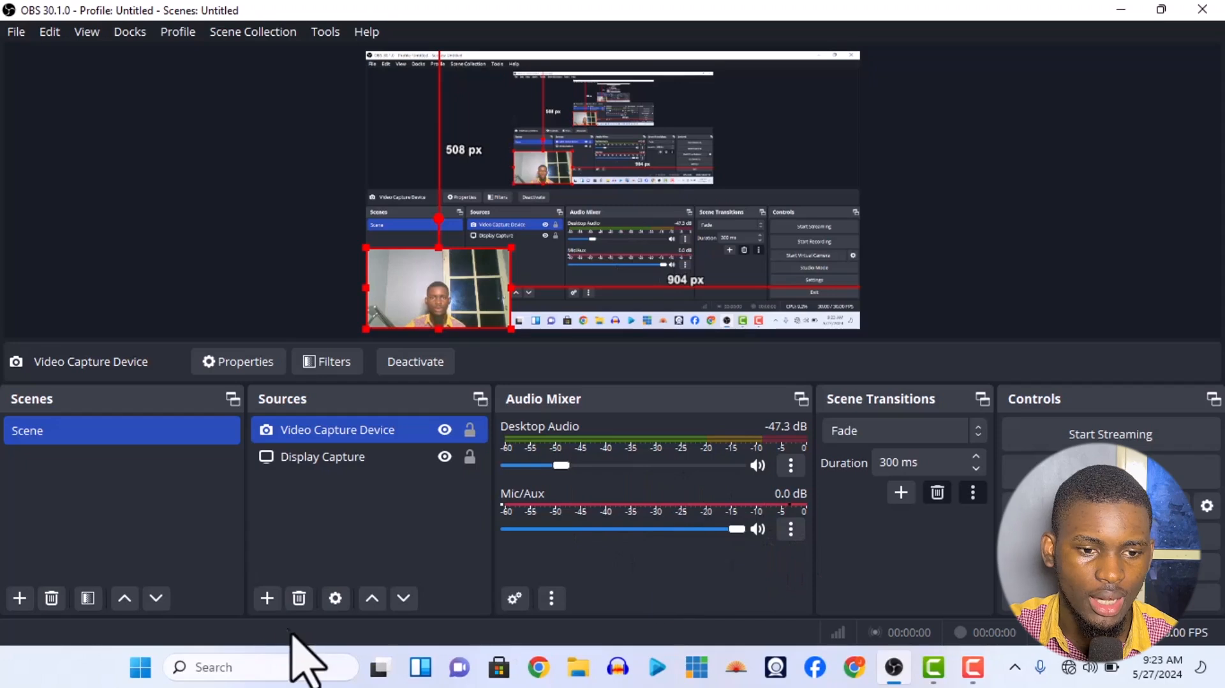
Hide the default Mic/Aux channel from the audio mixer.
{"action": "left_click", "coordinate": [269, 600]}
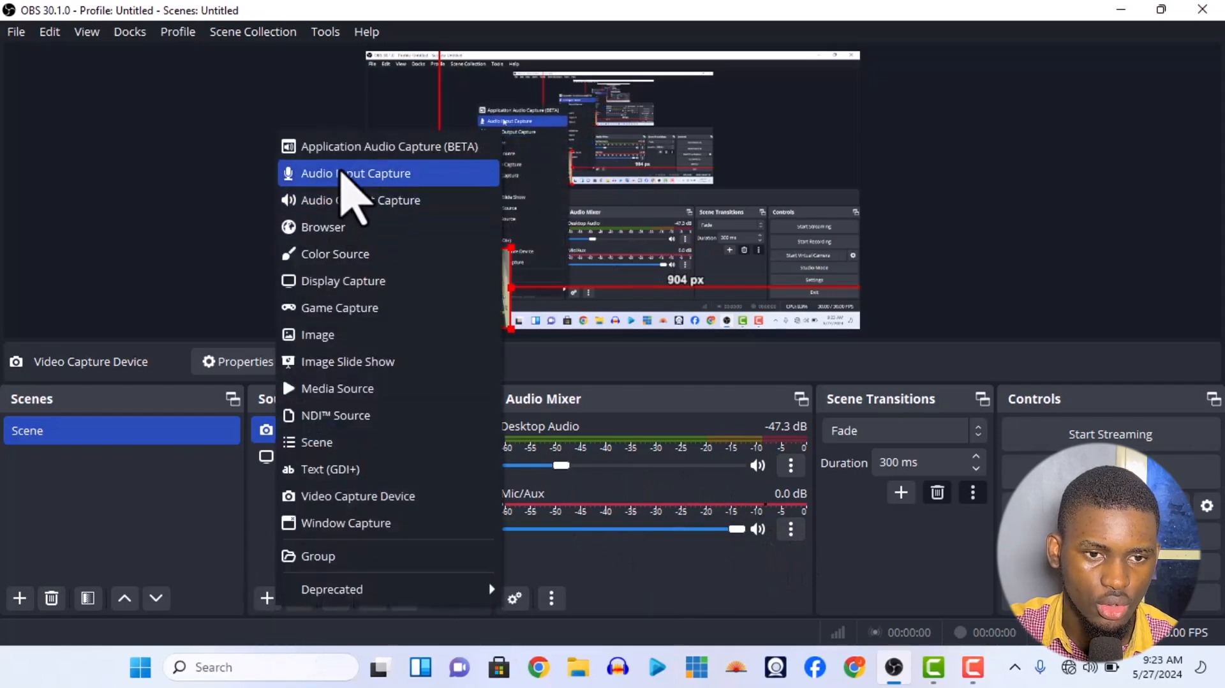
{"action": "left_click", "coordinate": [789, 536]}
{"action": "left_click", "coordinate": [791, 529]}
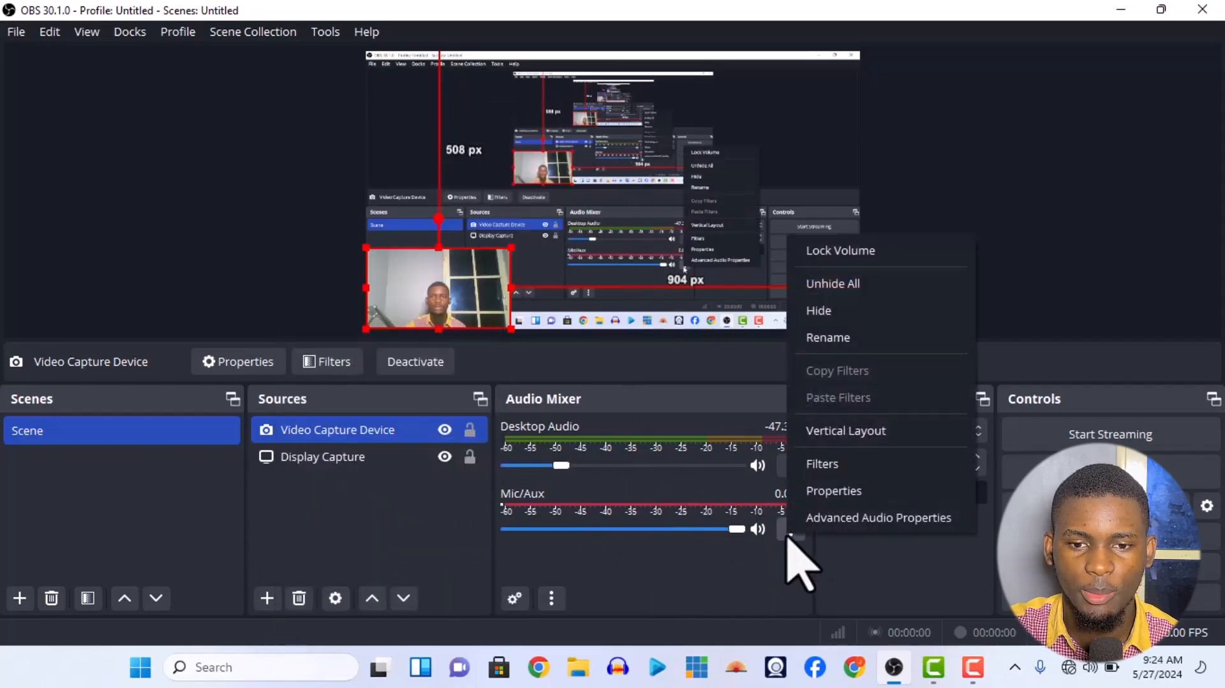
{"action": "left_click", "coordinate": [733, 573]}
{"action": "left_click", "coordinate": [797, 536]}
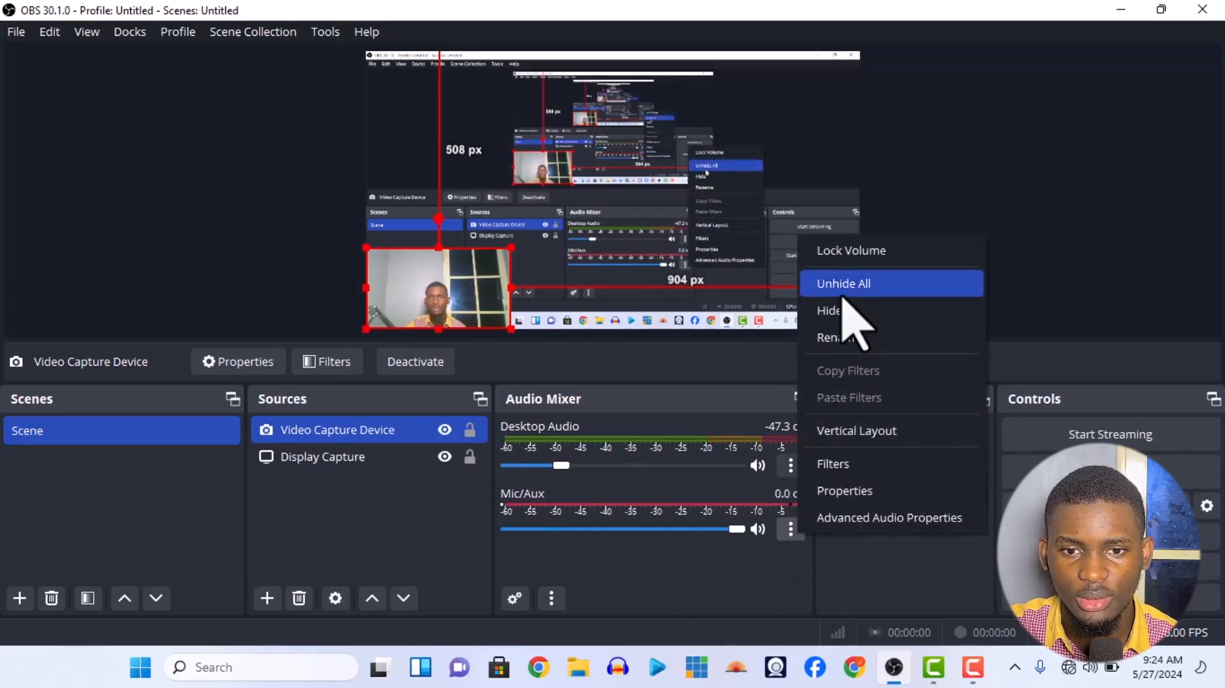
{"action": "left_click", "coordinate": [844, 311]}
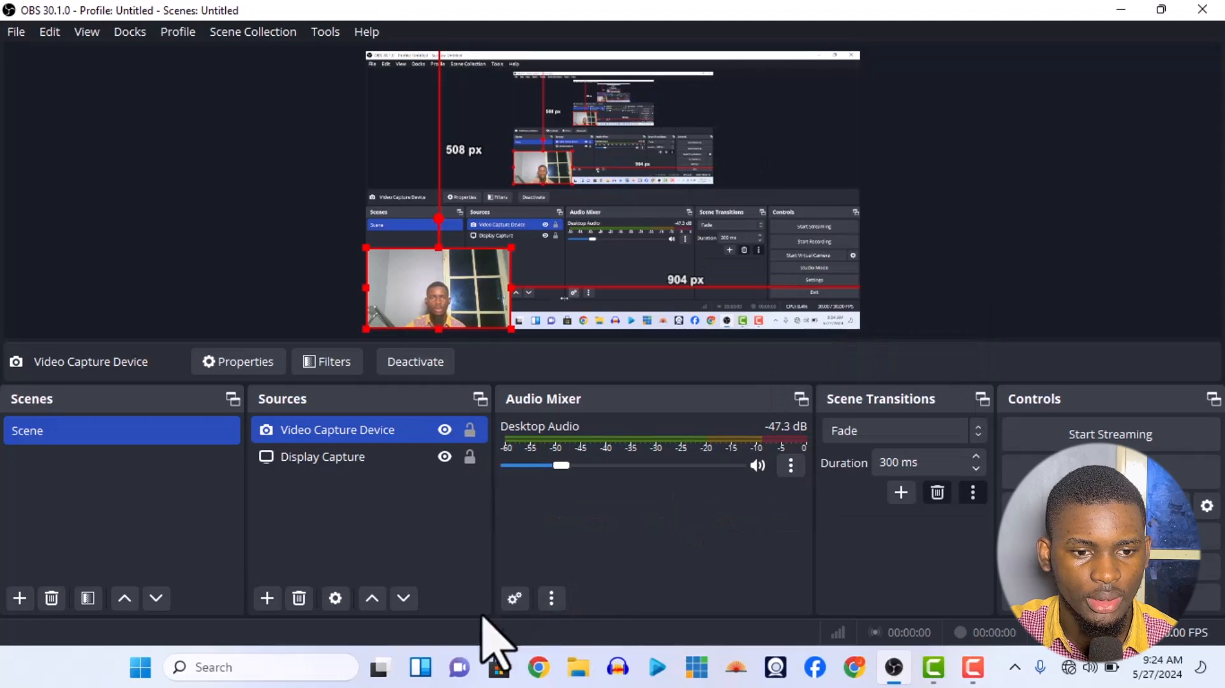
Add a new visible Audio Input Capture source named "mic 1" to the scene.
{"action": "left_click", "coordinate": [267, 598]}
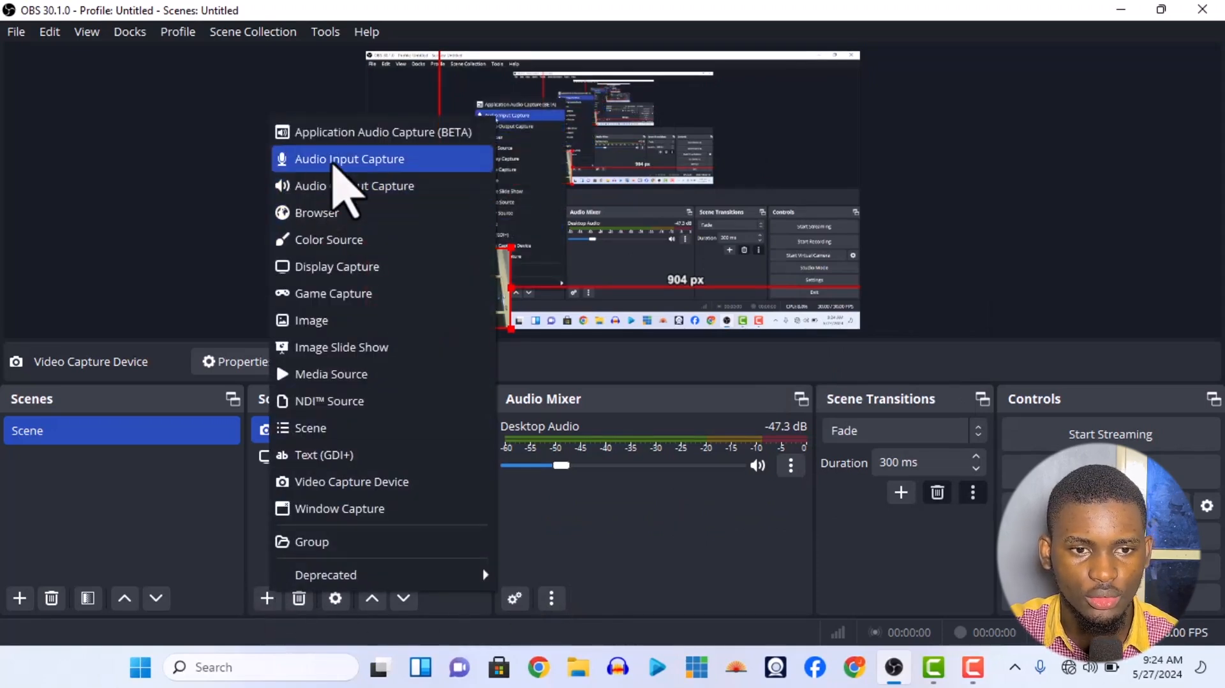
{"action": "left_click", "coordinate": [332, 165]}
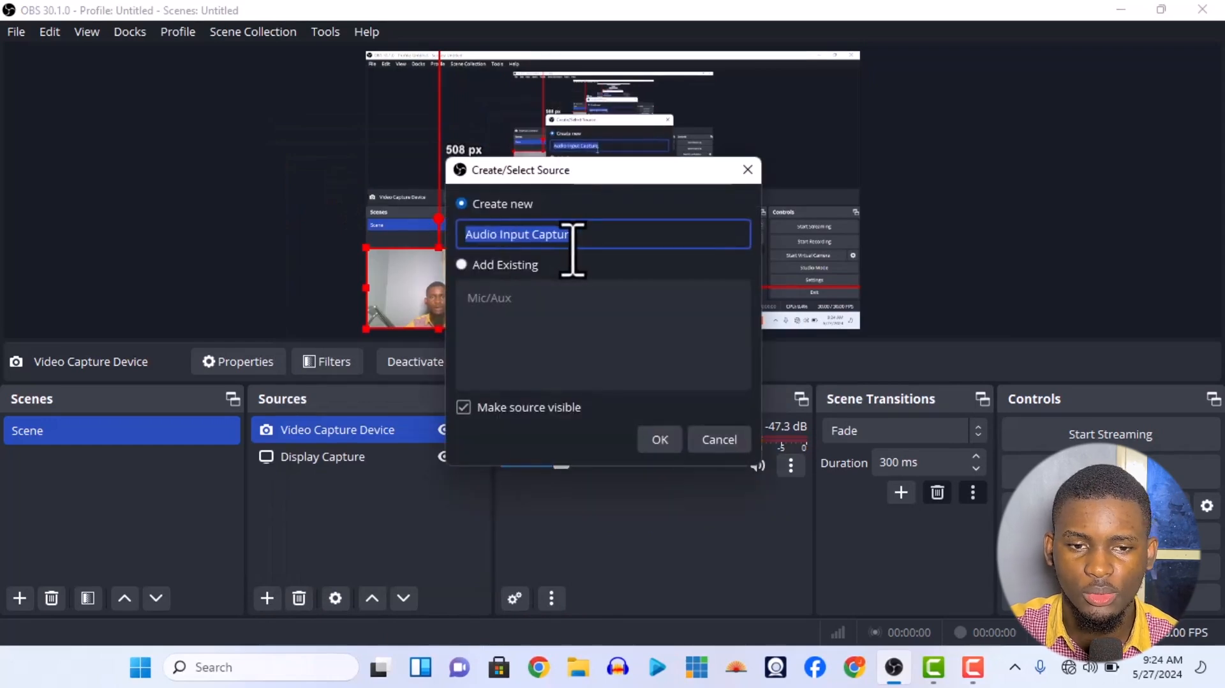
{"action": "type", "text": "mic 1"}
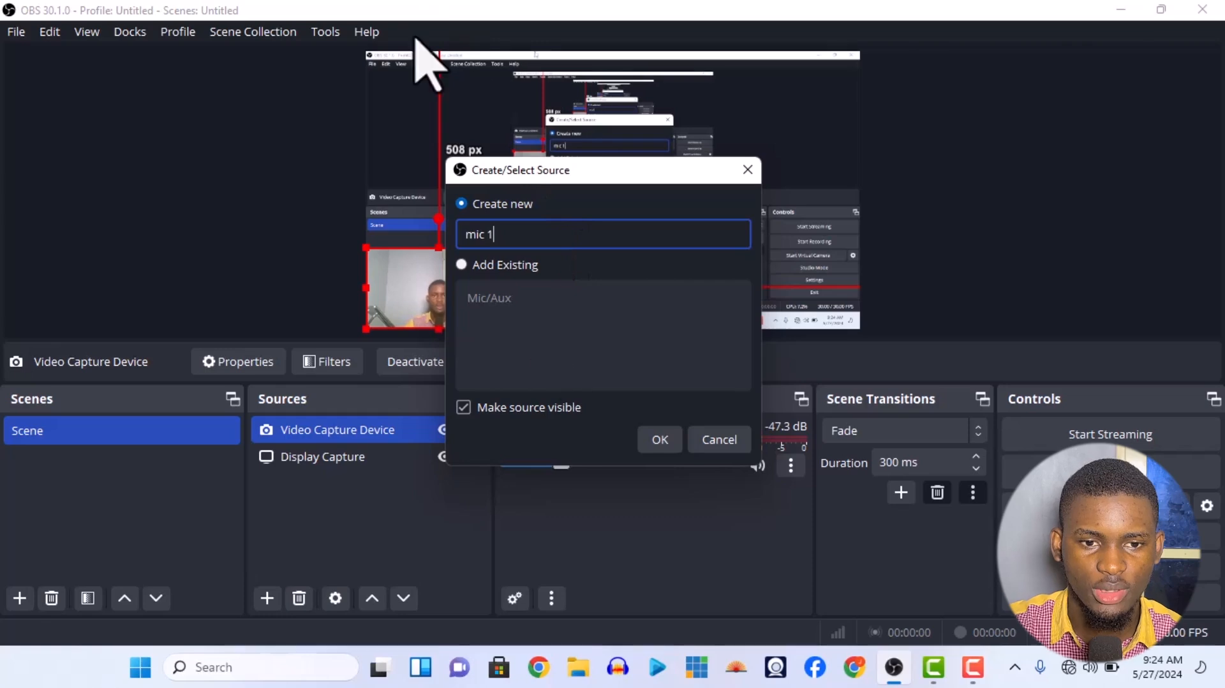
{"action": "left_click", "coordinate": [668, 439]}
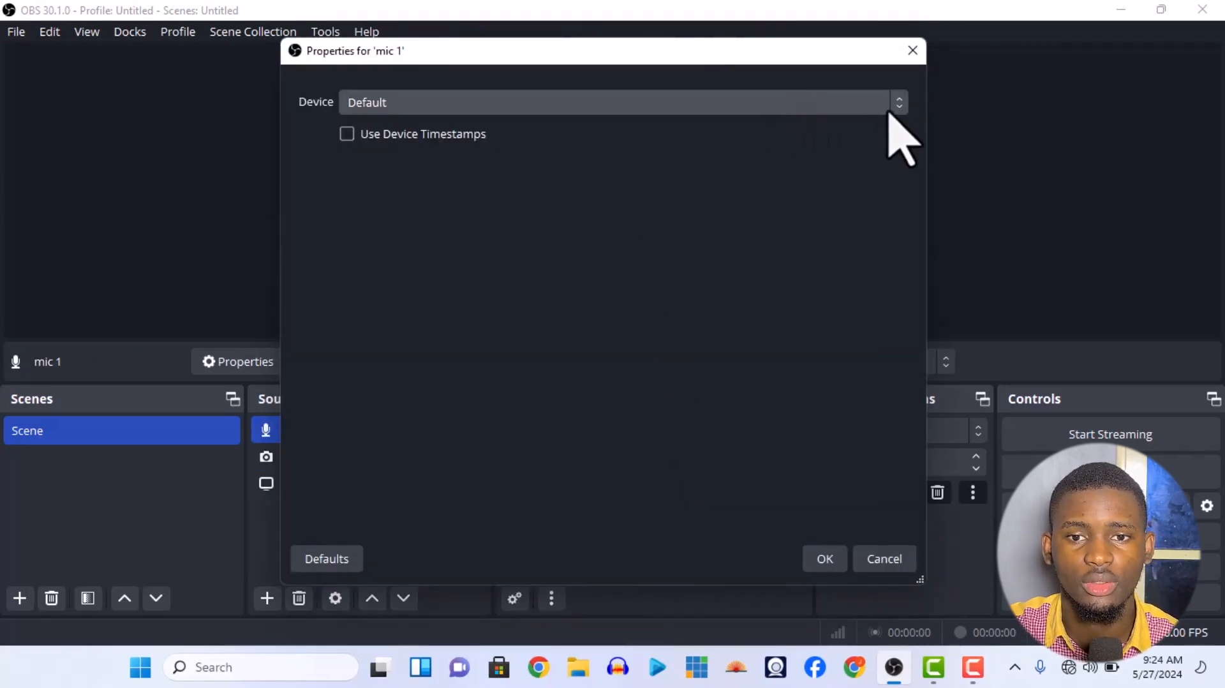
Set the mic 1 device to Microphone (2- USB PnP Sound Device) and accept the source properties.
{"action": "left_click", "coordinate": [894, 109]}
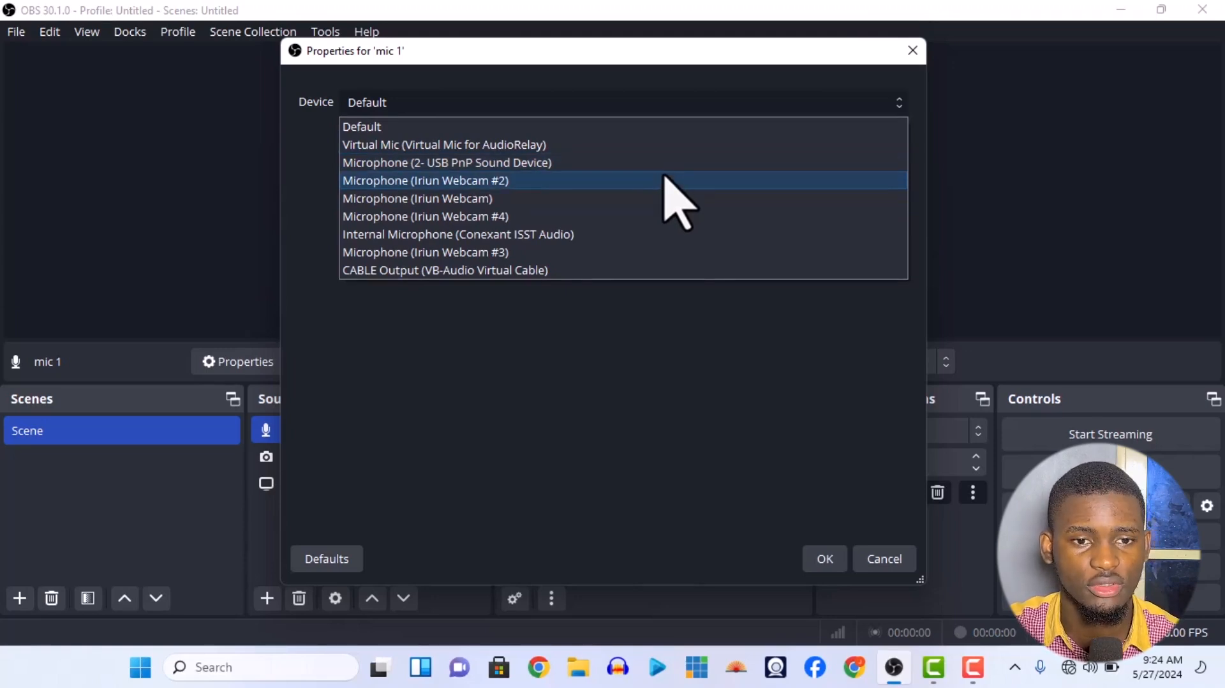
{"action": "left_click", "coordinate": [505, 167]}
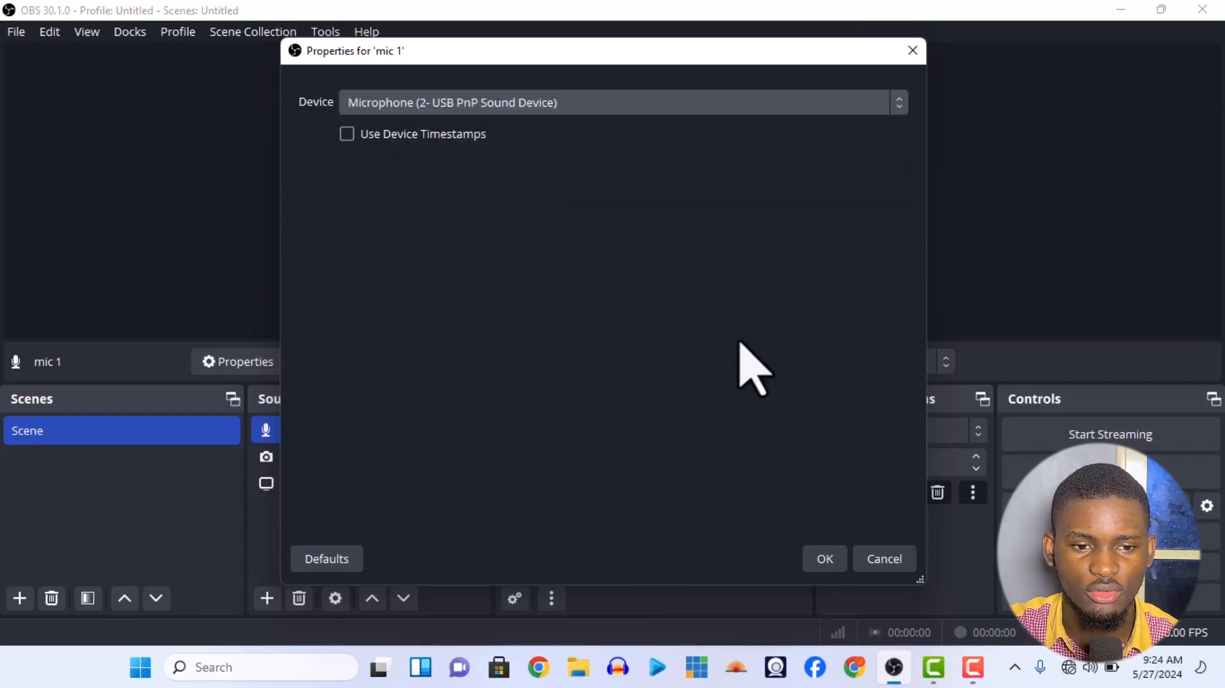
{"action": "left_click", "coordinate": [826, 559]}
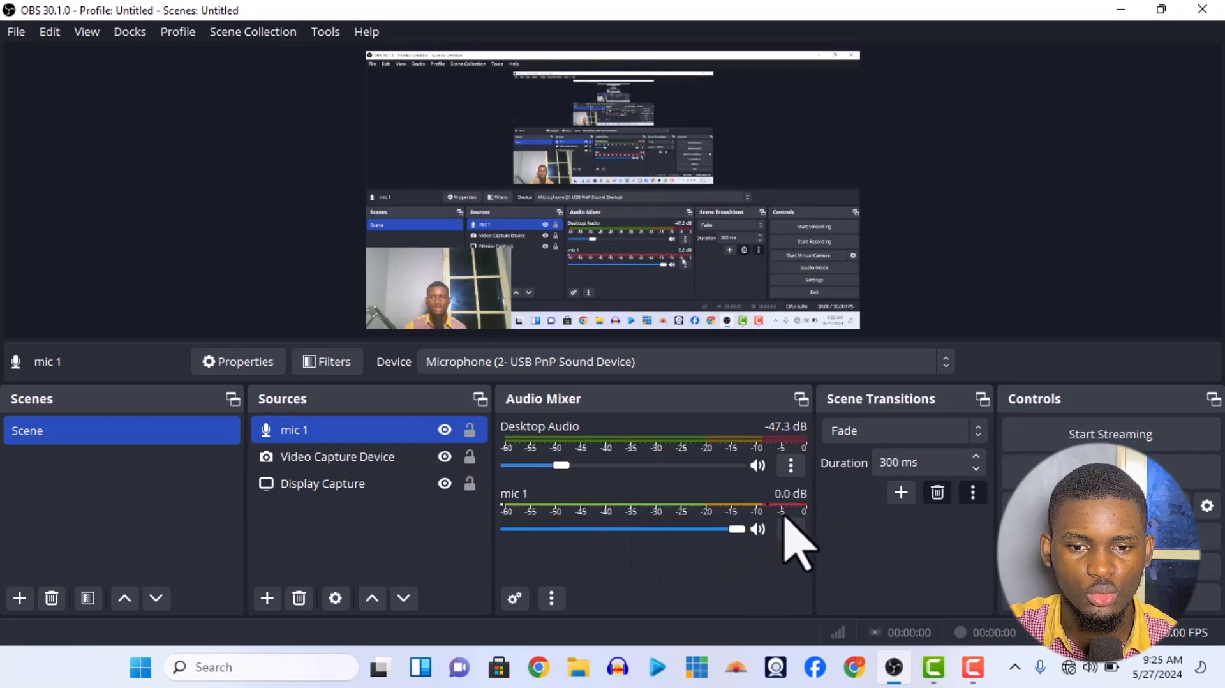
Lower the mic 1 volume in the audio mixer to about -14.7 dB.
{"action": "left_click_drag", "start_coordinate": [738, 529], "coordinate": [639, 533]}
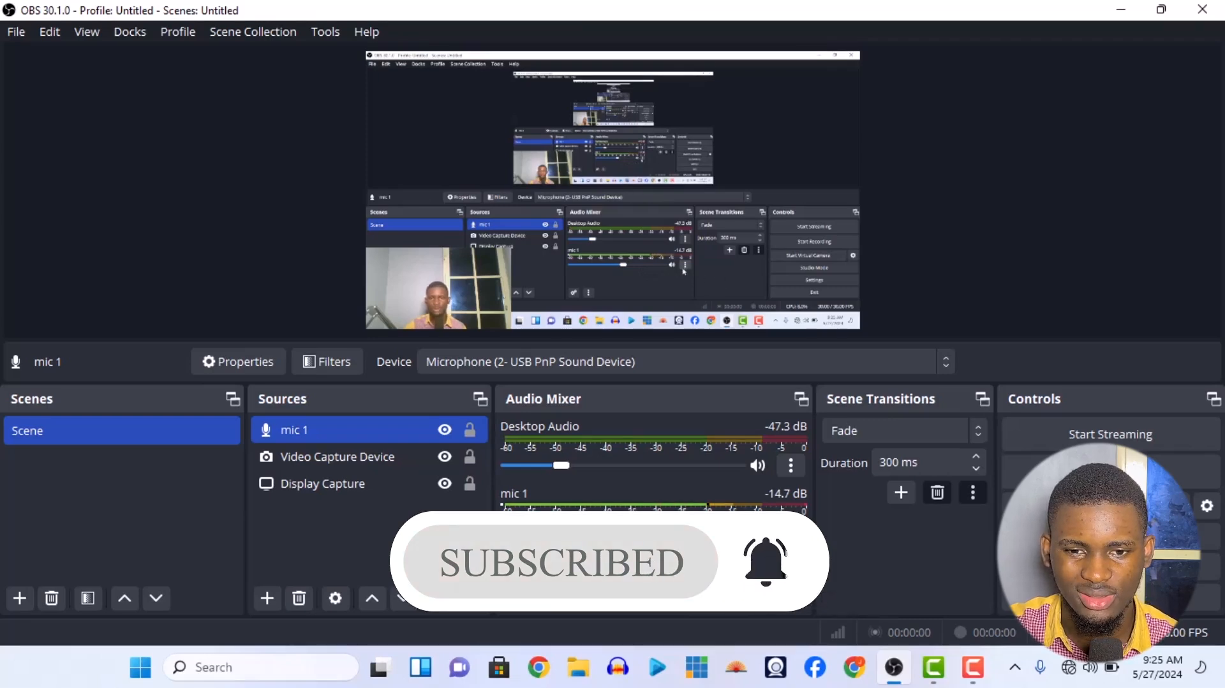
{"action": "left_click", "coordinate": [791, 532]}
{"action": "left_click", "coordinate": [805, 609]}
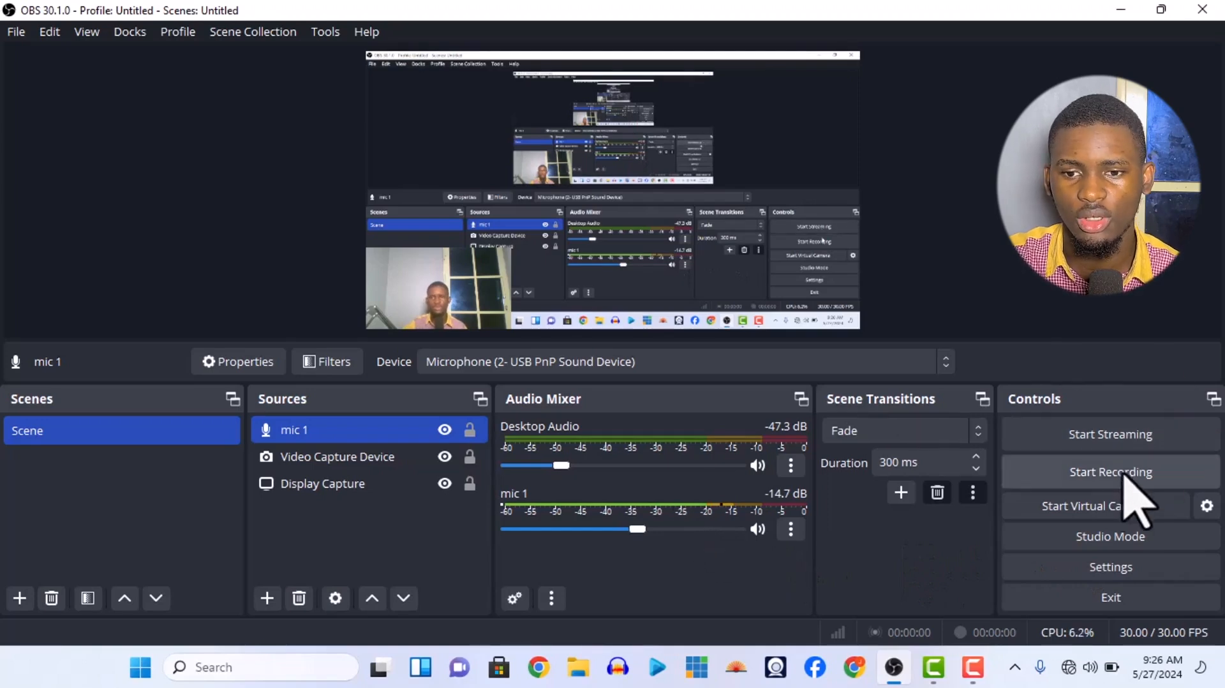
Review the General settings and enable the confirmation dialog when stopping recording.
{"action": "left_click", "coordinate": [1109, 566]}
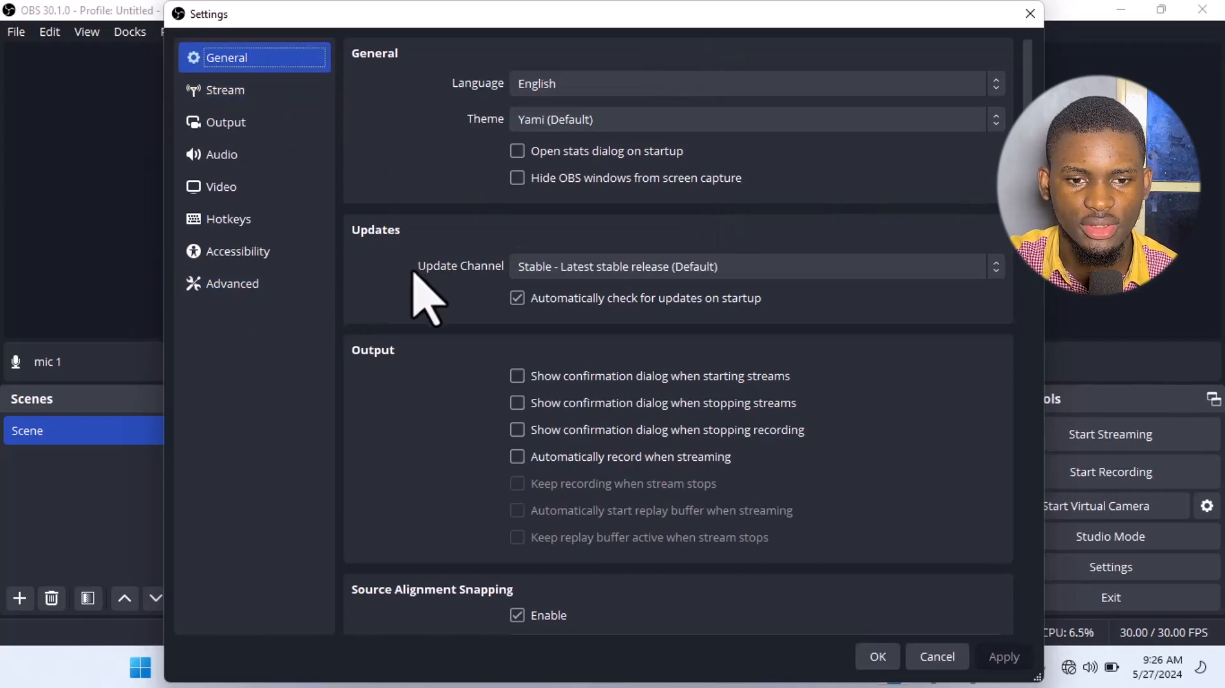
{"action": "scroll", "coordinate": [422, 294], "scroll_direction": "down", "scroll_amount": 5}
{"action": "scroll", "coordinate": [418, 297], "scroll_direction": "down", "scroll_amount": 5}
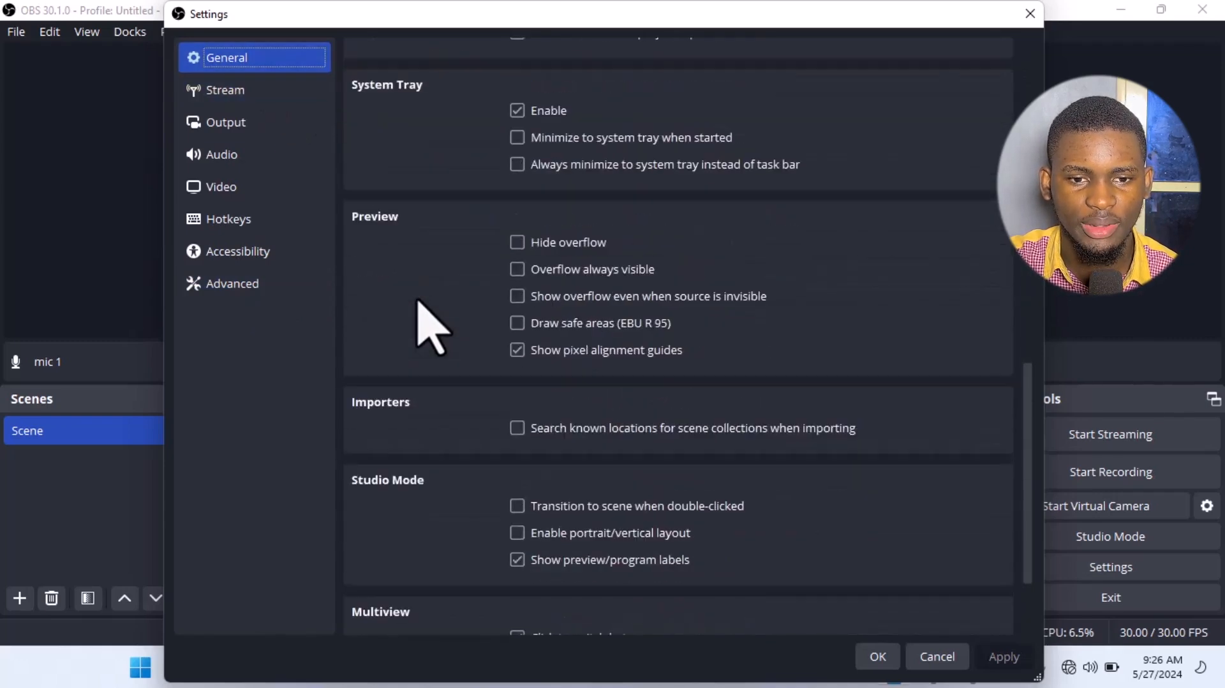
{"action": "scroll", "coordinate": [418, 300], "scroll_direction": "up", "scroll_amount": 10}
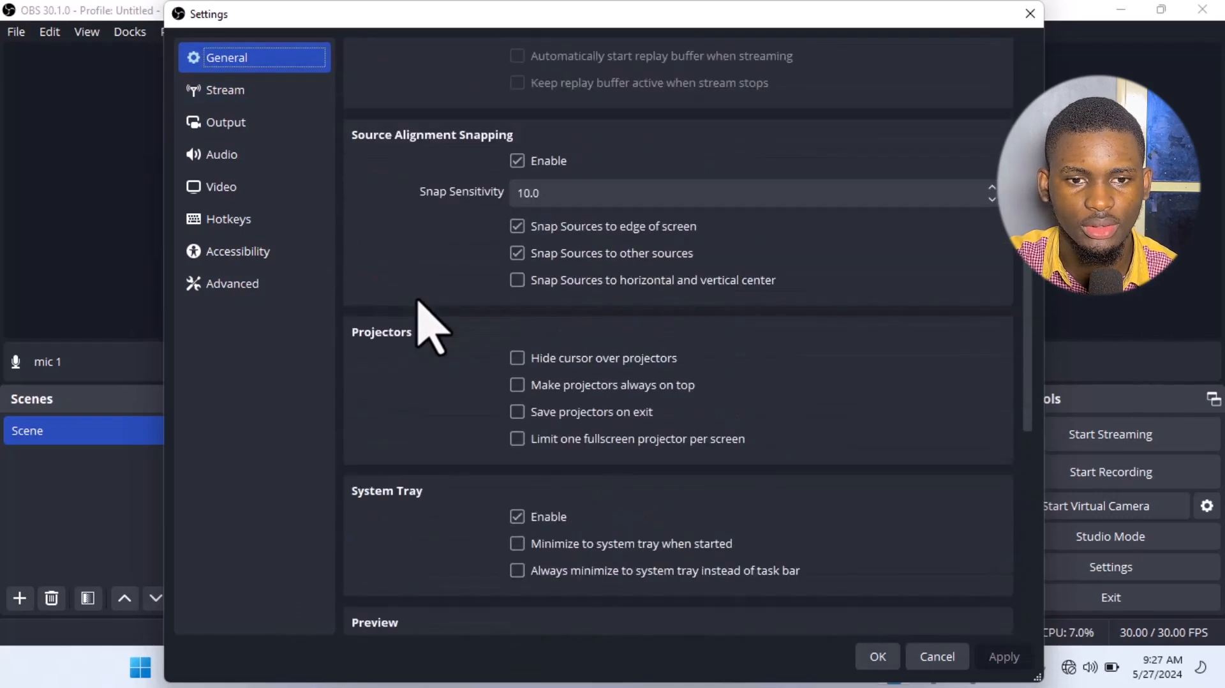
{"action": "scroll", "coordinate": [432, 329], "scroll_direction": "up", "scroll_amount": 3}
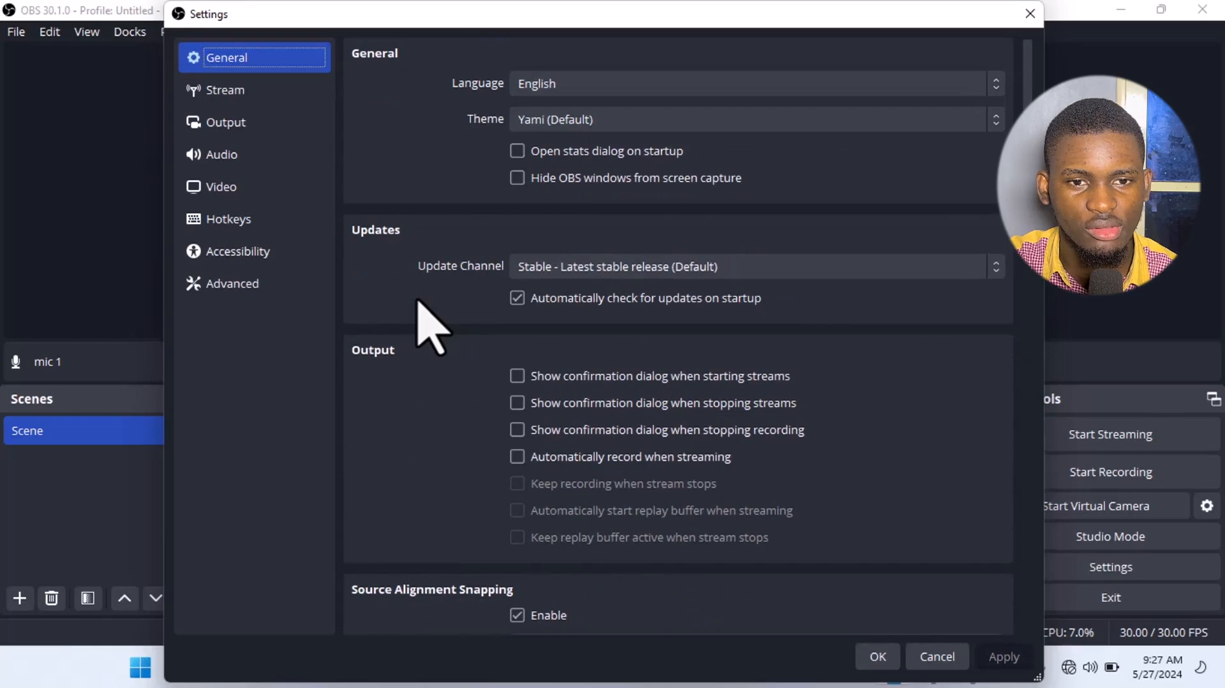
{"action": "scroll", "coordinate": [459, 357], "scroll_direction": "down", "scroll_amount": 1}
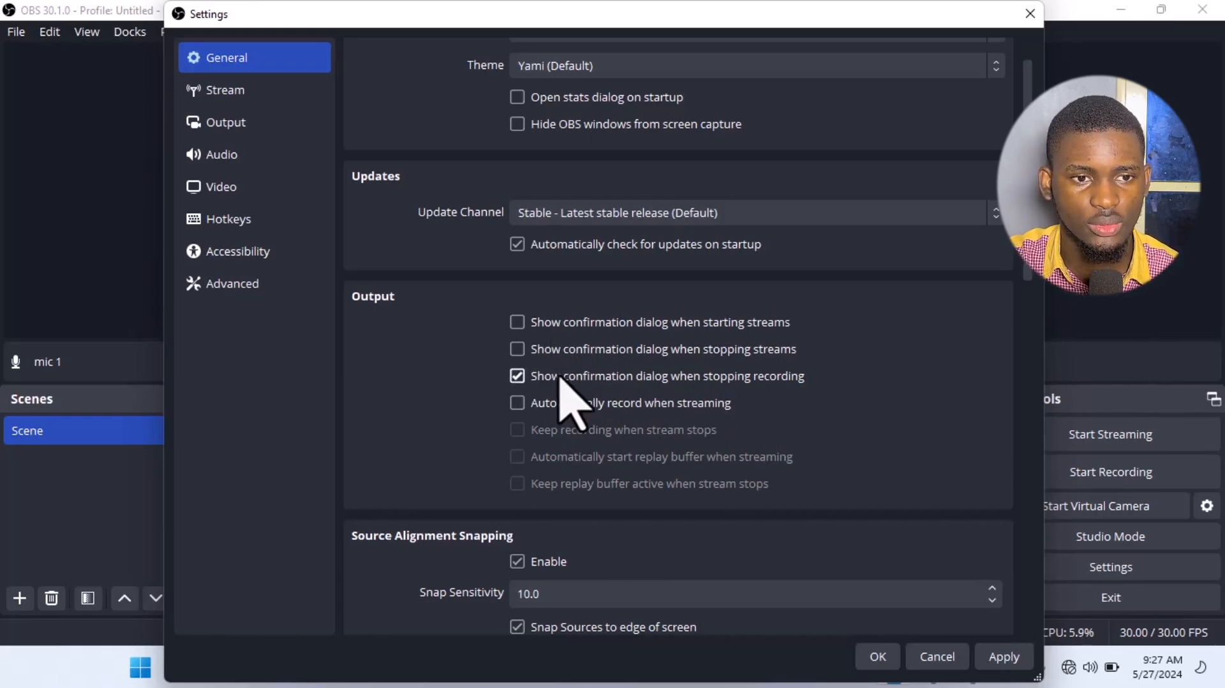
Switch the streaming service to Facebook Live and inspect its server and stream key fields, keeping the Default server.
{"action": "left_click", "coordinate": [242, 93]}
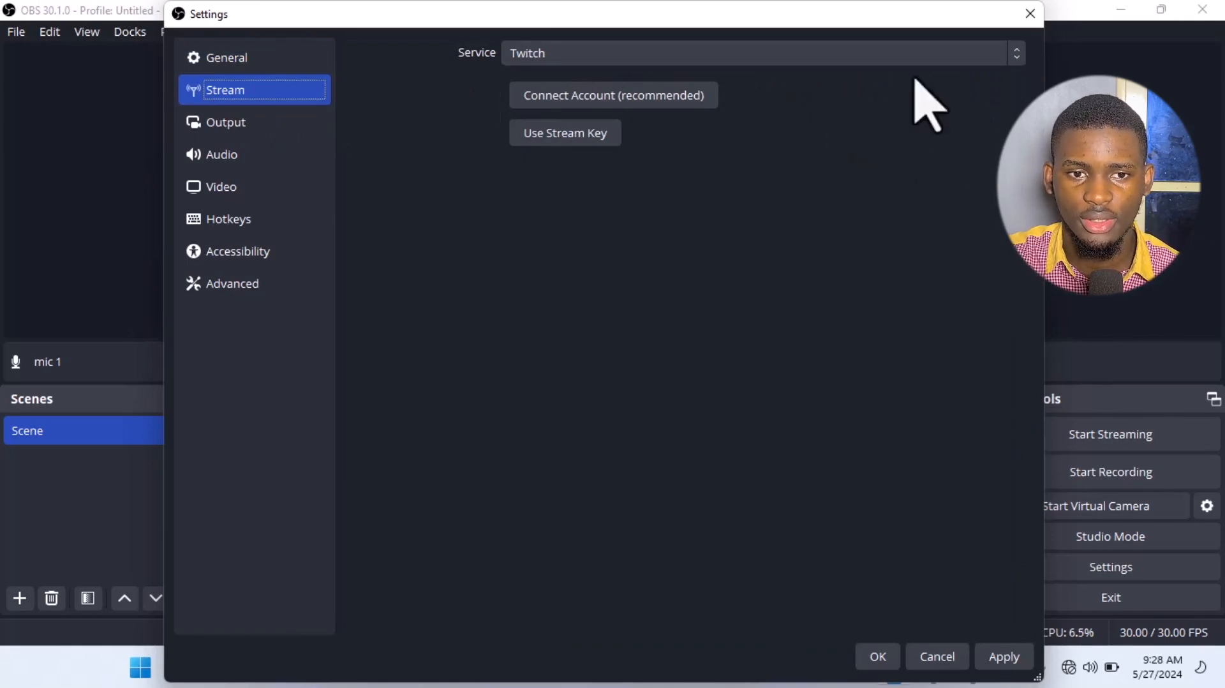
{"action": "left_click", "coordinate": [1018, 55]}
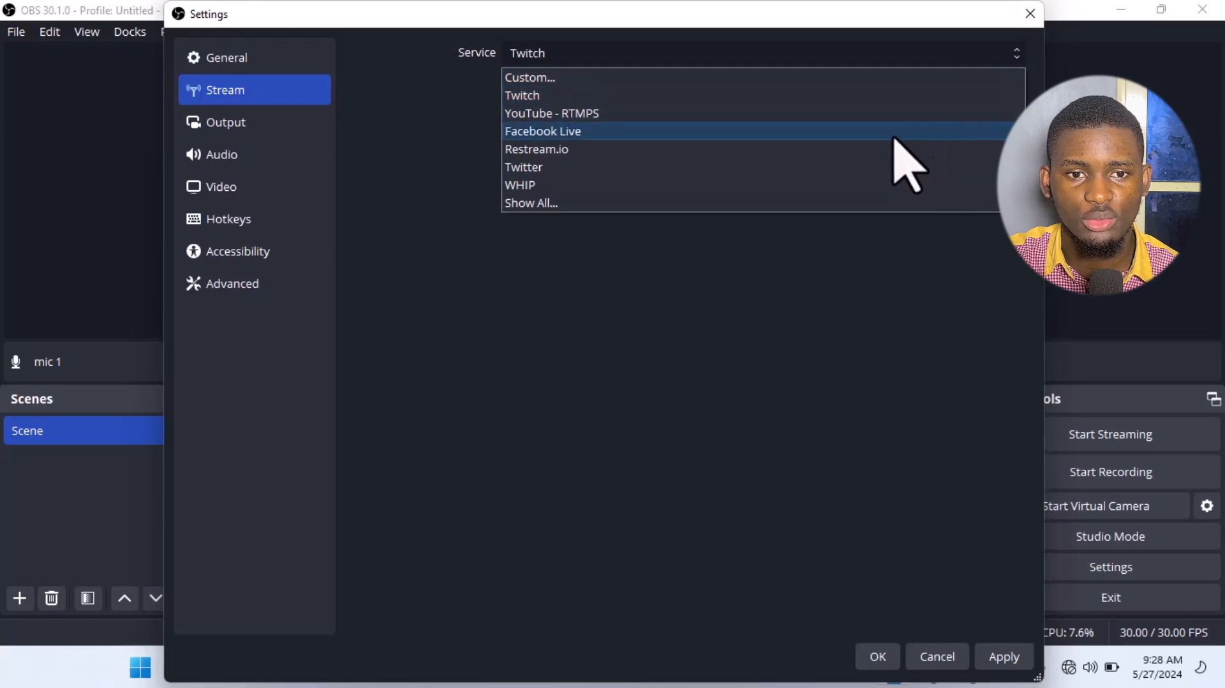
{"action": "left_click", "coordinate": [877, 130]}
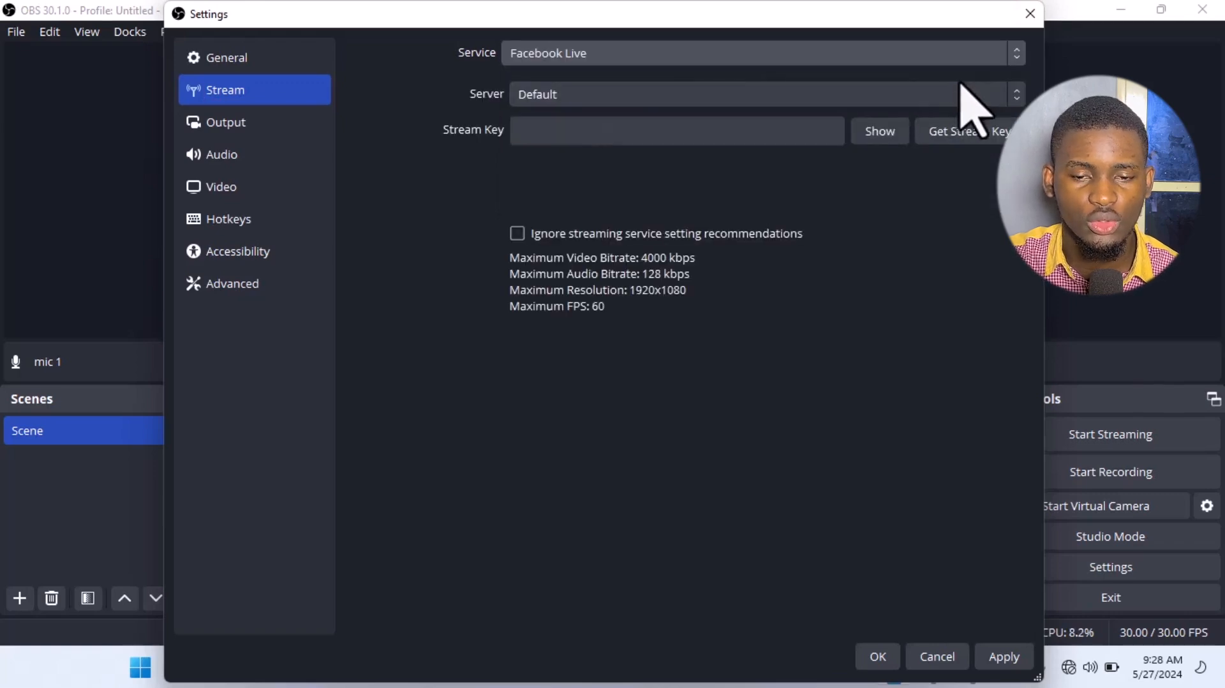
{"action": "left_click", "coordinate": [626, 97]}
{"action": "left_click", "coordinate": [626, 97]}
{"action": "left_click", "coordinate": [598, 129]}
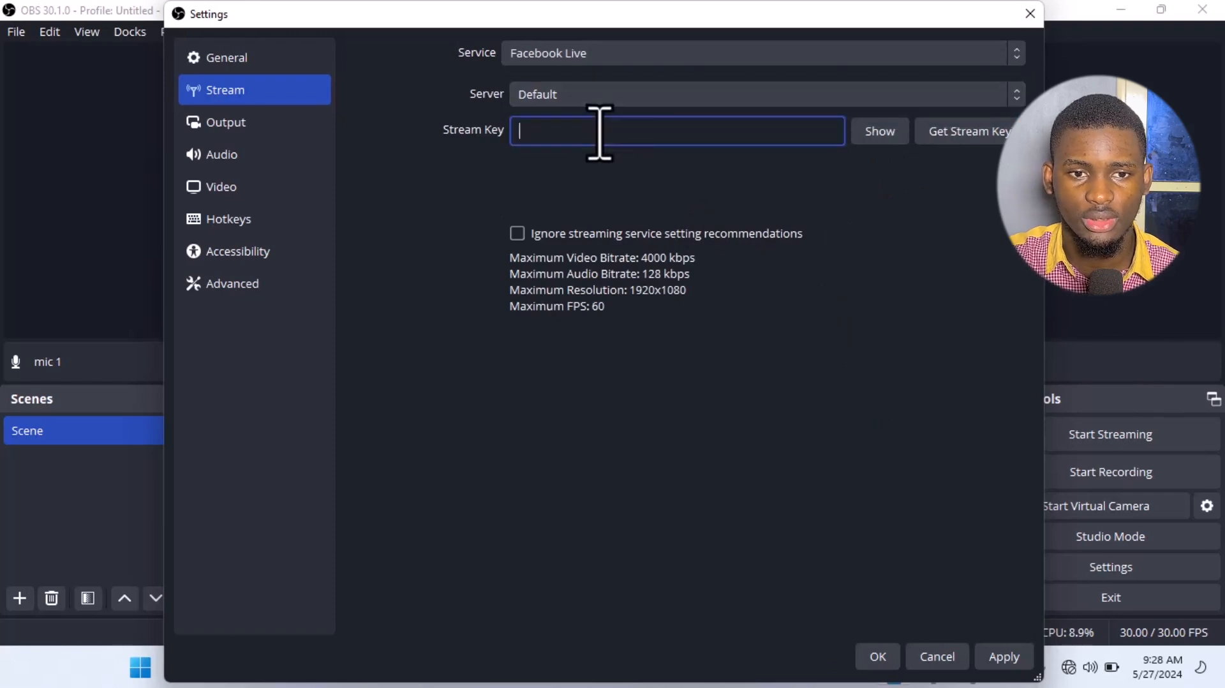
{"action": "left_click", "coordinate": [627, 88]}
{"action": "left_click", "coordinate": [627, 87]}
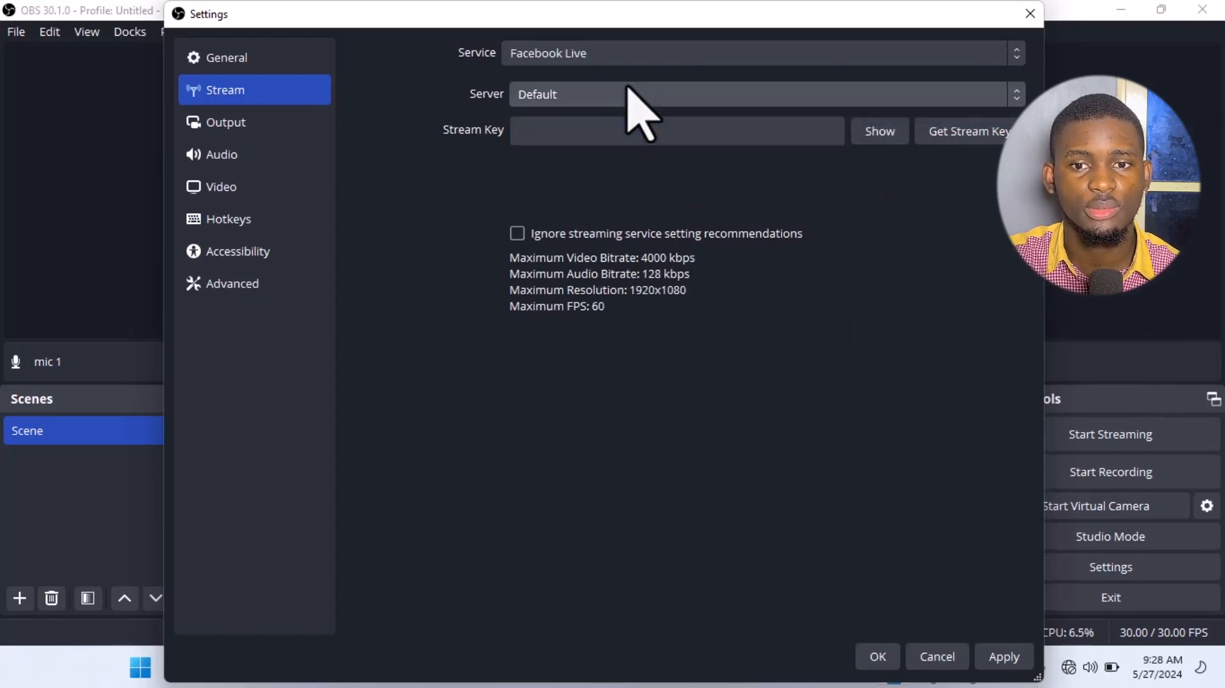
{"action": "left_click", "coordinate": [623, 125]}
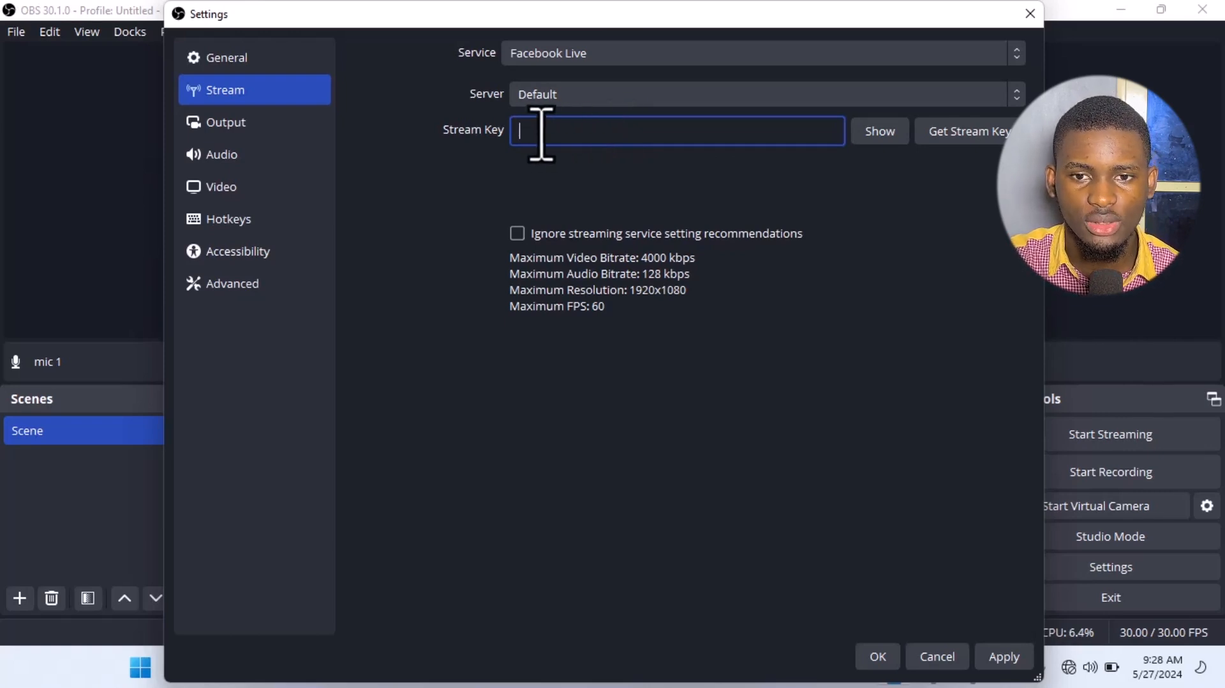
Expand the full list of streaming services and set the service to Twitch.
{"action": "left_click", "coordinate": [1017, 55]}
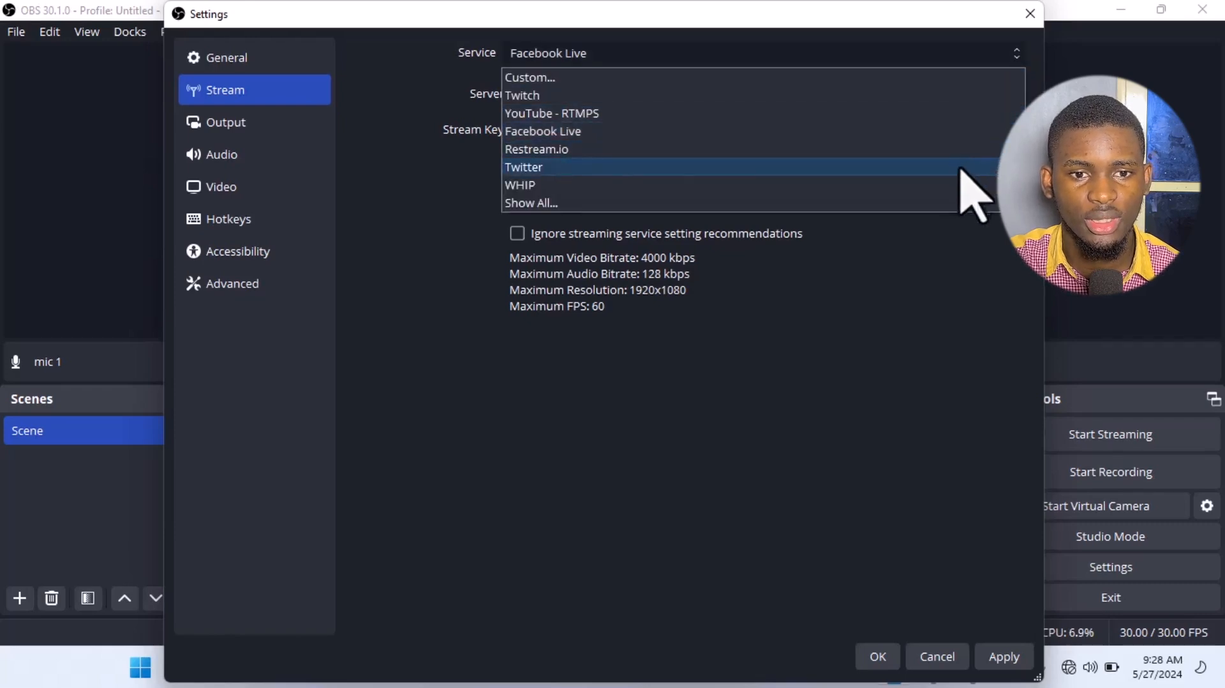
{"action": "left_click", "coordinate": [957, 203]}
{"action": "scroll", "coordinate": [702, 319], "scroll_direction": "down", "scroll_amount": 4}
{"action": "scroll", "coordinate": [638, 357], "scroll_direction": "up", "scroll_amount": 1}
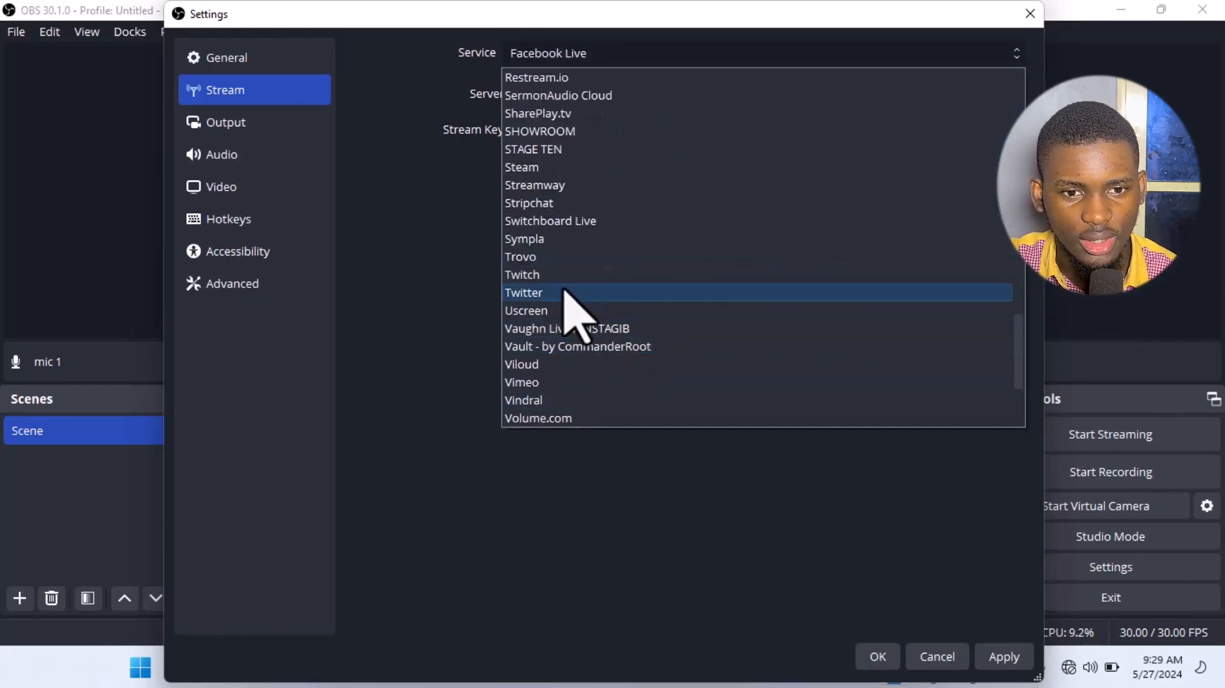
{"action": "left_click", "coordinate": [557, 276]}
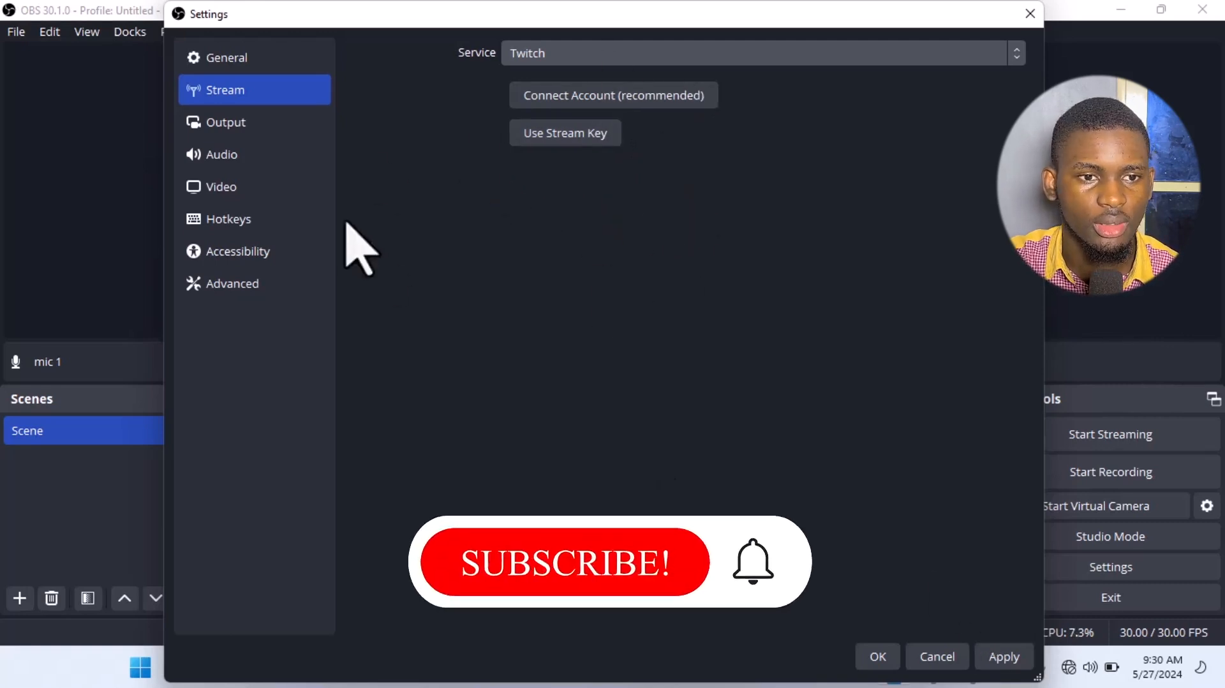
Look over the Output settings, try the Advanced output mode and set the mode back to Simple.
{"action": "left_click", "coordinate": [224, 125]}
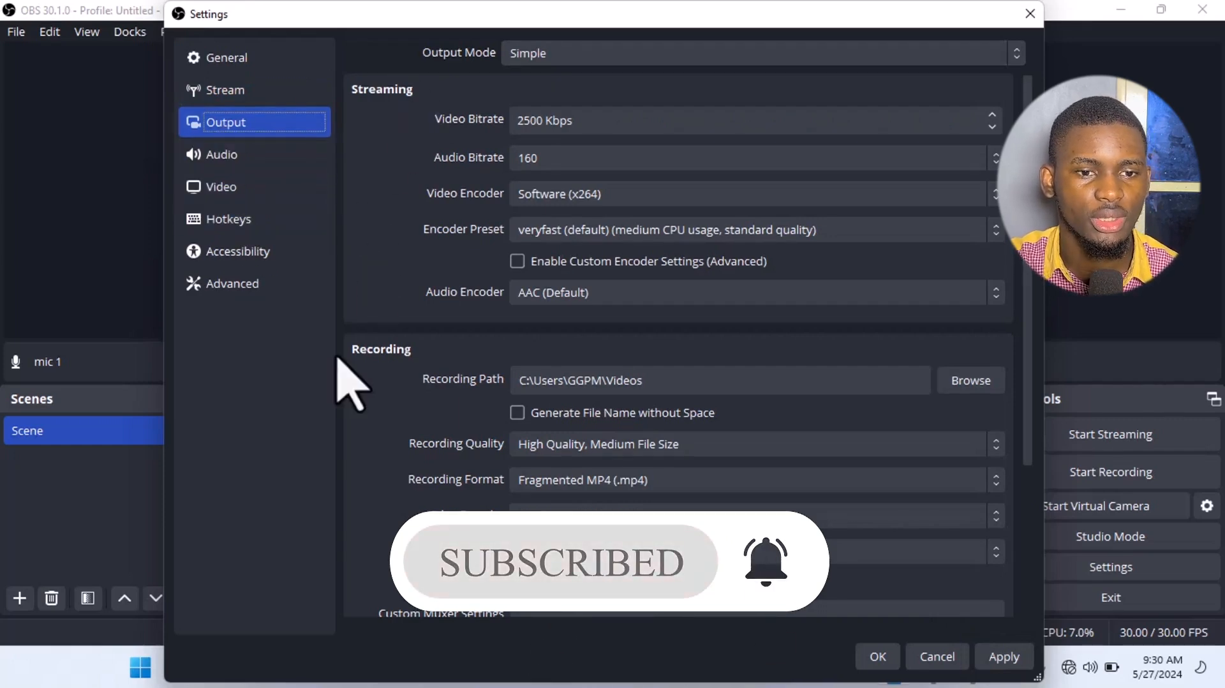
{"action": "scroll", "coordinate": [382, 396], "scroll_direction": "down", "scroll_amount": 3}
{"action": "scroll", "coordinate": [410, 423], "scroll_direction": "down", "scroll_amount": 1}
{"action": "scroll", "coordinate": [396, 405], "scroll_direction": "up", "scroll_amount": 4}
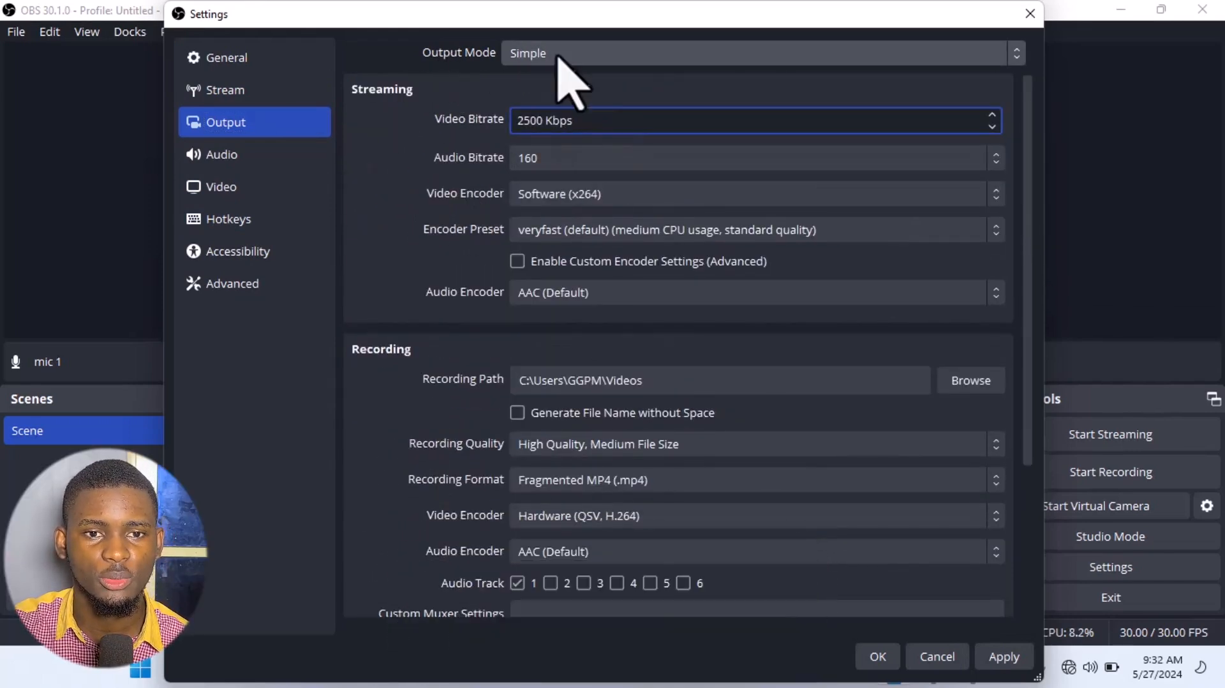
{"action": "left_click", "coordinate": [559, 54]}
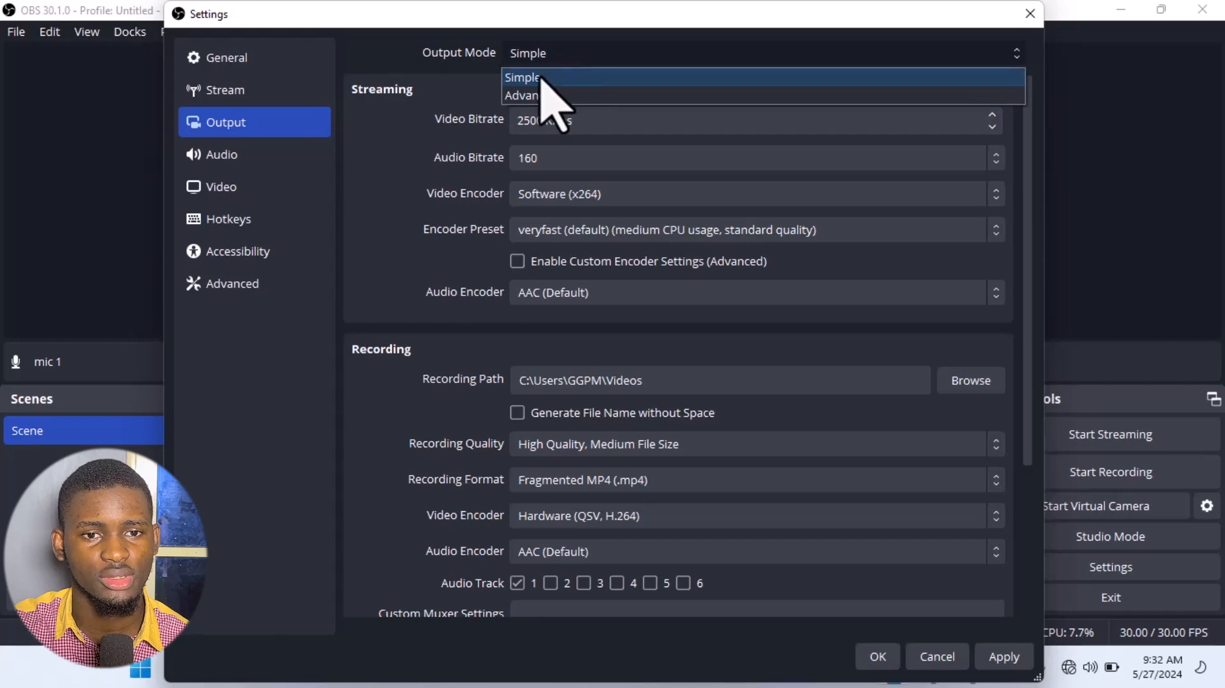
{"action": "left_click", "coordinate": [528, 96]}
{"action": "left_click", "coordinate": [534, 60]}
{"action": "left_click", "coordinate": [535, 77]}
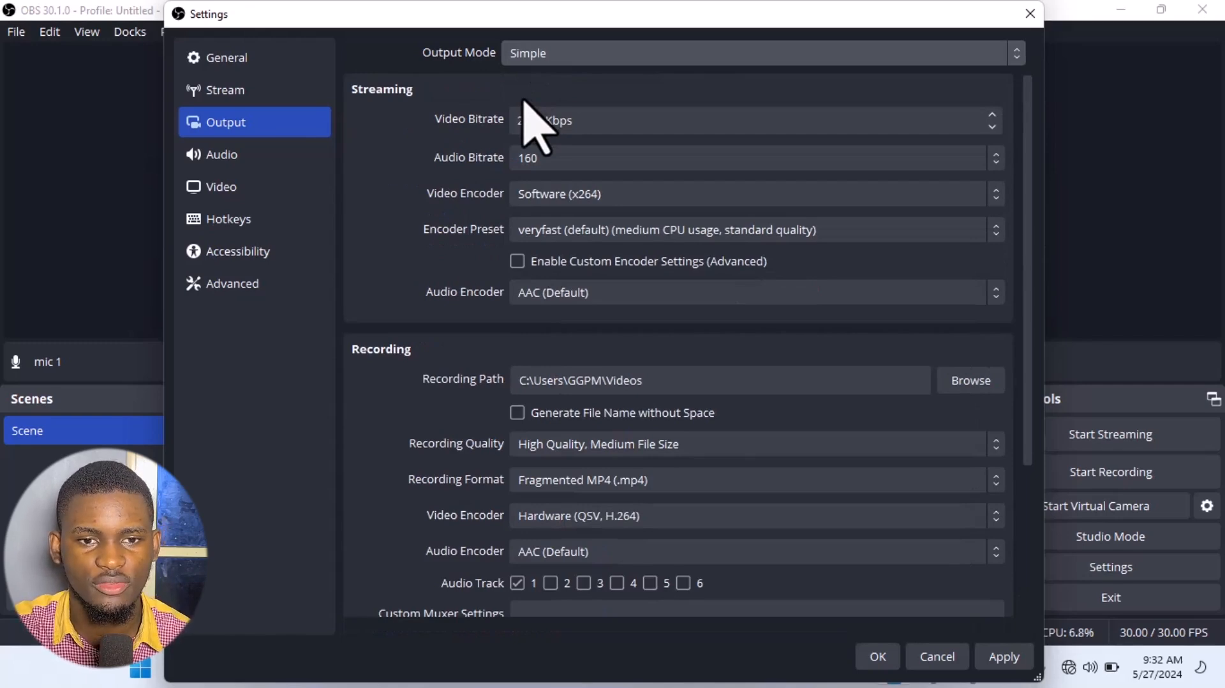
Examine the video bitrate setting in the Streaming section of the Output settings.
{"action": "left_click", "coordinate": [549, 121]}
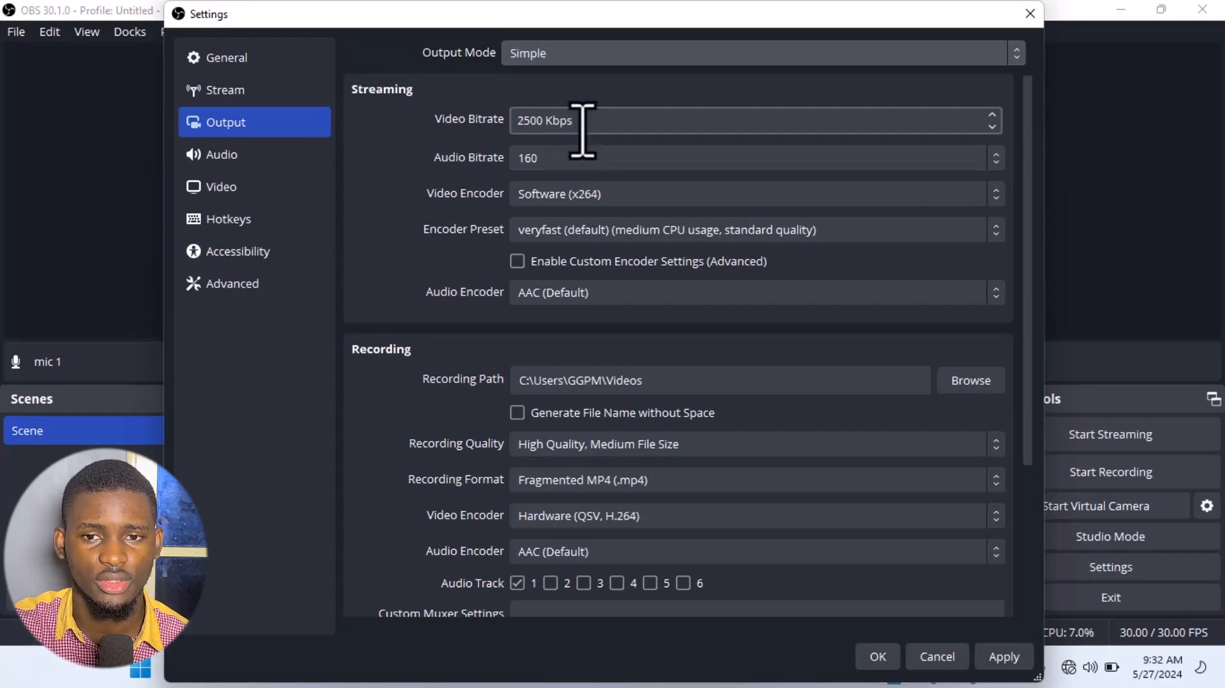
{"action": "left_click", "coordinate": [683, 120]}
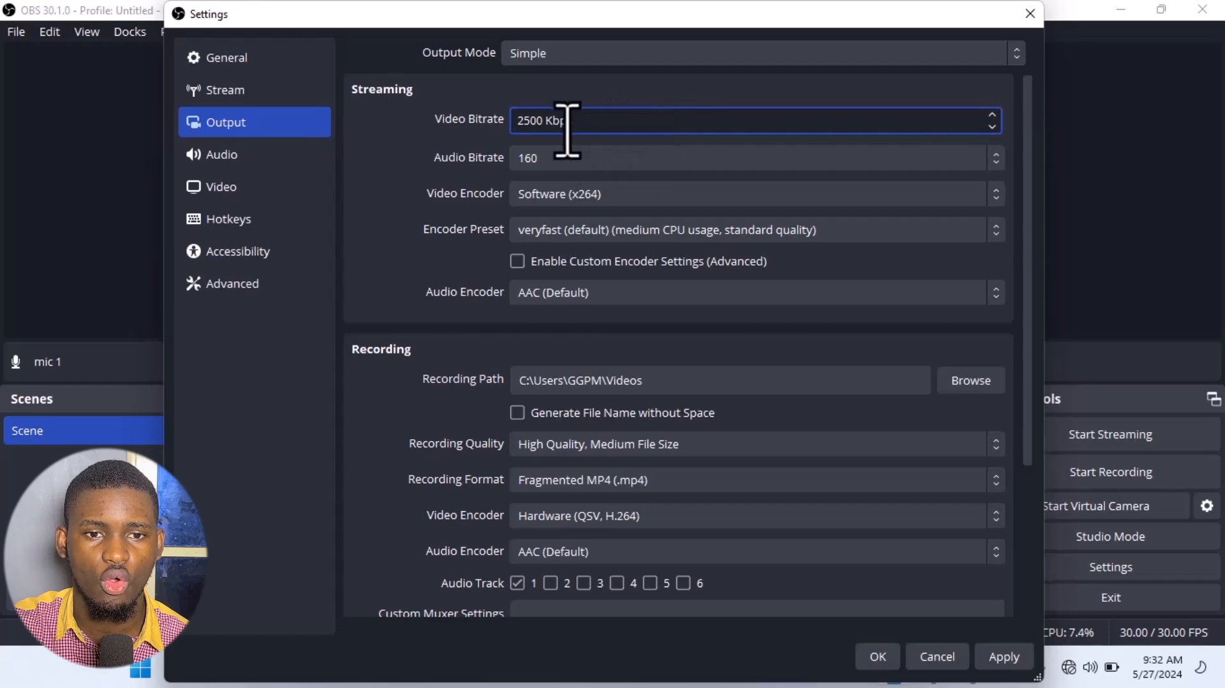
{"action": "left_click", "coordinate": [542, 120]}
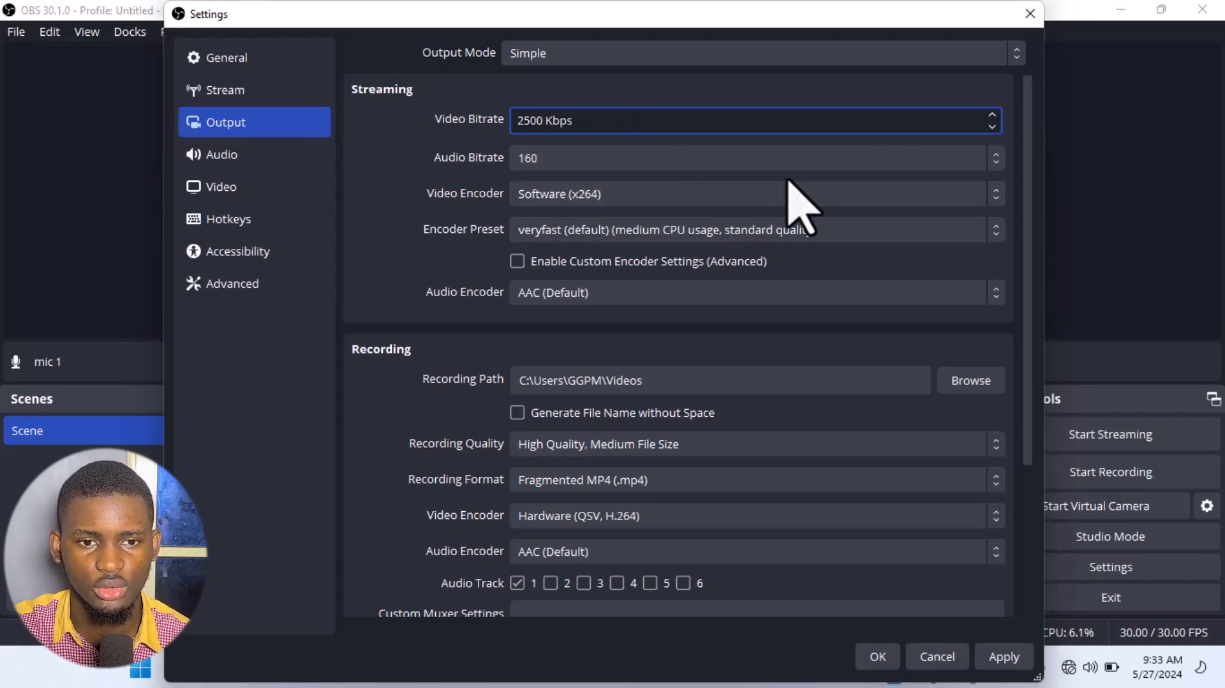
Choose the Software (x264) video encoder and the veryfast encoder preset for streaming, and check the available audio encoders.
{"action": "left_click", "coordinate": [686, 203]}
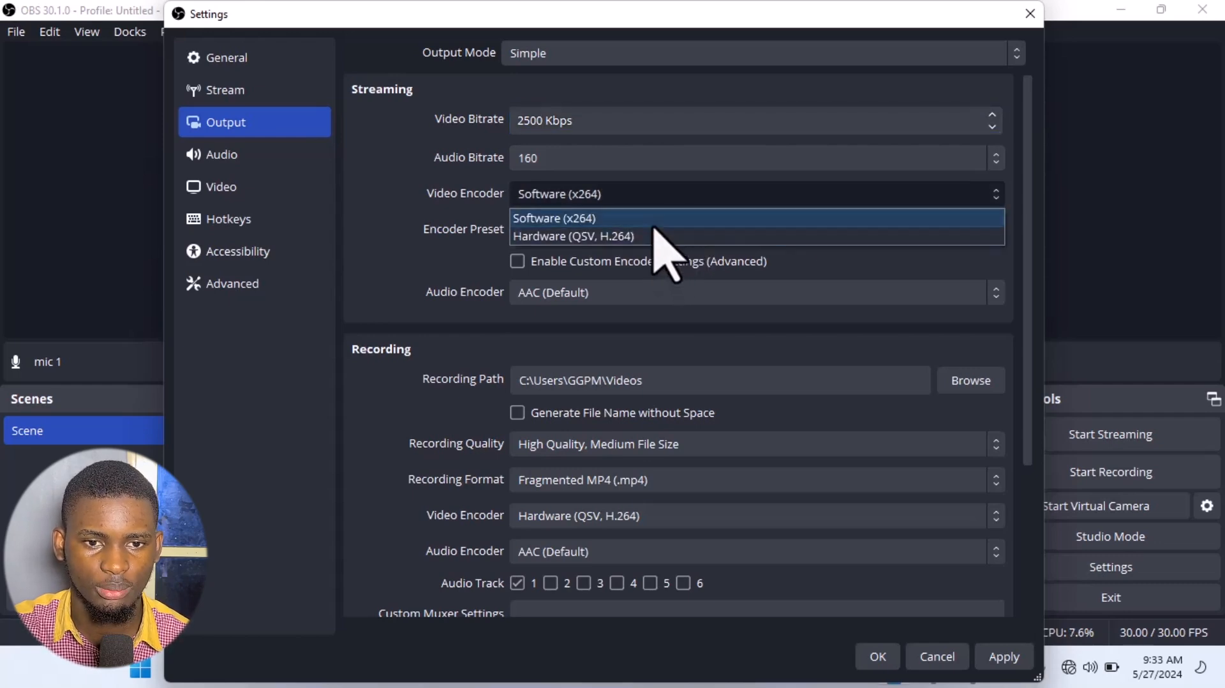
{"action": "left_click", "coordinate": [655, 221]}
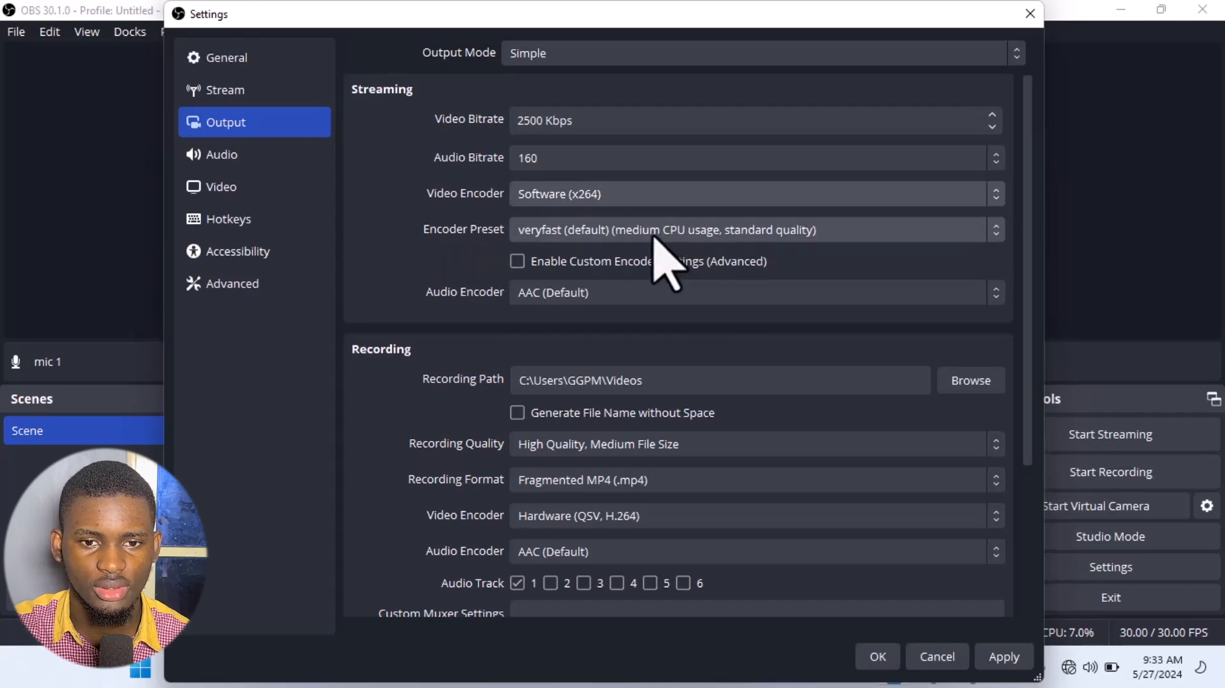
{"action": "left_click", "coordinate": [674, 231]}
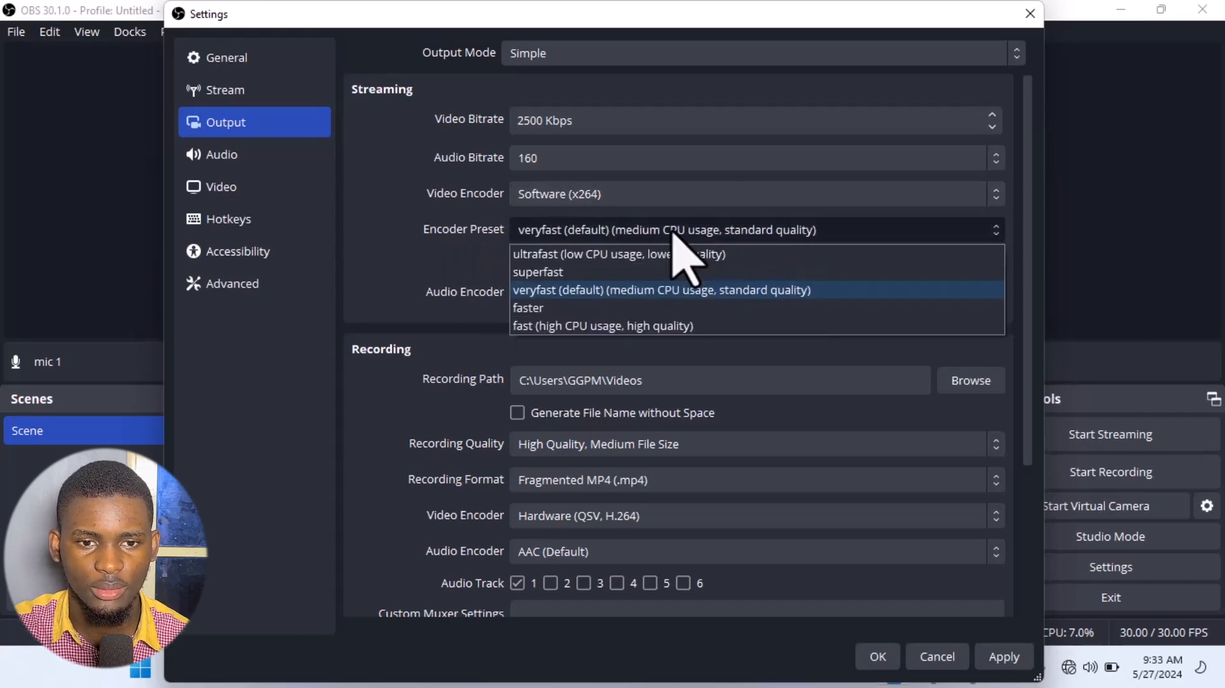
{"action": "left_click", "coordinate": [664, 290]}
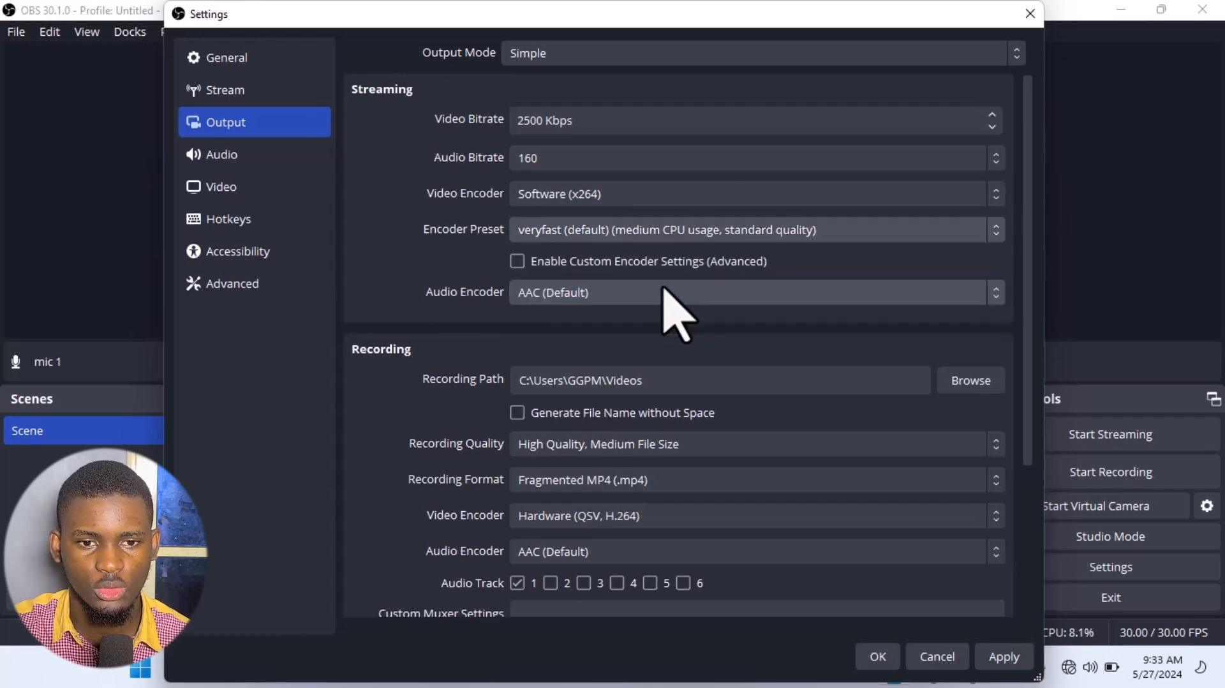
{"action": "left_click", "coordinate": [607, 300]}
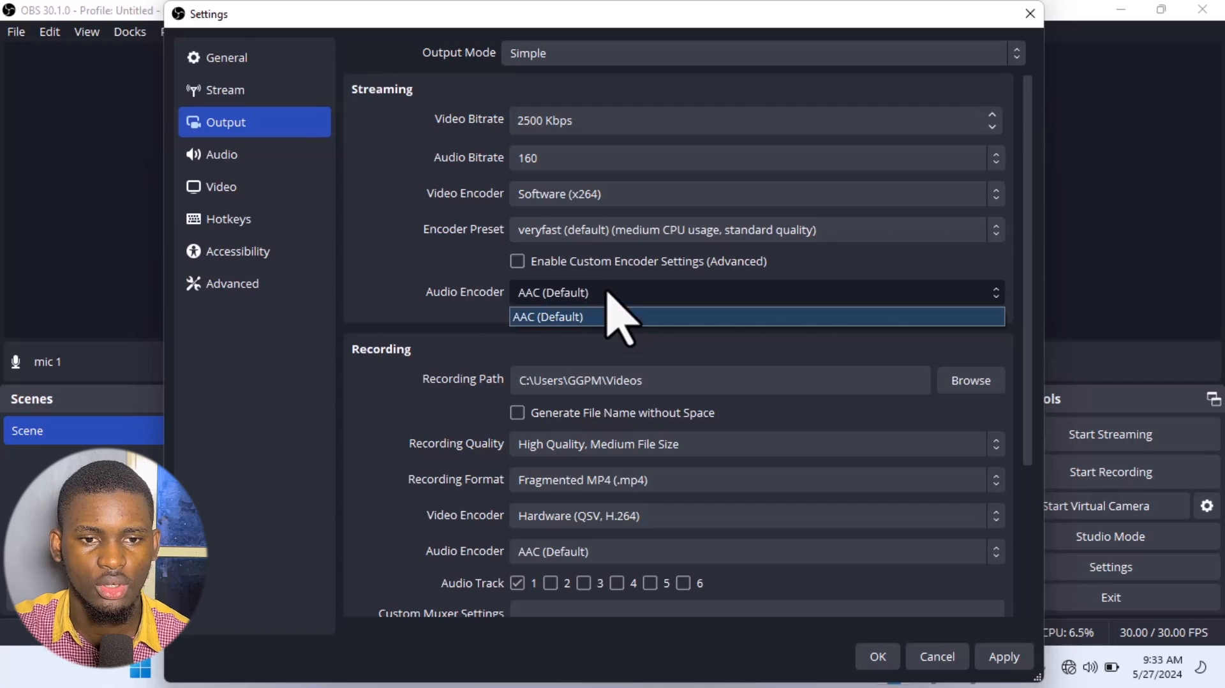
{"action": "left_click", "coordinate": [606, 292]}
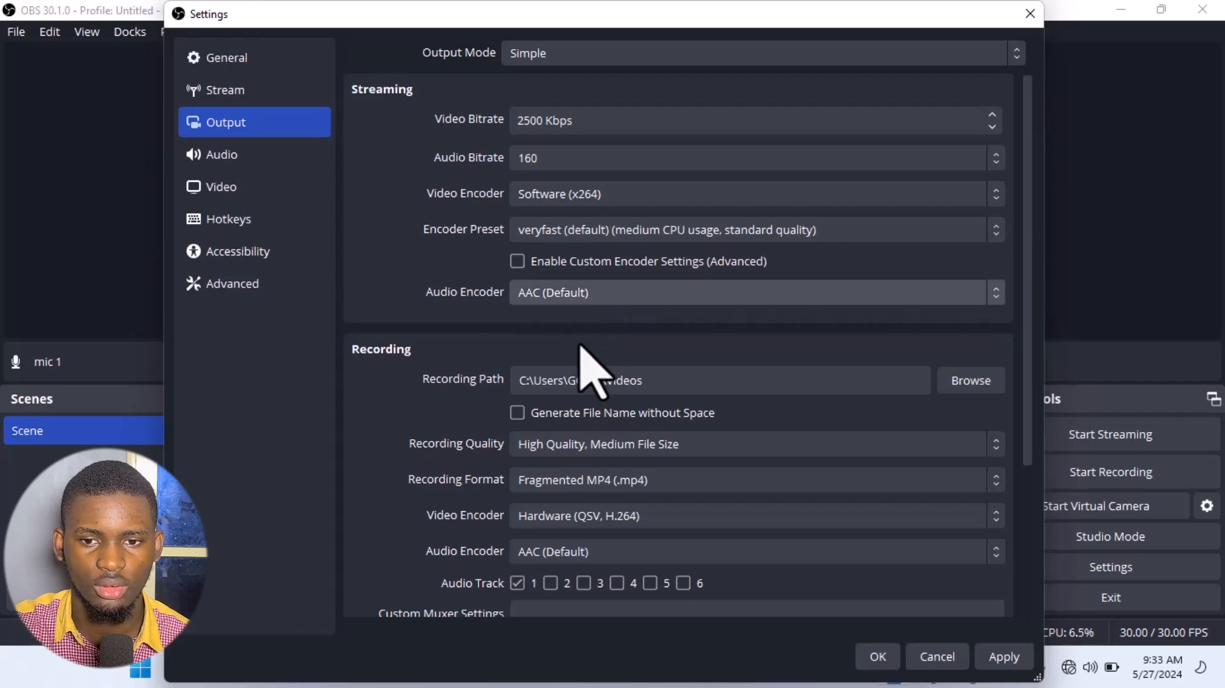
Review the Recording section and inspect the folder chooser for the recording path without changing the folder.
{"action": "scroll", "coordinate": [593, 345], "scroll_direction": "down", "scroll_amount": 1}
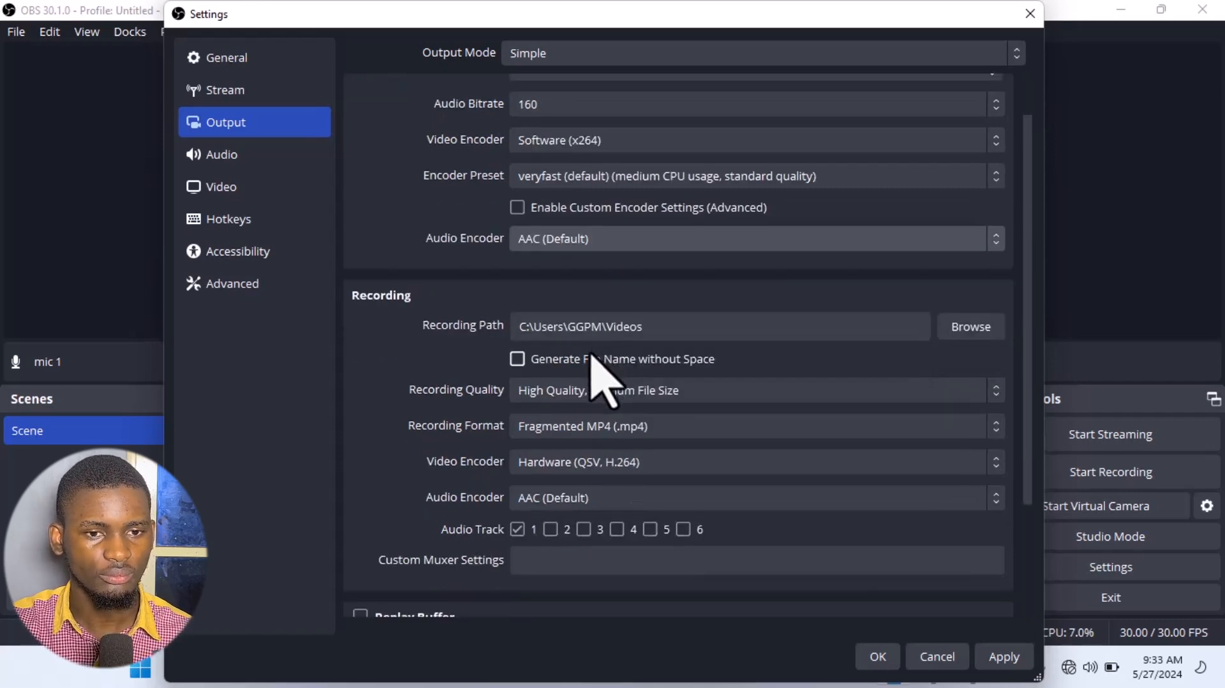
{"action": "scroll", "coordinate": [597, 355], "scroll_direction": "down", "scroll_amount": 1}
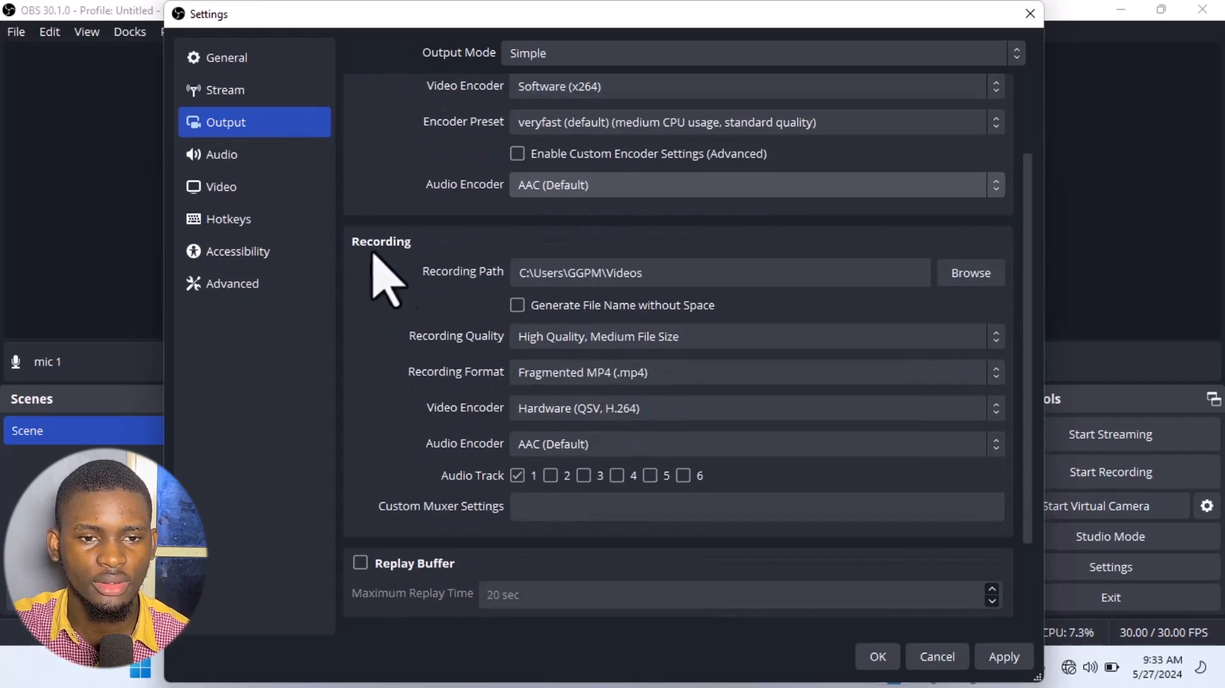
{"action": "scroll", "coordinate": [388, 274], "scroll_direction": "down", "scroll_amount": 2}
{"action": "scroll", "coordinate": [377, 257], "scroll_direction": "up", "scroll_amount": 4}
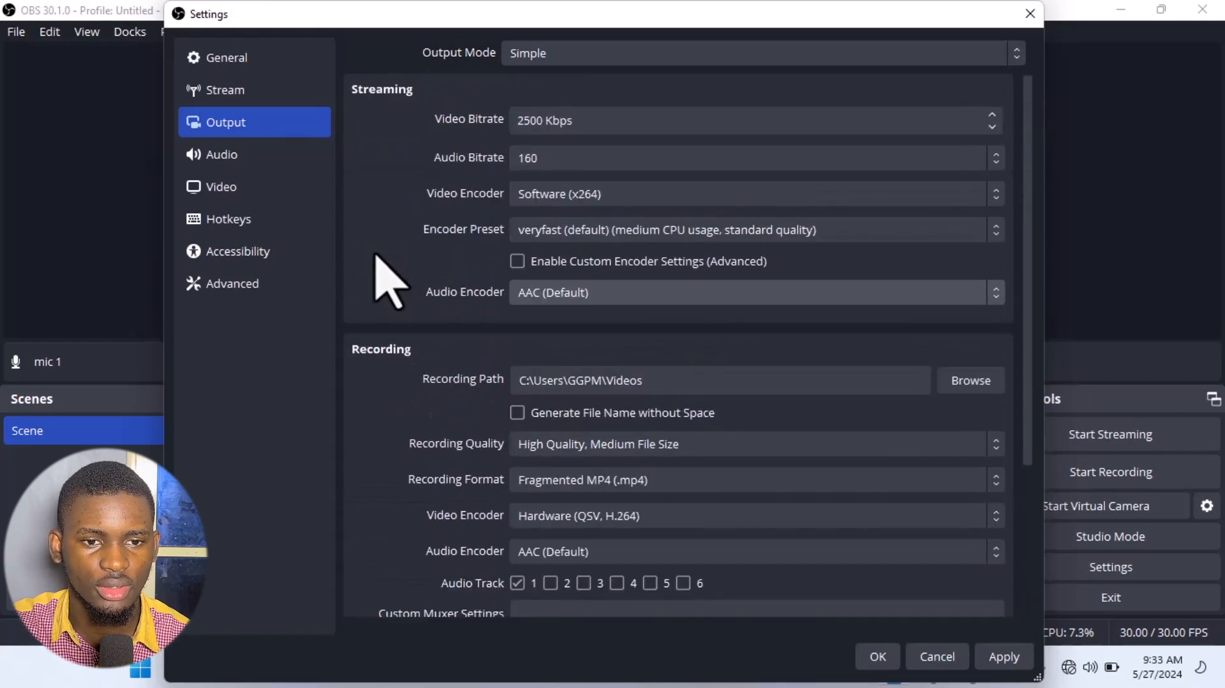
{"action": "scroll", "coordinate": [377, 256], "scroll_direction": "down", "scroll_amount": 3}
{"action": "scroll", "coordinate": [376, 256], "scroll_direction": "up", "scroll_amount": 1}
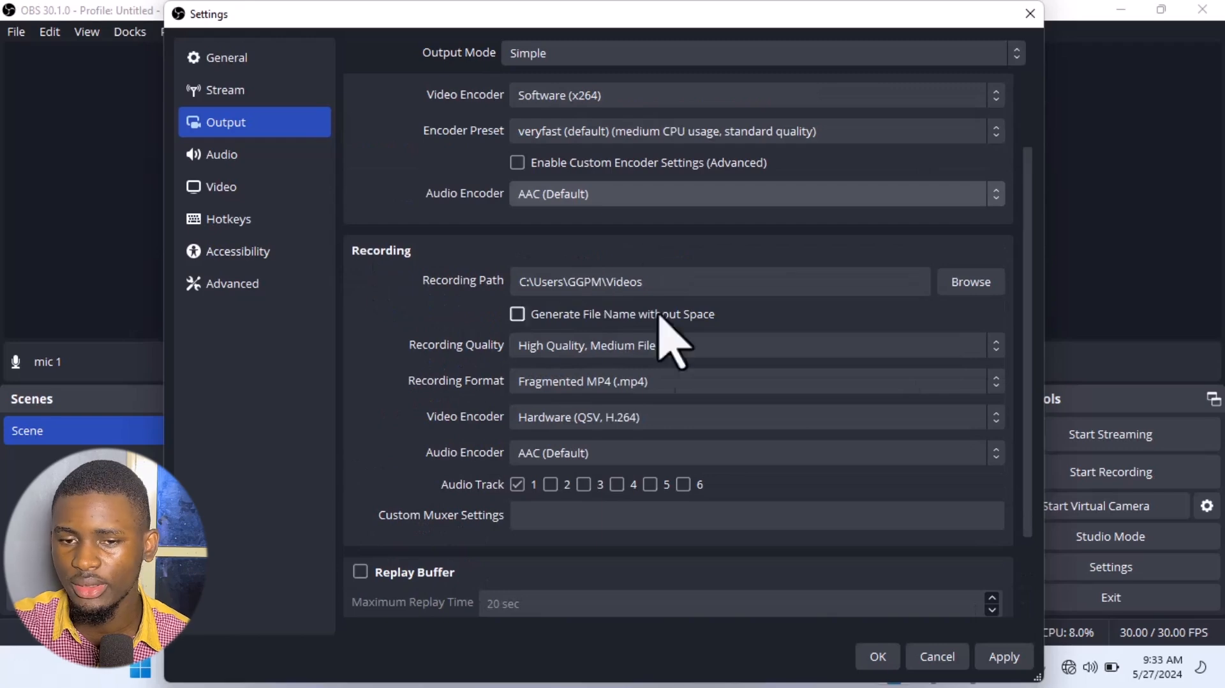
{"action": "left_click", "coordinate": [956, 286]}
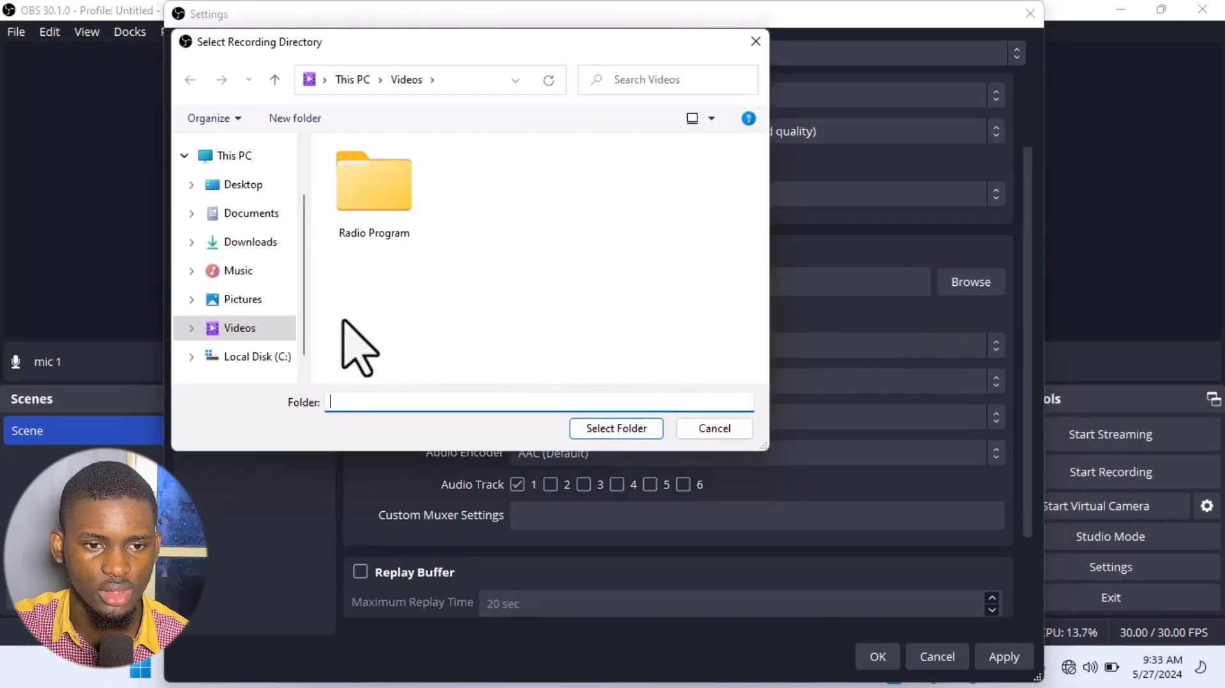
{"action": "left_click", "coordinate": [756, 41]}
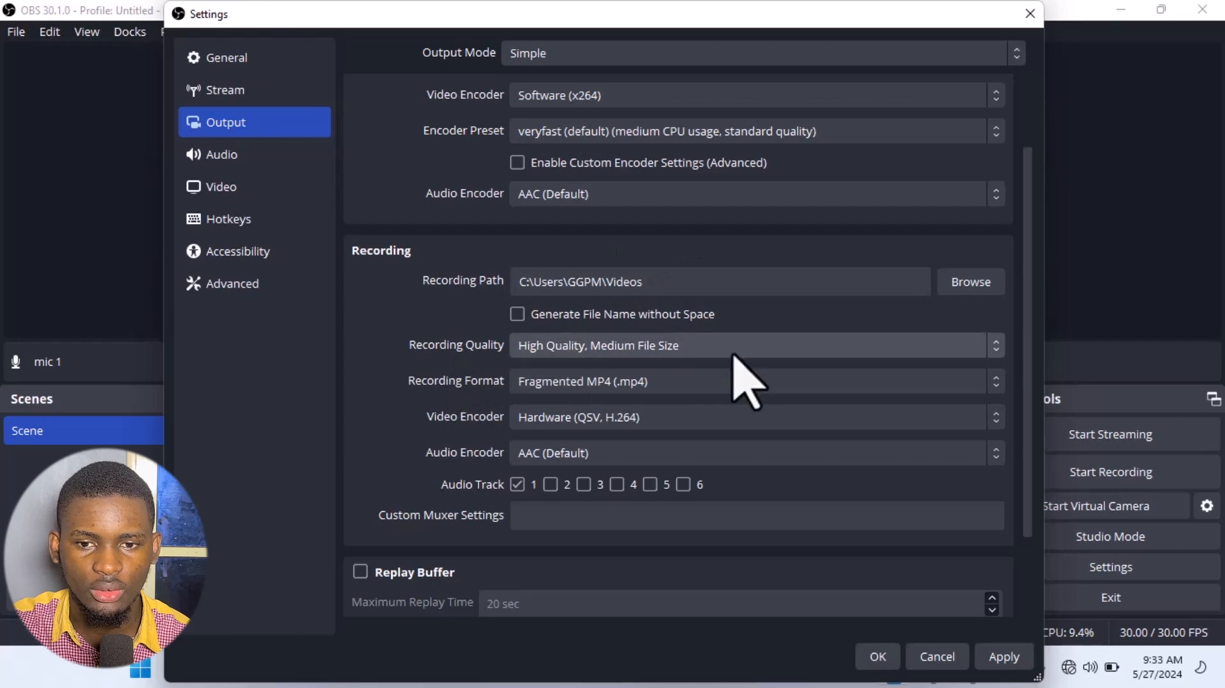
Set the recording quality to High Quality, Medium File Size and the recording format to Fragmented MP4 (.mp4).
{"action": "left_click", "coordinate": [845, 348]}
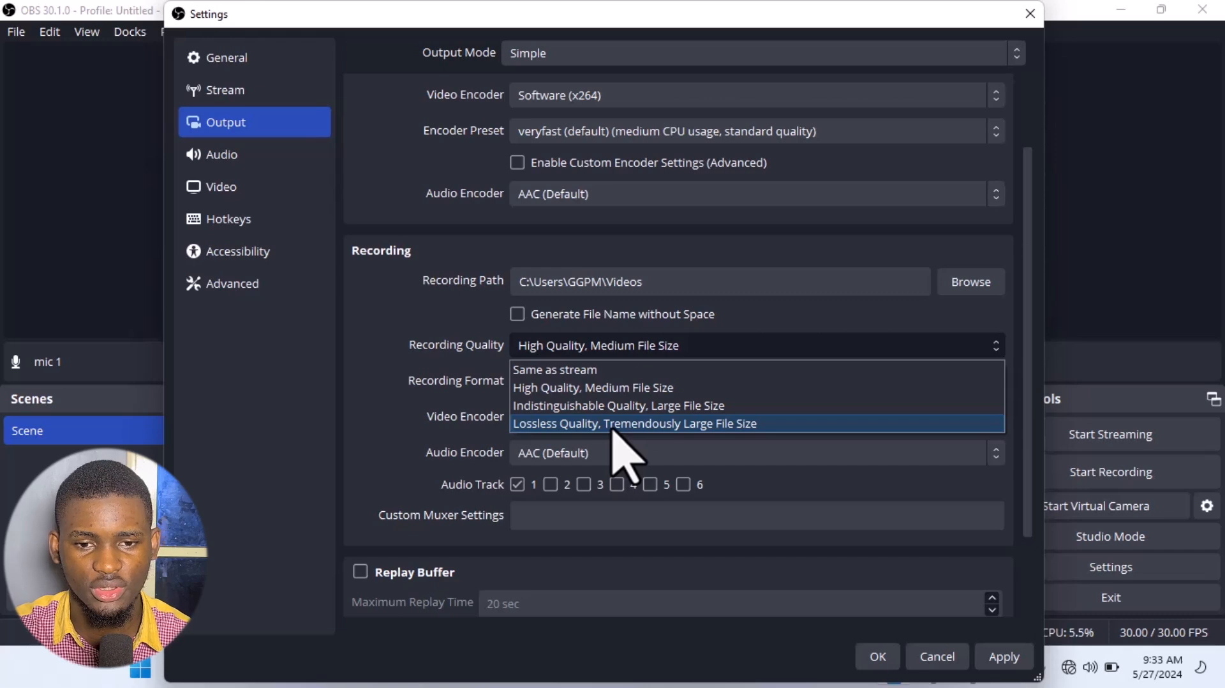
{"action": "left_click", "coordinate": [593, 390]}
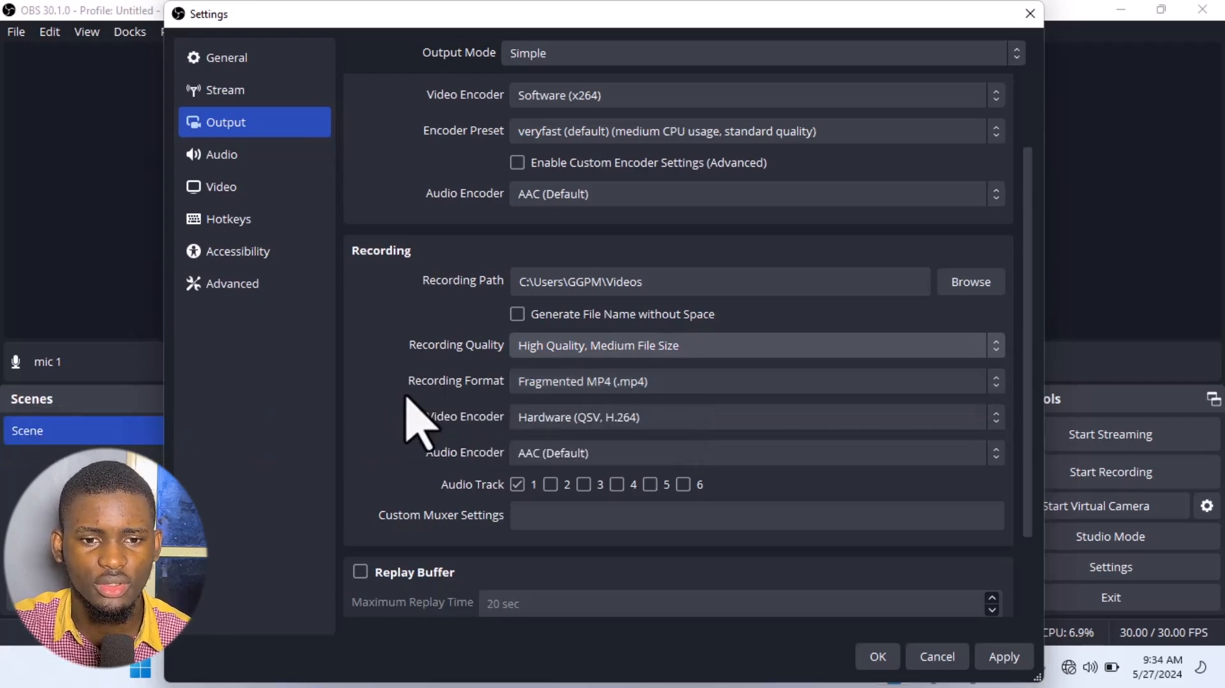
{"action": "left_click", "coordinate": [577, 383]}
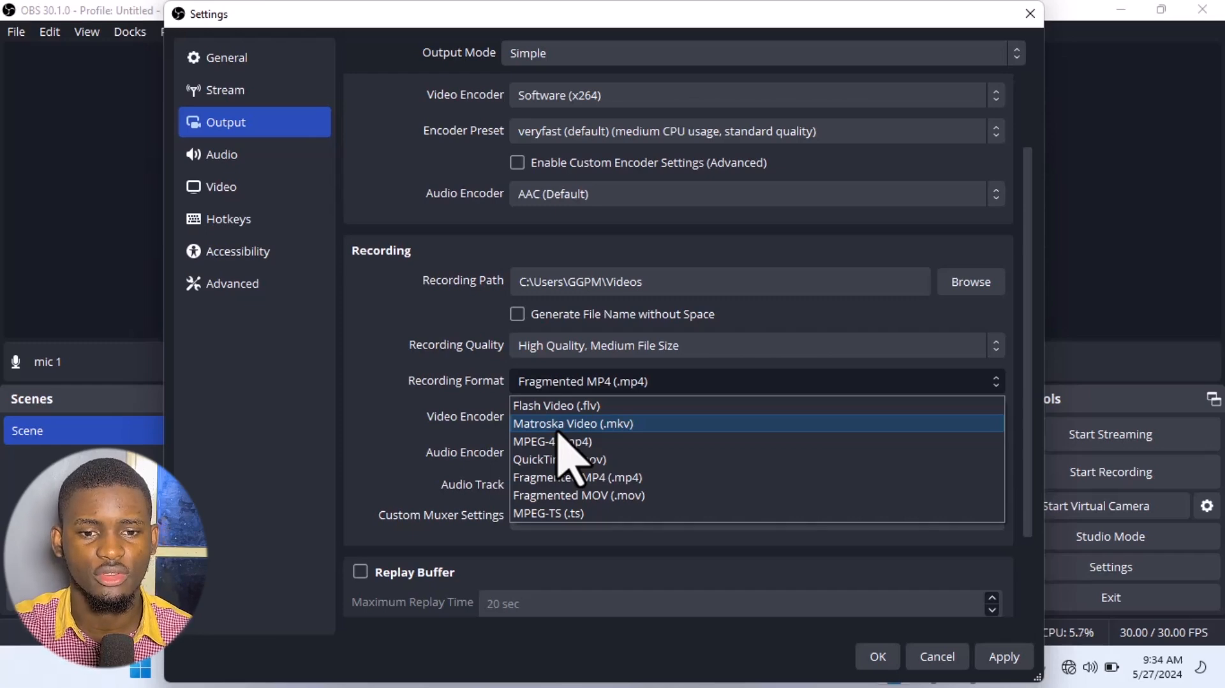
{"action": "left_click", "coordinate": [599, 485]}
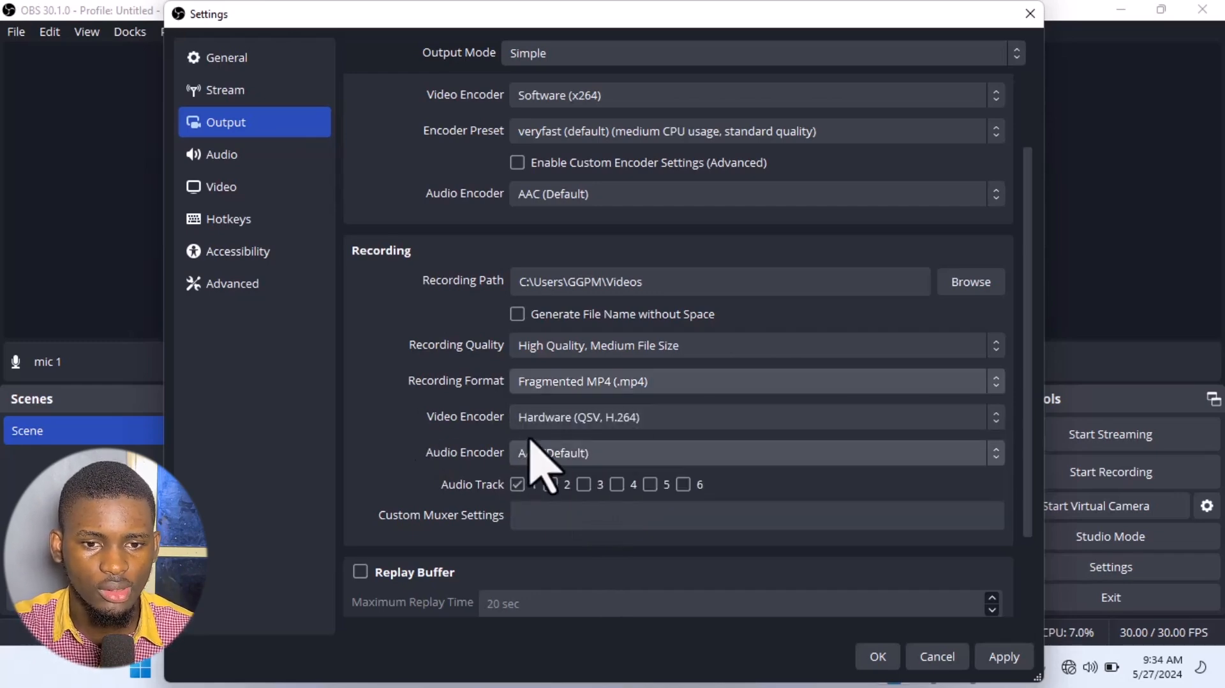
Set the recording video encoder to Hardware (QSV, H.264) with the AAC (Default) audio encoder, and look over the remaining Output settings.
{"action": "left_click", "coordinate": [568, 420]}
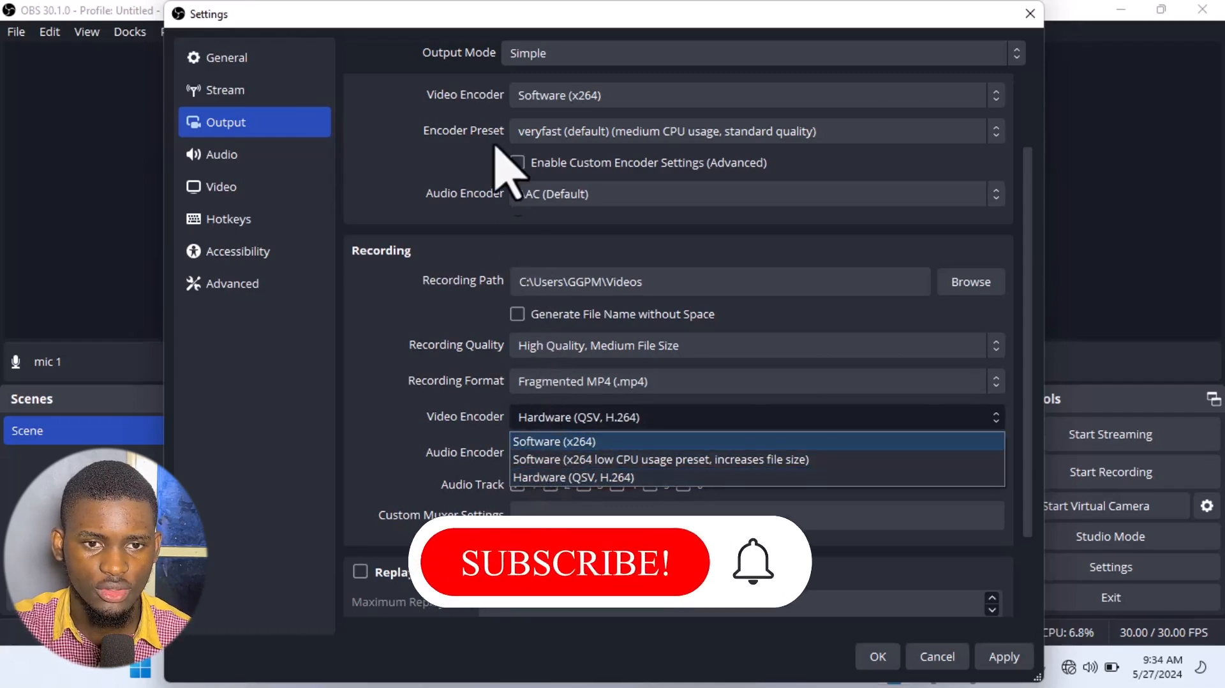
{"action": "left_click", "coordinate": [614, 477]}
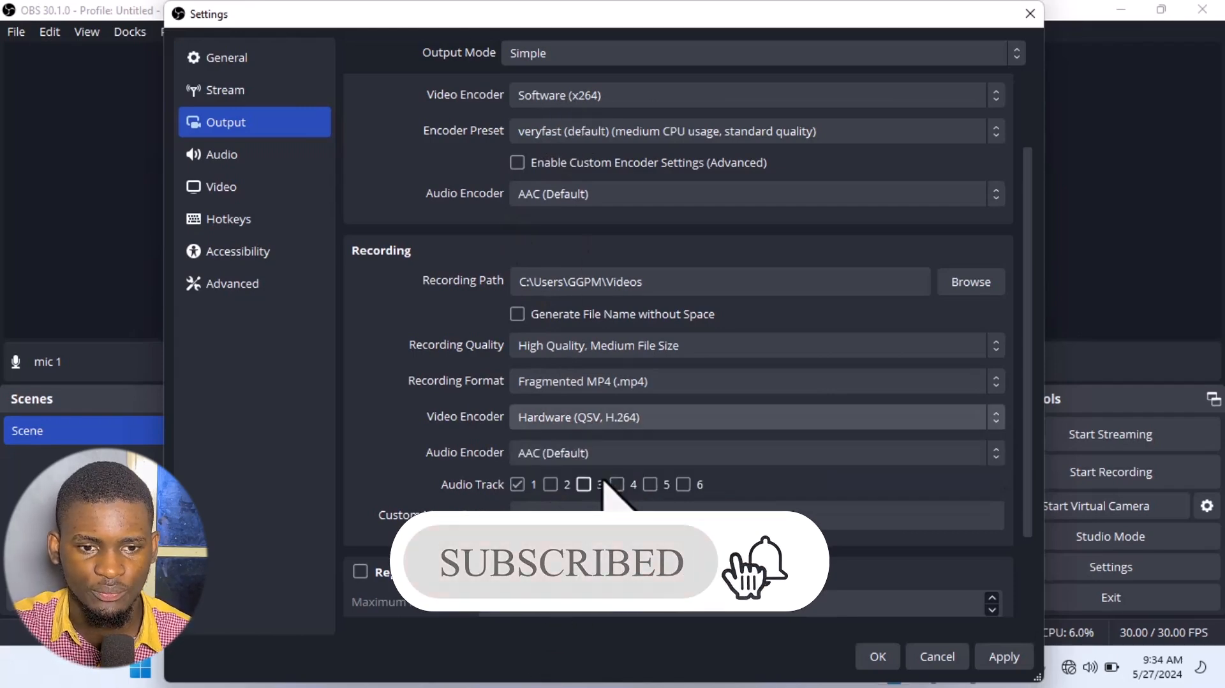
{"action": "left_click", "coordinate": [596, 454]}
{"action": "left_click", "coordinate": [597, 456]}
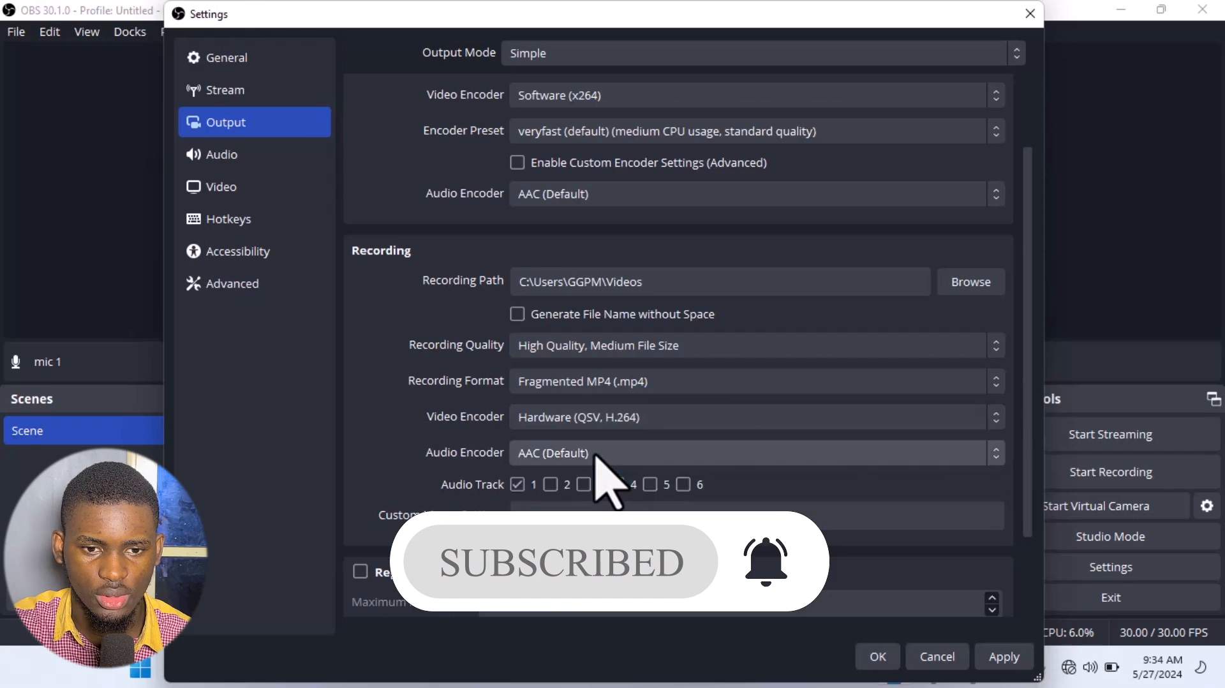
{"action": "left_click", "coordinate": [595, 456]}
{"action": "left_click", "coordinate": [570, 479]}
{"action": "scroll", "coordinate": [412, 510], "scroll_direction": "down", "scroll_amount": 3}
{"action": "scroll", "coordinate": [421, 523], "scroll_direction": "up", "scroll_amount": 4}
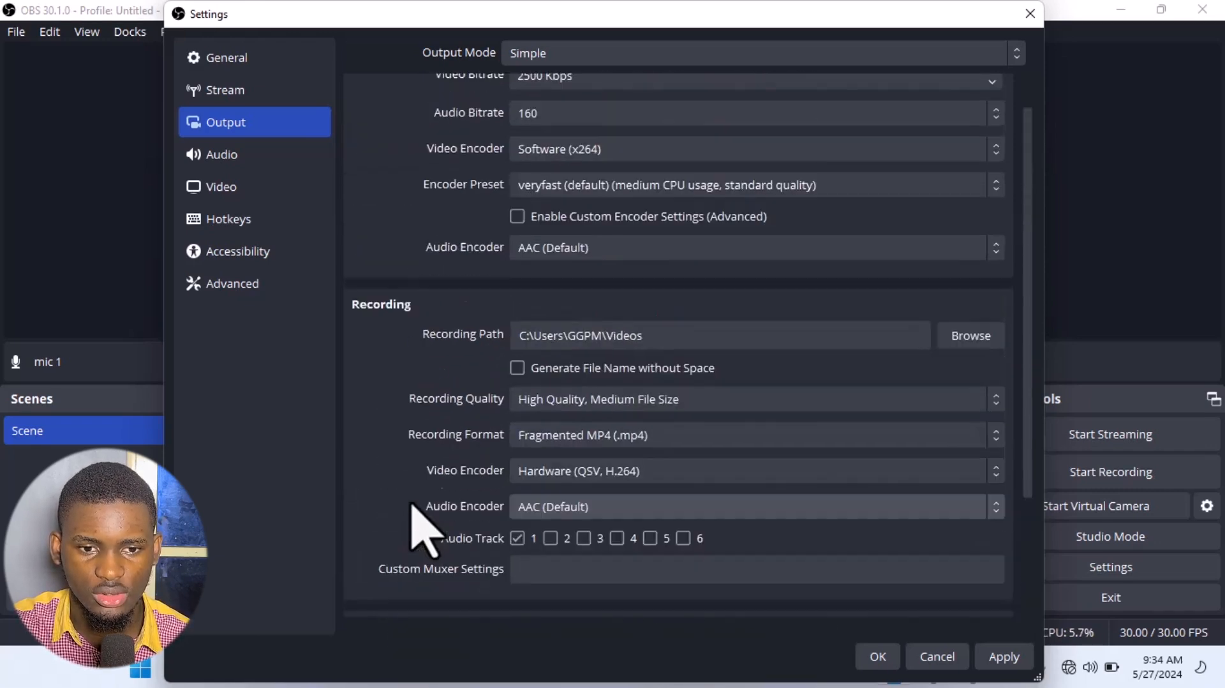
{"action": "scroll", "coordinate": [424, 536], "scroll_direction": "down", "scroll_amount": 3}
{"action": "scroll", "coordinate": [420, 529], "scroll_direction": "up", "scroll_amount": 4}
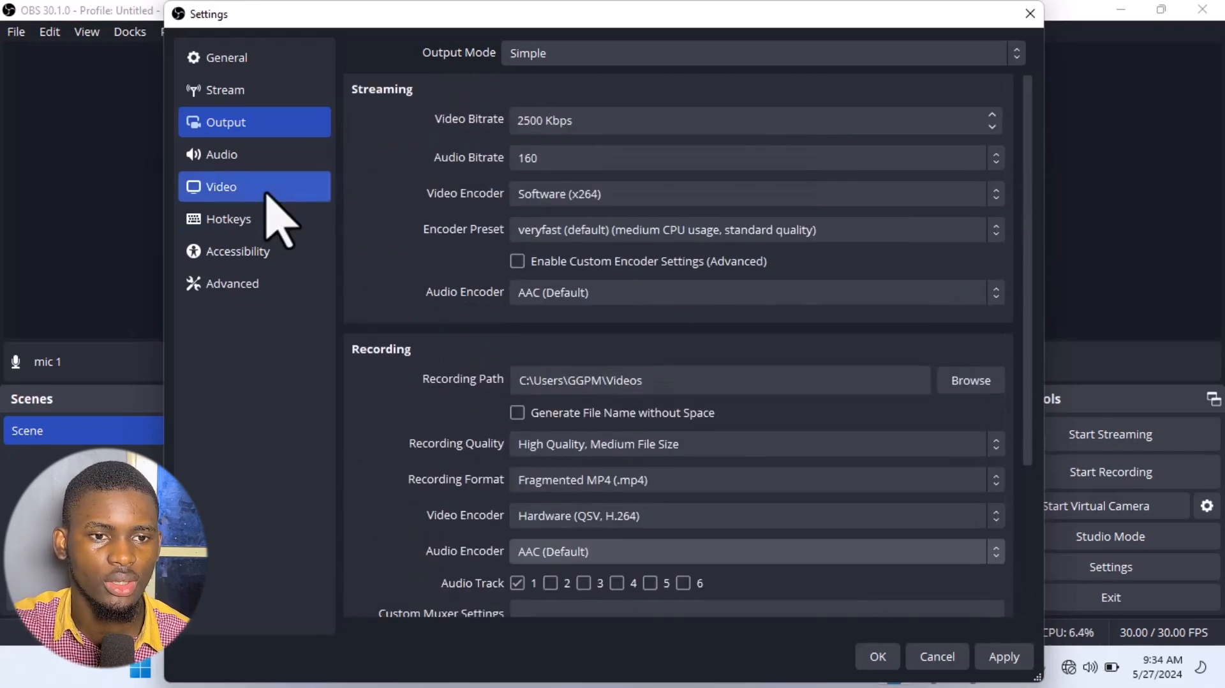
Open the Audio settings and set the channels to Stereo.
{"action": "left_click", "coordinate": [258, 156]}
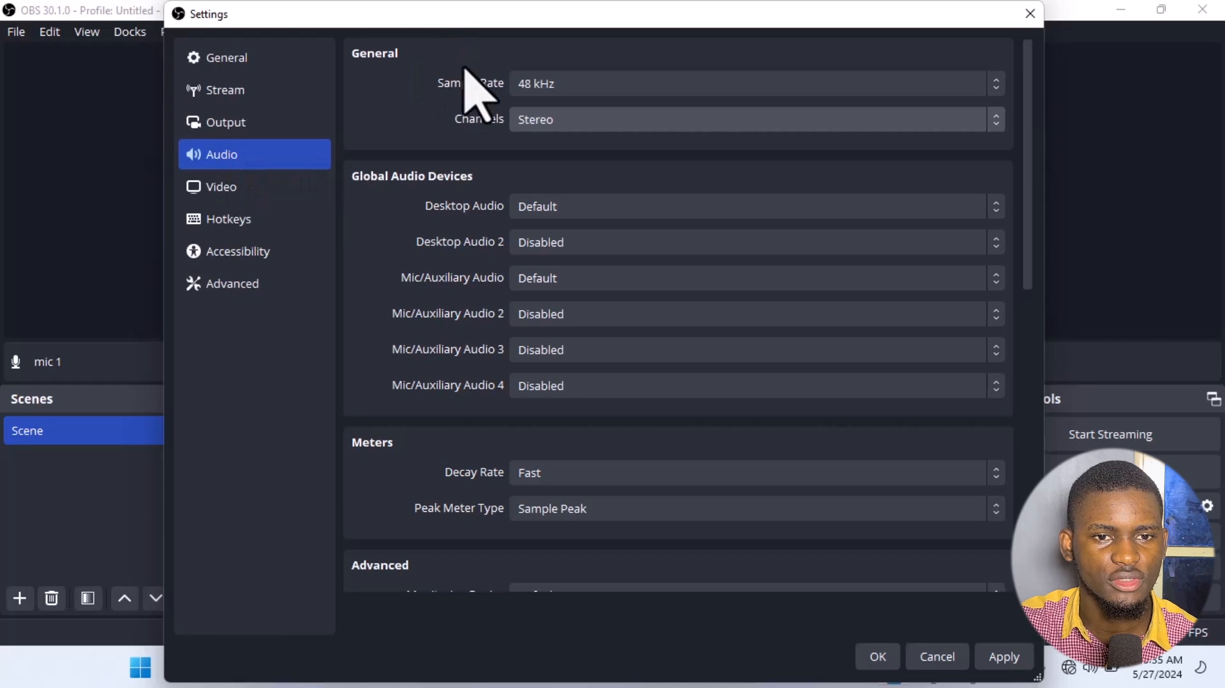
{"action": "left_click", "coordinate": [578, 122]}
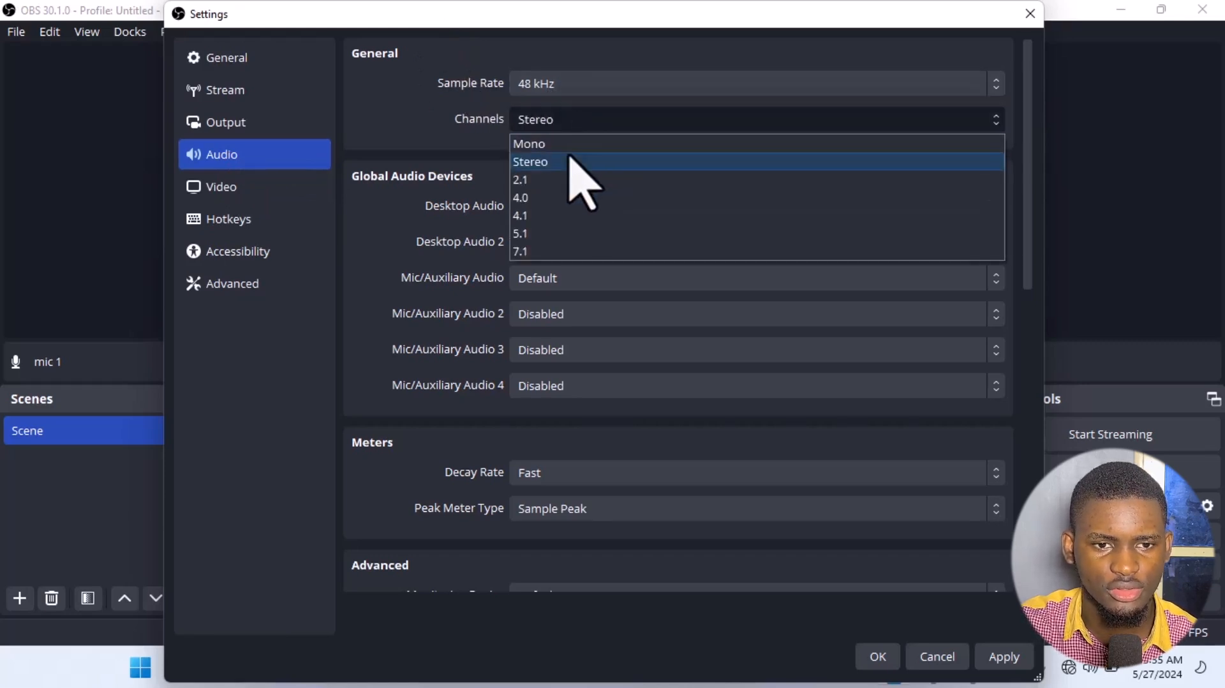
{"action": "left_click", "coordinate": [568, 162]}
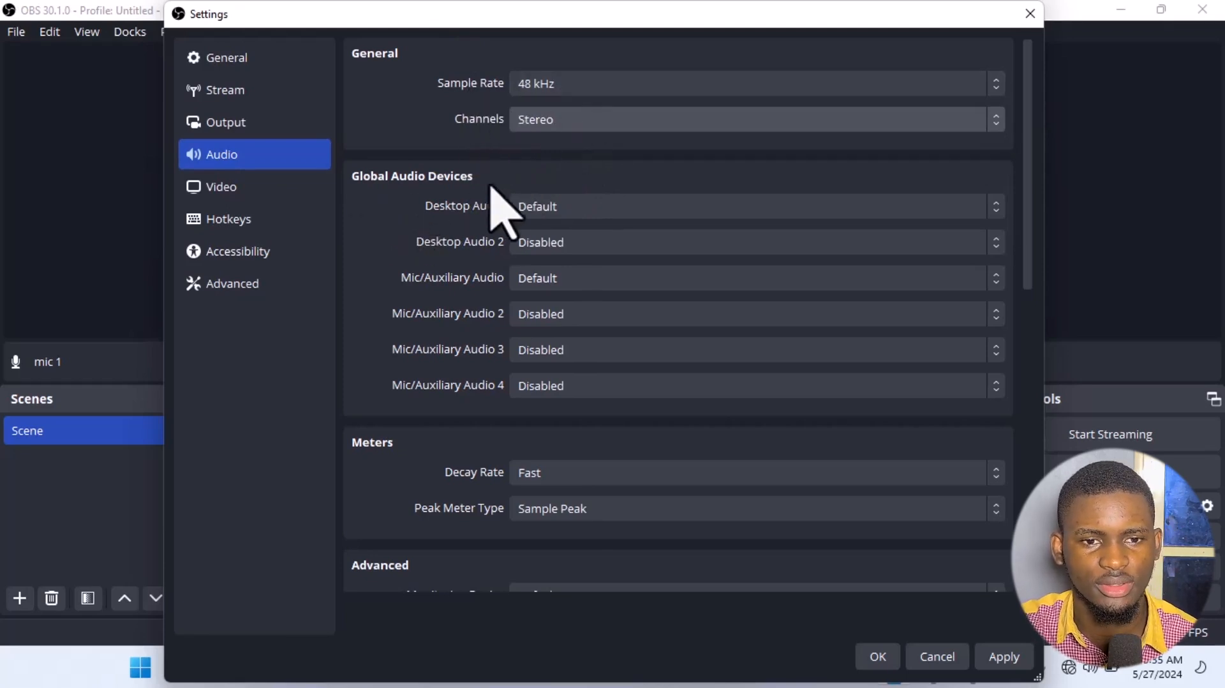
Inspect the devices available for Desktop Audio and Desktop Audio 2 without changing either selection.
{"action": "left_click", "coordinate": [606, 209]}
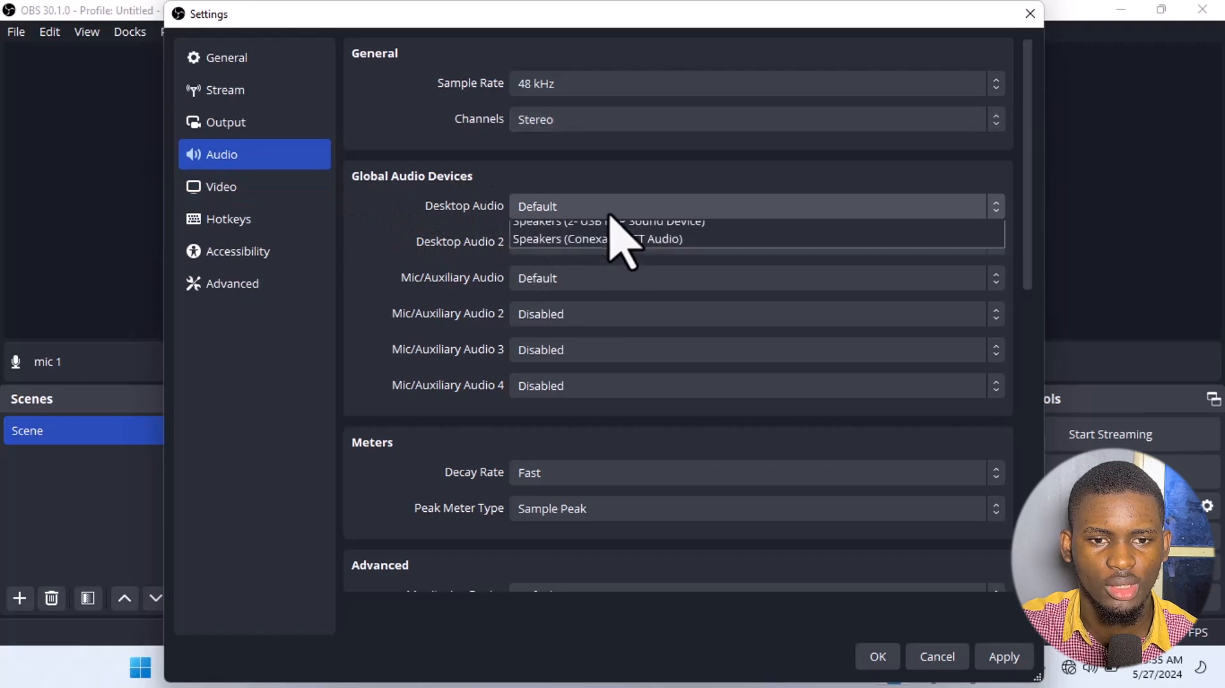
{"action": "left_click", "coordinate": [610, 216]}
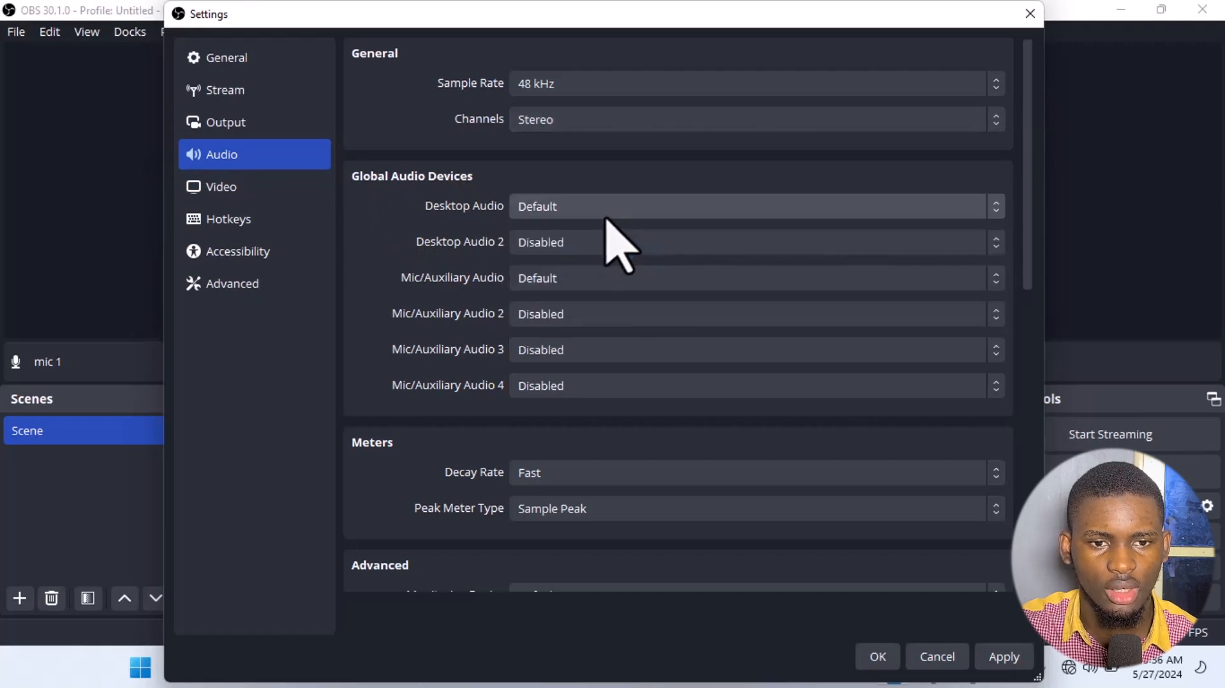
{"action": "left_click", "coordinate": [568, 244]}
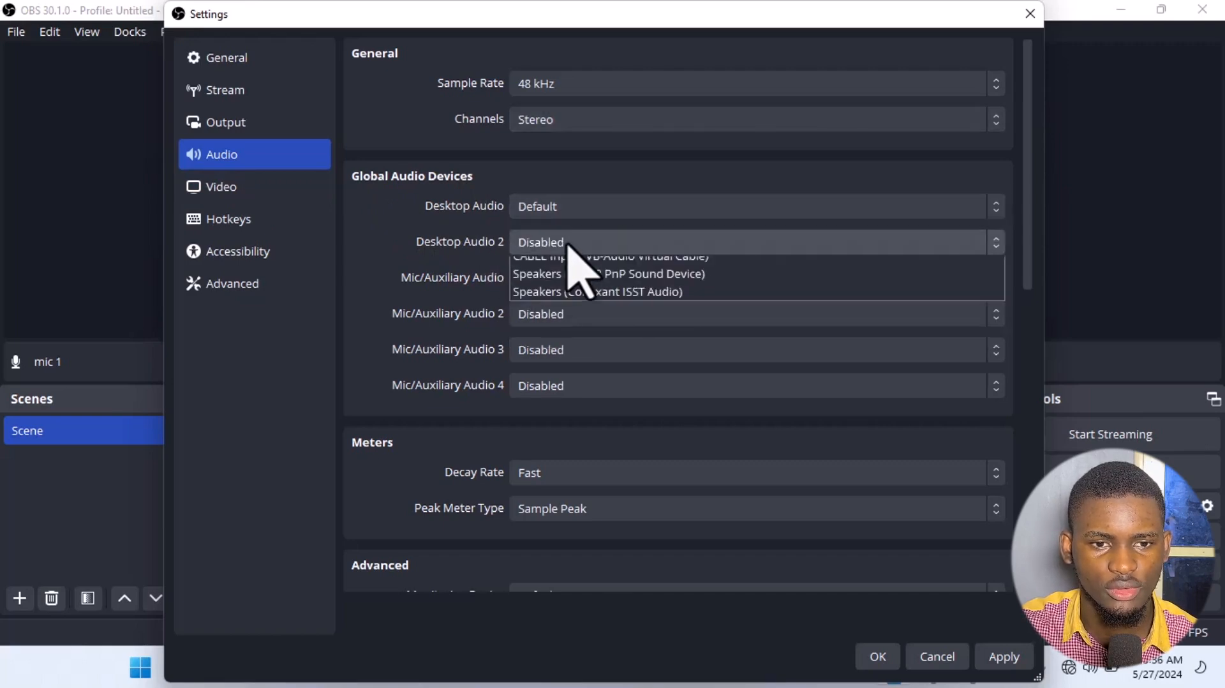
{"action": "left_click", "coordinate": [569, 246]}
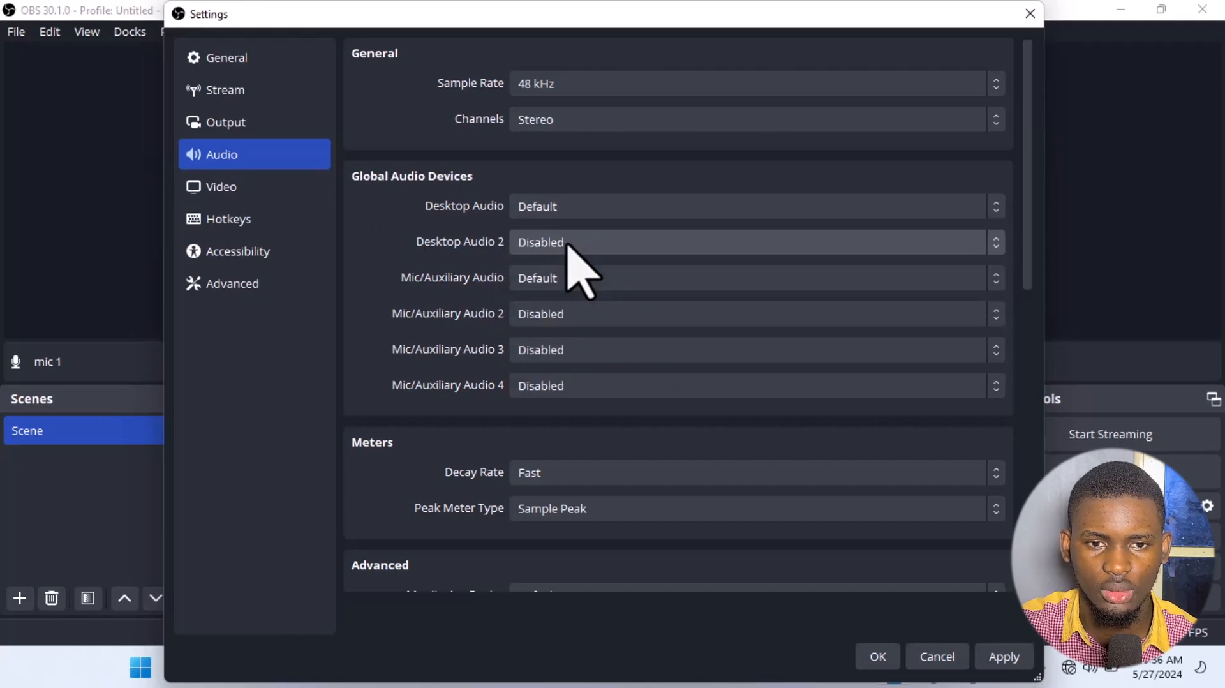
Set Mic/Auxiliary Audio to Microphone (2- USB PnP Sound Device) and look over the remaining Audio settings.
{"action": "left_click", "coordinate": [531, 286]}
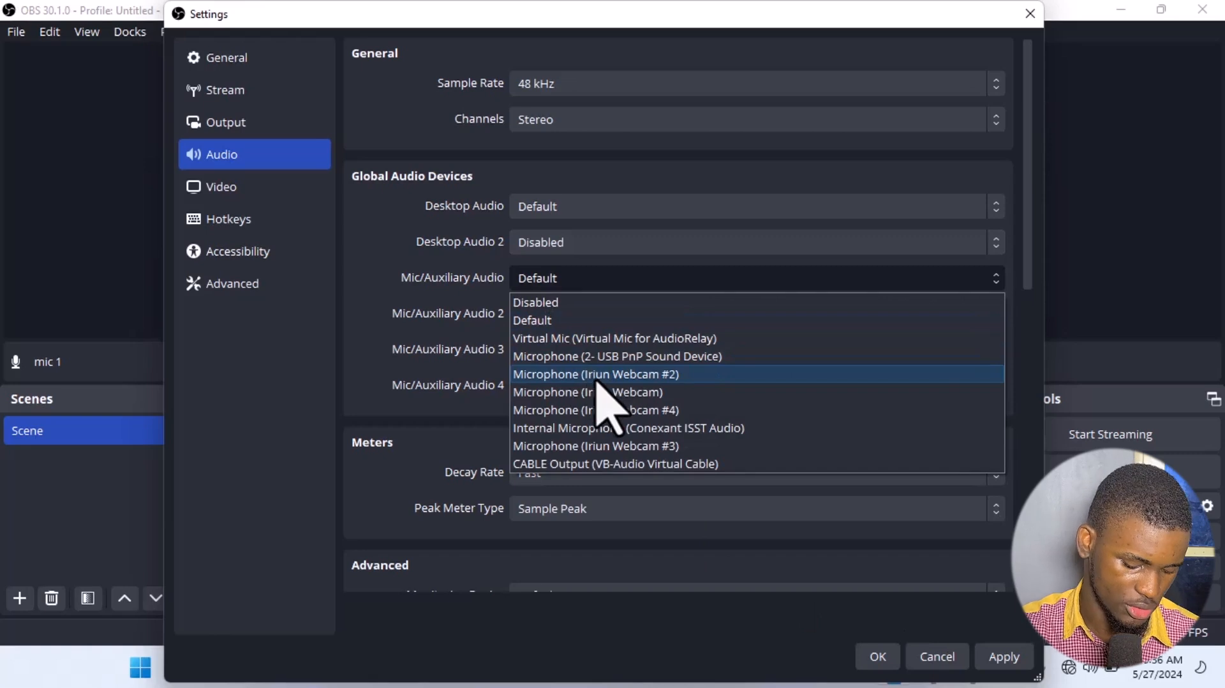
{"action": "left_click", "coordinate": [602, 358]}
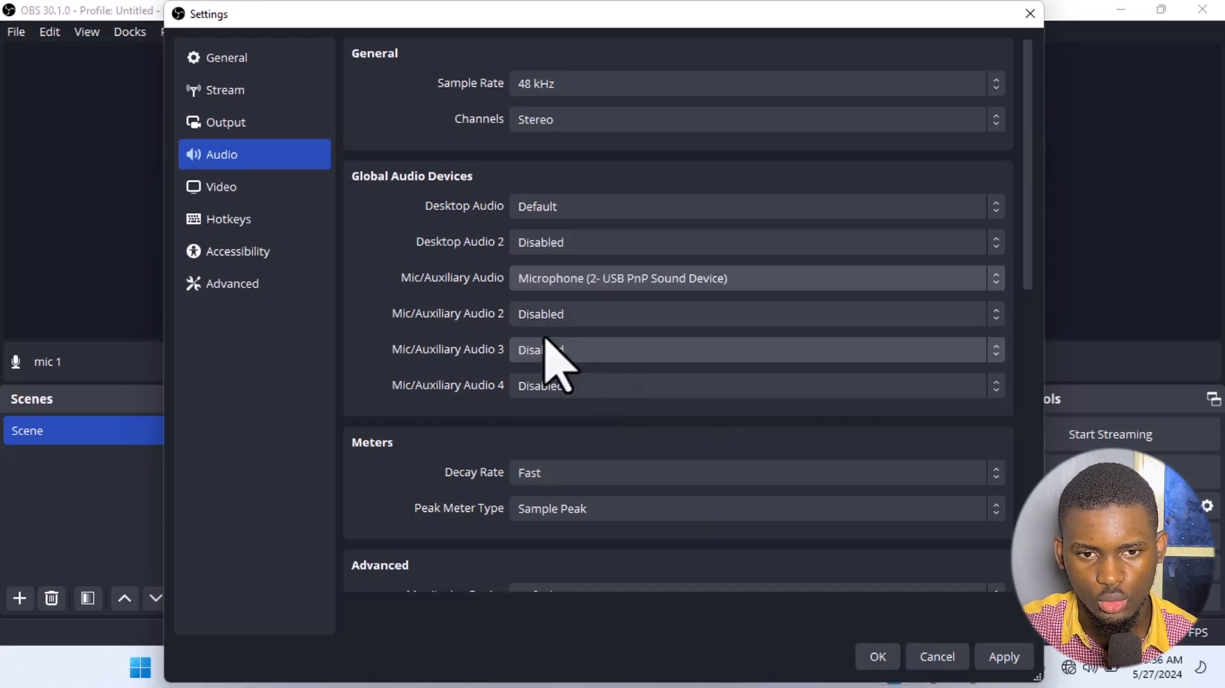
{"action": "scroll", "coordinate": [550, 446], "scroll_direction": "down", "scroll_amount": 5}
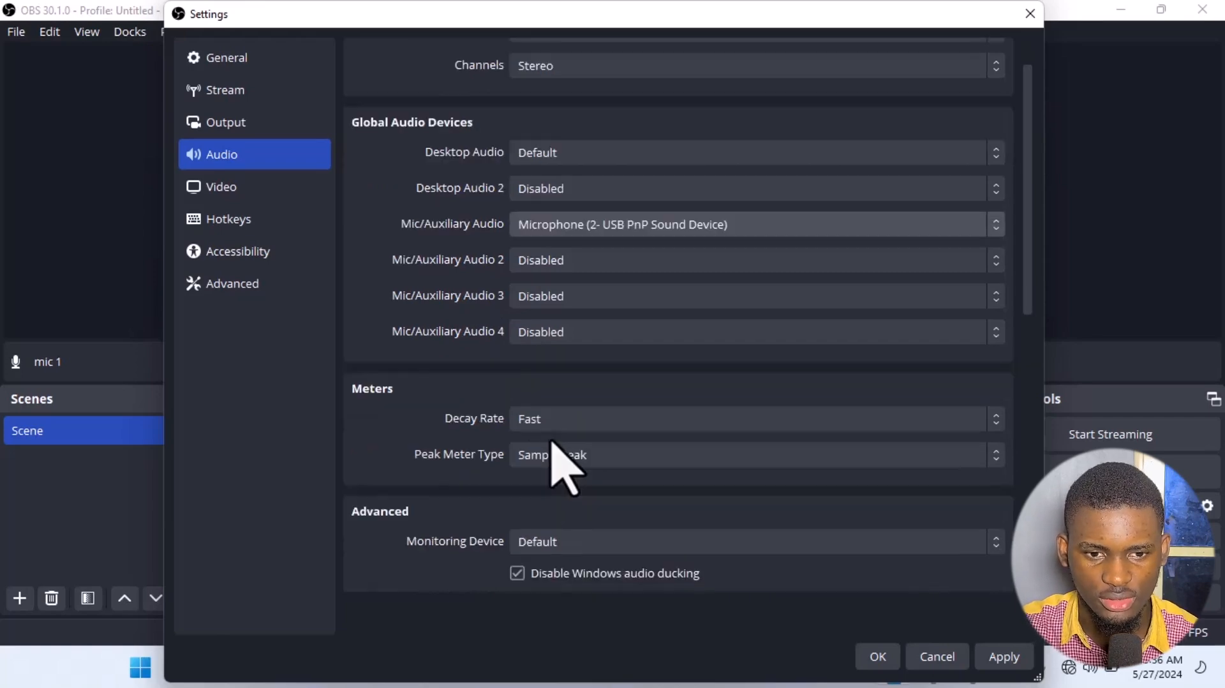
{"action": "scroll", "coordinate": [504, 507], "scroll_direction": "down", "scroll_amount": 8}
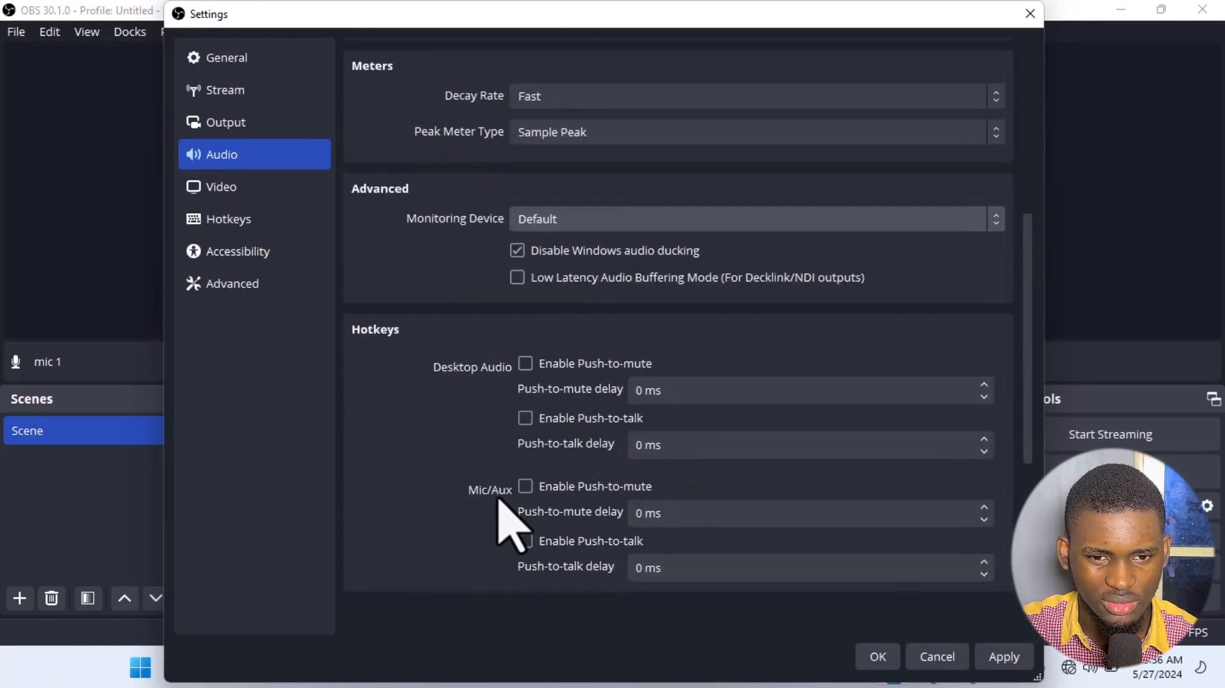
{"action": "scroll", "coordinate": [493, 506], "scroll_direction": "up", "scroll_amount": 6}
{"action": "scroll", "coordinate": [501, 522], "scroll_direction": "up", "scroll_amount": 8}
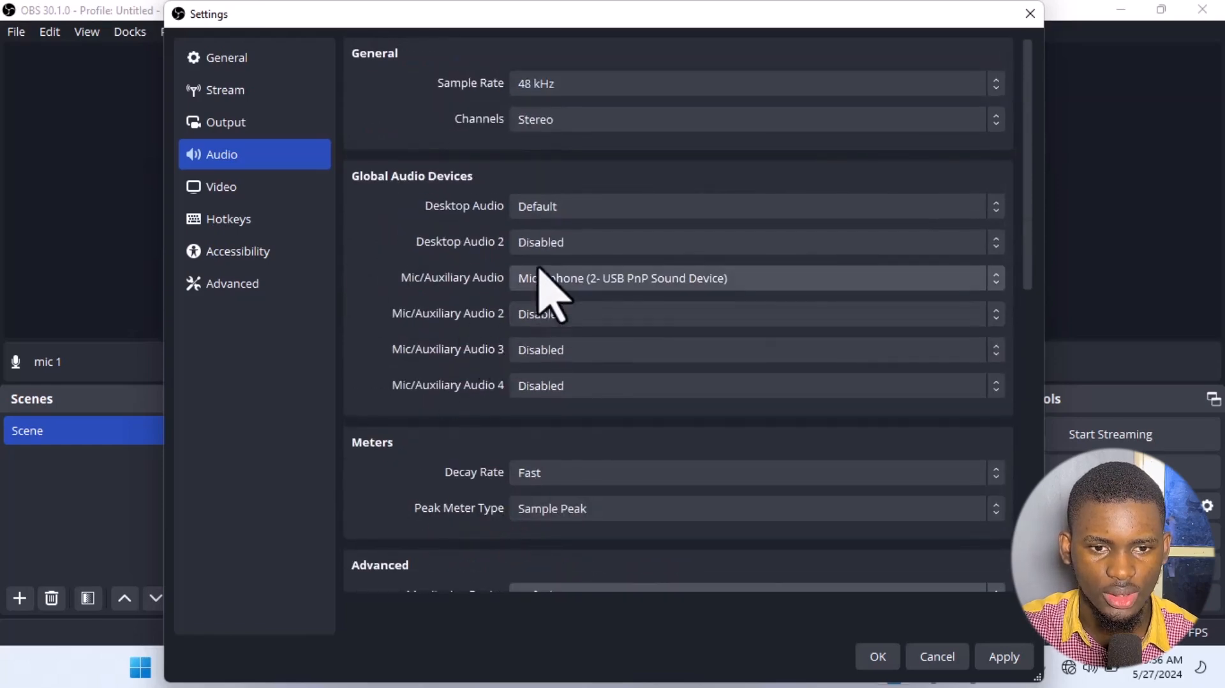
Try a base canvas resolution of 1920x1080 in the Video settings and return it to 1280x720.
{"action": "left_click", "coordinate": [241, 192]}
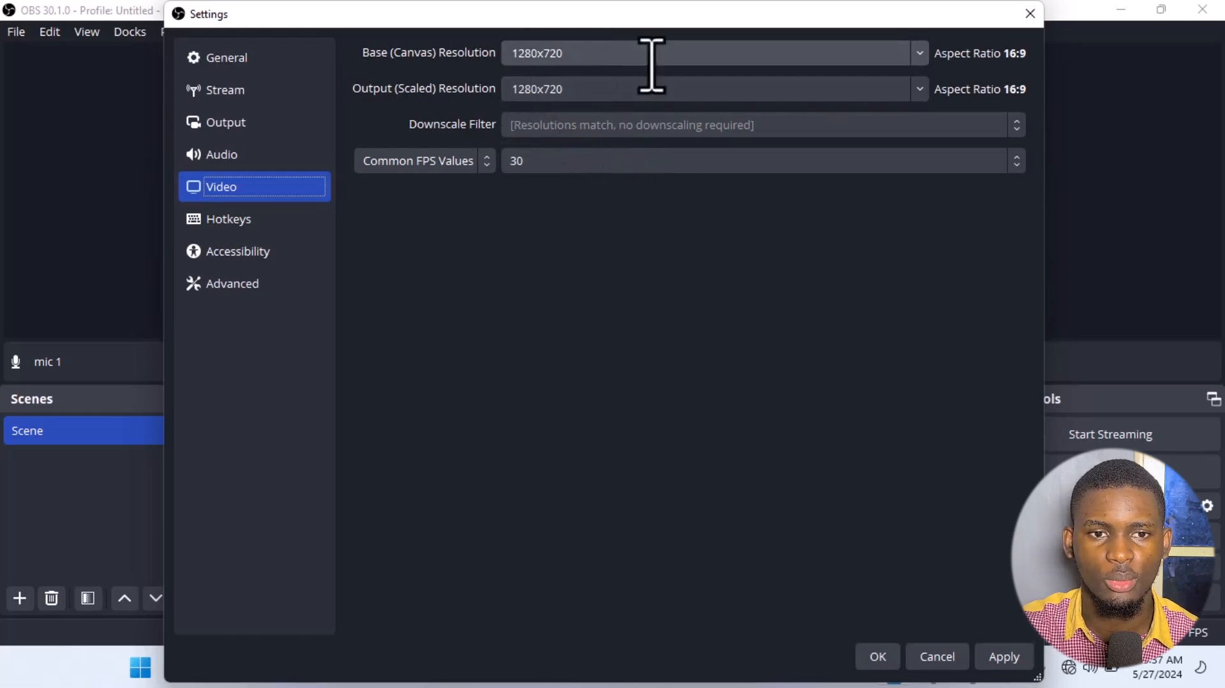
{"action": "left_click", "coordinate": [919, 54]}
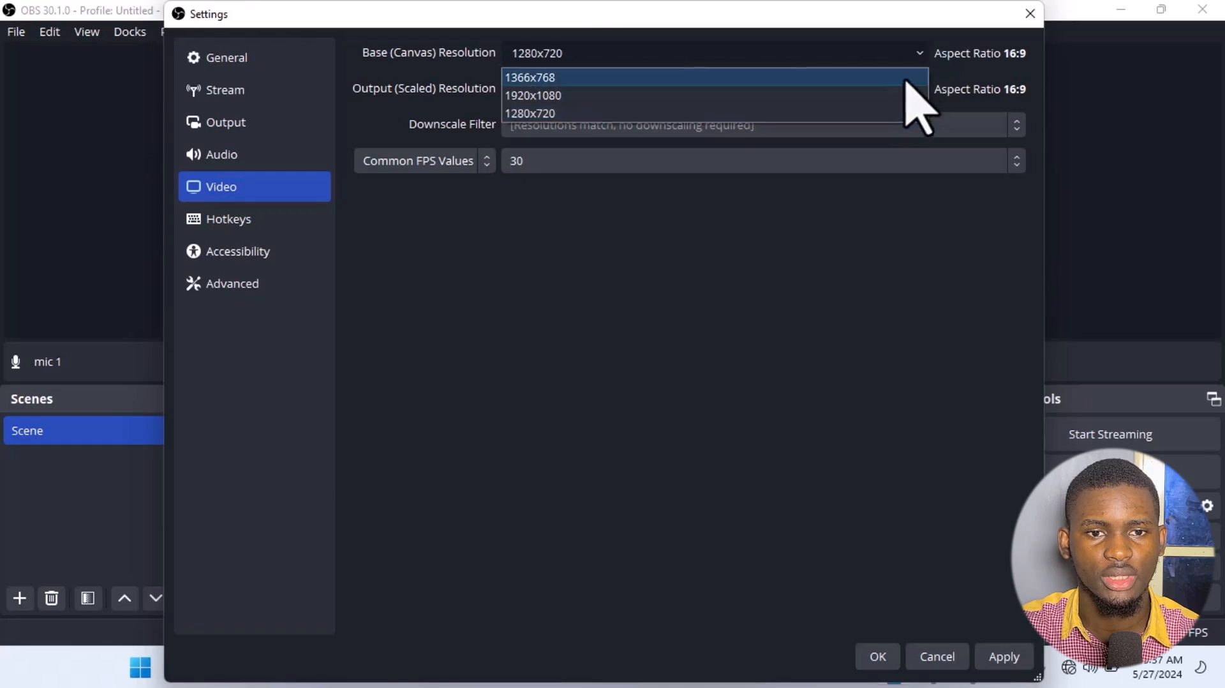
{"action": "left_click", "coordinate": [881, 95]}
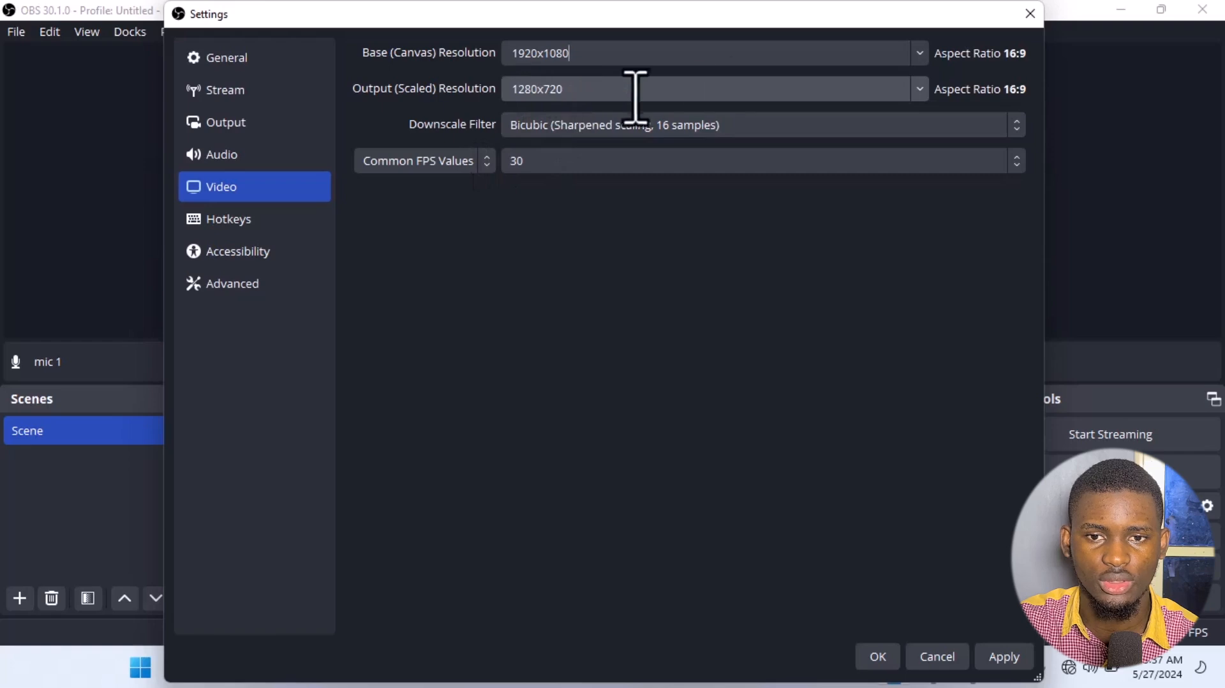
{"action": "left_click", "coordinate": [919, 63]}
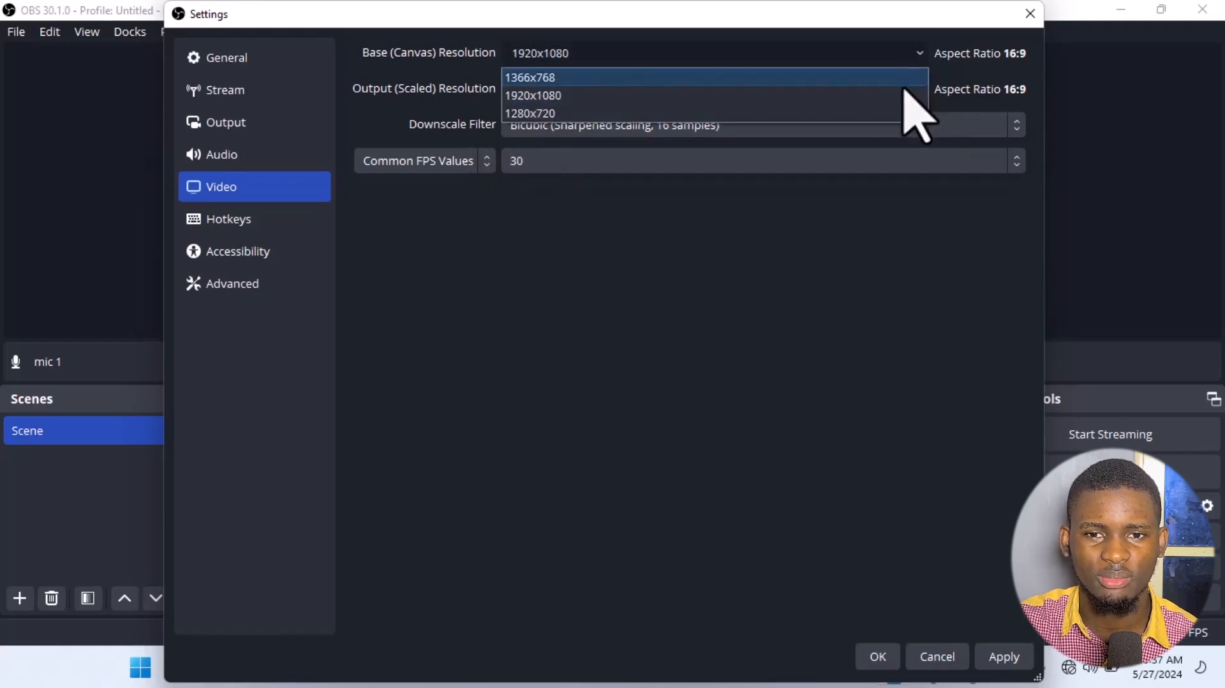
{"action": "left_click", "coordinate": [901, 117]}
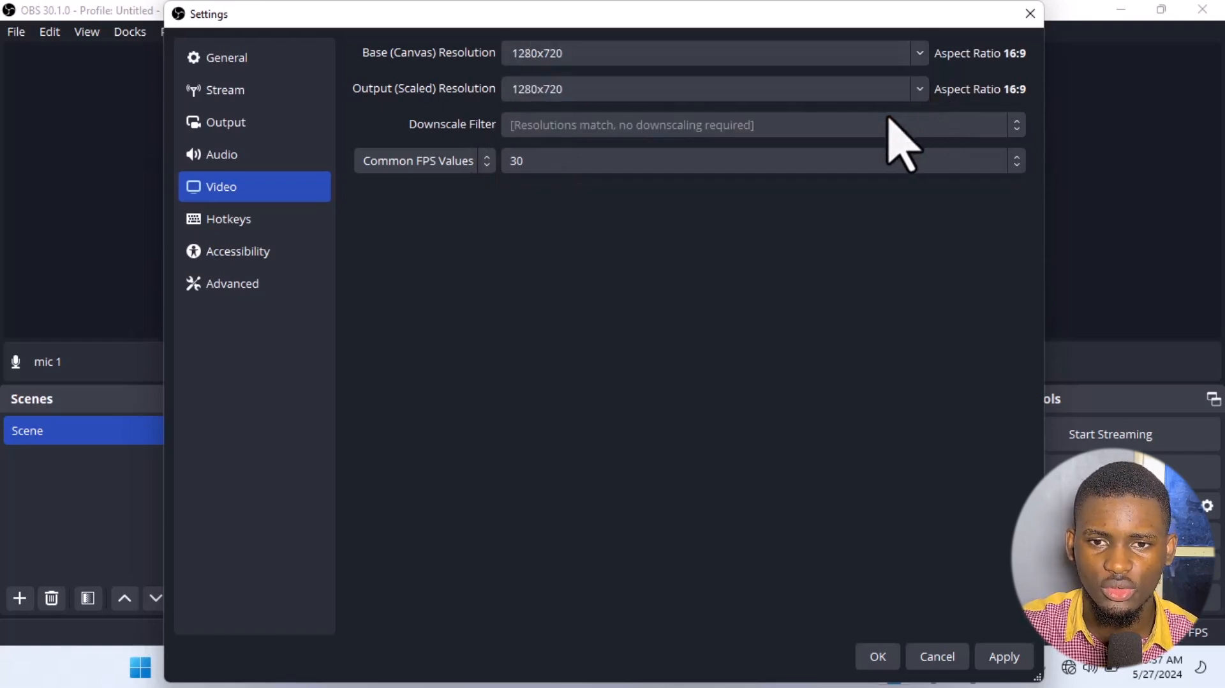
Try a 1920x1080 base canvas with a 1280x720 output resolution, and set the base canvas back to 1280x720.
{"action": "left_click", "coordinate": [919, 54]}
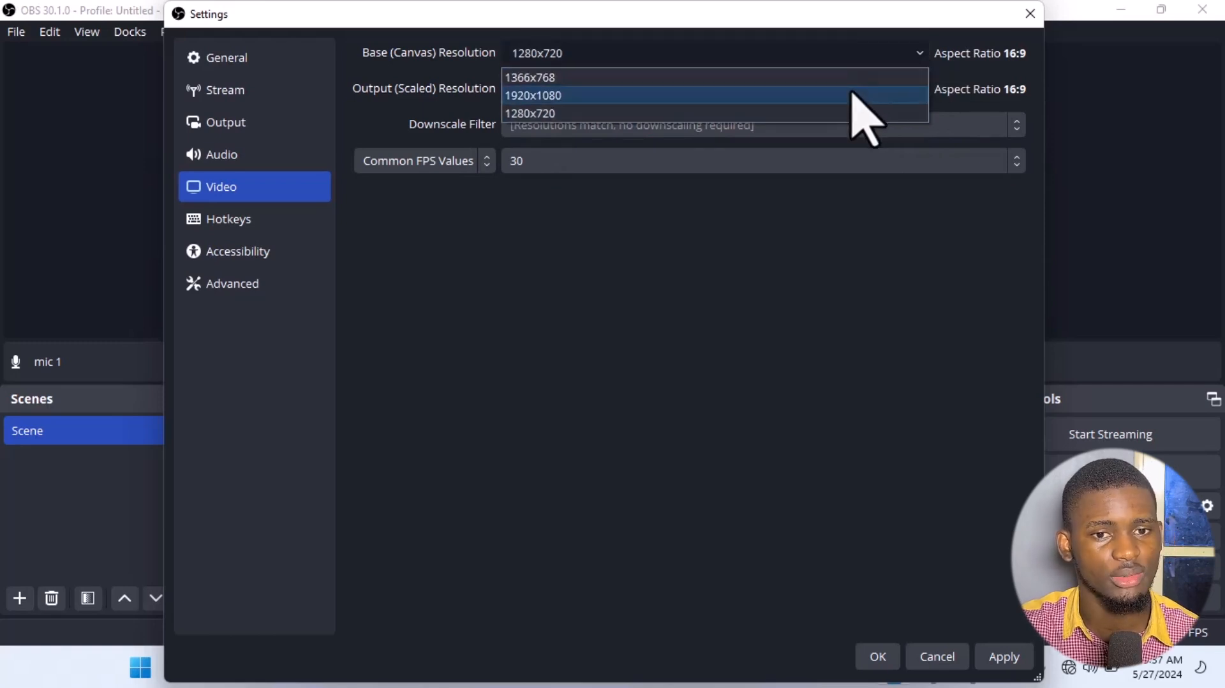
{"action": "left_click", "coordinate": [853, 95]}
{"action": "left_click", "coordinate": [920, 90]}
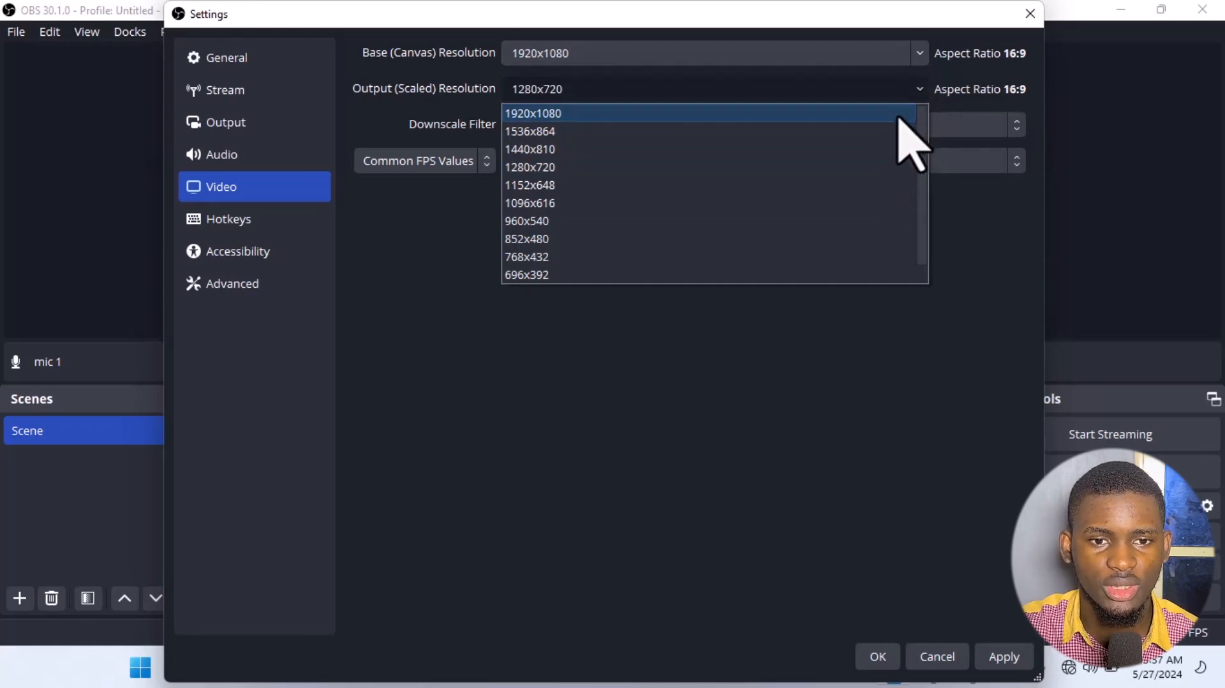
{"action": "left_click", "coordinate": [881, 166]}
{"action": "left_click", "coordinate": [925, 56]}
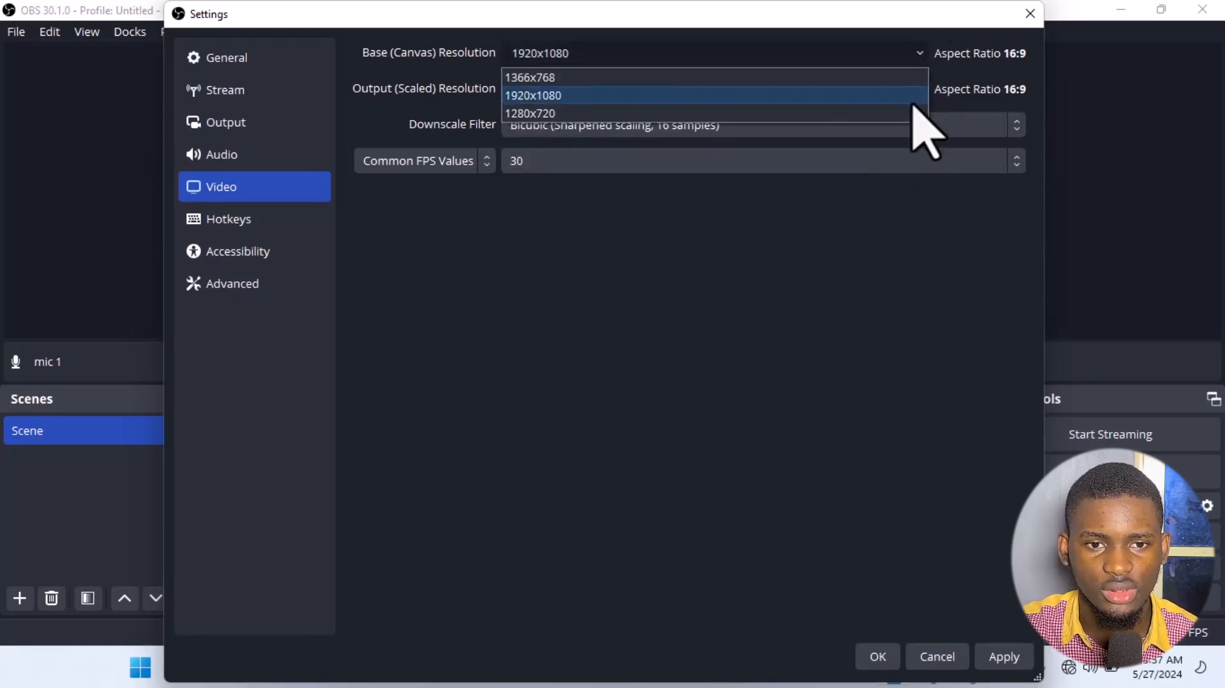
{"action": "left_click", "coordinate": [913, 112]}
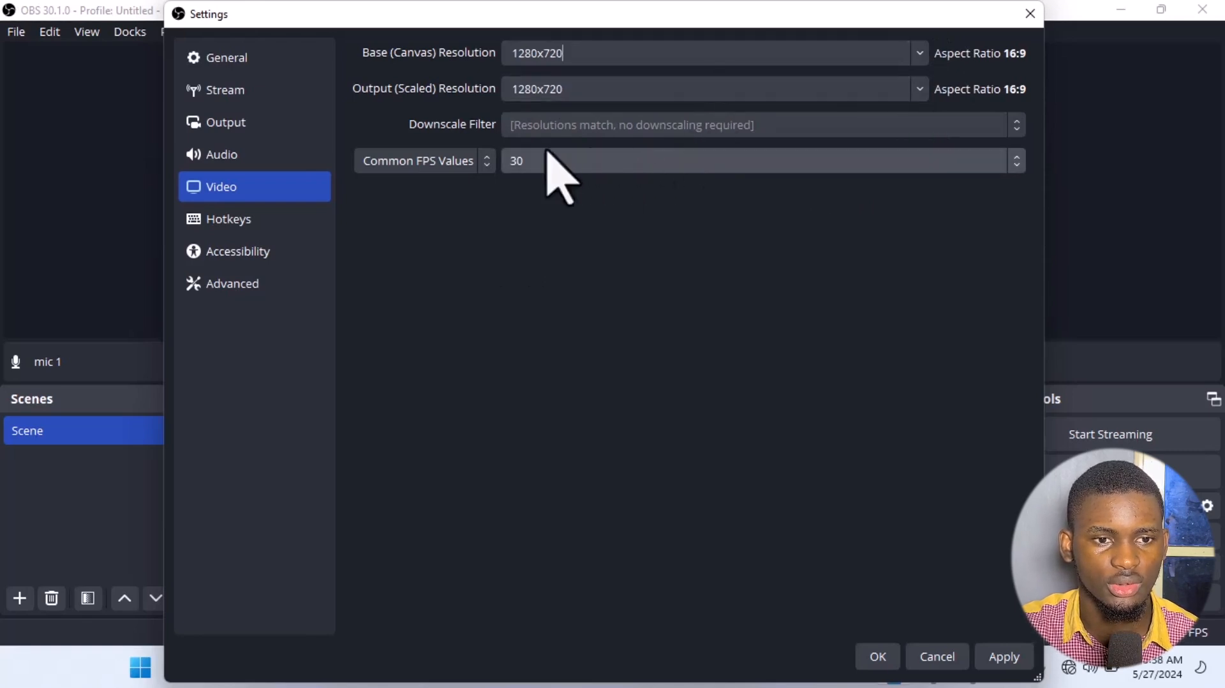
Try A and Backspace as the Start Streaming hotkey in the Hotkeys settings, and clear the binding.
{"action": "left_click", "coordinate": [248, 227]}
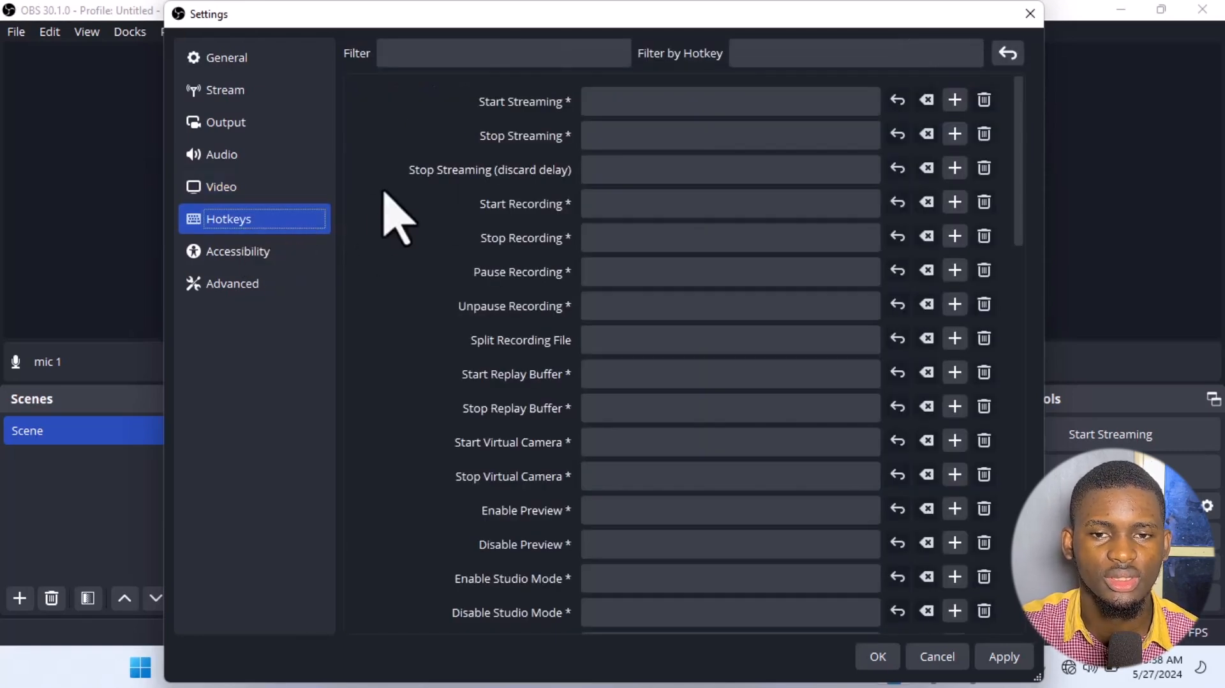
{"action": "left_click", "coordinate": [597, 106]}
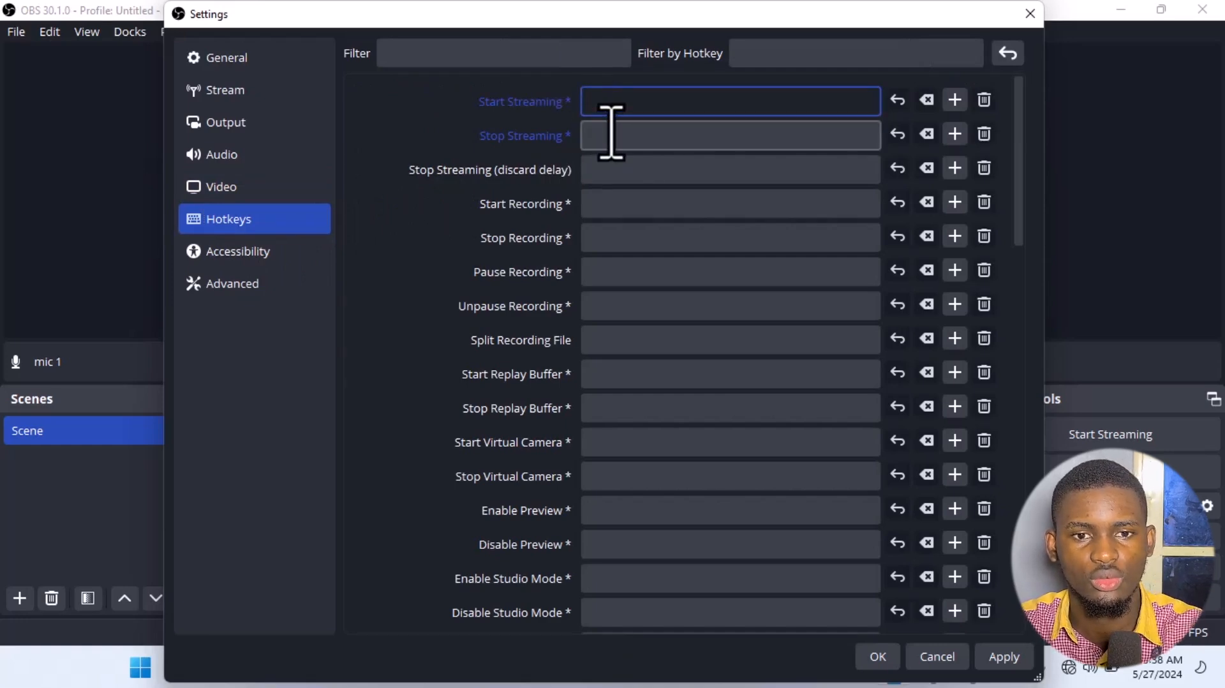
{"action": "key", "text": "a"}
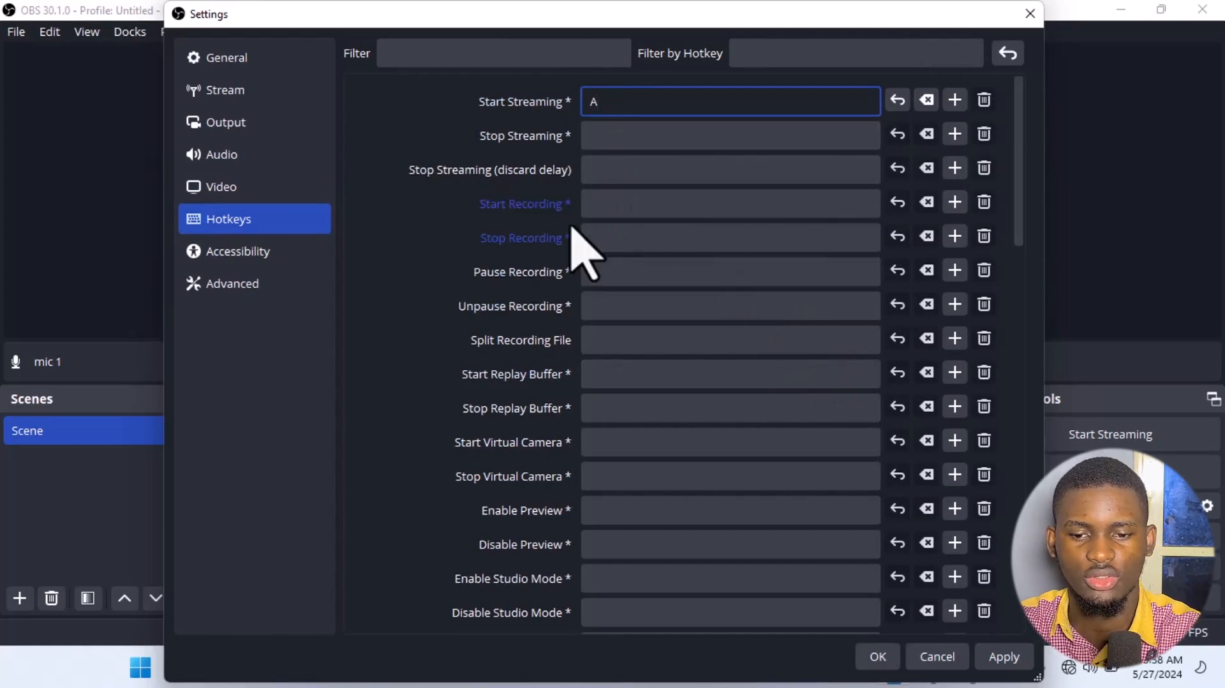
{"action": "key", "text": "BackSpace"}
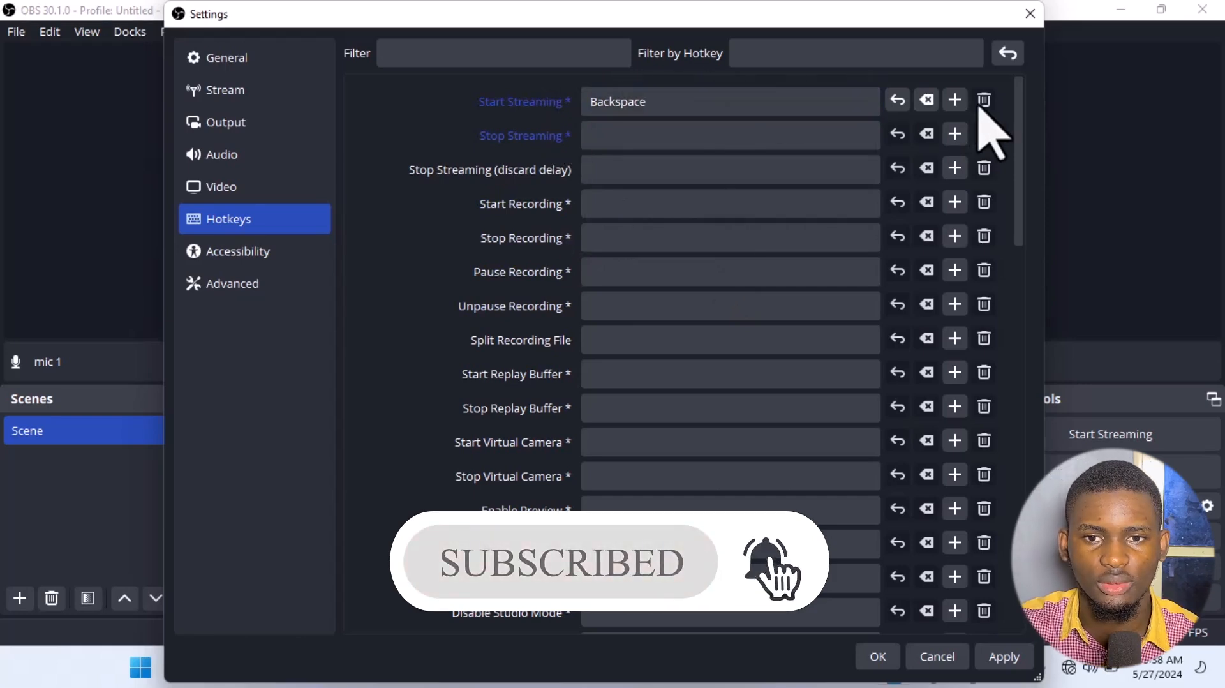
{"action": "left_click", "coordinate": [926, 101]}
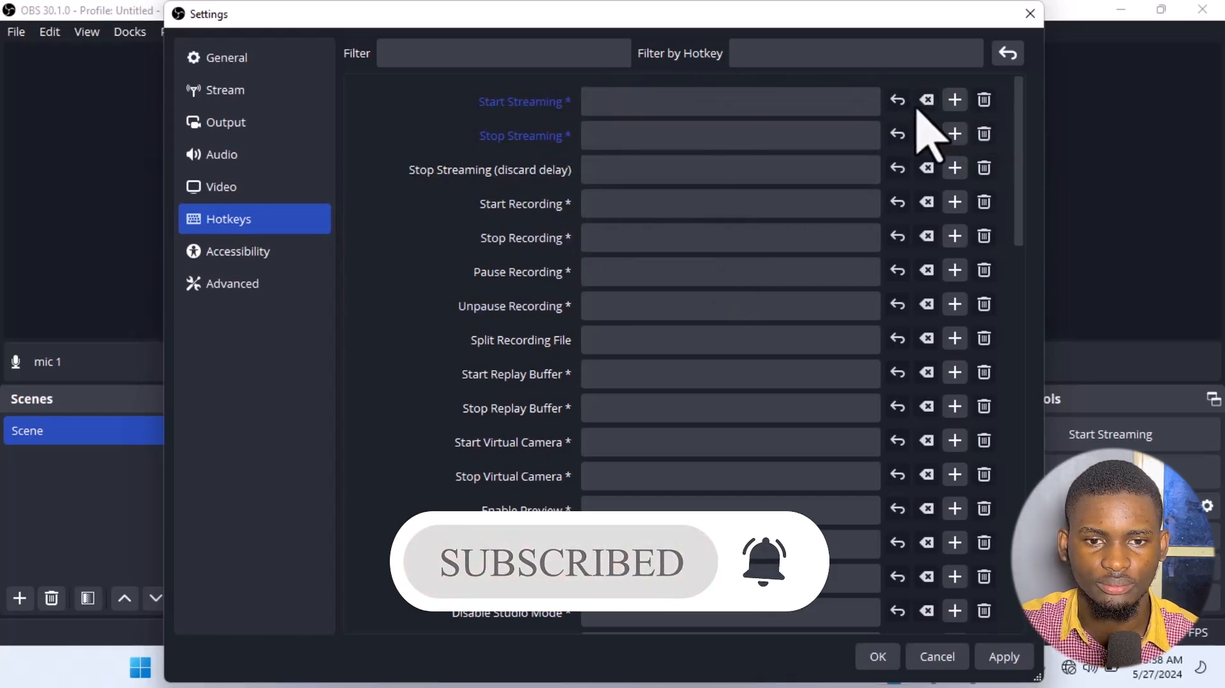
Review the remaining general, scene, Desktop Audio and Mic/Aux hotkeys, and the Accessibility color settings.
{"action": "scroll", "coordinate": [785, 287], "scroll_direction": "down", "scroll_amount": 1}
{"action": "scroll", "coordinate": [785, 288], "scroll_direction": "down", "scroll_amount": 8}
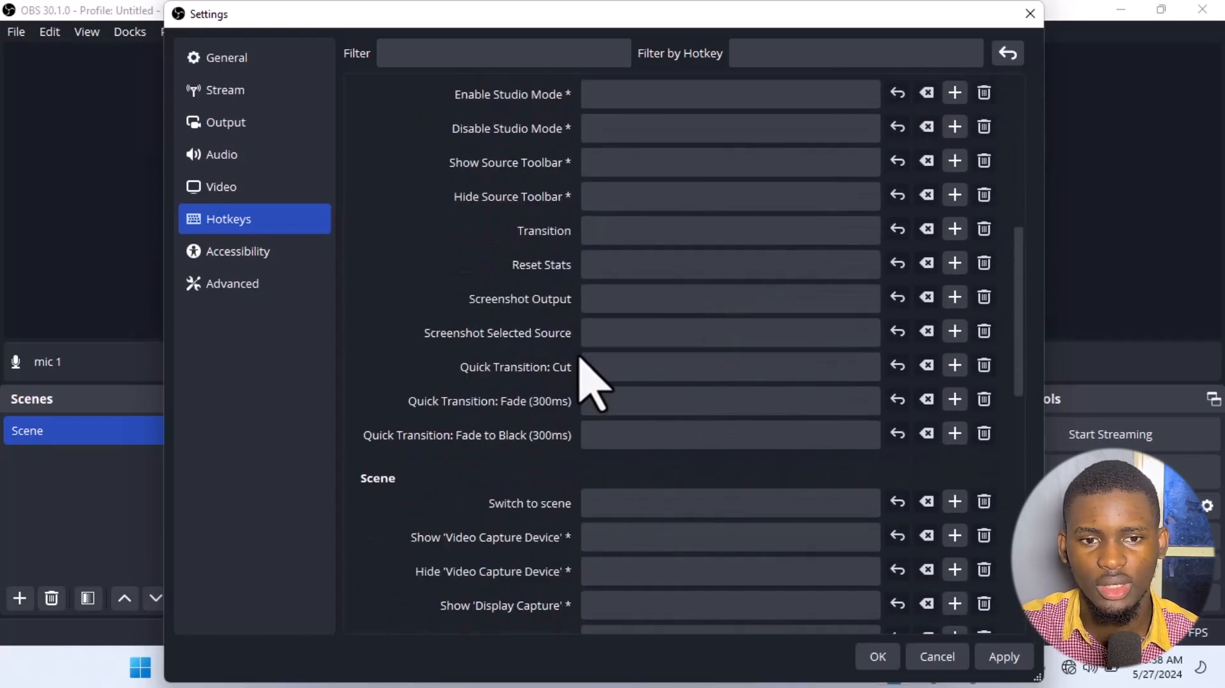
{"action": "scroll", "coordinate": [576, 377], "scroll_direction": "down", "scroll_amount": 7}
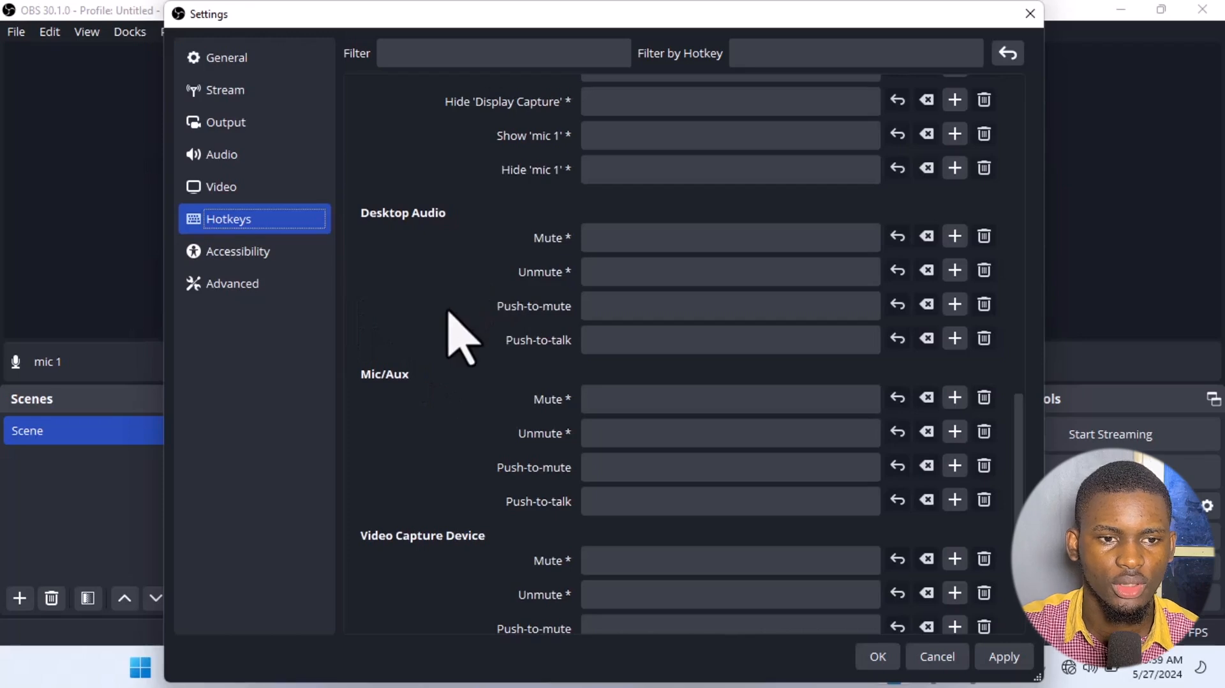
{"action": "scroll", "coordinate": [458, 330], "scroll_direction": "up", "scroll_amount": 1}
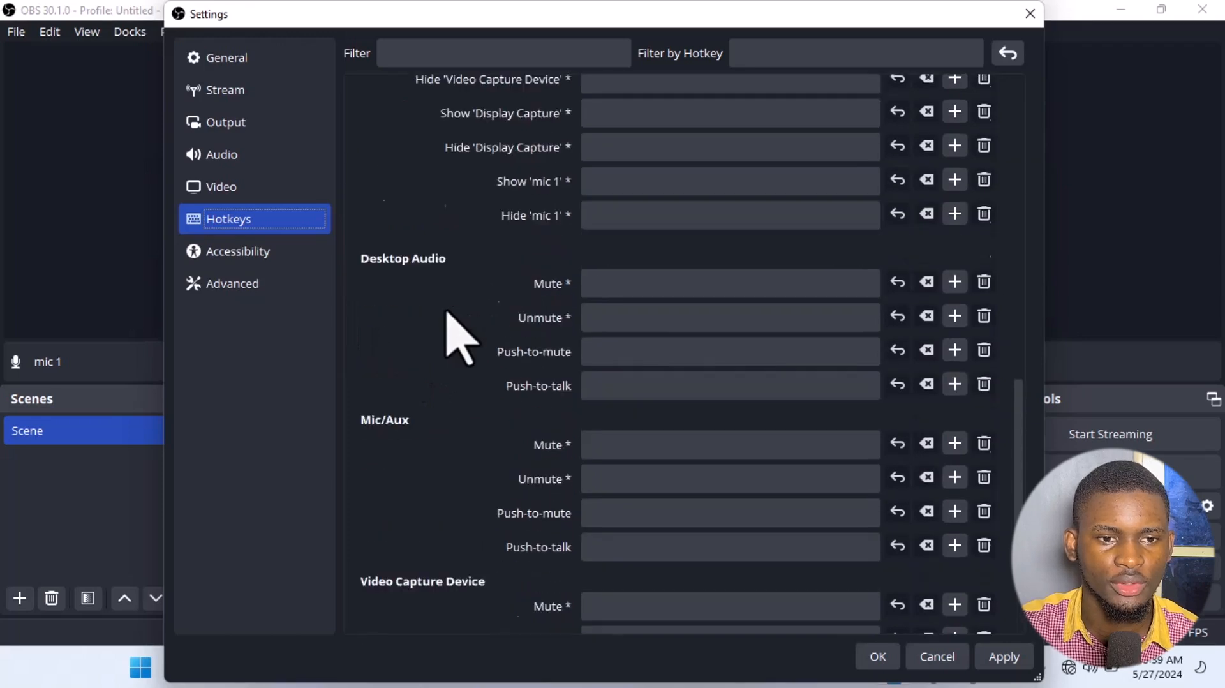
{"action": "left_click", "coordinate": [247, 255]}
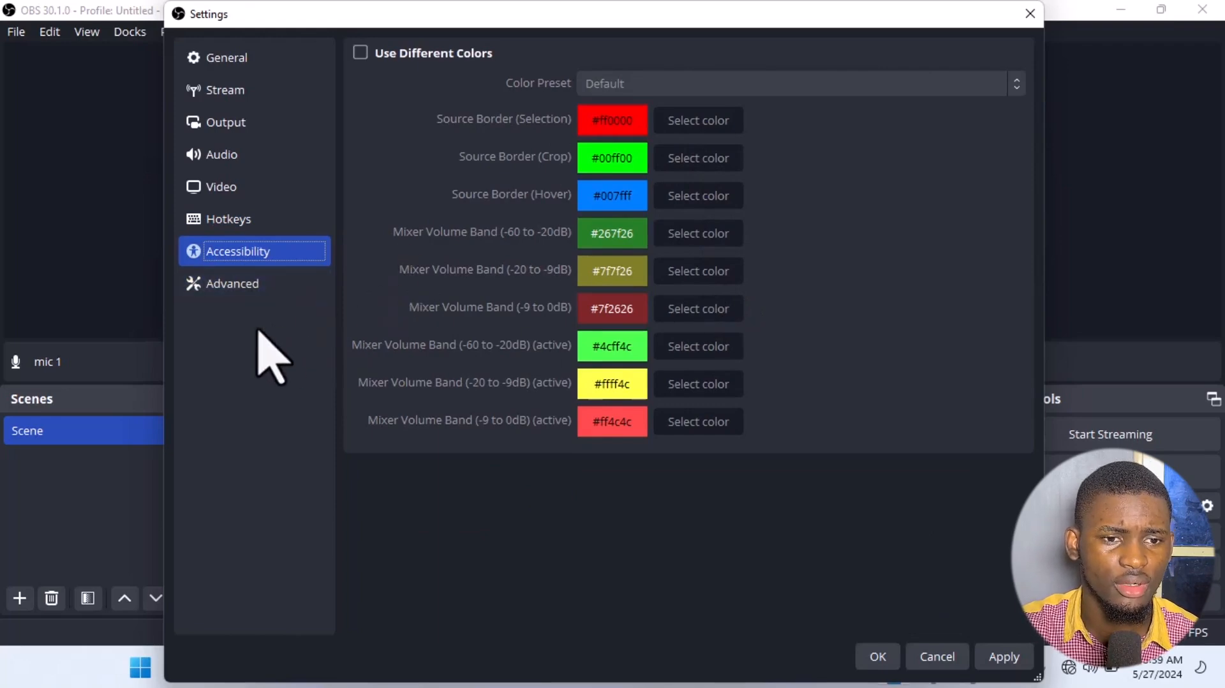
Examine the Advanced settings, from process priority, video and recording through automatic reconnect, network, sources and hotkey focus behavior.
{"action": "left_click", "coordinate": [221, 296]}
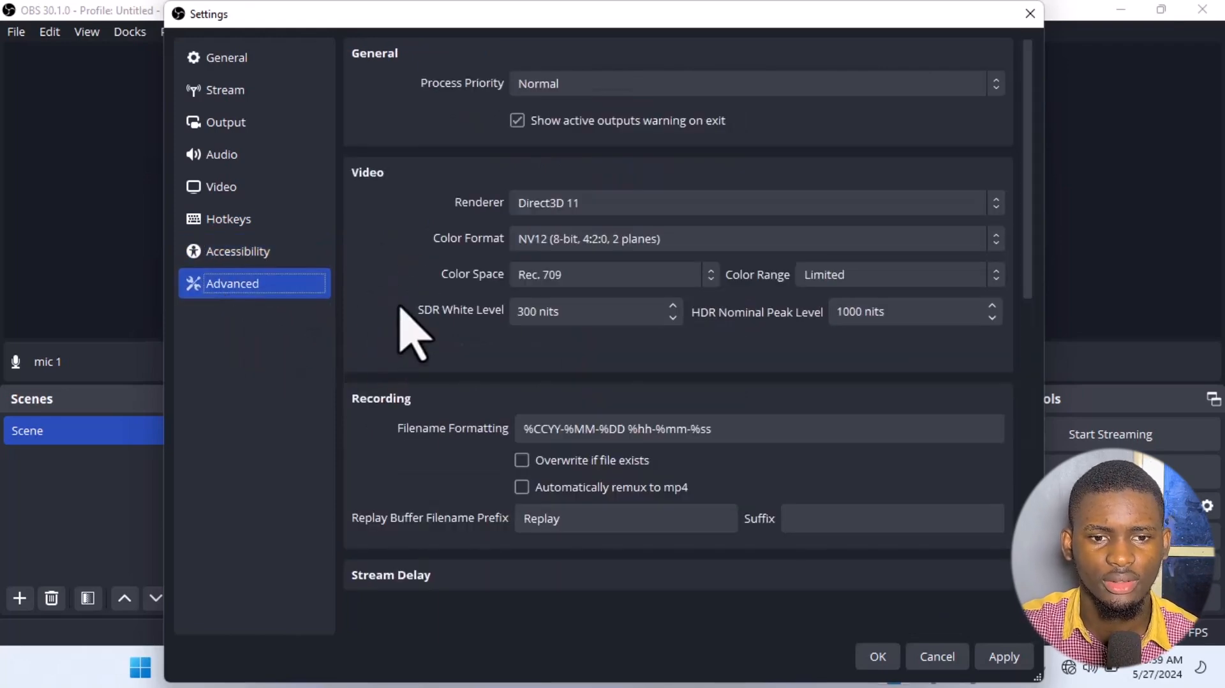
{"action": "scroll", "coordinate": [404, 319], "scroll_direction": "down", "scroll_amount": 3}
{"action": "scroll", "coordinate": [412, 332], "scroll_direction": "down", "scroll_amount": 6}
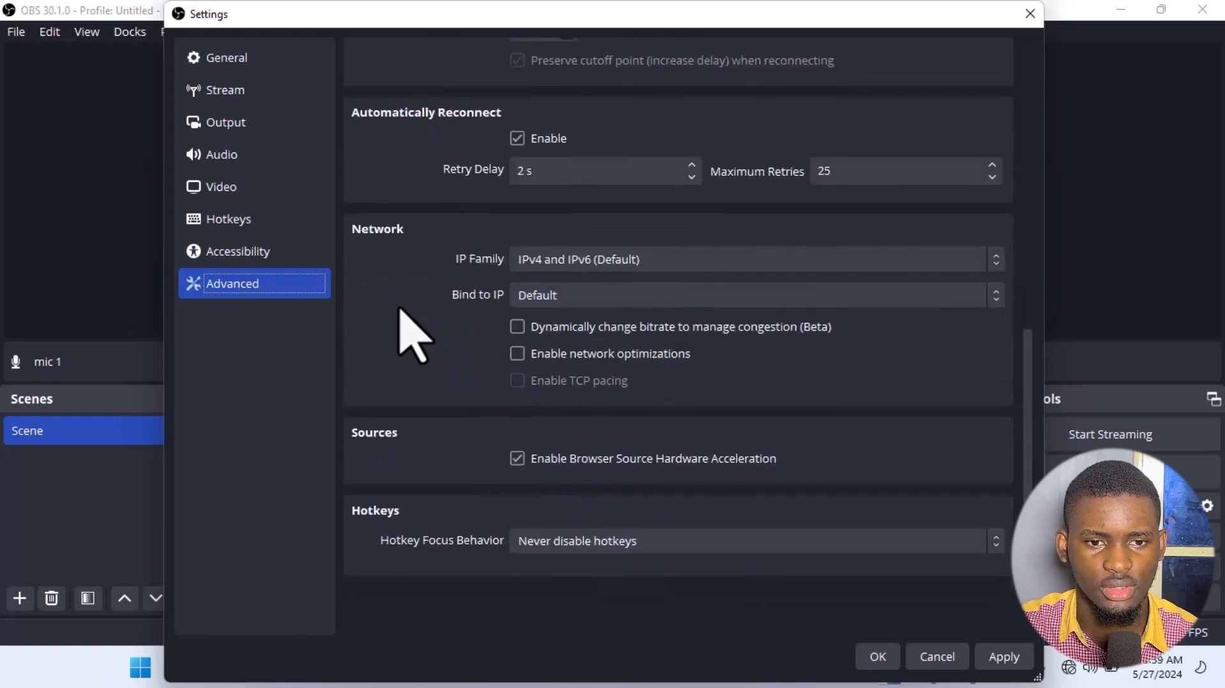
{"action": "scroll", "coordinate": [400, 309], "scroll_direction": "up", "scroll_amount": 5}
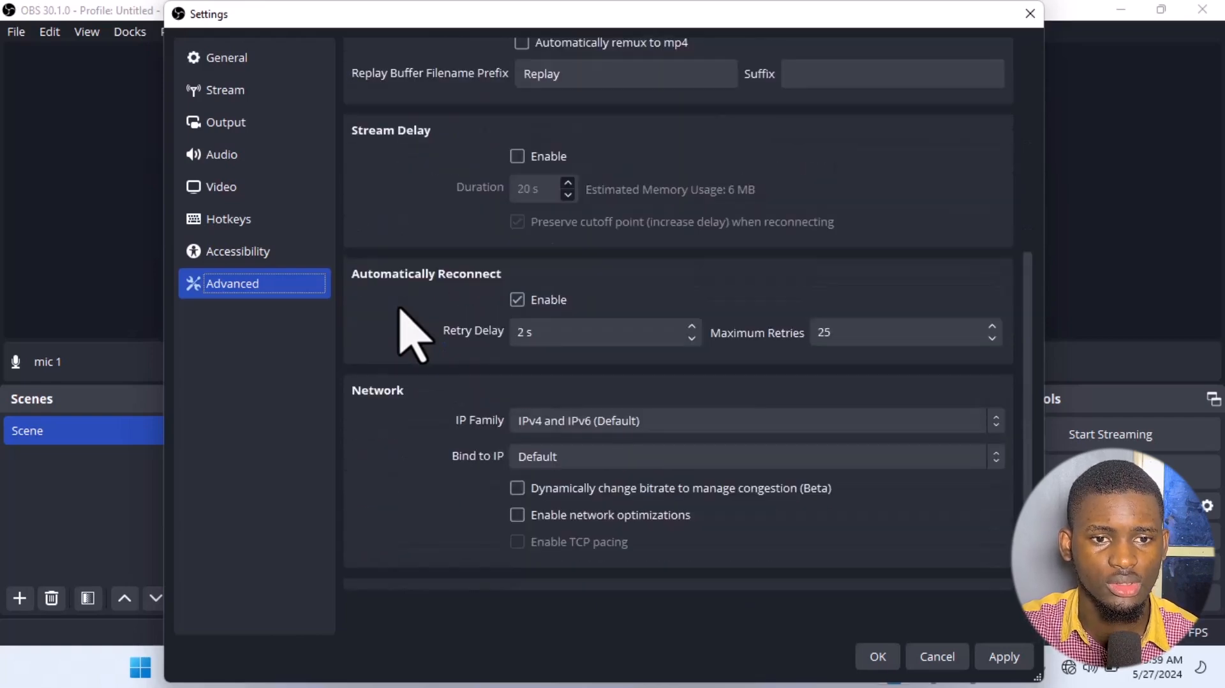
{"action": "scroll", "coordinate": [412, 332], "scroll_direction": "up", "scroll_amount": 5}
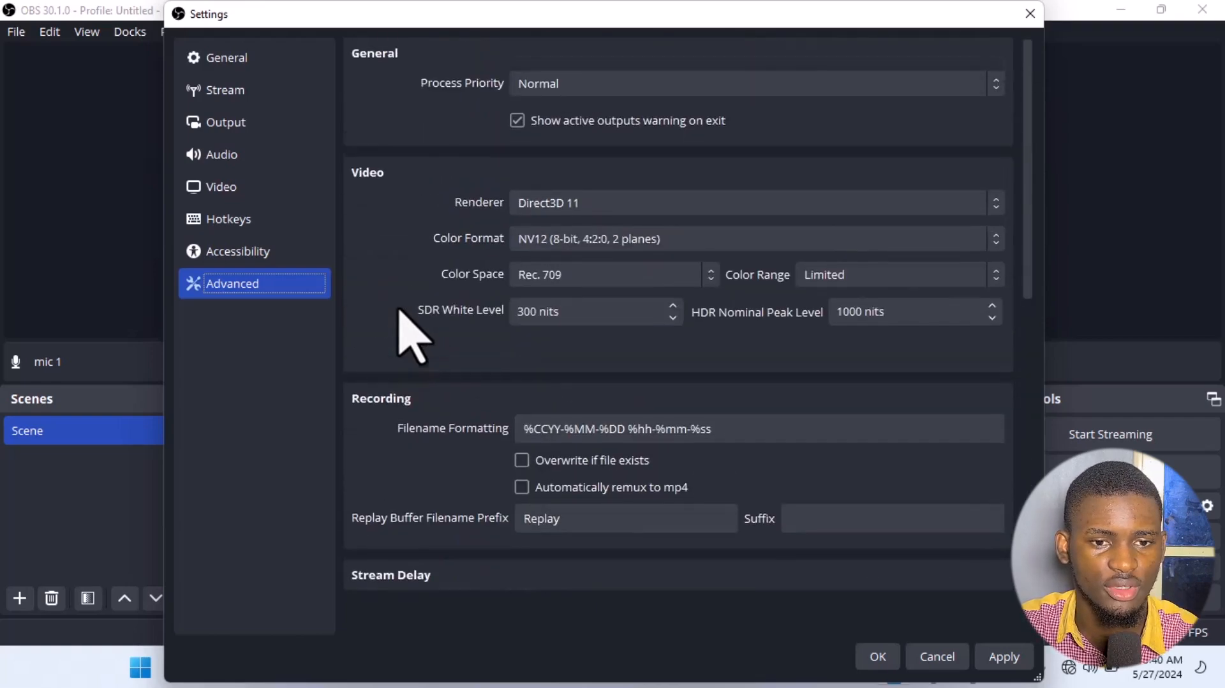
{"action": "scroll", "coordinate": [411, 332], "scroll_direction": "down", "scroll_amount": 2}
{"action": "scroll", "coordinate": [399, 313], "scroll_direction": "down", "scroll_amount": 5}
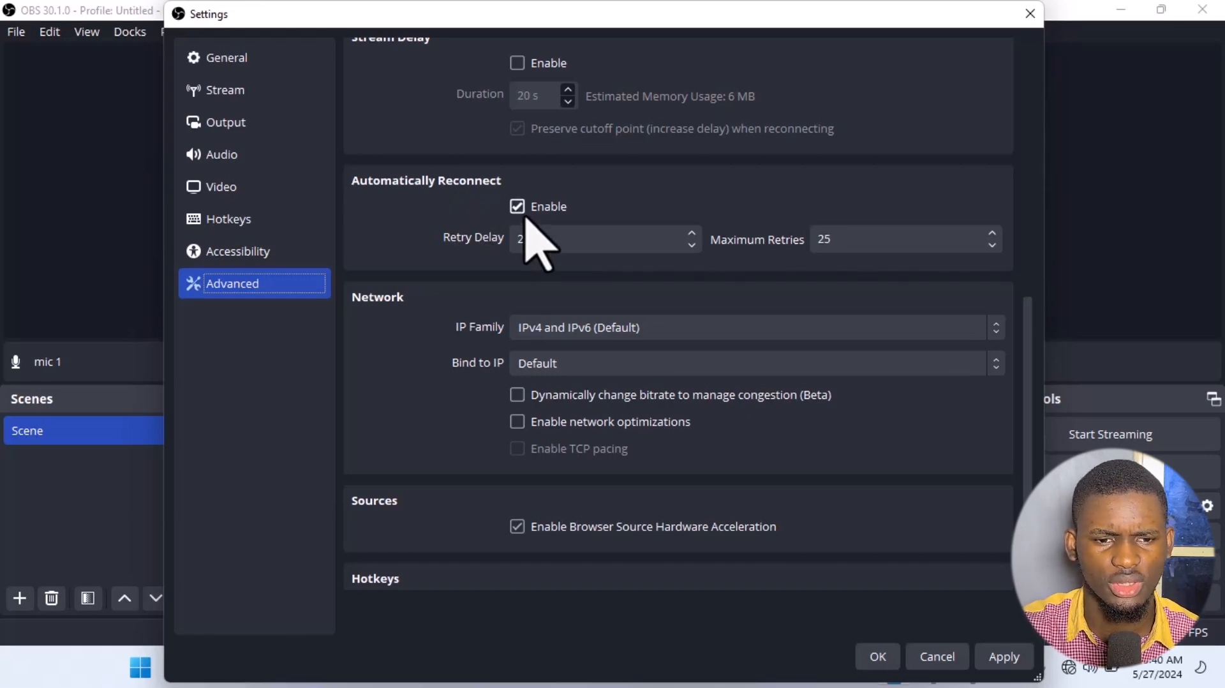
{"action": "scroll", "coordinate": [646, 408], "scroll_direction": "down", "scroll_amount": 1}
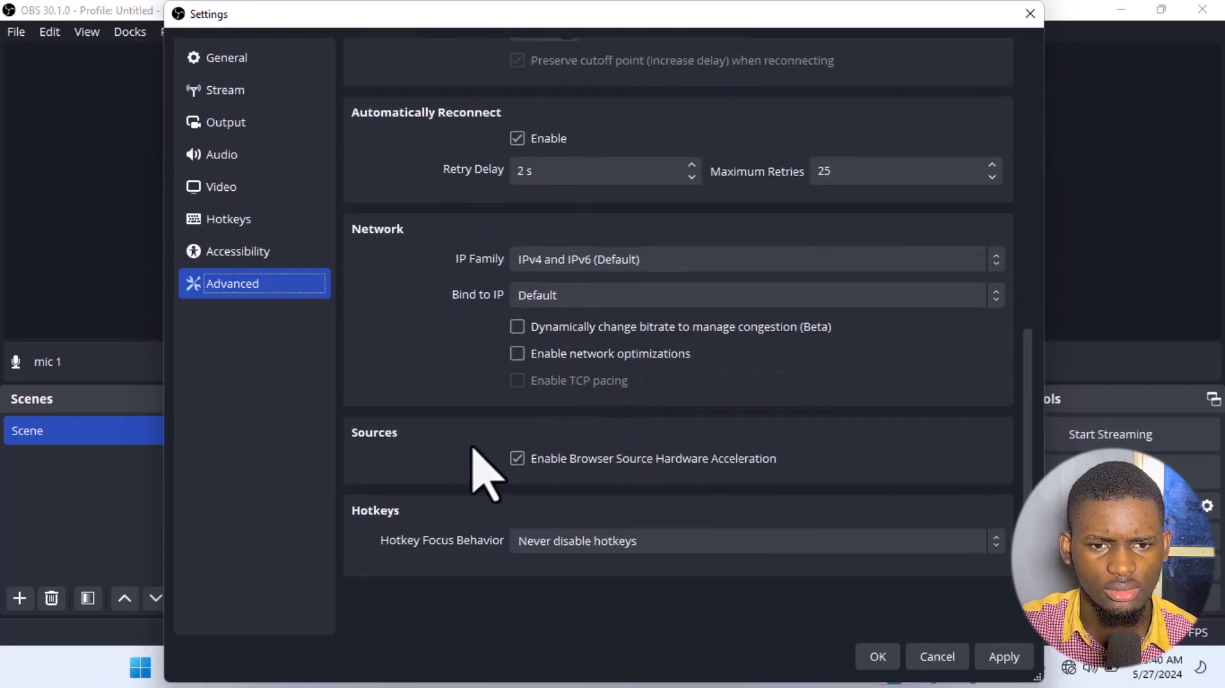
{"action": "scroll", "coordinate": [466, 459], "scroll_direction": "up", "scroll_amount": 3}
{"action": "scroll", "coordinate": [459, 469], "scroll_direction": "up", "scroll_amount": 6}
Return to the Video settings and set the common FPS value to 25 PAL.
{"action": "left_click", "coordinate": [298, 258]}
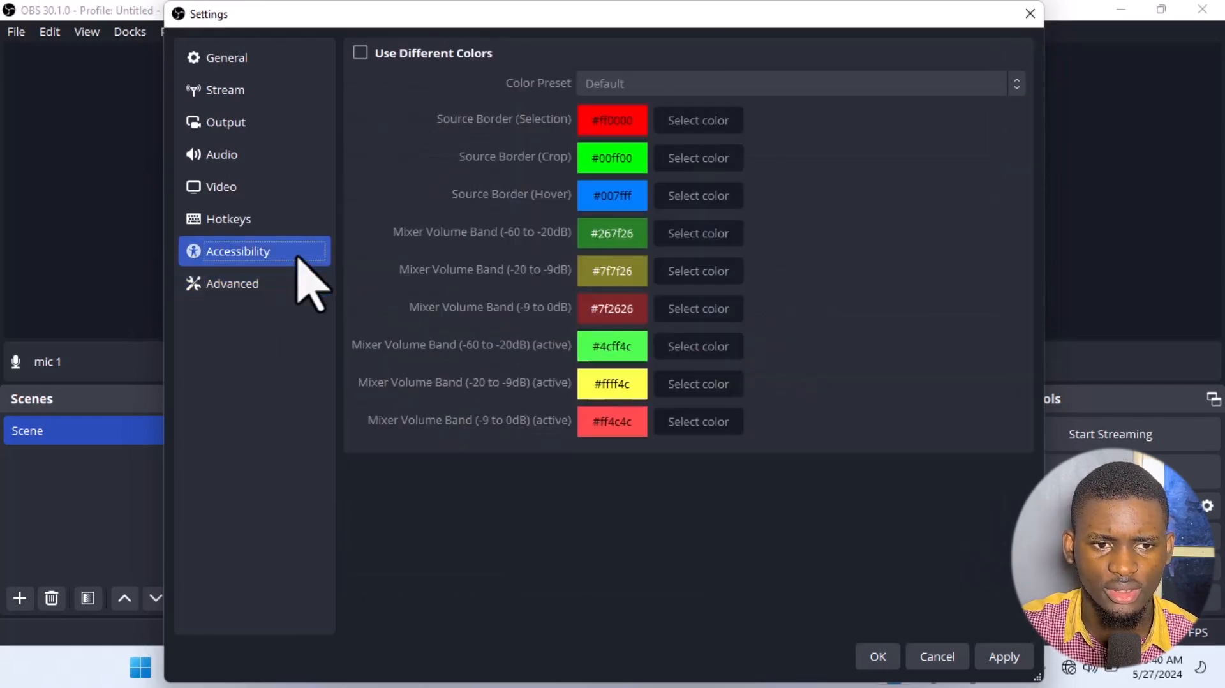
{"action": "left_click", "coordinate": [291, 226]}
{"action": "left_click", "coordinate": [266, 195]}
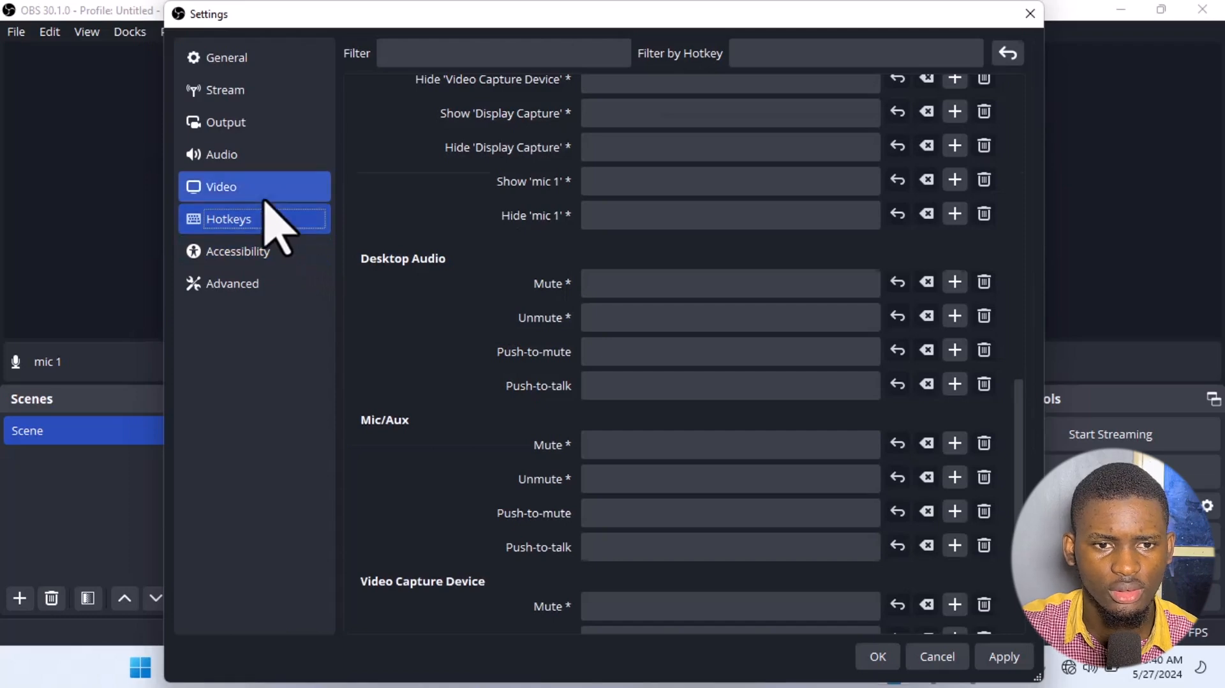
{"action": "left_click", "coordinate": [260, 156]}
{"action": "left_click", "coordinate": [253, 191]}
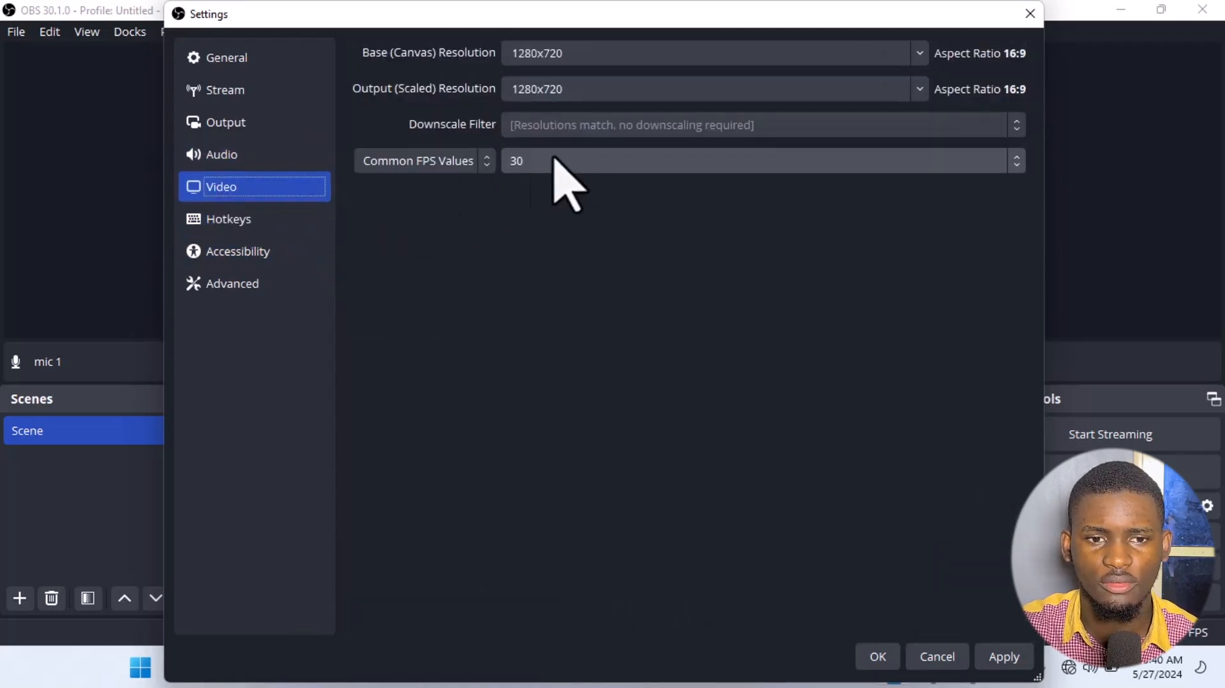
{"action": "left_click", "coordinate": [595, 163]}
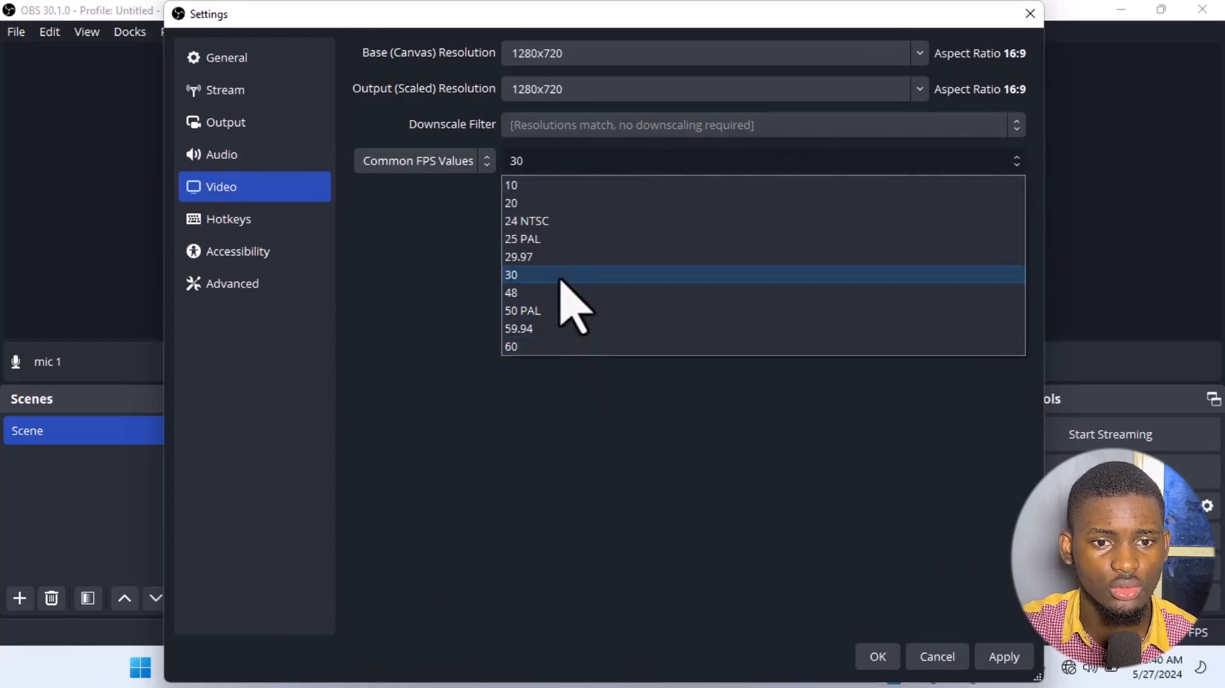
{"action": "left_click", "coordinate": [533, 243]}
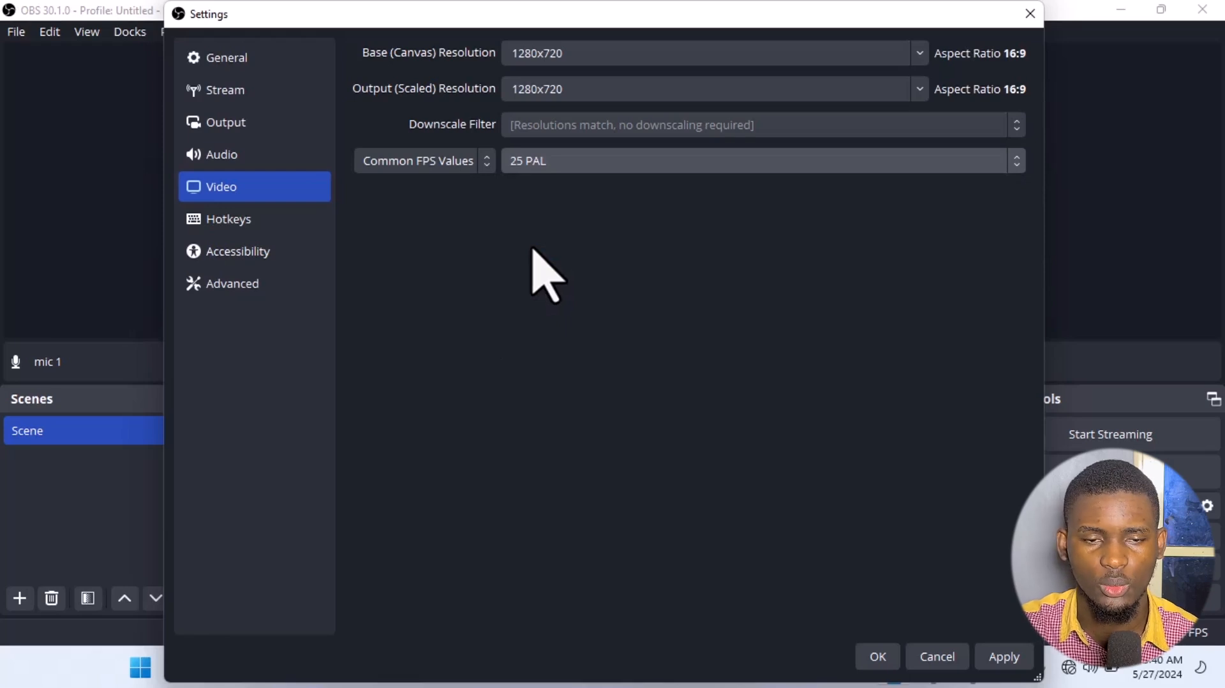
{"action": "left_click", "coordinate": [566, 162]}
{"action": "left_click", "coordinate": [558, 240]}
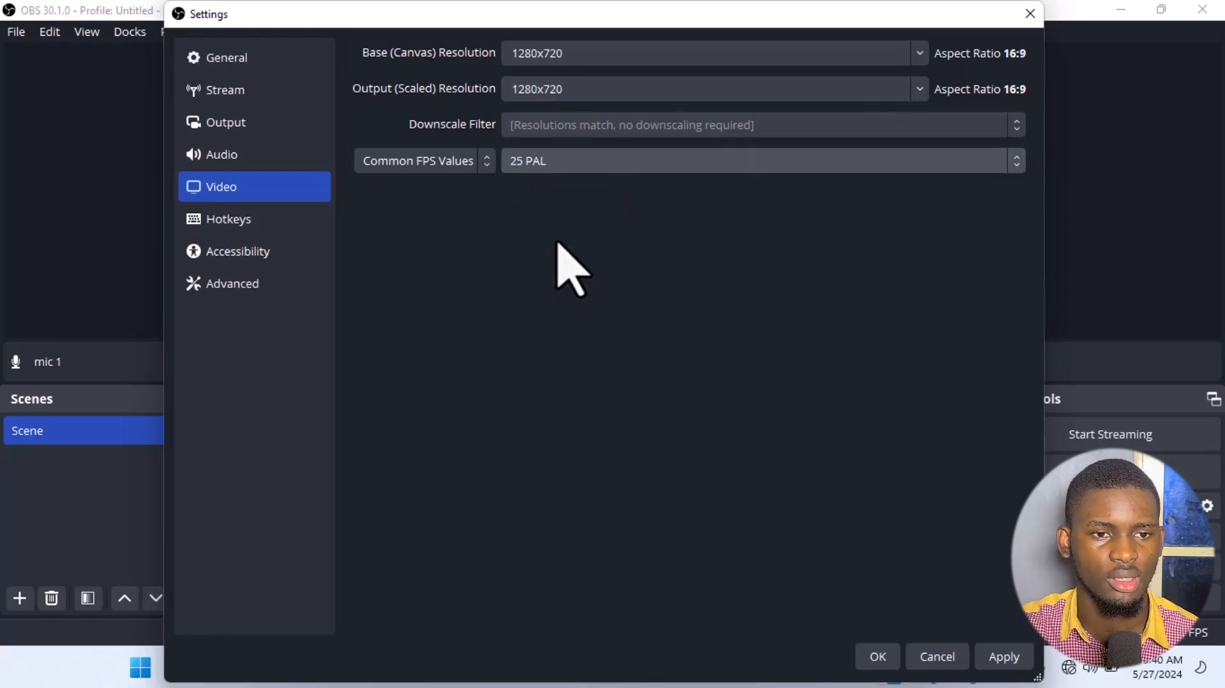
Look back through the Audio, Output, Stream and General settings, and accept the configured settings.
{"action": "left_click", "coordinate": [271, 156]}
{"action": "left_click", "coordinate": [273, 128]}
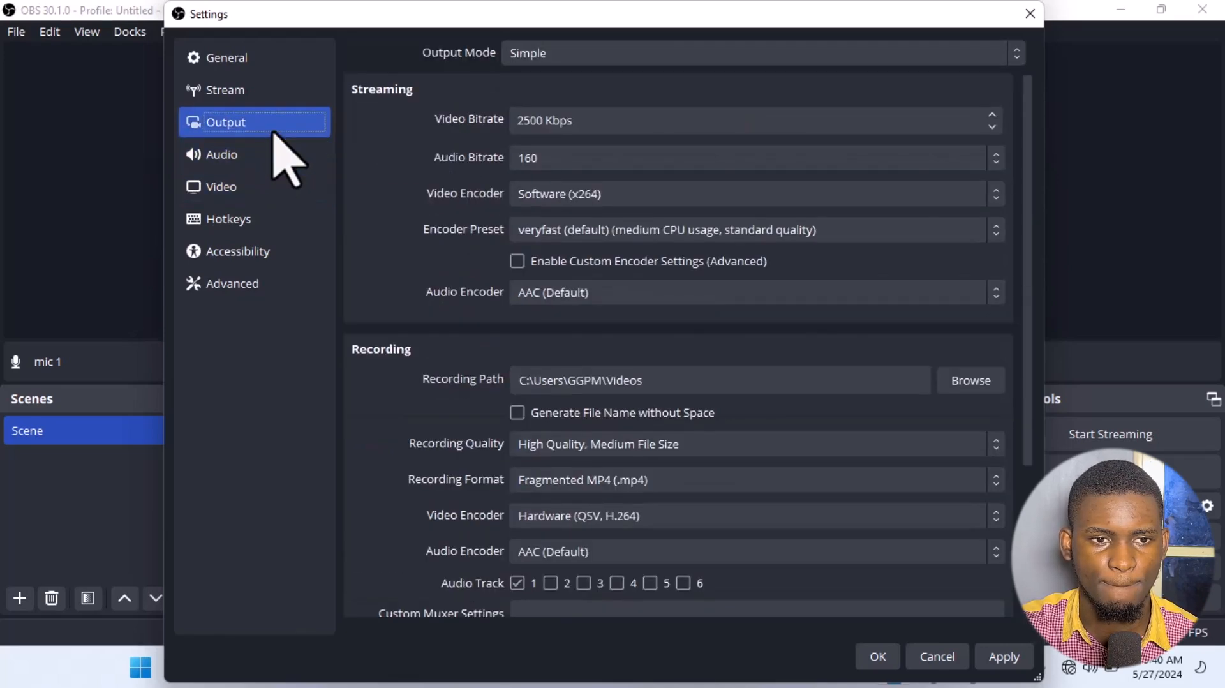
{"action": "left_click", "coordinate": [273, 90]}
{"action": "left_click", "coordinate": [273, 59]}
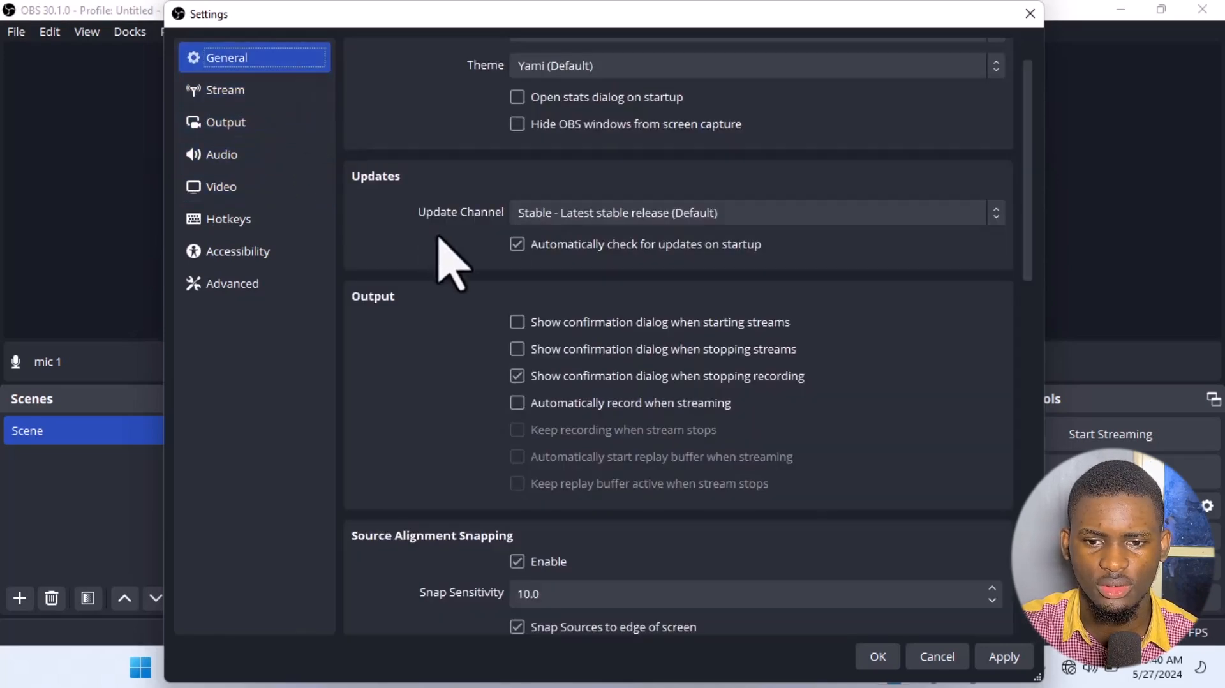
{"action": "scroll", "coordinate": [459, 300], "scroll_direction": "down", "scroll_amount": 6}
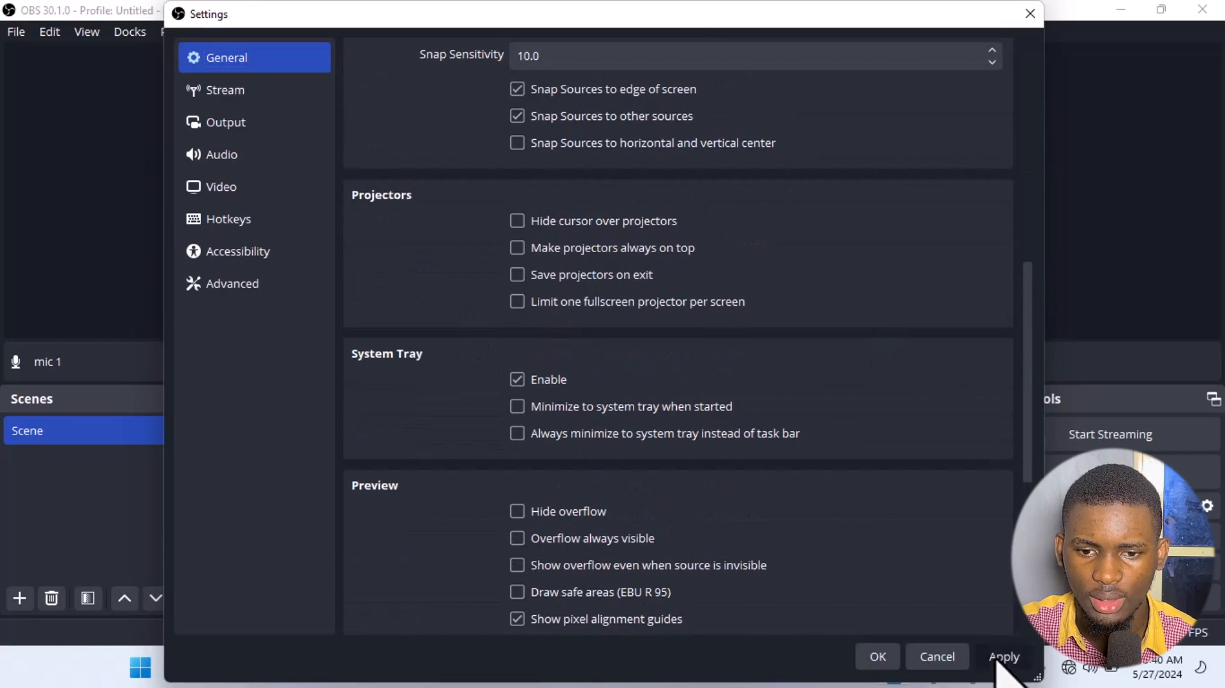
{"action": "left_click", "coordinate": [887, 657]}
{"action": "mouse_move", "coordinate": [890, 665]}
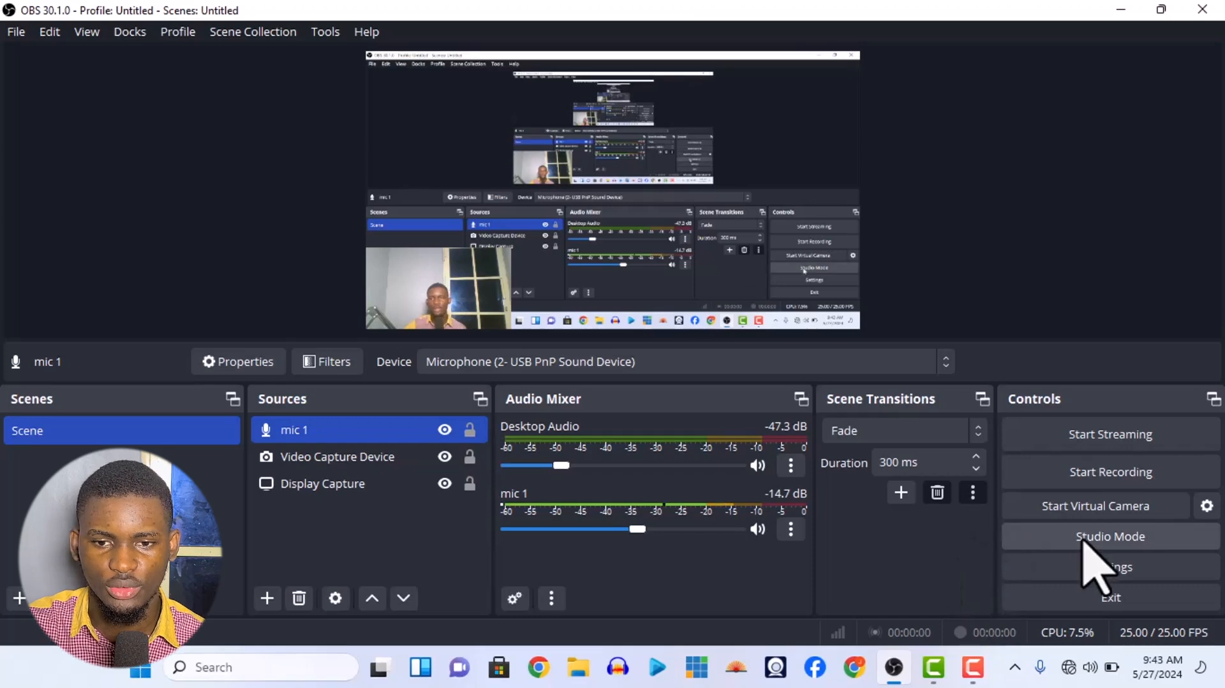
Enable Studio Mode and check the Display Capture source in the preview.
{"action": "left_click", "coordinate": [1085, 539]}
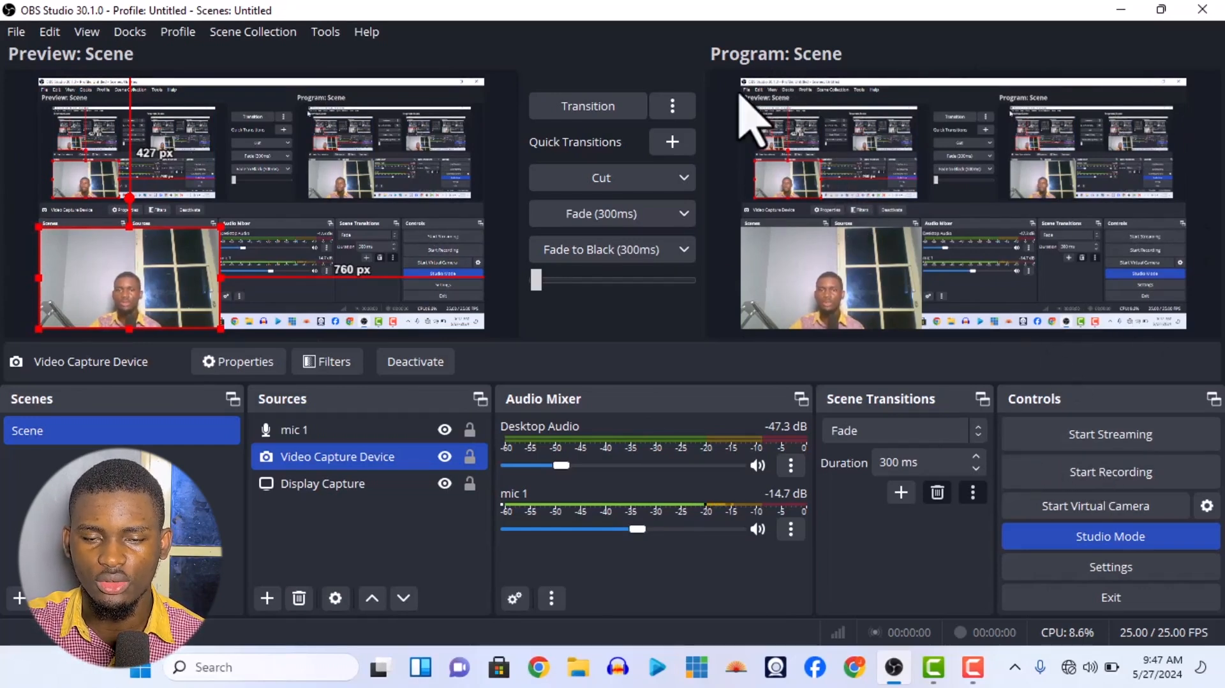
{"action": "key", "text": "Down"}
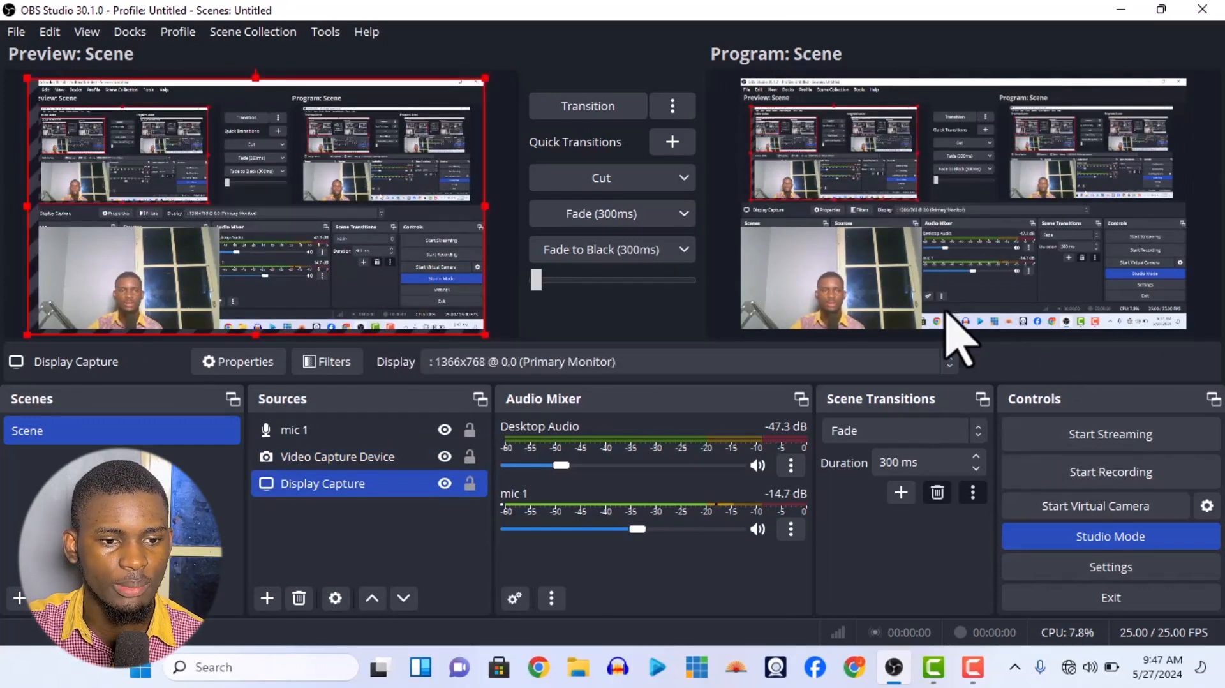
{"action": "left_click", "coordinate": [313, 552]}
Add a new Image source named Image, using the red E logo PNG from the Pictures folder.
{"action": "left_click", "coordinate": [269, 597]}
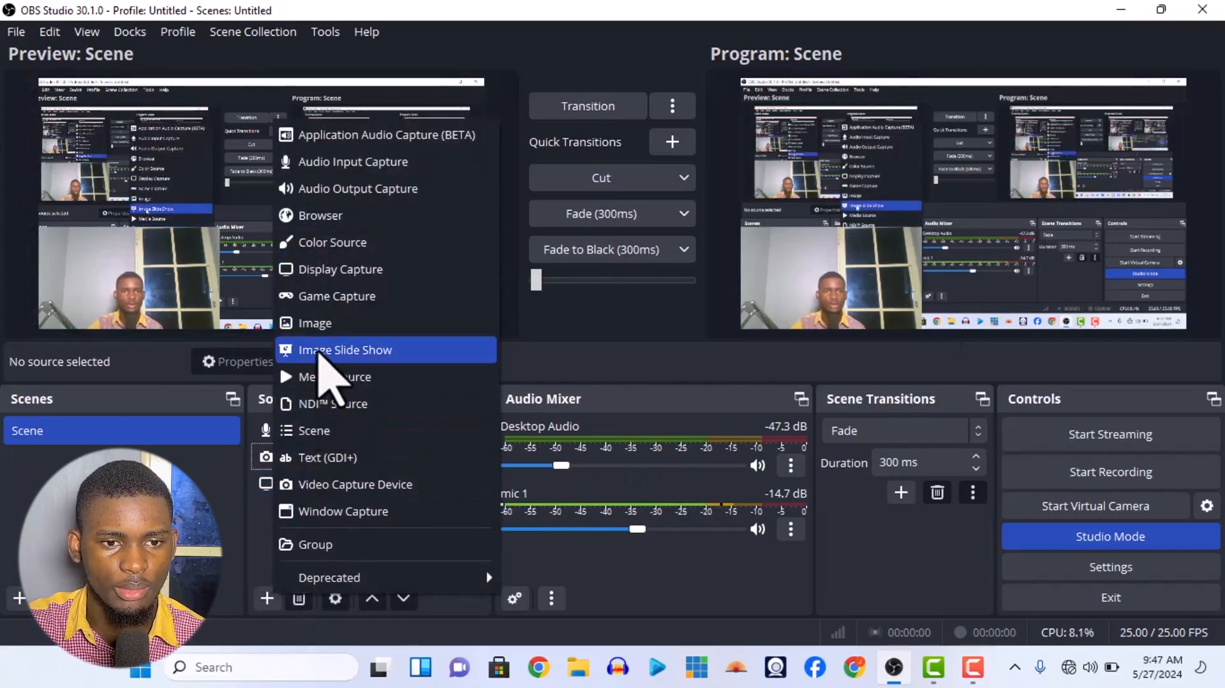
{"action": "left_click", "coordinate": [319, 325]}
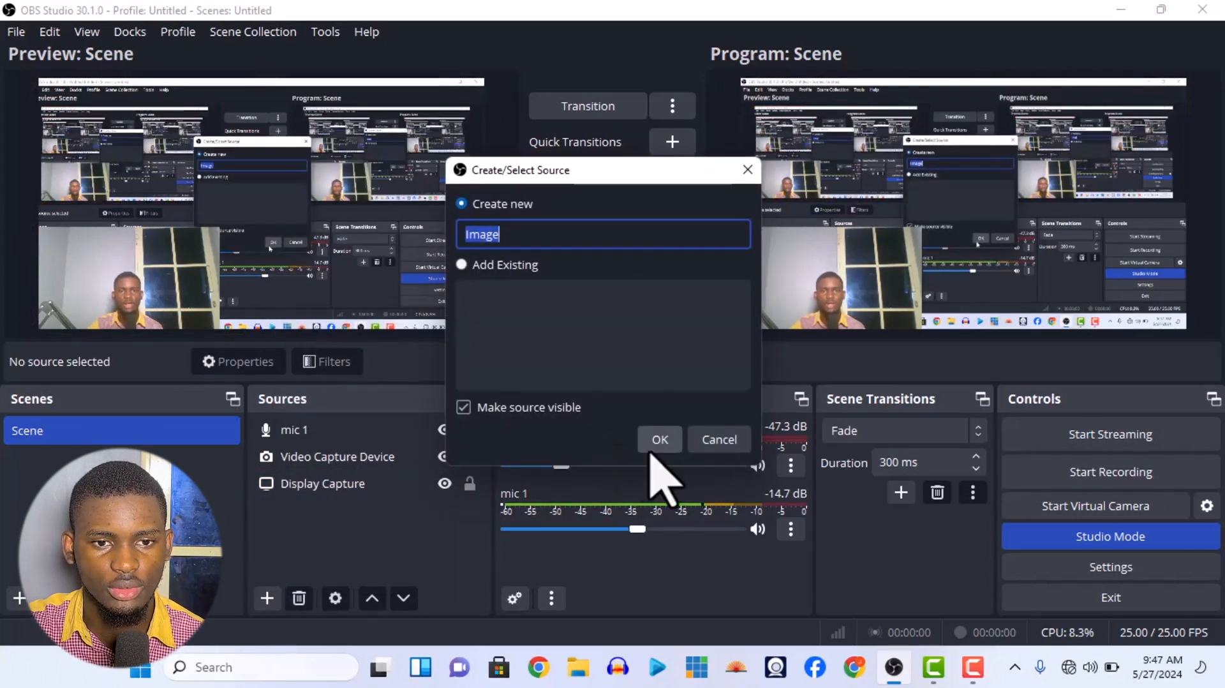
{"action": "left_click", "coordinate": [653, 446]}
{"action": "left_click", "coordinate": [871, 331]}
{"action": "scroll", "coordinate": [598, 351], "scroll_direction": "down", "scroll_amount": 2}
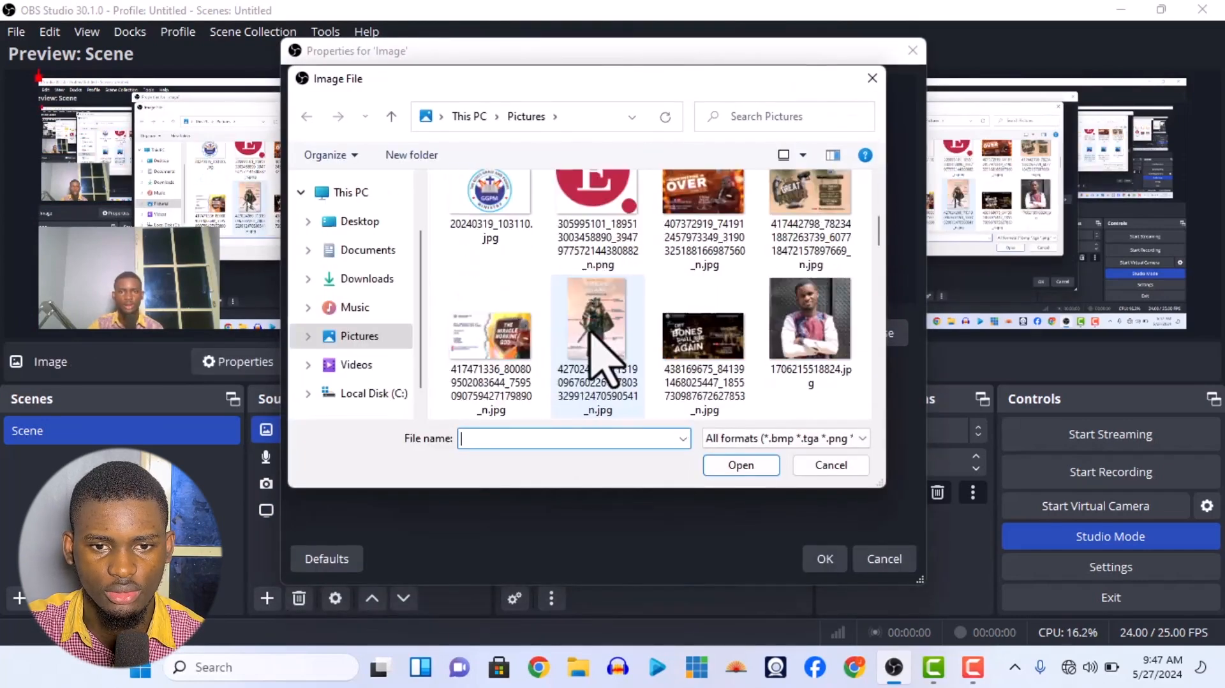
{"action": "left_click", "coordinate": [597, 198]}
{"action": "left_click", "coordinate": [743, 468]}
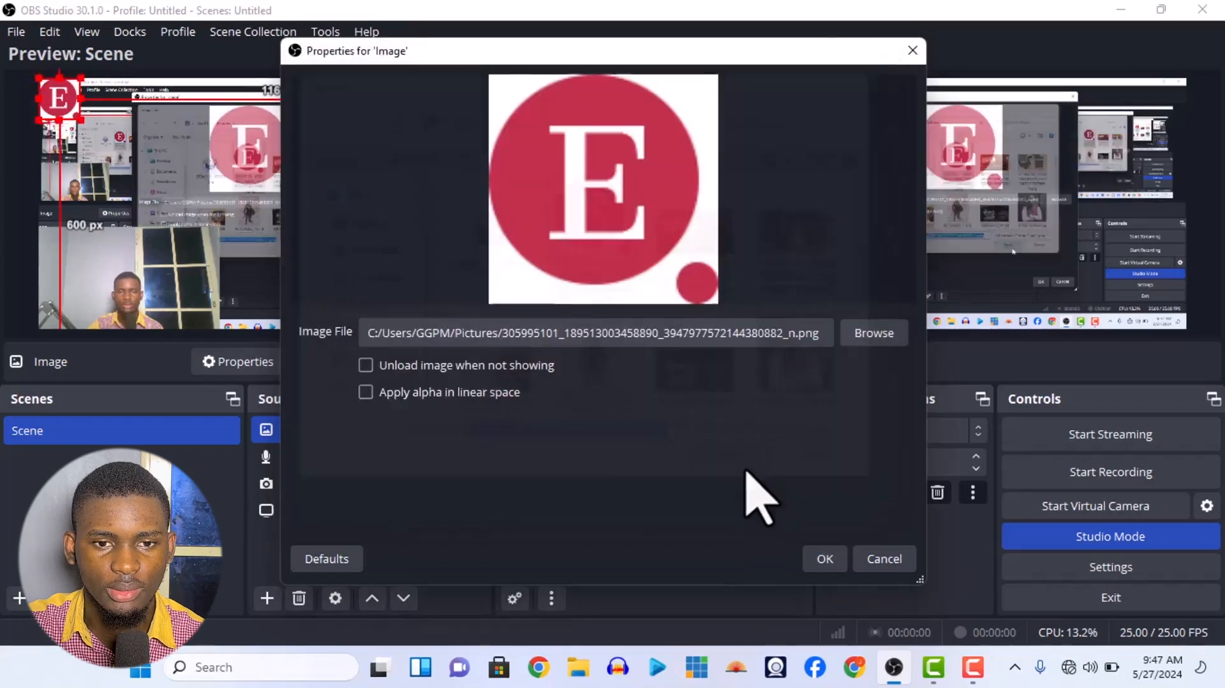
{"action": "left_click", "coordinate": [822, 562]}
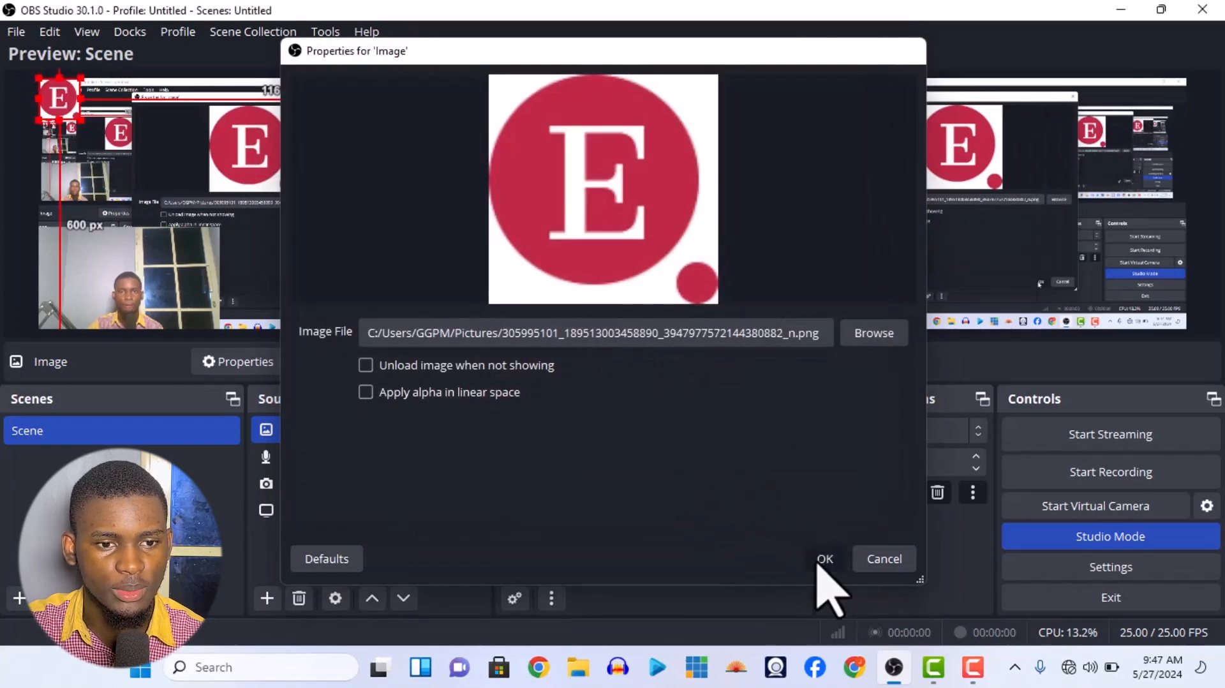
Enlarge the Video Capture Device source so the webcam fills the whole preview canvas behind the logo.
{"action": "left_click", "coordinate": [334, 486]}
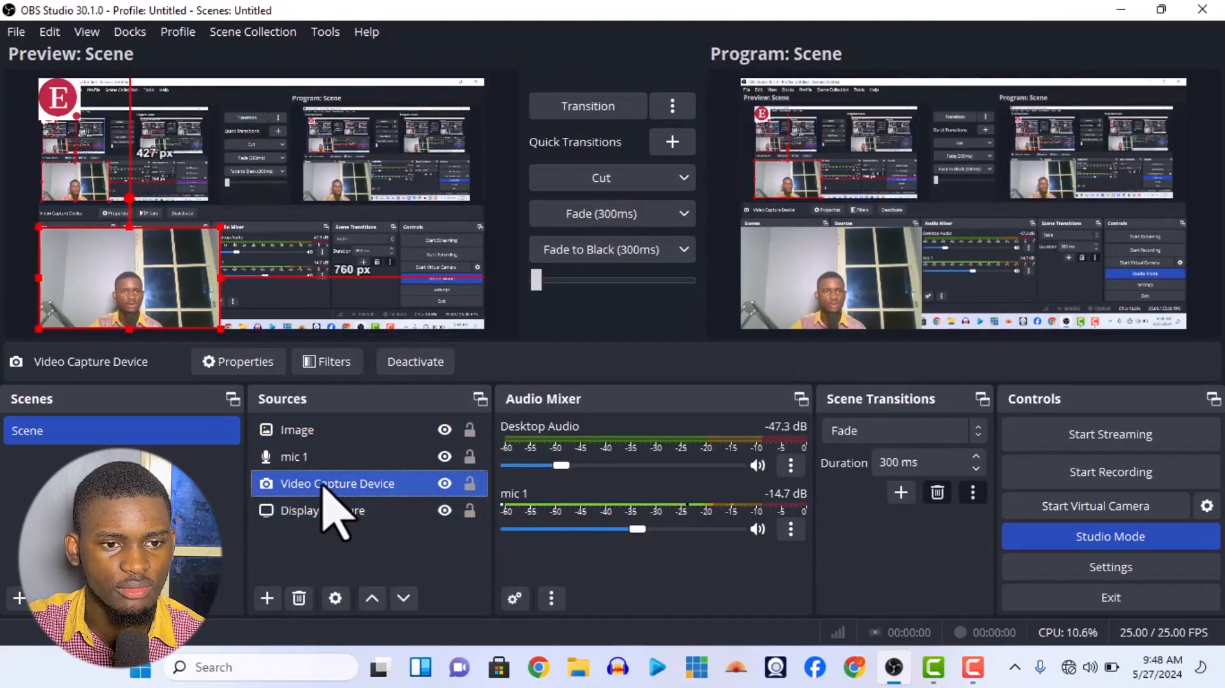
{"action": "left_click_drag", "start_coordinate": [221, 226], "coordinate": [481, 117]}
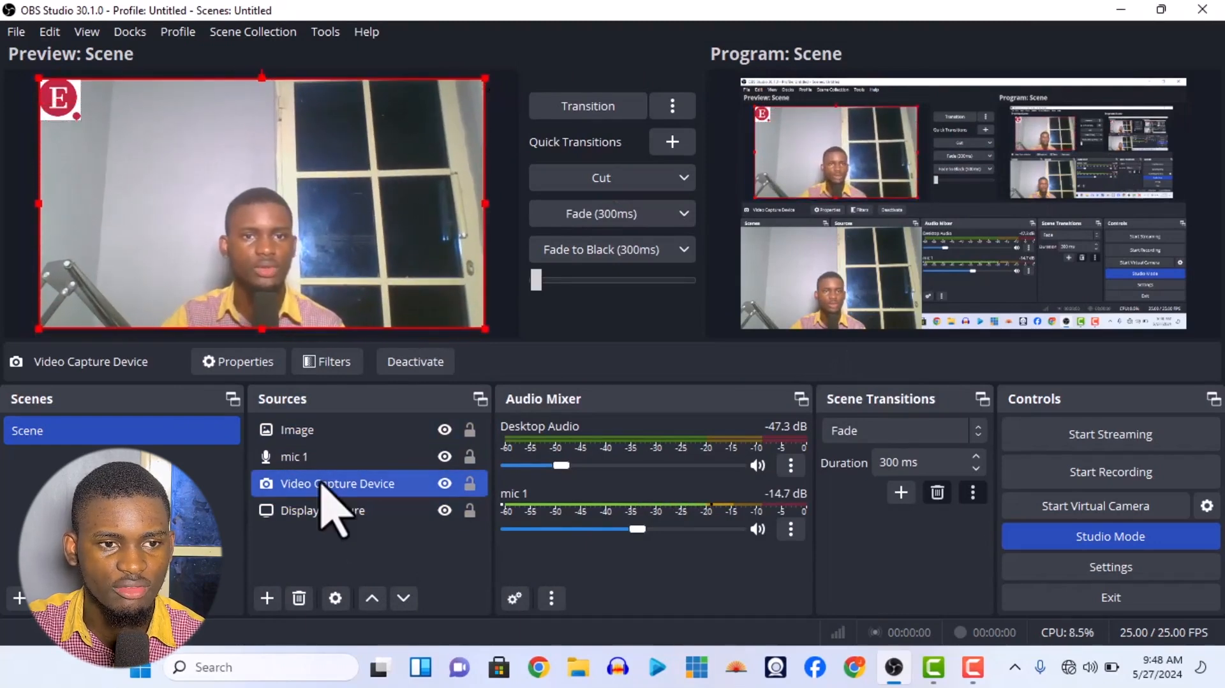
Shift the Display Capture source in the preview, hide it, and cancel its removal.
{"action": "left_click_drag", "start_coordinate": [83, 108], "coordinate": [78, 198]}
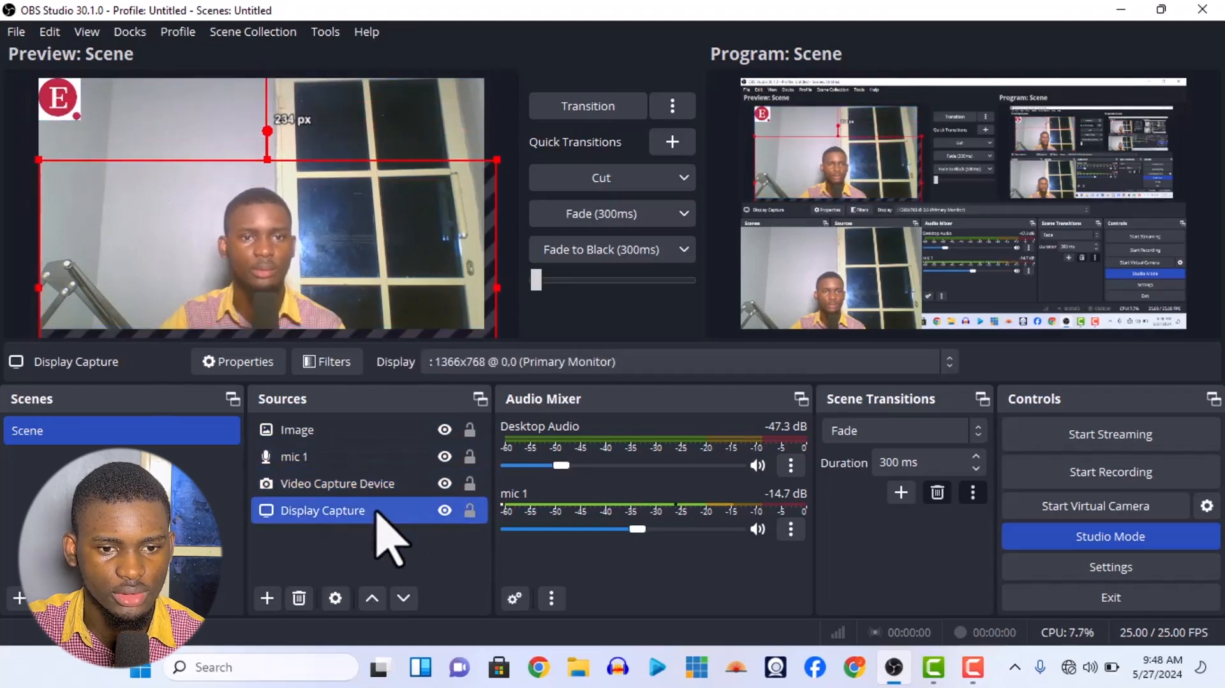
{"action": "left_click", "coordinate": [446, 511]}
{"action": "left_click_drag", "start_coordinate": [326, 284], "coordinate": [326, 166]}
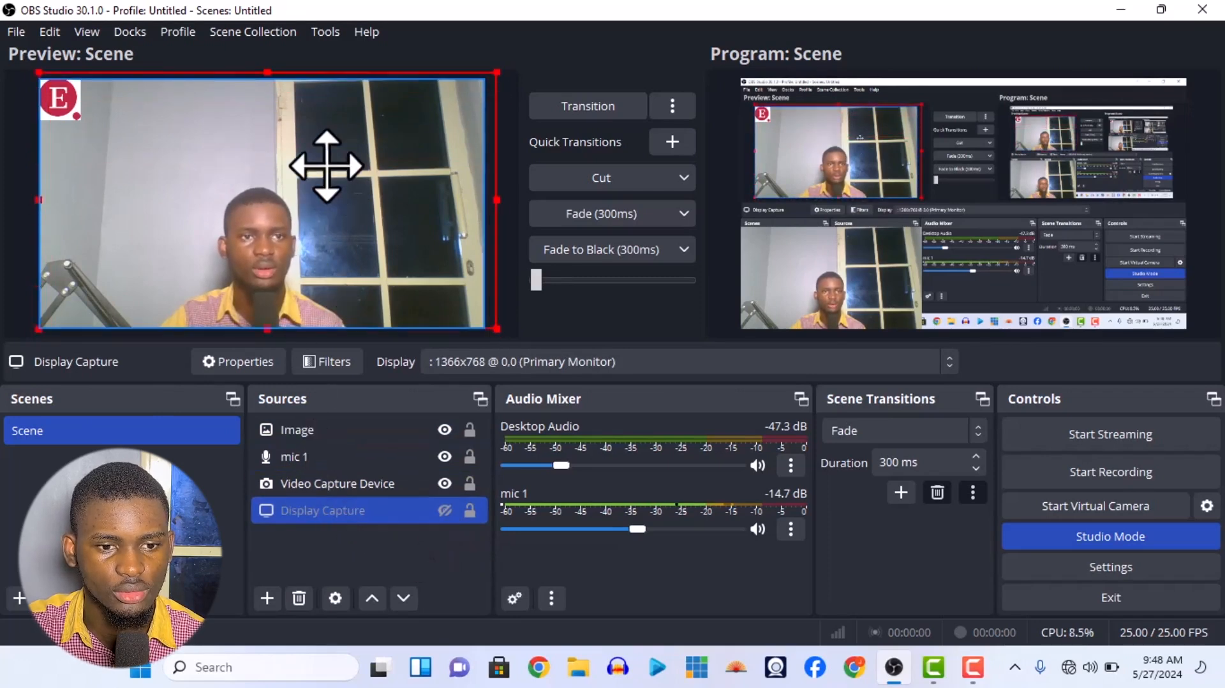
{"action": "left_click", "coordinate": [300, 599]}
{"action": "left_click", "coordinate": [740, 348]}
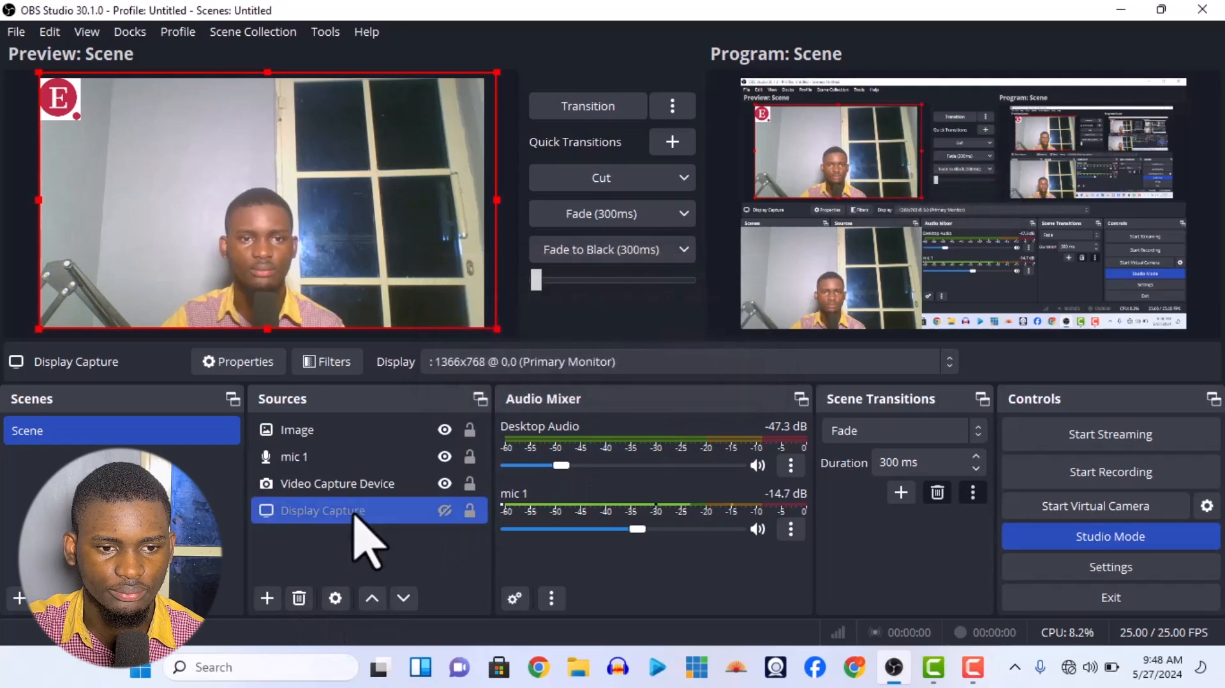
Remove the Display Capture source from the scene and transition the full-frame webcam layout to the program output.
{"action": "left_click", "coordinate": [315, 490]}
{"action": "left_click", "coordinate": [315, 506]}
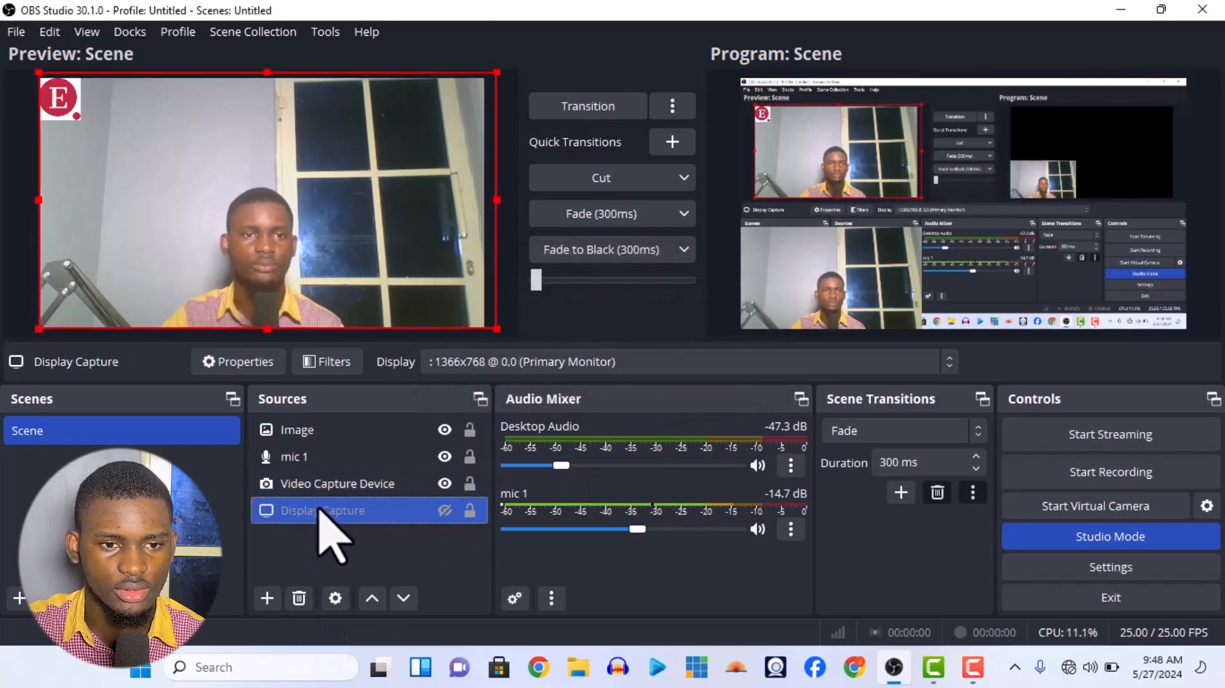
{"action": "left_click", "coordinate": [298, 600]}
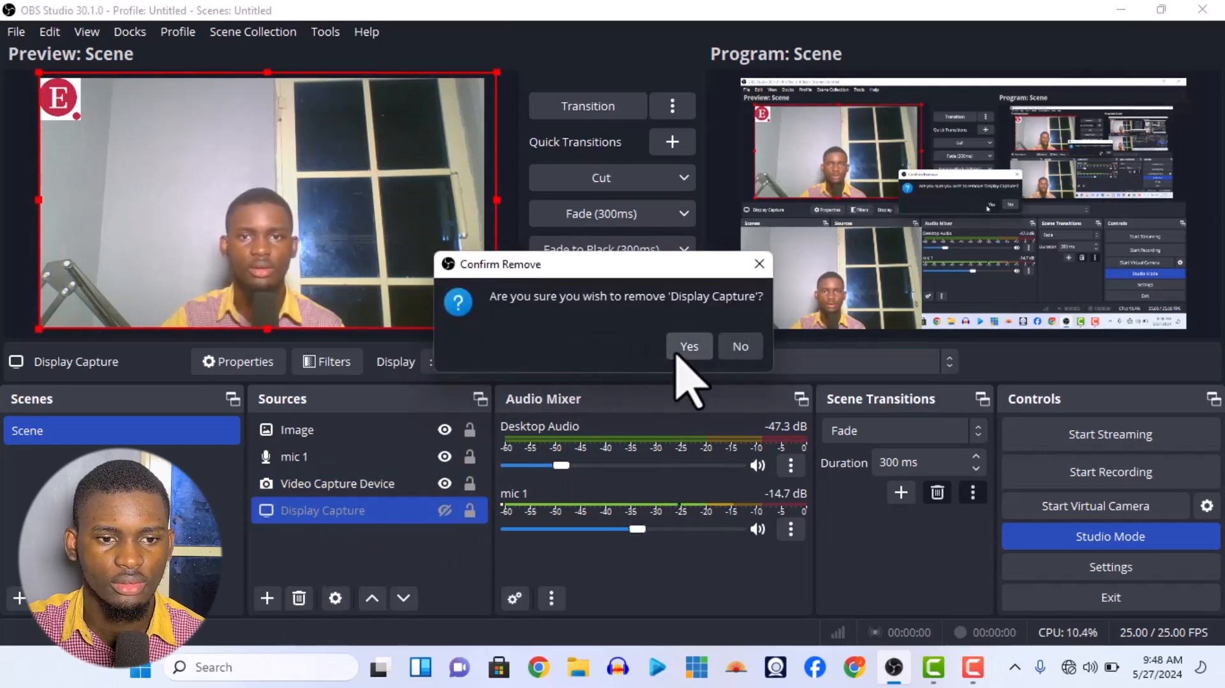
{"action": "left_click", "coordinate": [678, 351]}
{"action": "left_click", "coordinate": [317, 485]}
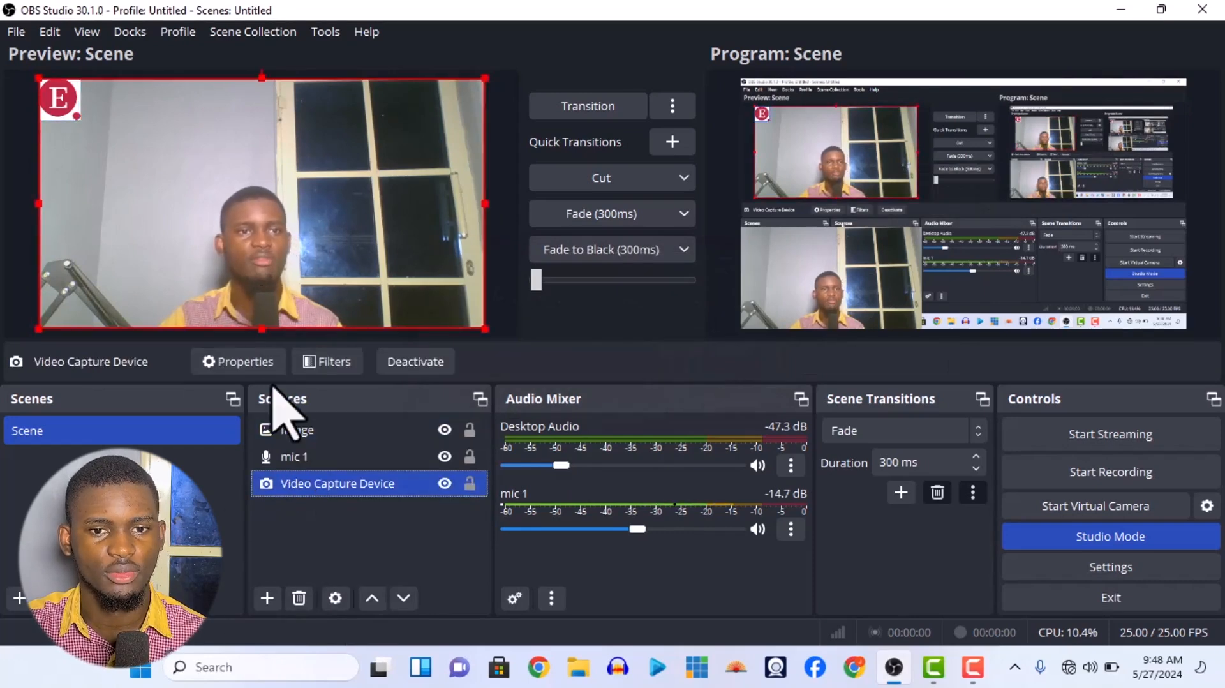
{"action": "left_click", "coordinate": [580, 110]}
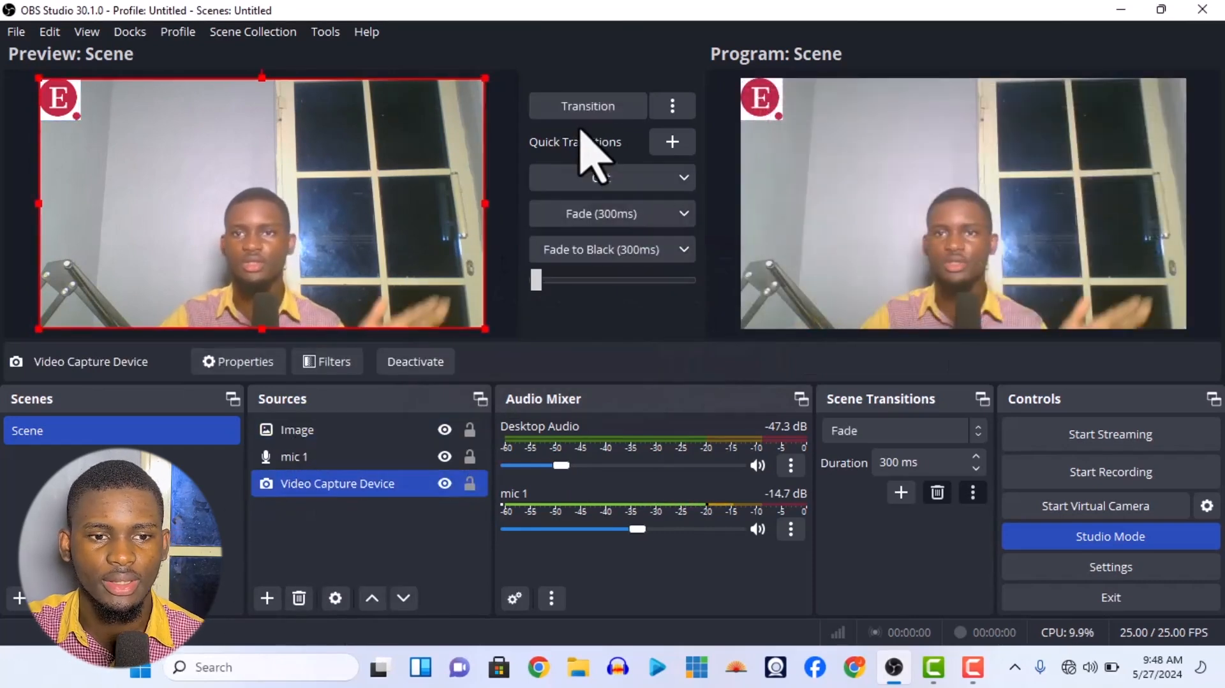
Move the logo image to the lower-left corner of the canvas and send the change to program with a Cut.
{"action": "left_click", "coordinate": [345, 431]}
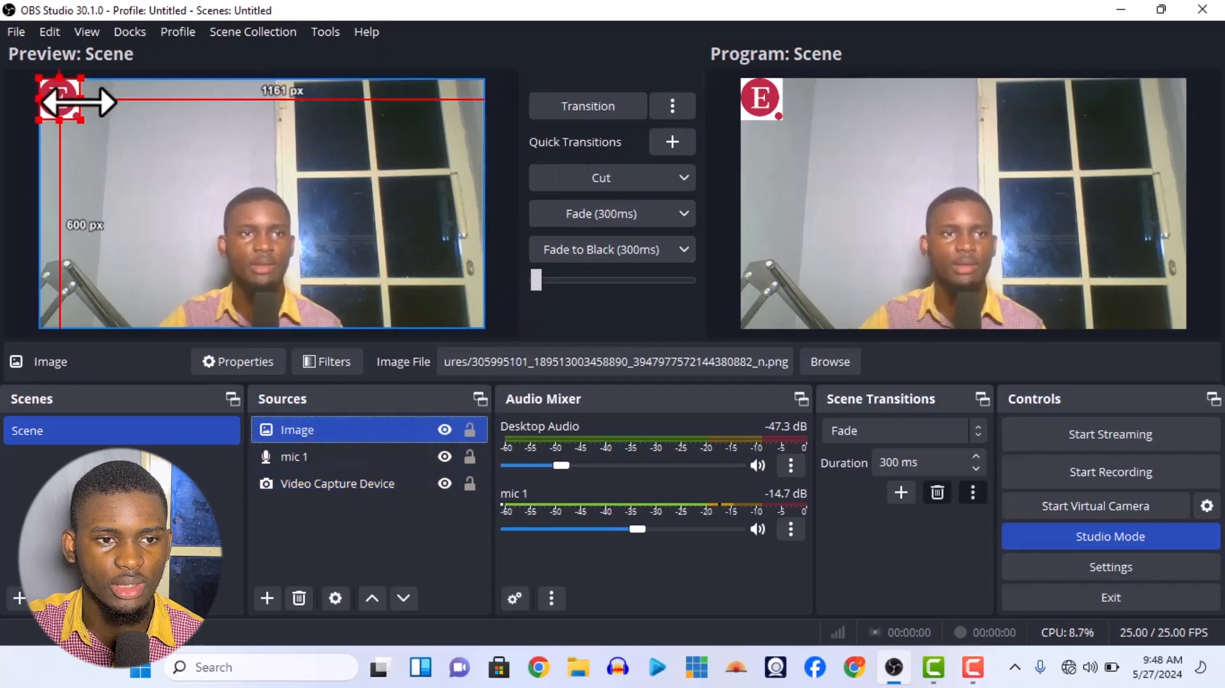
{"action": "left_click_drag", "start_coordinate": [67, 106], "coordinate": [67, 316]}
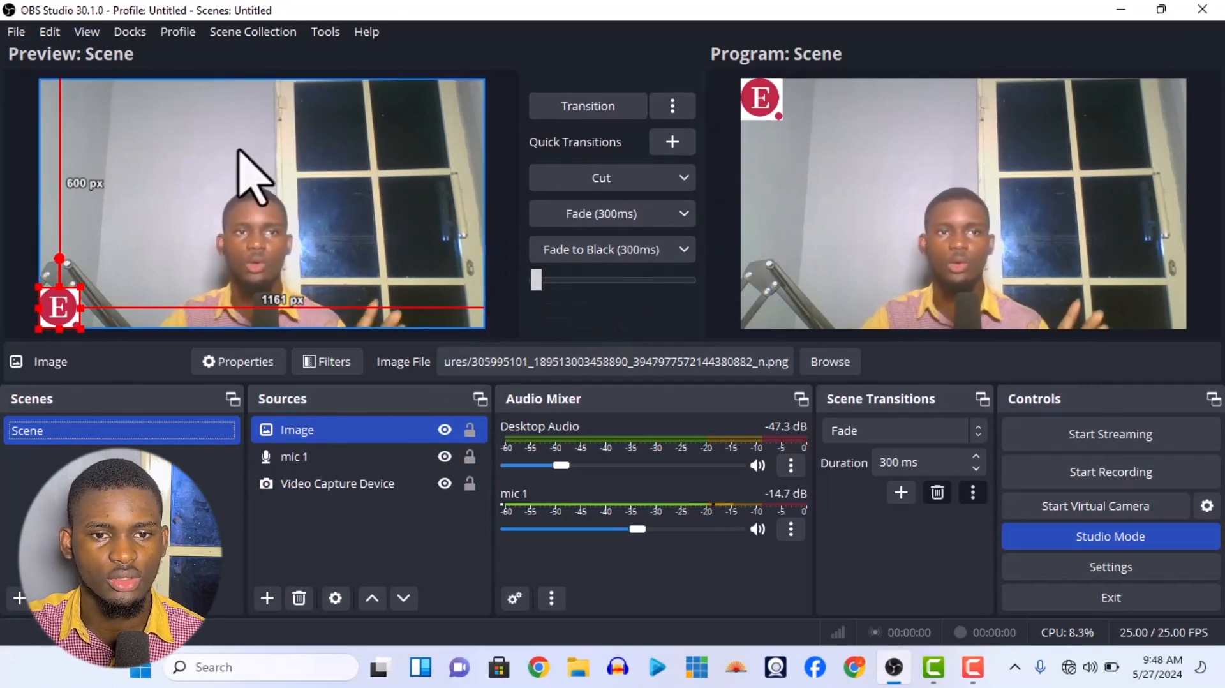
{"action": "left_click", "coordinate": [600, 184]}
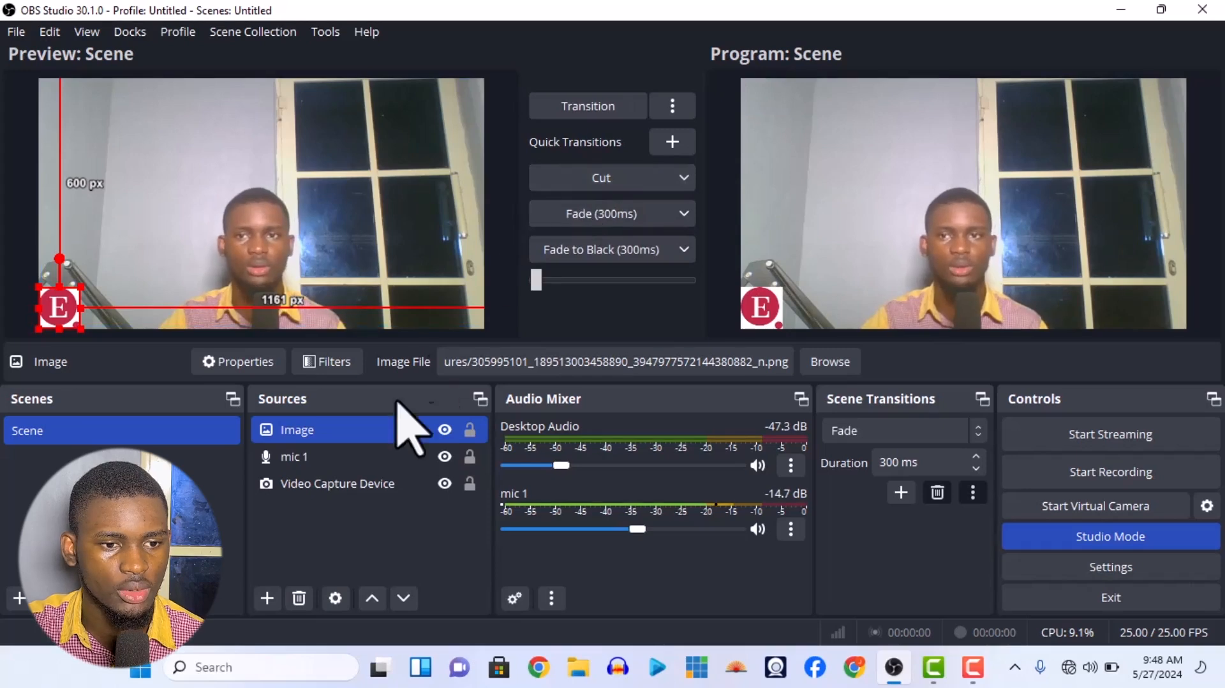
Add a scene named Scene 2 and create a new Media Source in it with the default name.
{"action": "left_click", "coordinate": [21, 598]}
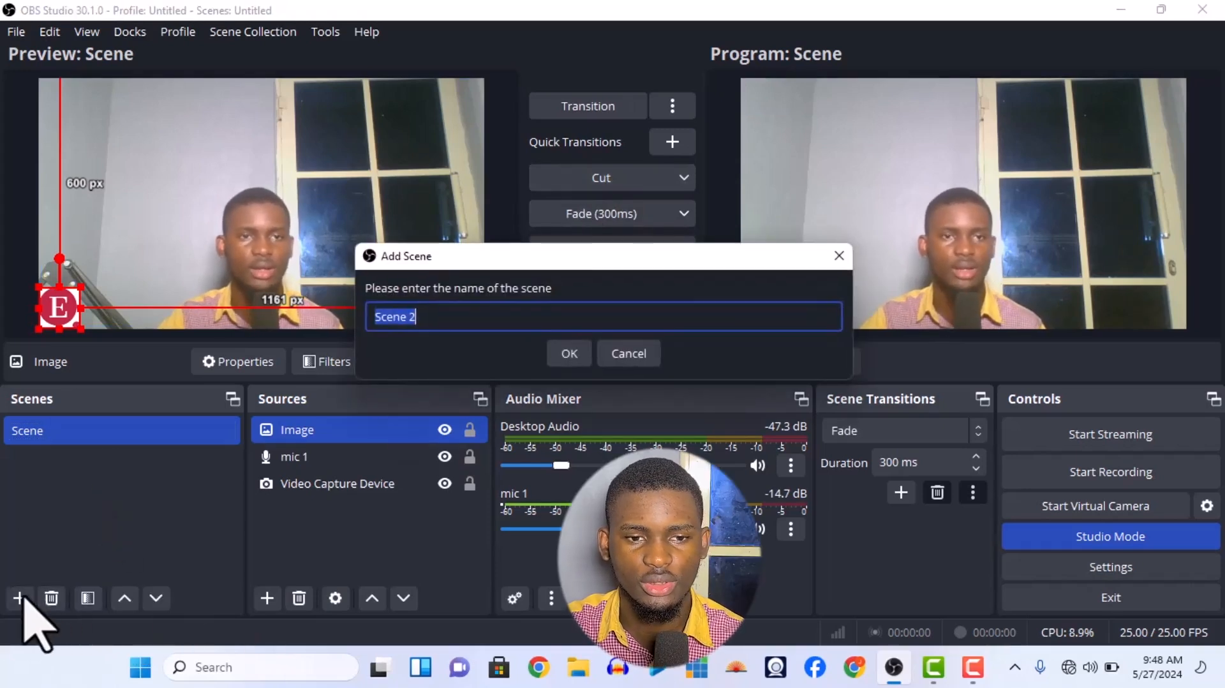
{"action": "left_click", "coordinate": [569, 357]}
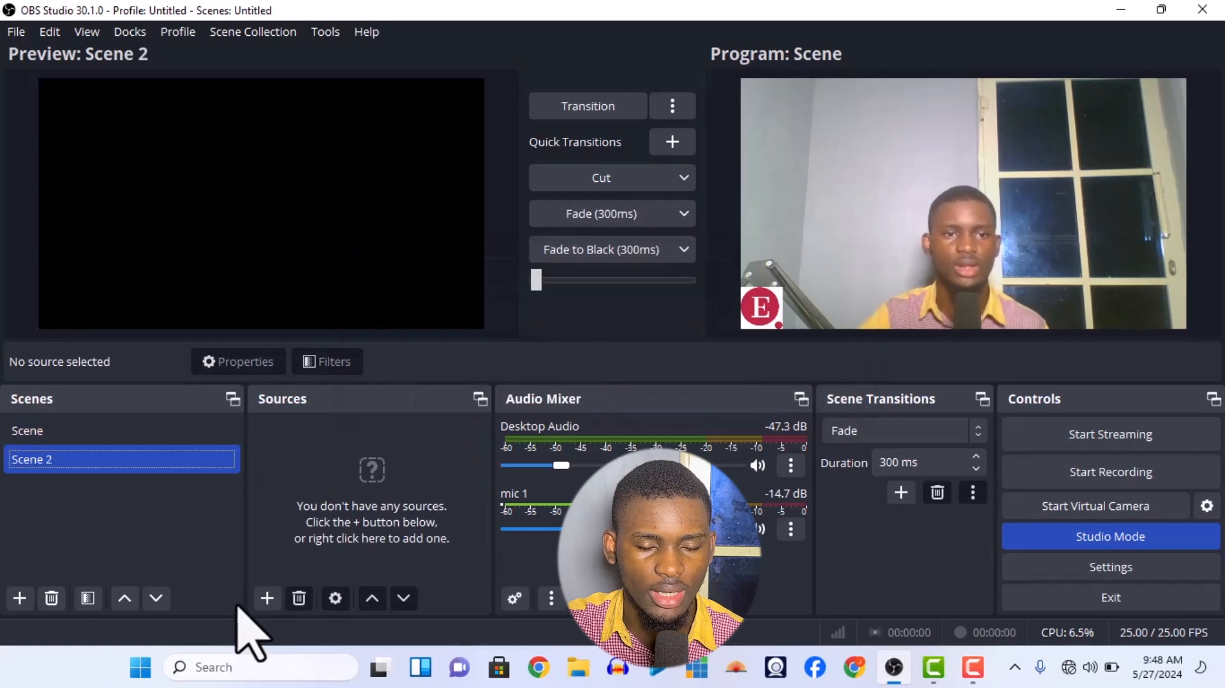
{"action": "left_click", "coordinate": [267, 598]}
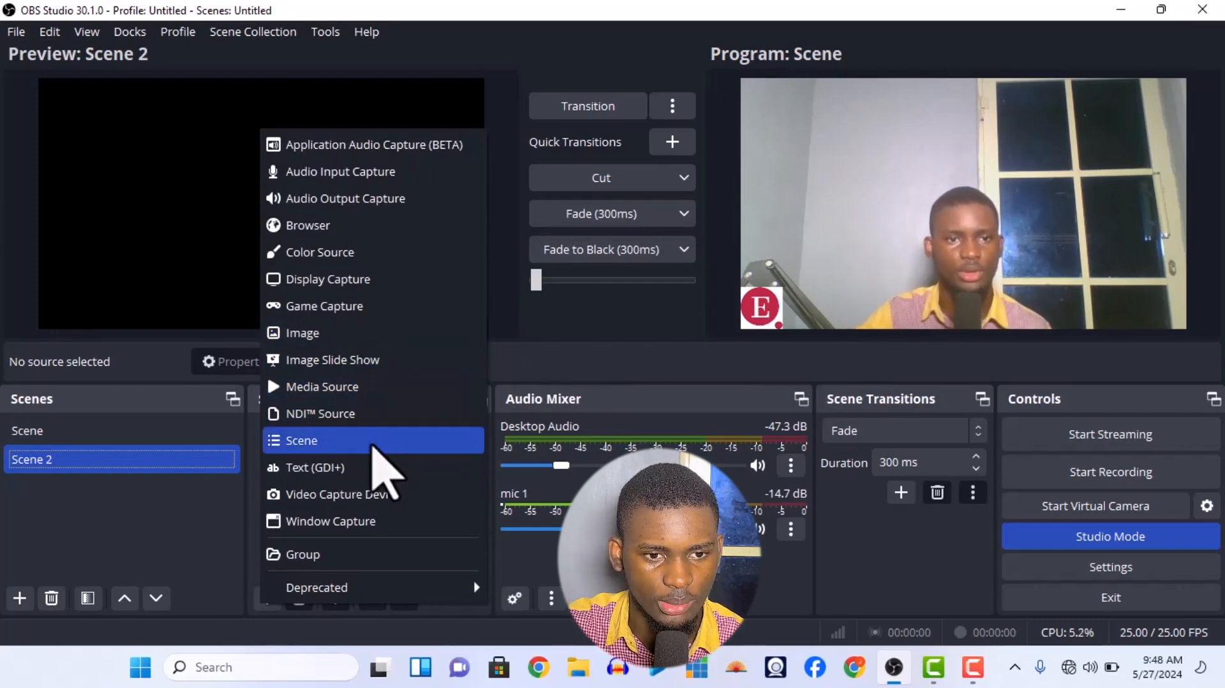
{"action": "left_click", "coordinate": [352, 389]}
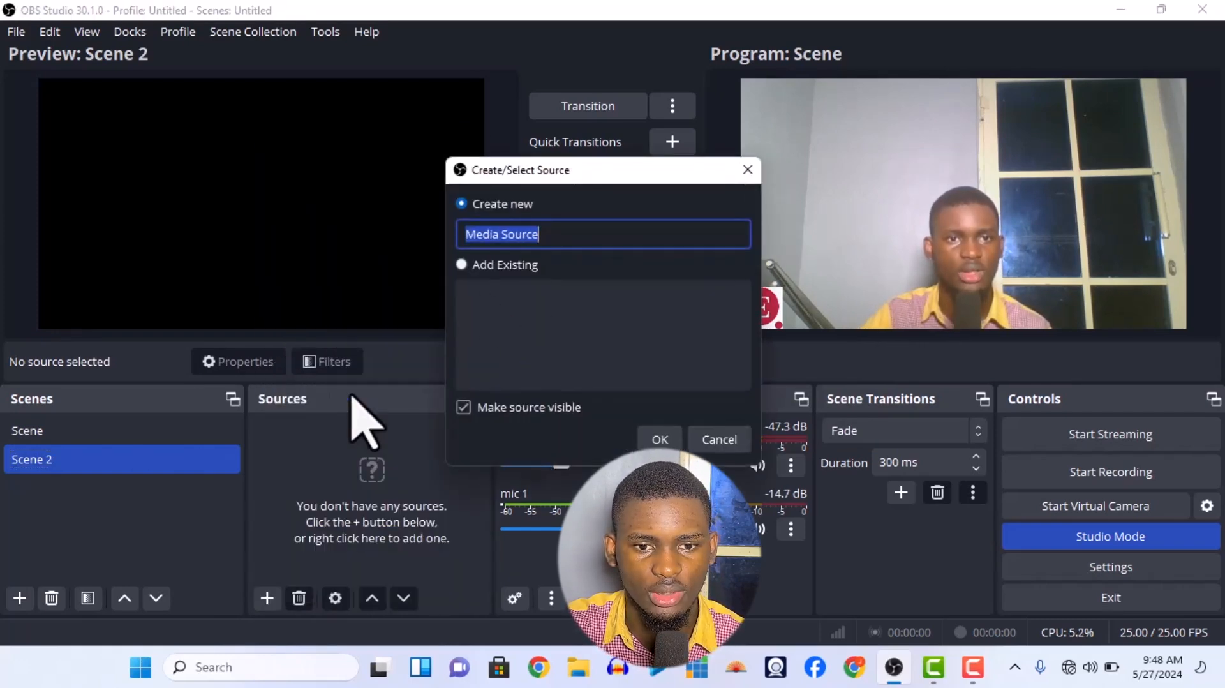
{"action": "left_click", "coordinate": [657, 440]}
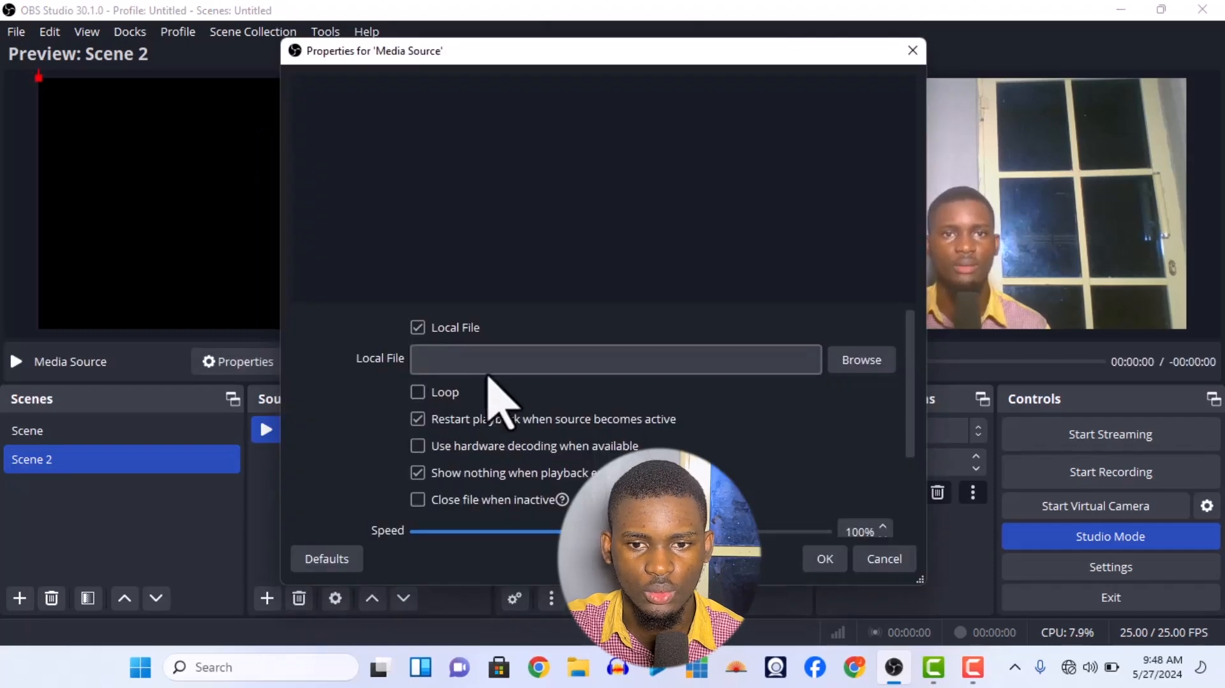
Set the media source's local file to Ajo Esan 17-05-2024.mp4 from the Radio Program videos folder, and select the source.
{"action": "left_click", "coordinate": [881, 361]}
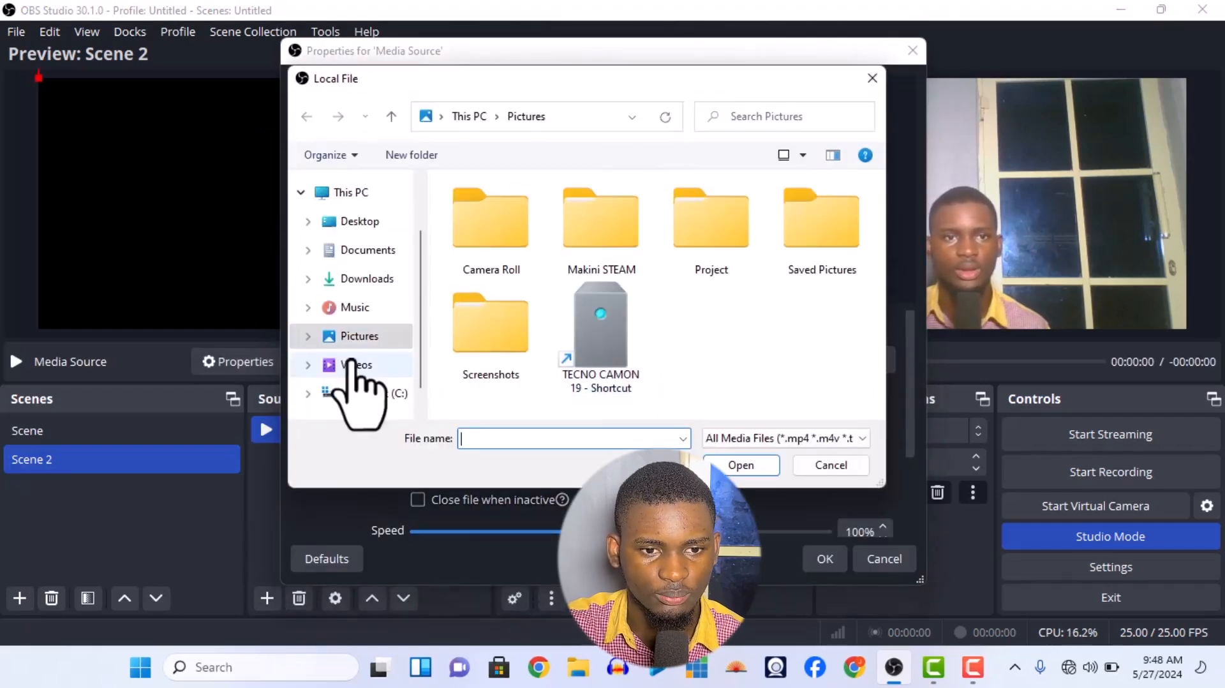
{"action": "left_click", "coordinate": [357, 329]}
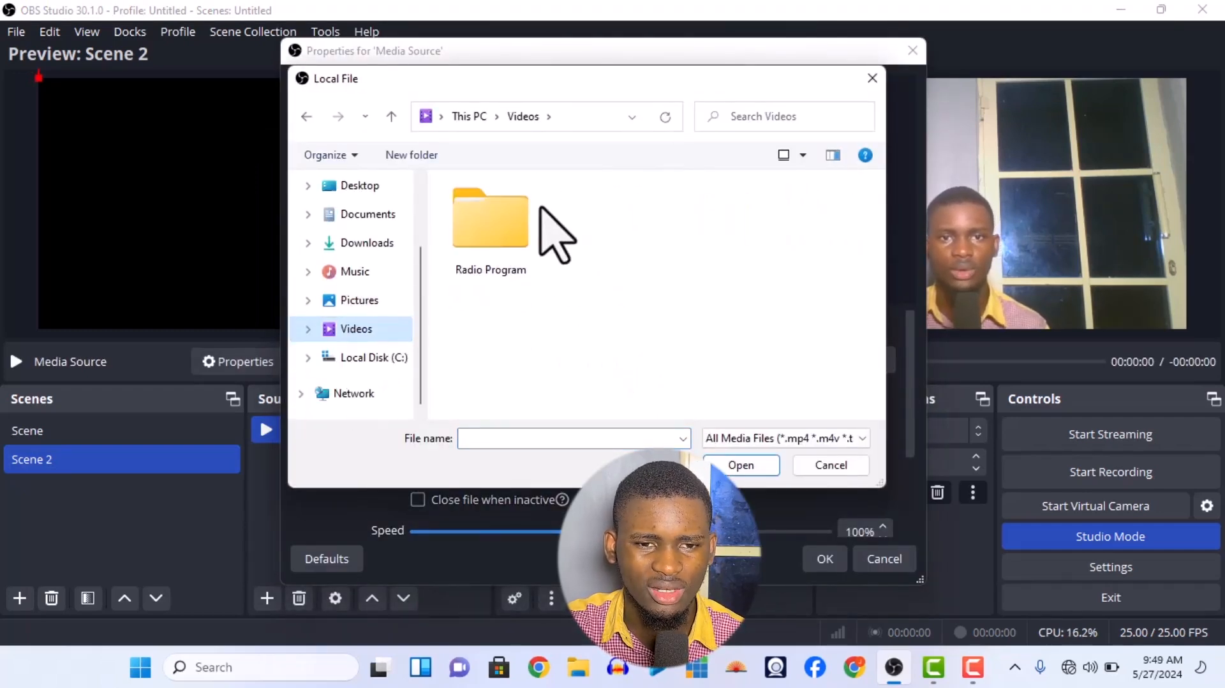
{"action": "double_click", "coordinate": [493, 260]}
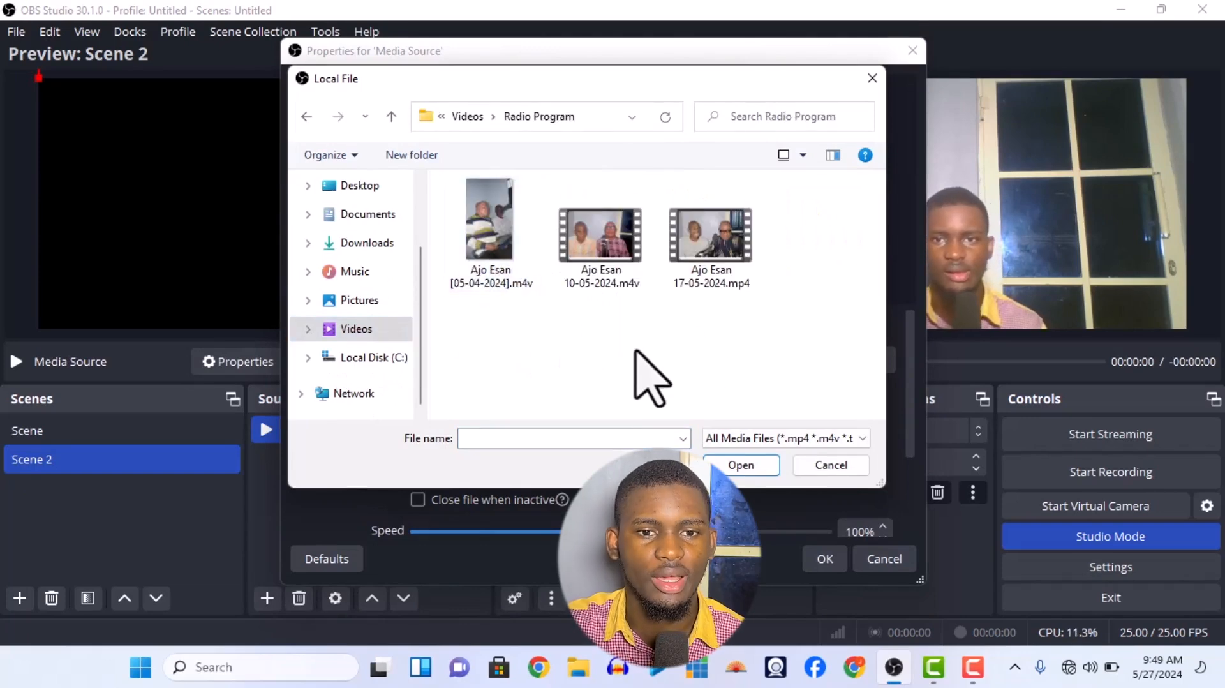
{"action": "left_click", "coordinate": [608, 275]}
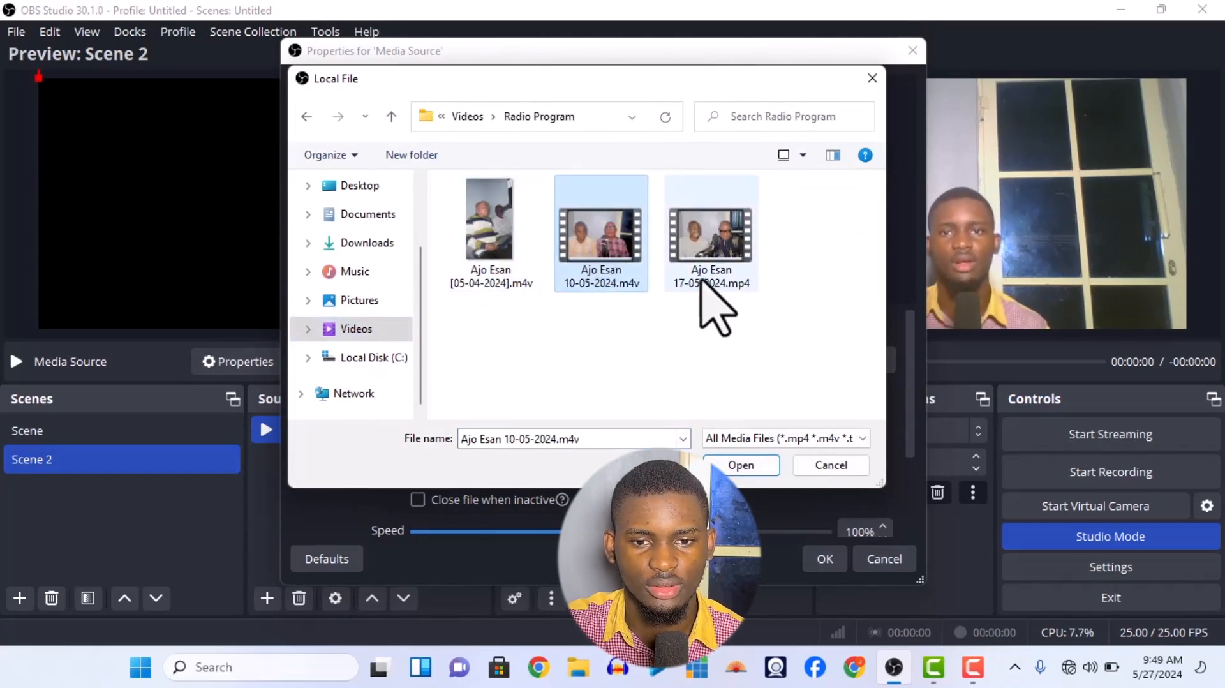
{"action": "left_click", "coordinate": [708, 295]}
{"action": "left_click", "coordinate": [737, 471]}
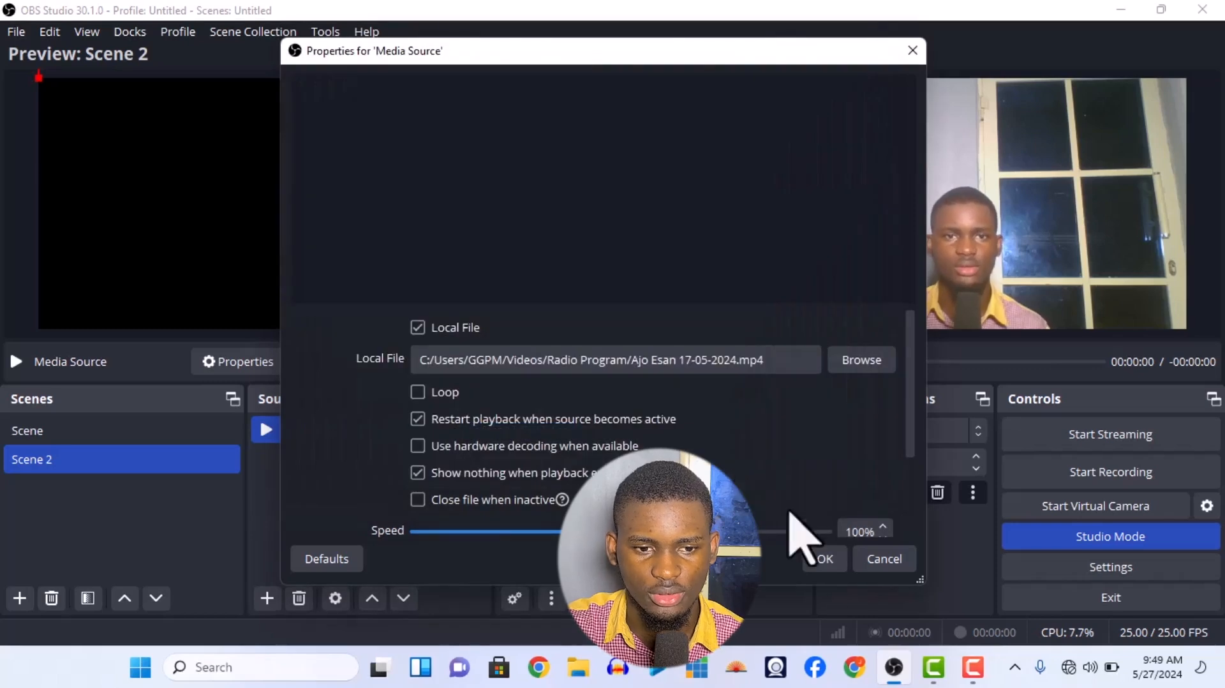
{"action": "left_click", "coordinate": [822, 561]}
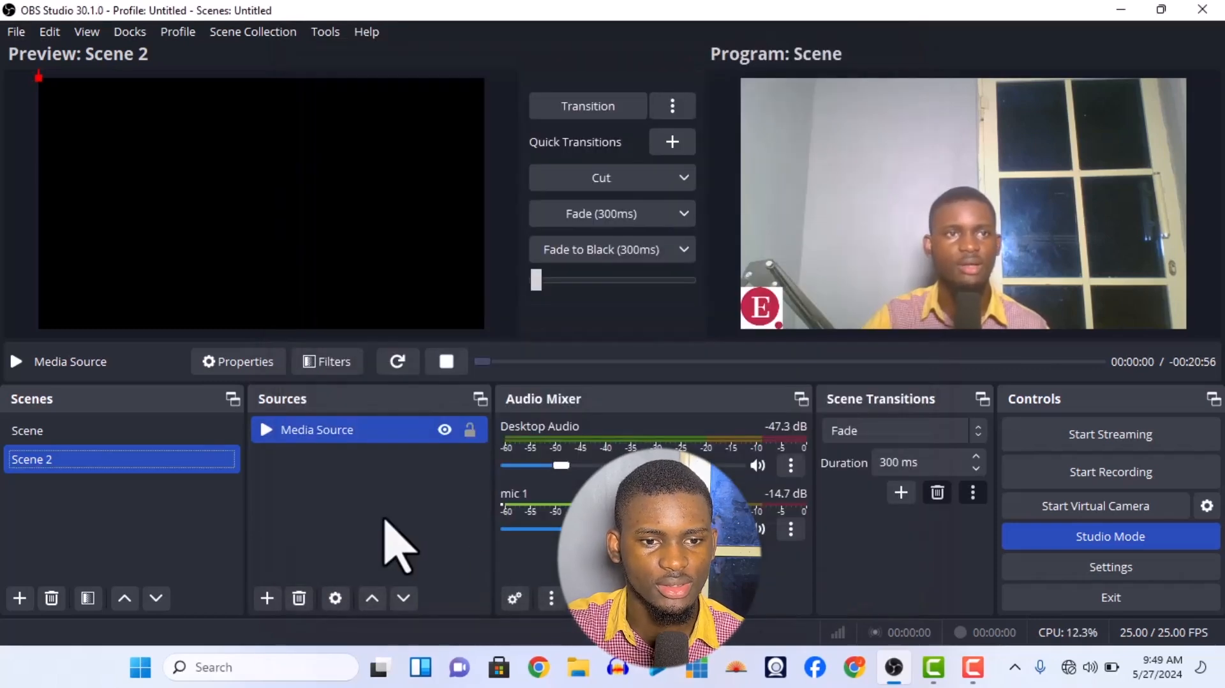
{"action": "left_click", "coordinate": [364, 432]}
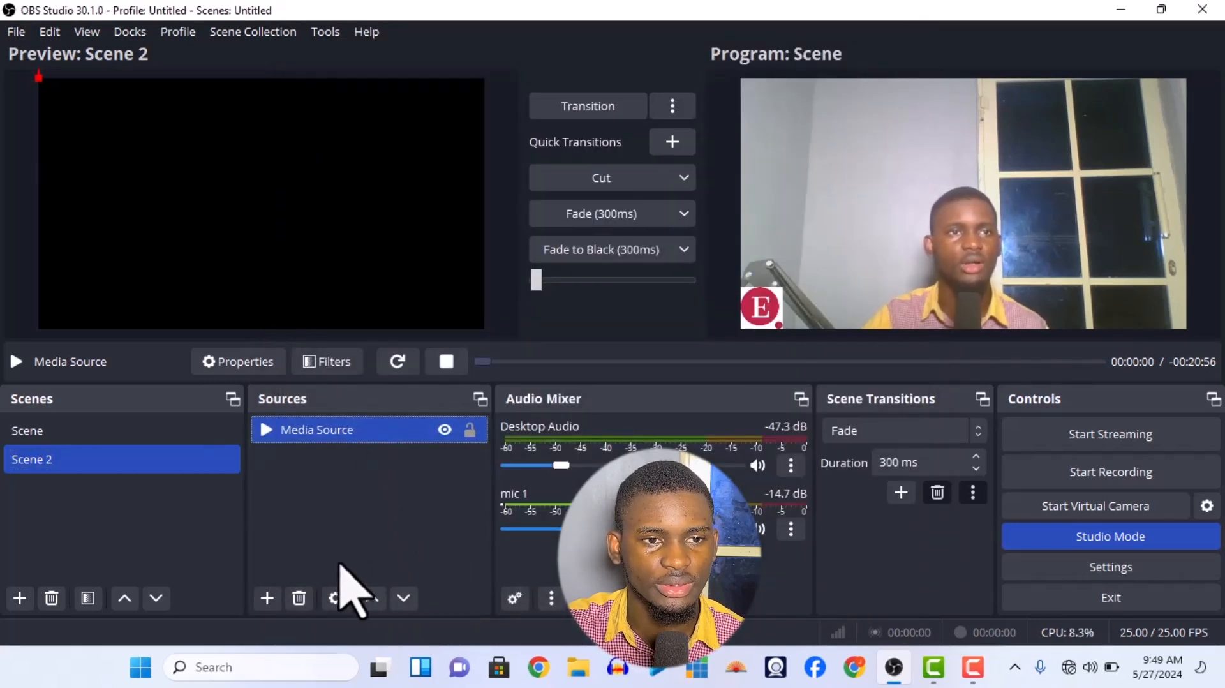
Send Scene 2 to program with a Fade, and swap the preview and program scenes twice more with Cut.
{"action": "left_click", "coordinate": [639, 211]}
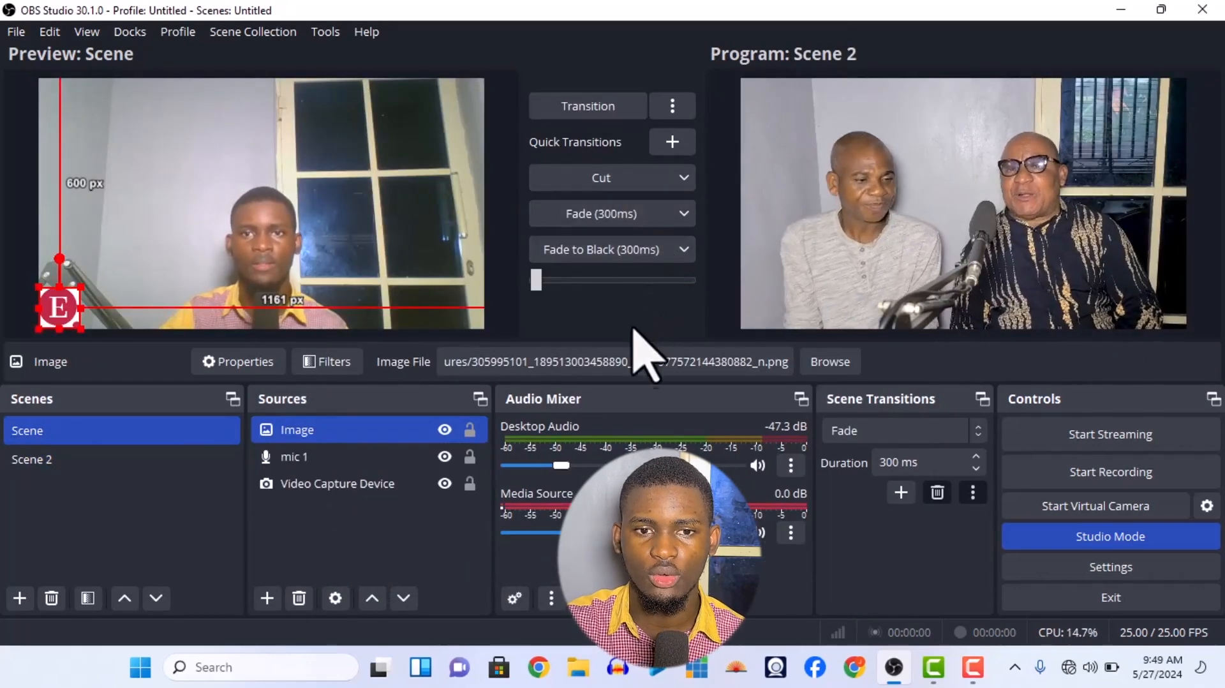
{"action": "left_click", "coordinate": [607, 185]}
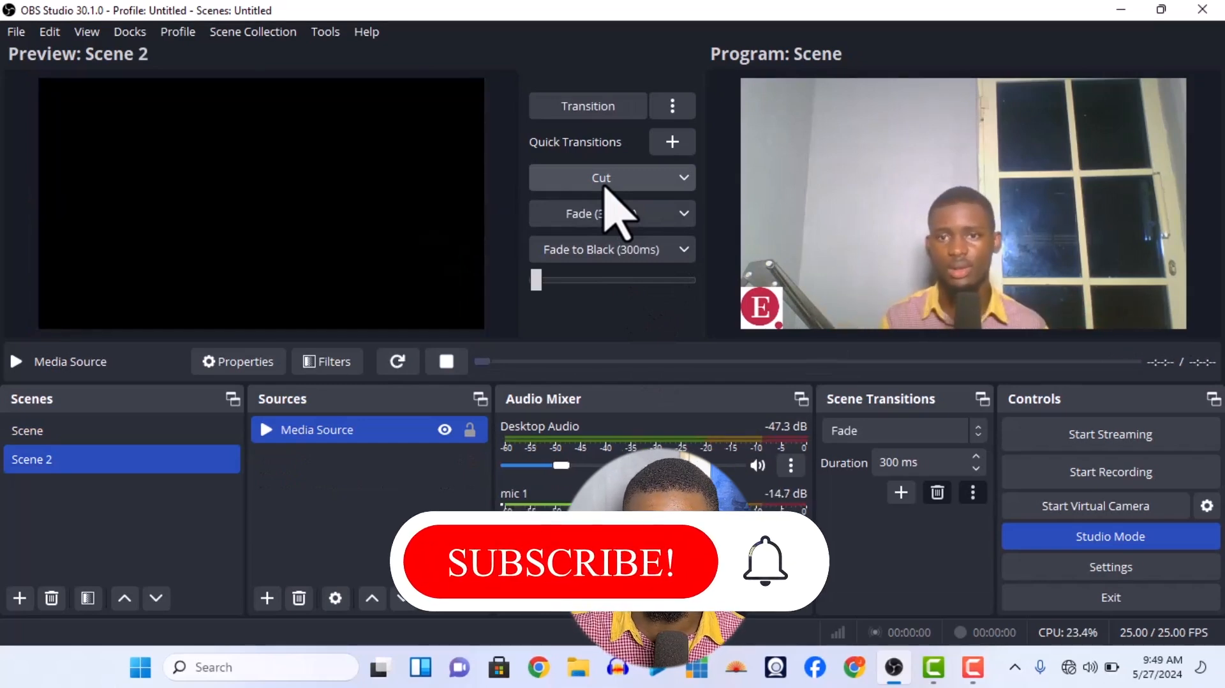
{"action": "left_click", "coordinate": [228, 151]}
{"action": "left_click", "coordinate": [632, 177]}
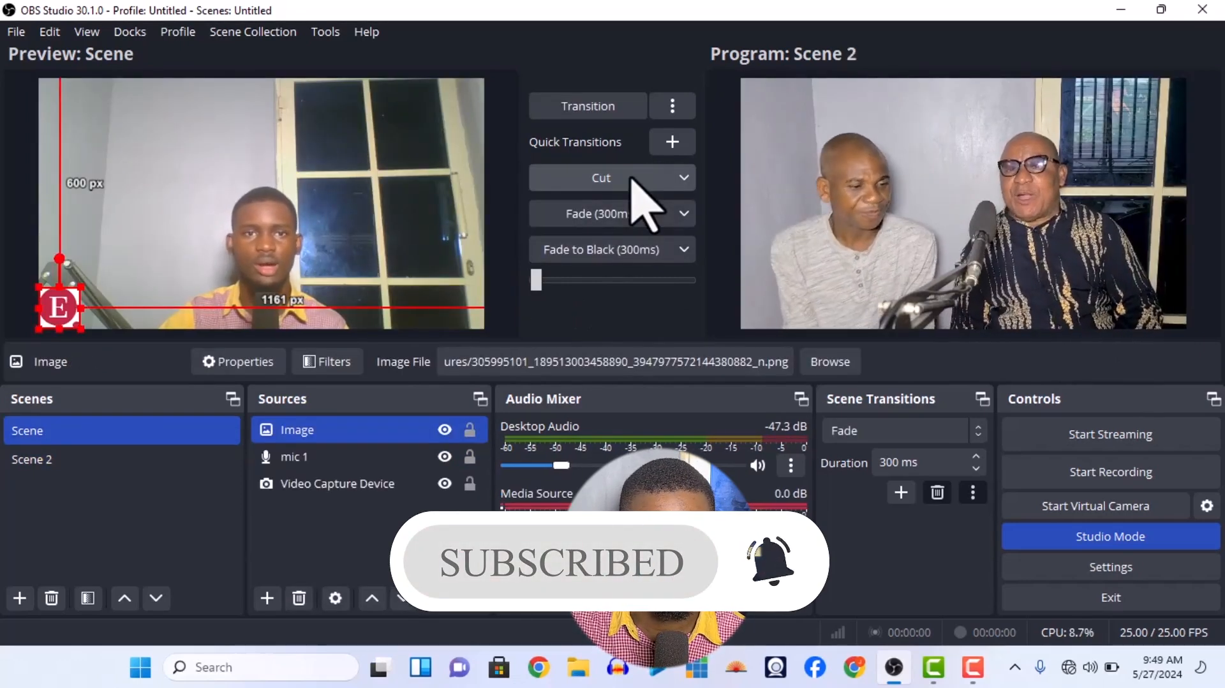
Switch the preview back and forth between Scene 2 and Scene, ending with Scene in the preview.
{"action": "left_click", "coordinate": [123, 457]}
{"action": "left_click", "coordinate": [123, 440]}
{"action": "left_click", "coordinate": [123, 459]}
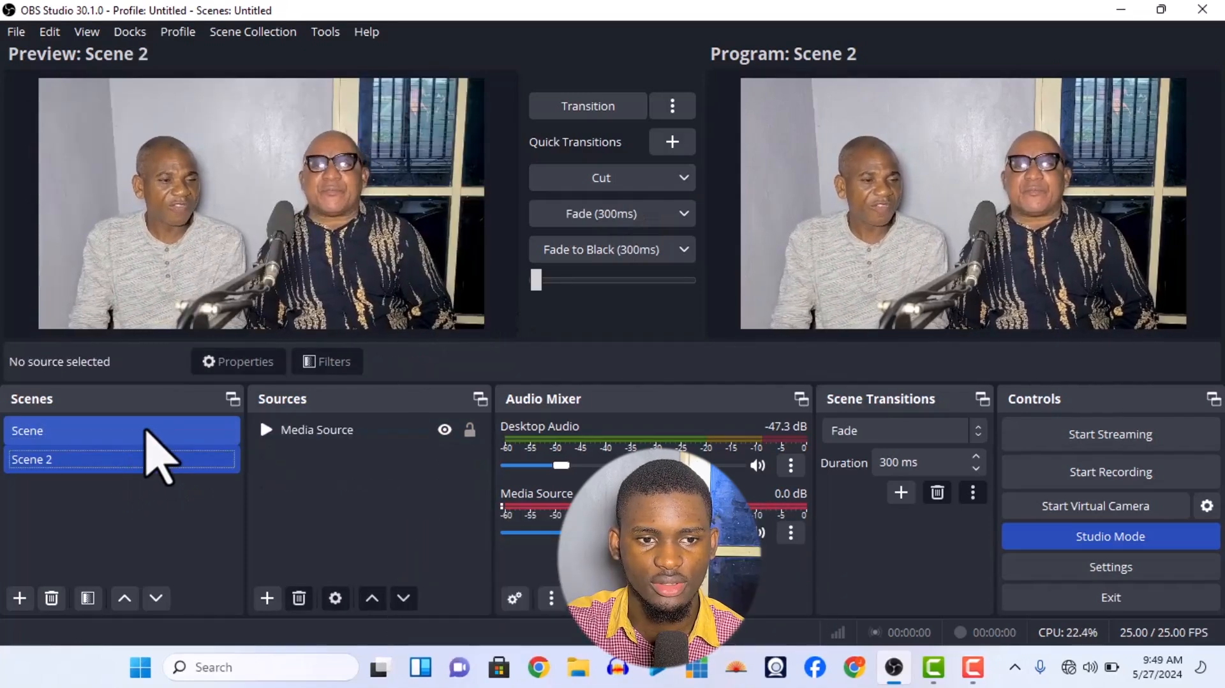
{"action": "left_click", "coordinate": [149, 431]}
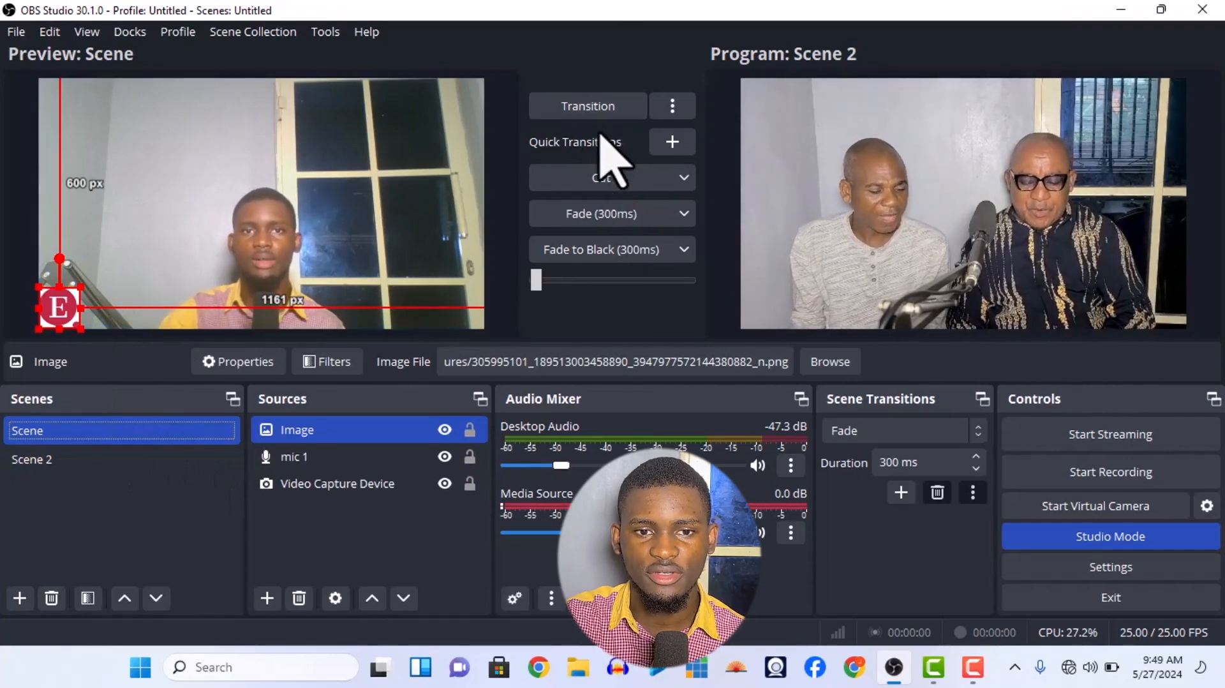
Swap the preview and program scenes twice each with Fade, Cut and the main Transition.
{"action": "left_click", "coordinate": [616, 216]}
{"action": "left_click", "coordinate": [617, 215]}
{"action": "left_click", "coordinate": [622, 181]}
{"action": "left_click", "coordinate": [623, 182]}
{"action": "left_click", "coordinate": [619, 108]}
{"action": "left_click", "coordinate": [622, 112]}
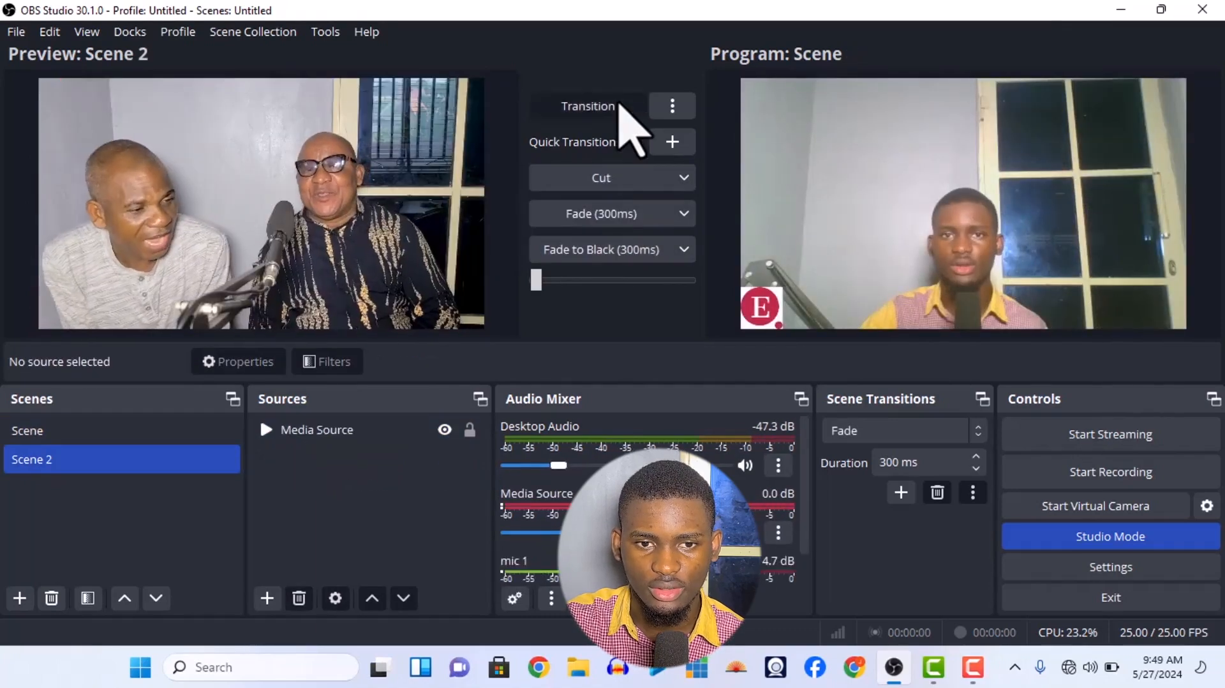
{"action": "left_click", "coordinate": [670, 145]}
{"action": "left_click", "coordinate": [741, 239]}
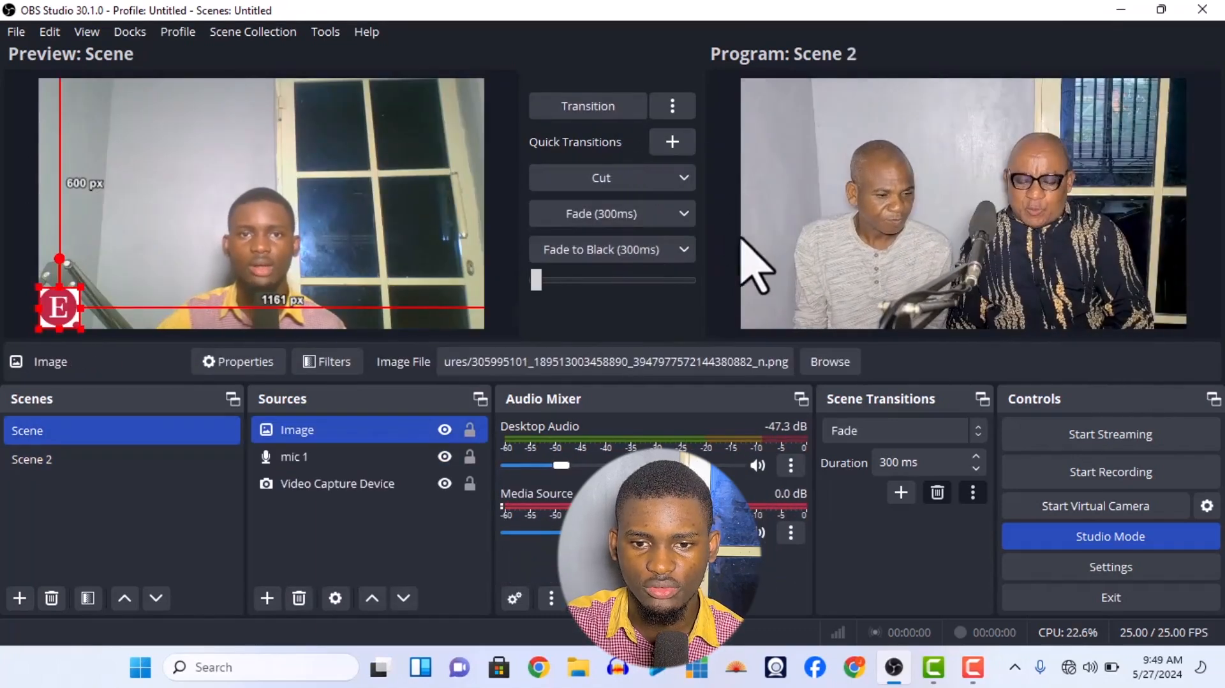
Add a Swipe scene transition with the default name and its direction set to Left.
{"action": "left_click", "coordinate": [900, 494]}
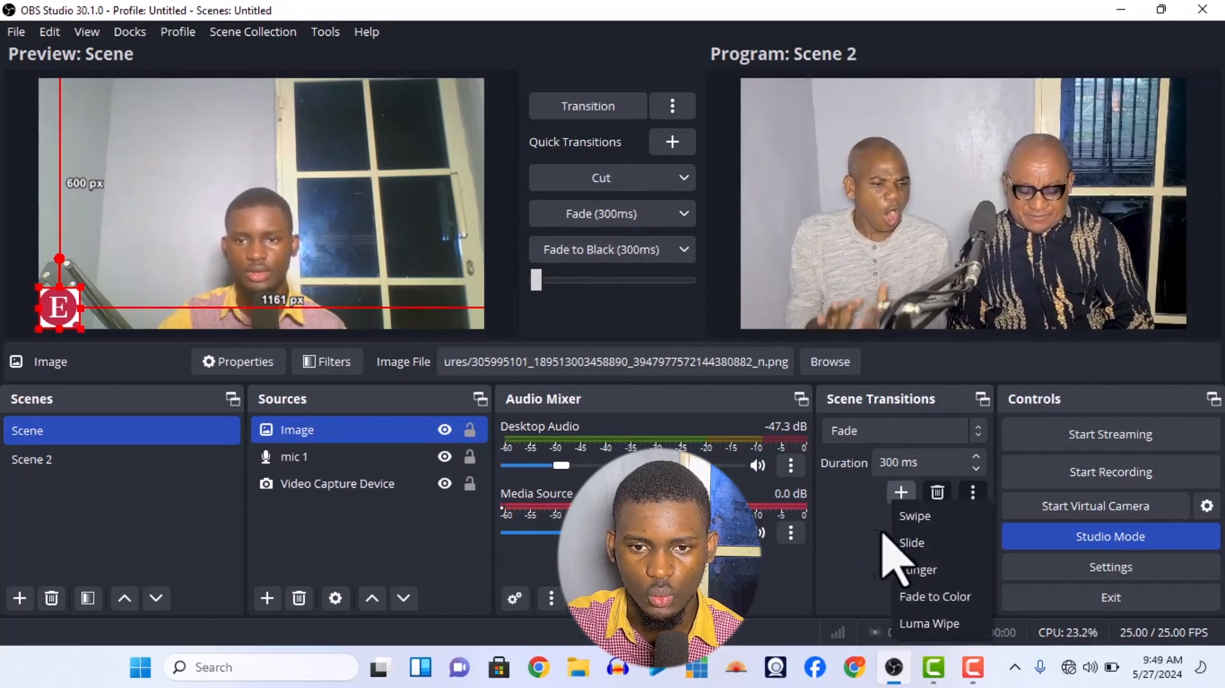
{"action": "left_click", "coordinate": [913, 517]}
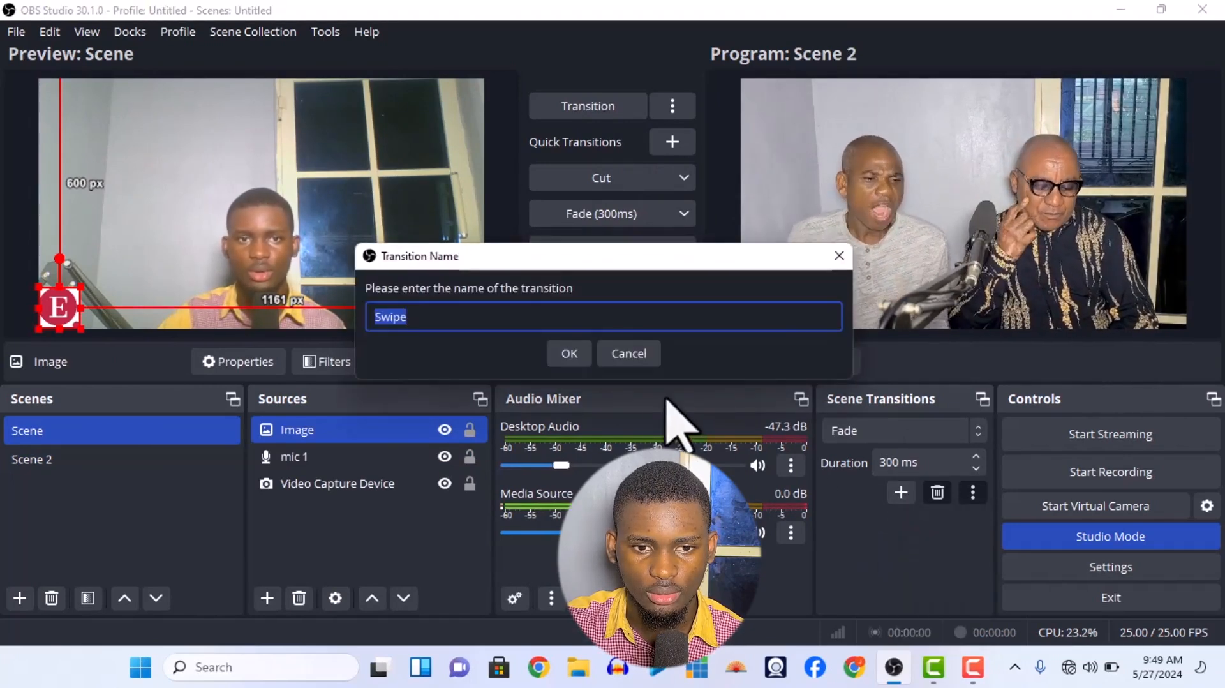
{"action": "left_click", "coordinate": [570, 353]}
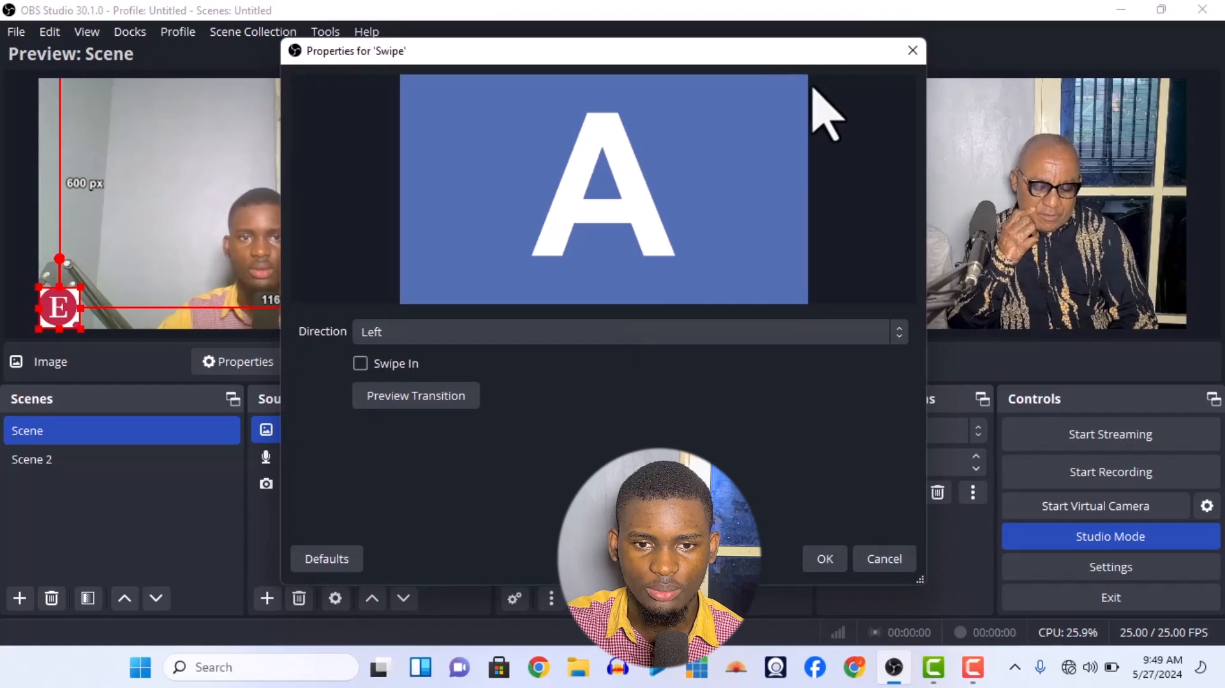
{"action": "left_click", "coordinate": [772, 332]}
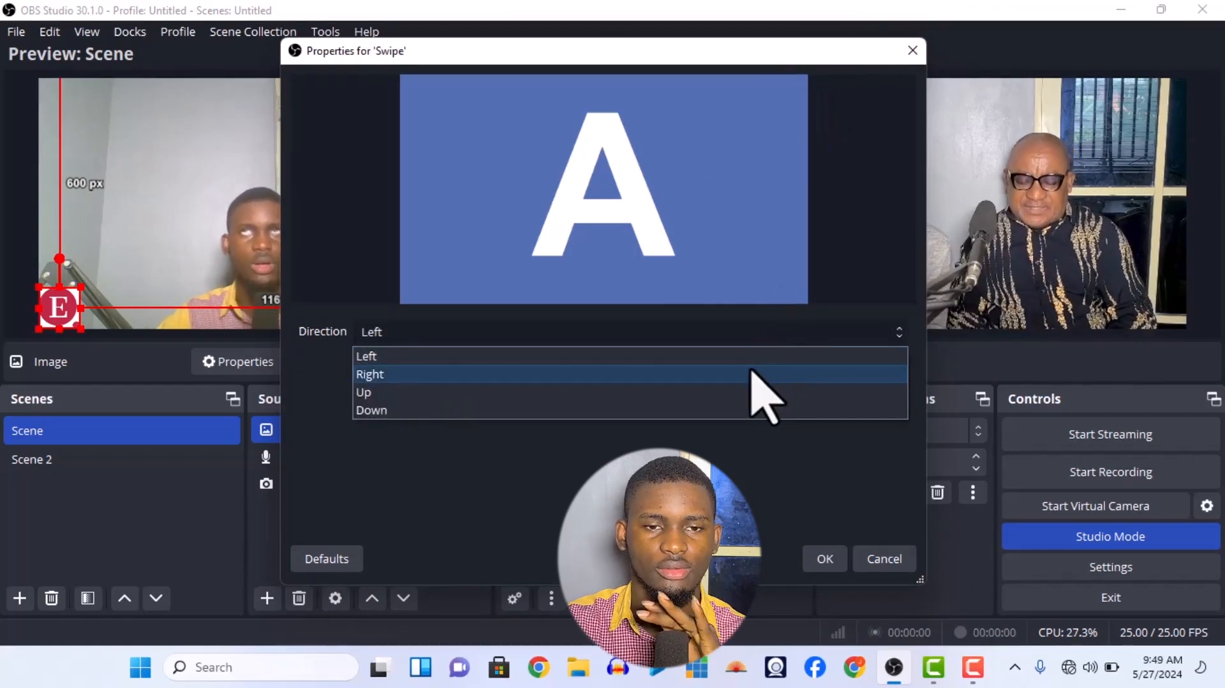
{"action": "left_click", "coordinate": [667, 357]}
{"action": "left_click", "coordinate": [820, 560]}
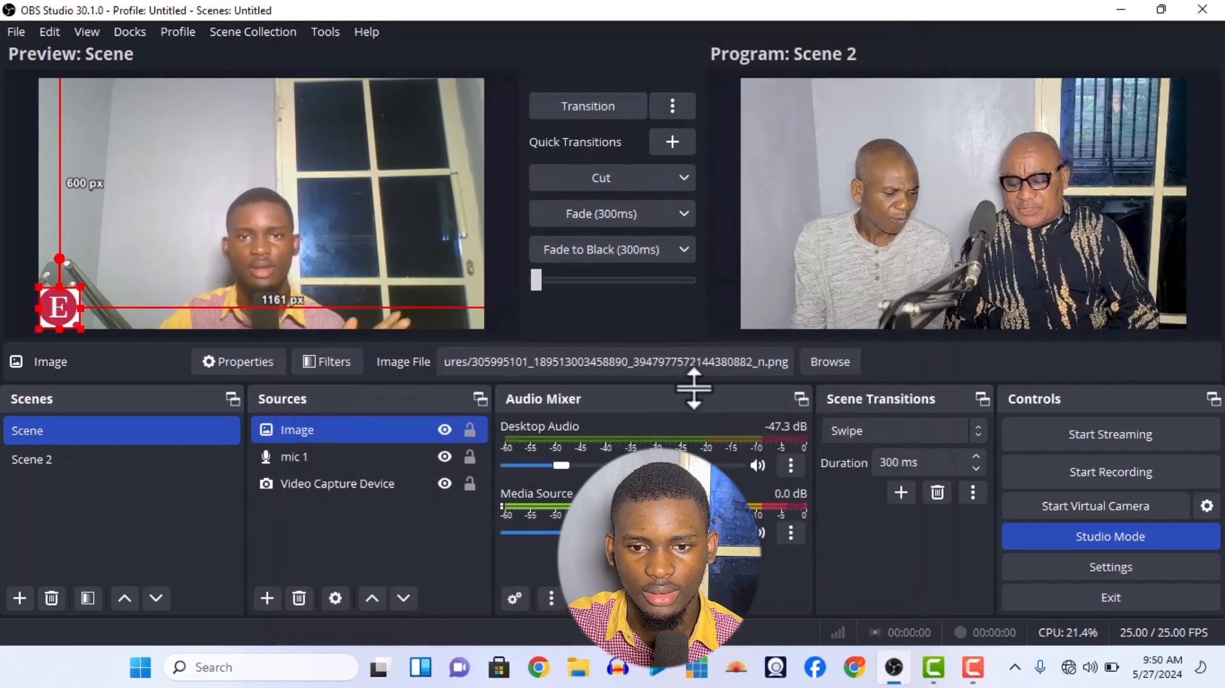
Change the Fade quick transition to Swipe and use it to bring Scene to program.
{"action": "left_click", "coordinate": [683, 214]}
{"action": "left_click", "coordinate": [566, 359]}
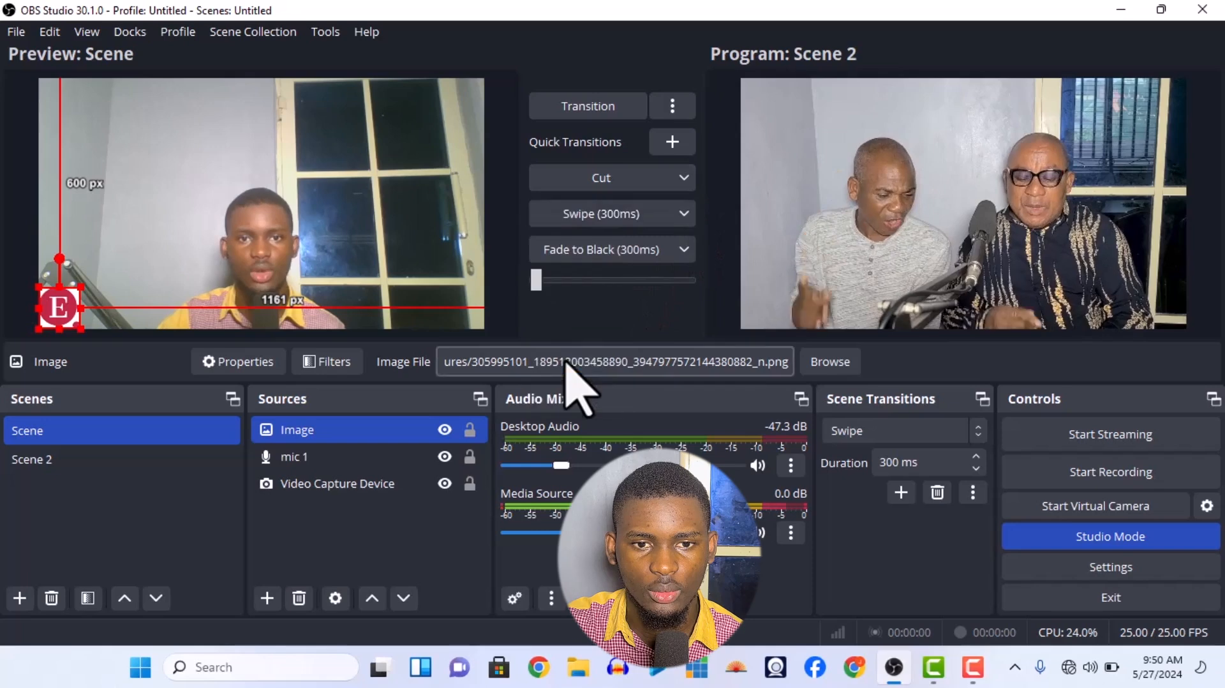
{"action": "left_click", "coordinate": [626, 216]}
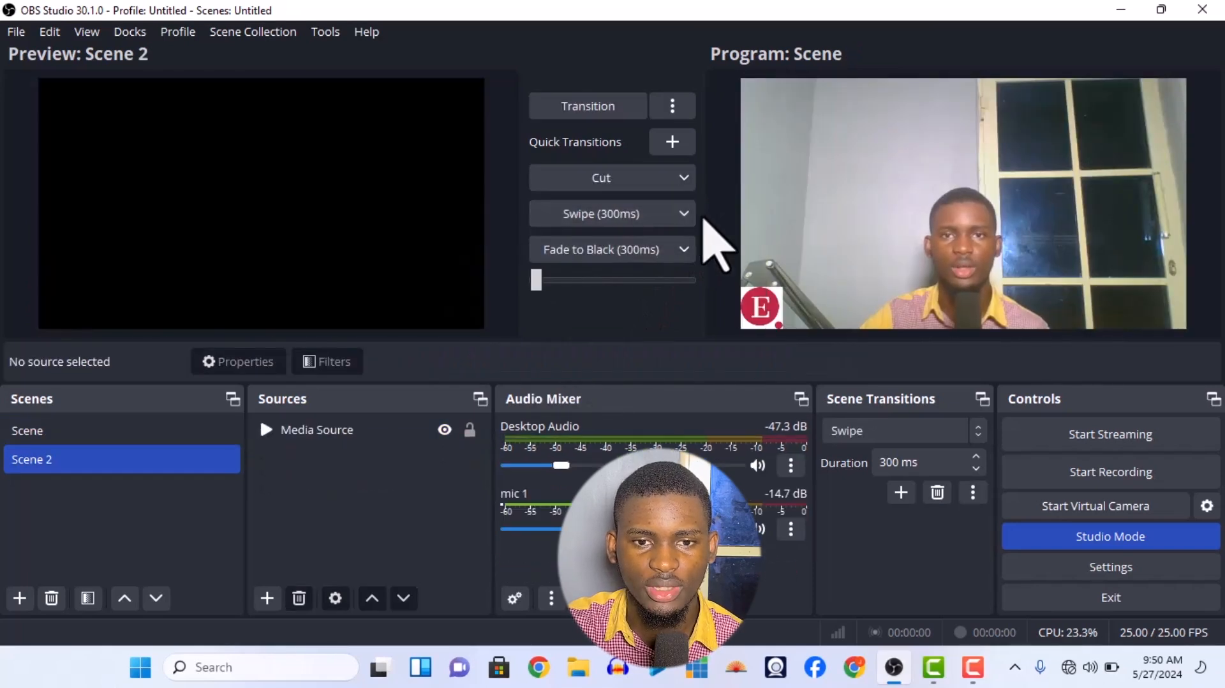
Set the Swipe quick transition's duration to 800 ms and run it to bring Scene 2 to program.
{"action": "left_click", "coordinate": [684, 213]}
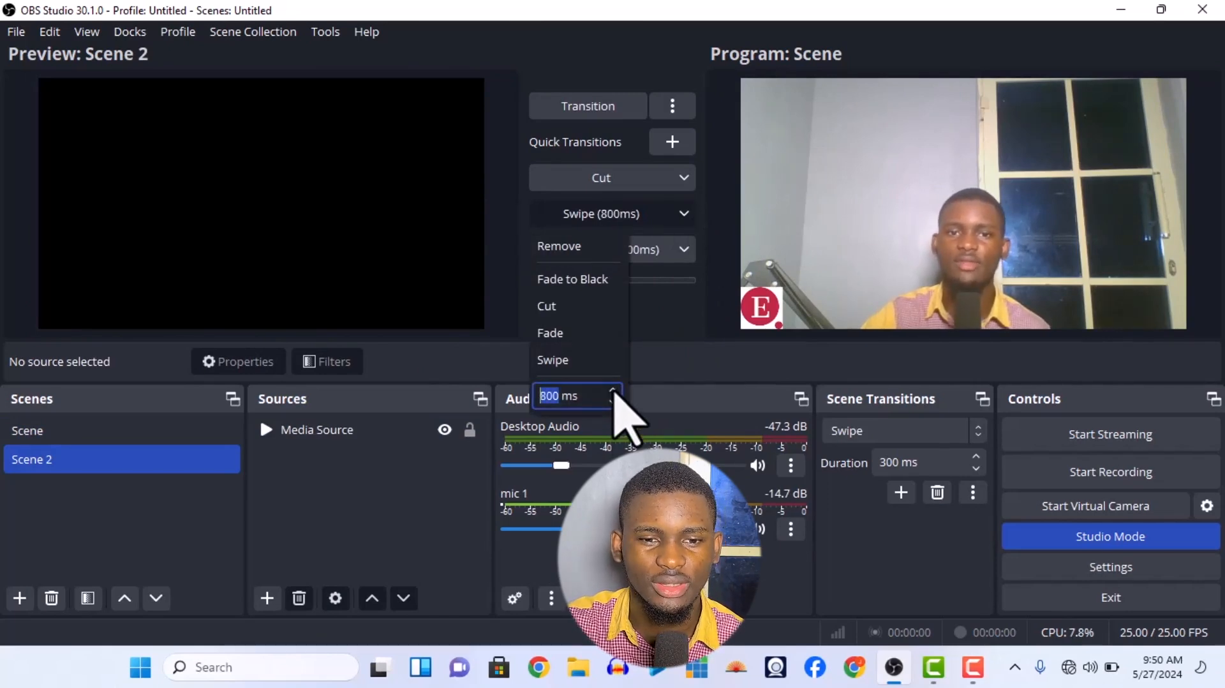
{"action": "left_click", "coordinate": [616, 279]}
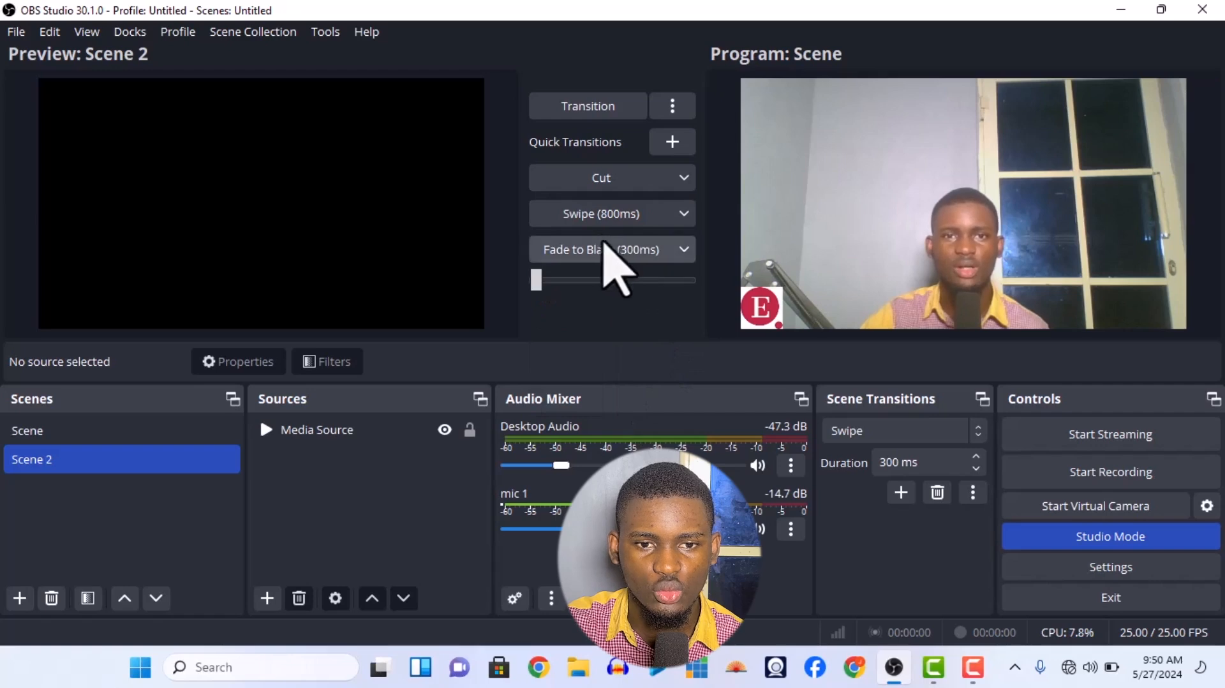
{"action": "left_click", "coordinate": [606, 217]}
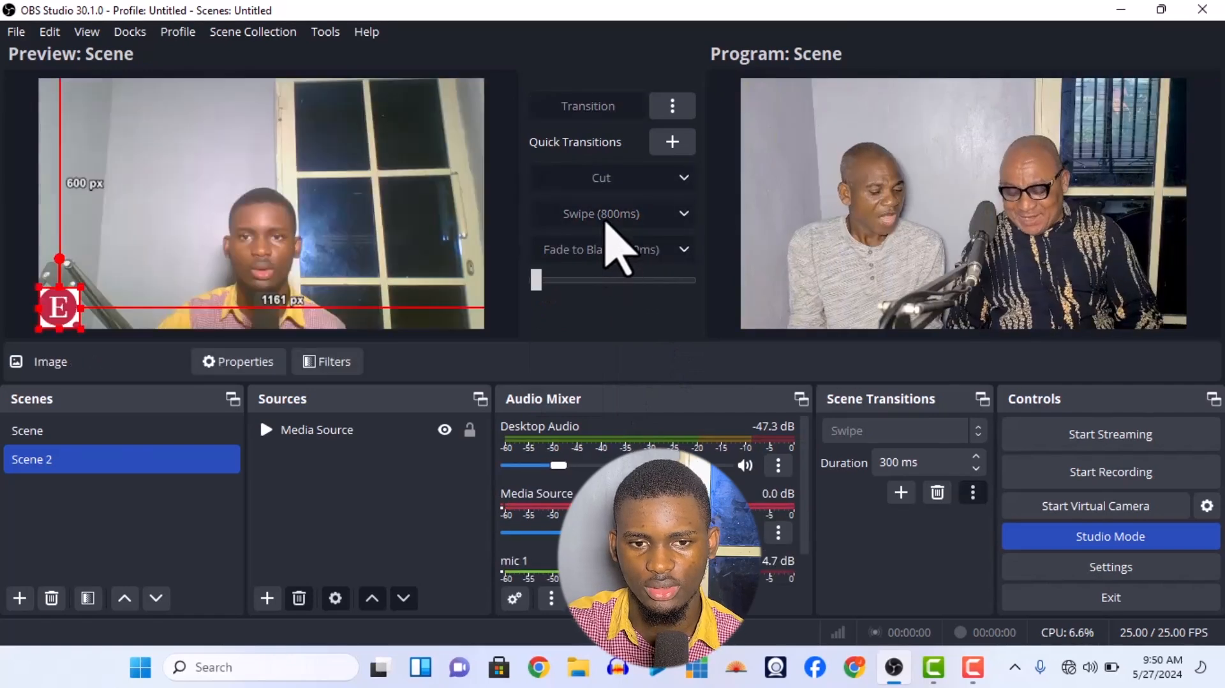
Set the Swipe quick transition's duration to 1200 ms and swap the preview and program scenes twice with it.
{"action": "left_click", "coordinate": [681, 214]}
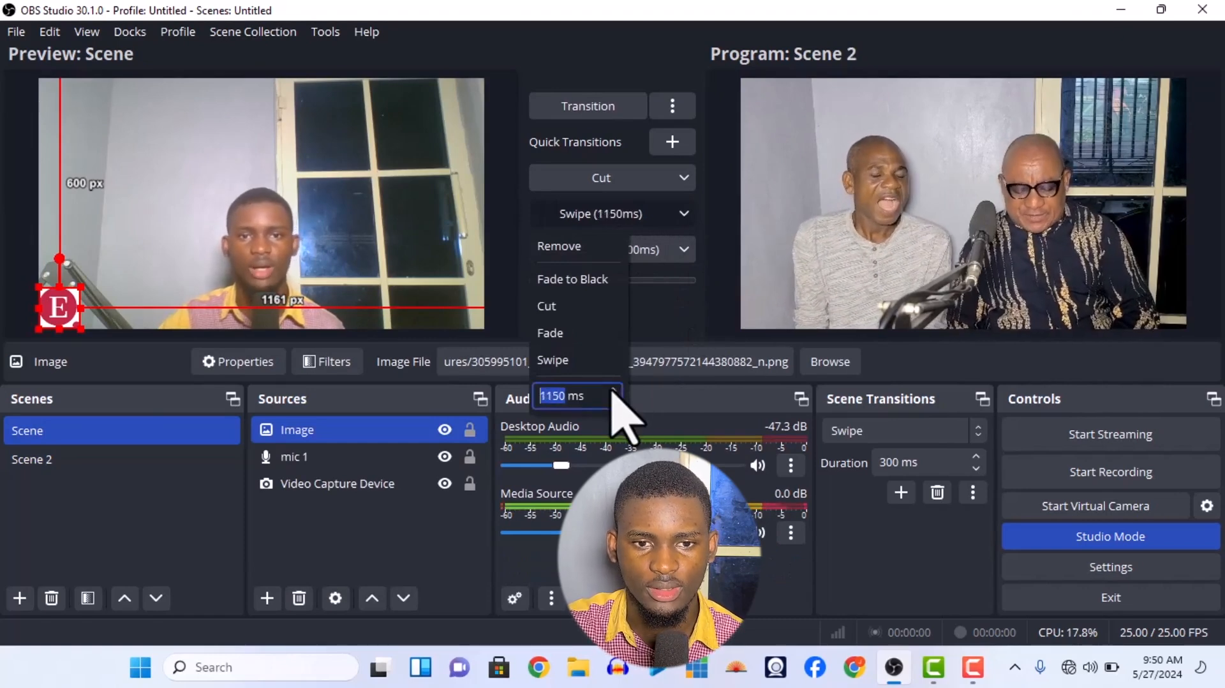
{"action": "key", "text": "Return"}
{"action": "left_click", "coordinate": [590, 220]}
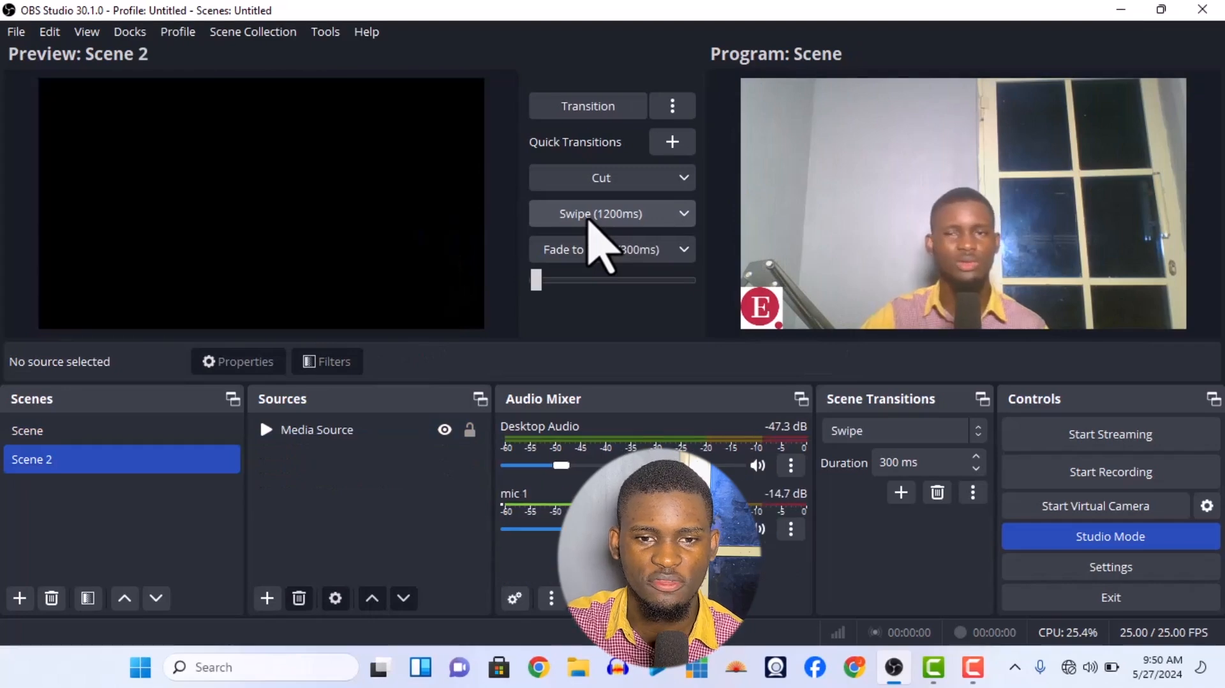
{"action": "left_click", "coordinate": [588, 219]}
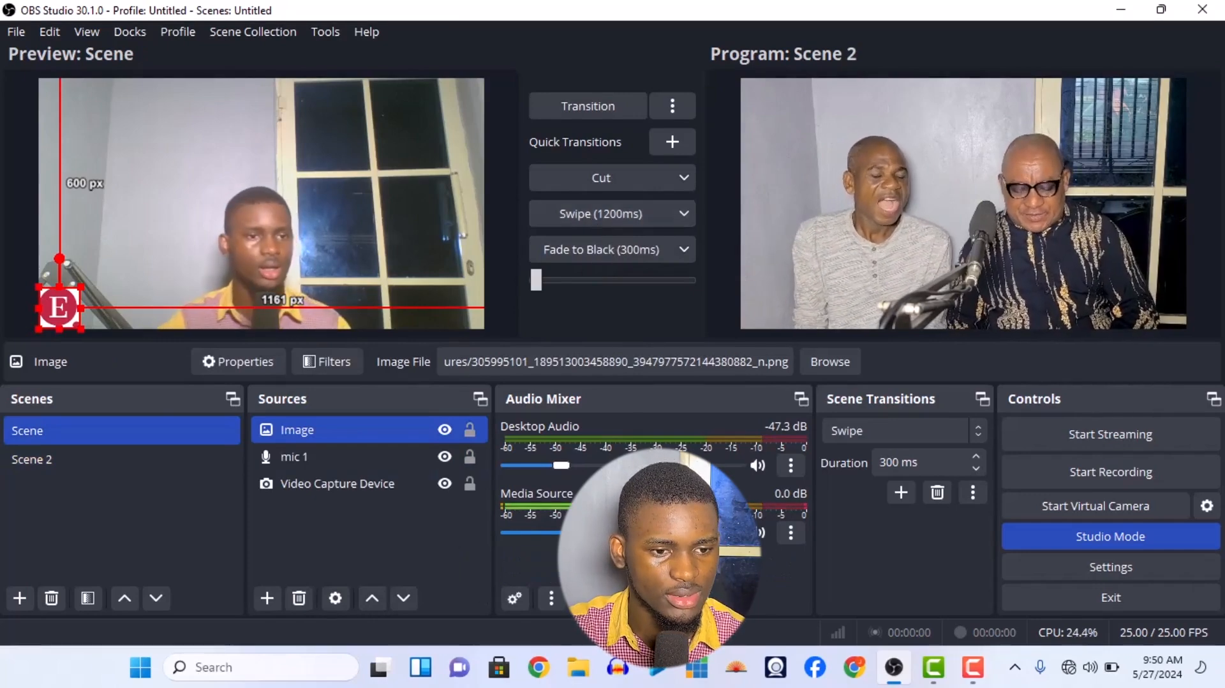
Add a scene named intro and move it below Scene 2 in the scene list.
{"action": "left_click", "coordinate": [20, 598]}
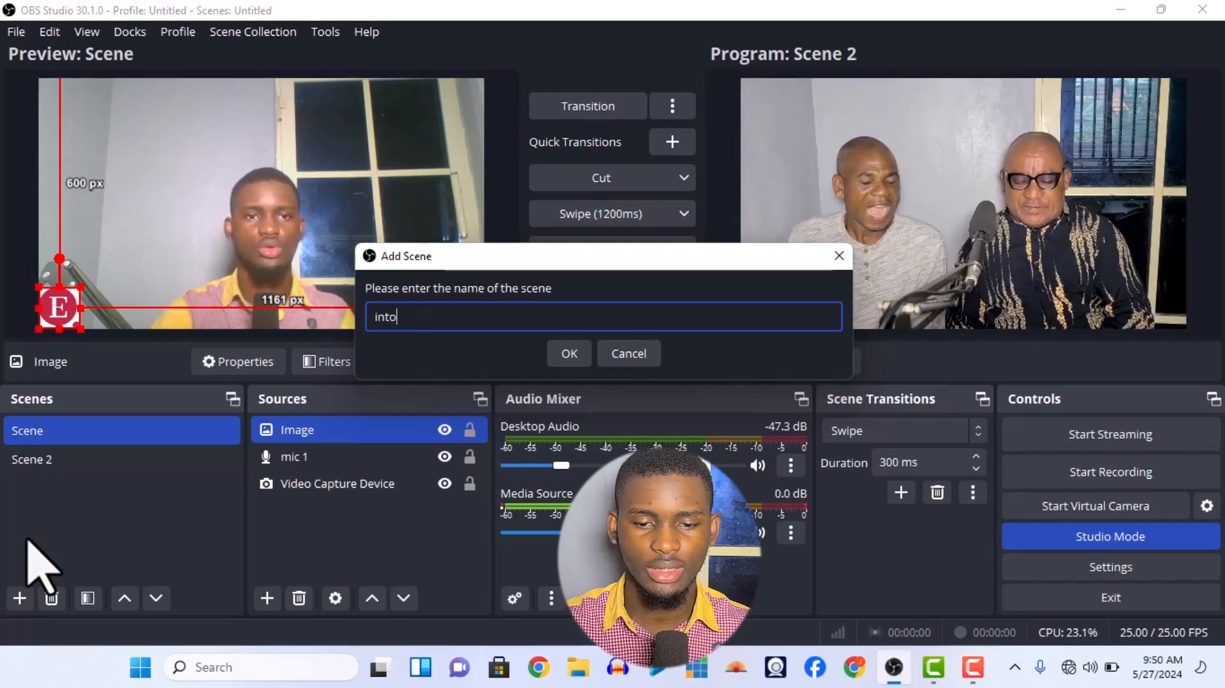
{"action": "key", "text": "BackSpace"}
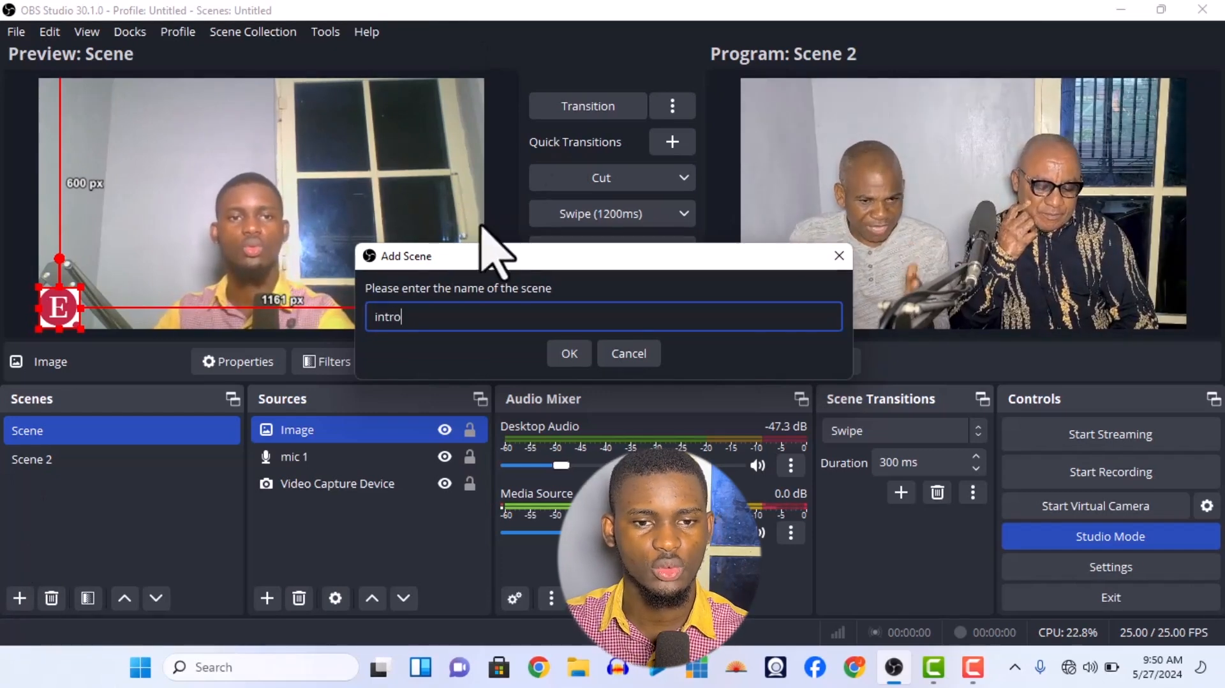
{"action": "left_click", "coordinate": [578, 356]}
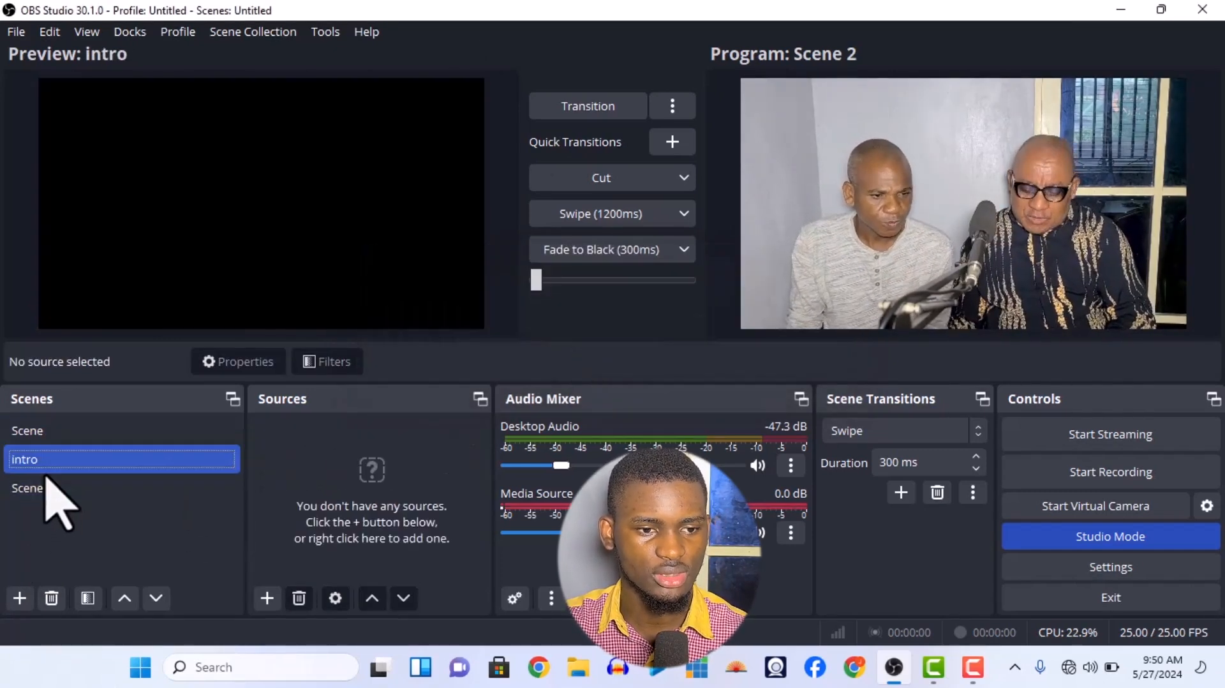
{"action": "left_click_drag", "start_coordinate": [45, 479], "coordinate": [32, 501]}
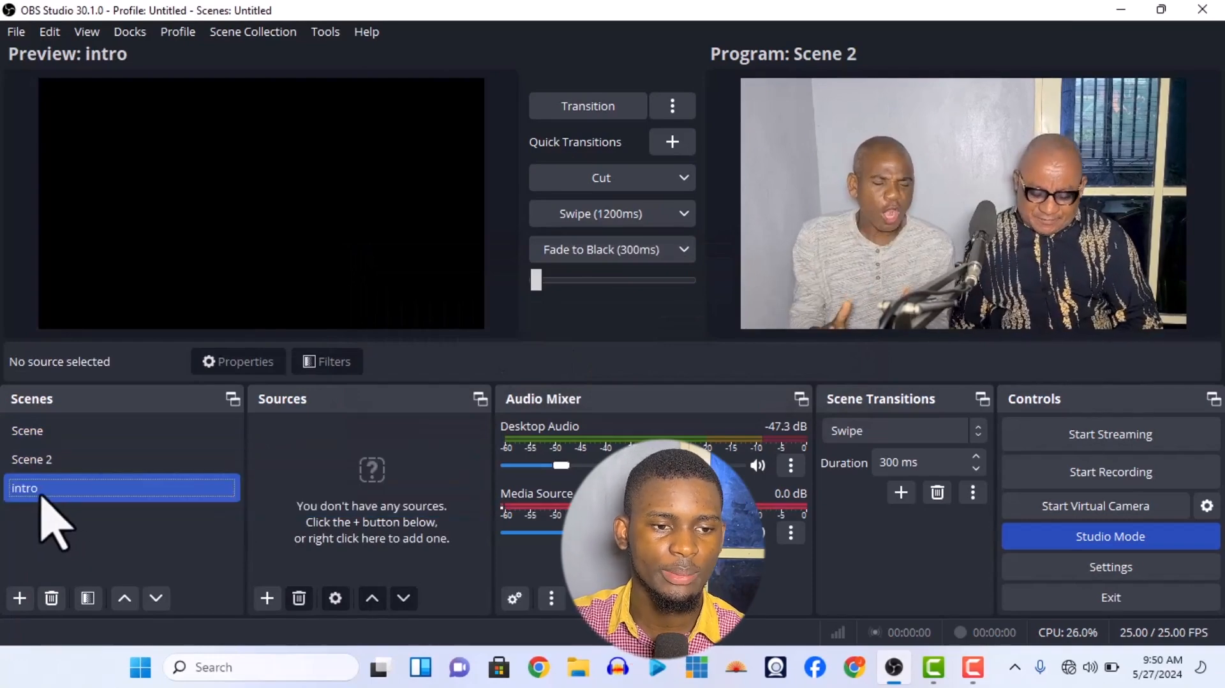
Preview each scene in the list and rename the first scene, Scene, as 1.
{"action": "left_click", "coordinate": [24, 437]}
{"action": "left_click", "coordinate": [35, 465]}
{"action": "left_click", "coordinate": [38, 488]}
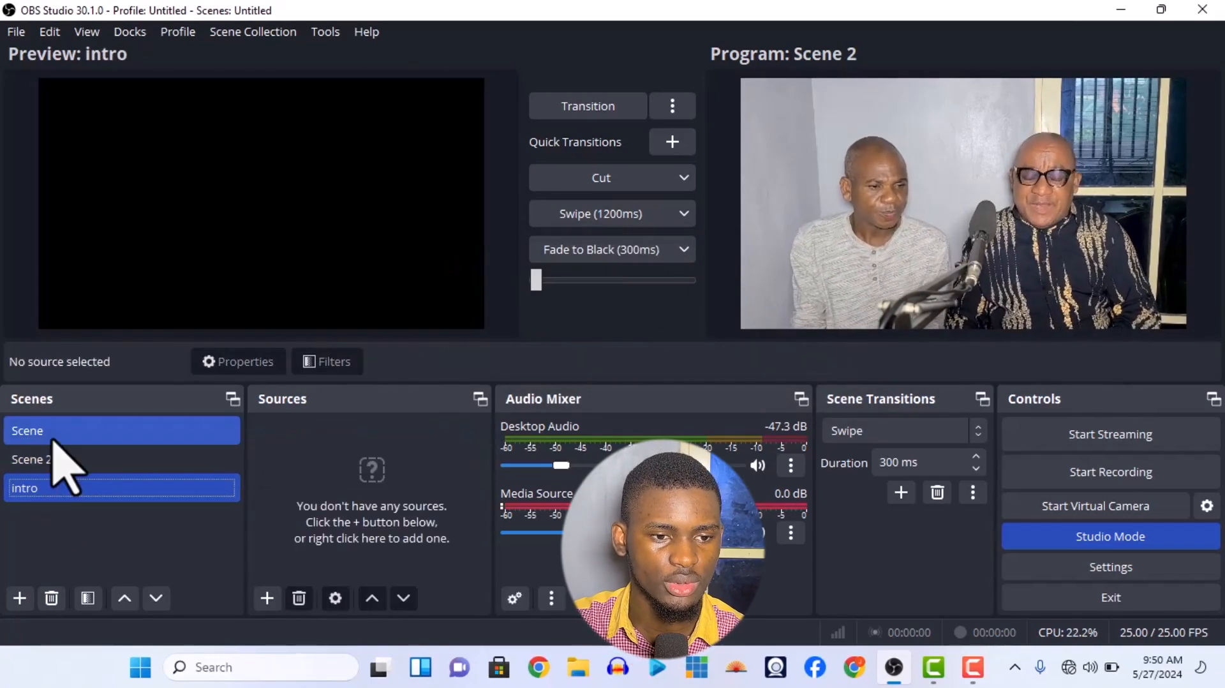
{"action": "left_click", "coordinate": [53, 439]}
{"action": "right_click", "coordinate": [55, 443]}
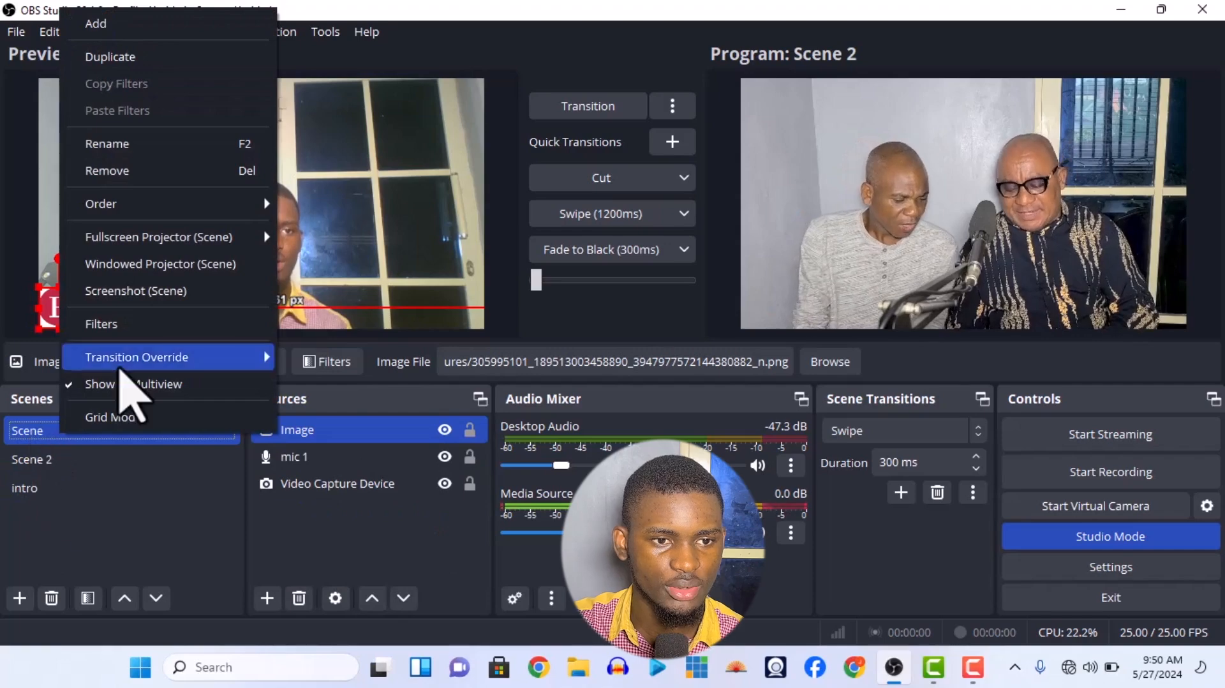
{"action": "left_click", "coordinate": [114, 146]}
{"action": "type", "text": "1"}
Rename Scene 2 as 2 and the intro scene as 3.
{"action": "left_click", "coordinate": [74, 461]}
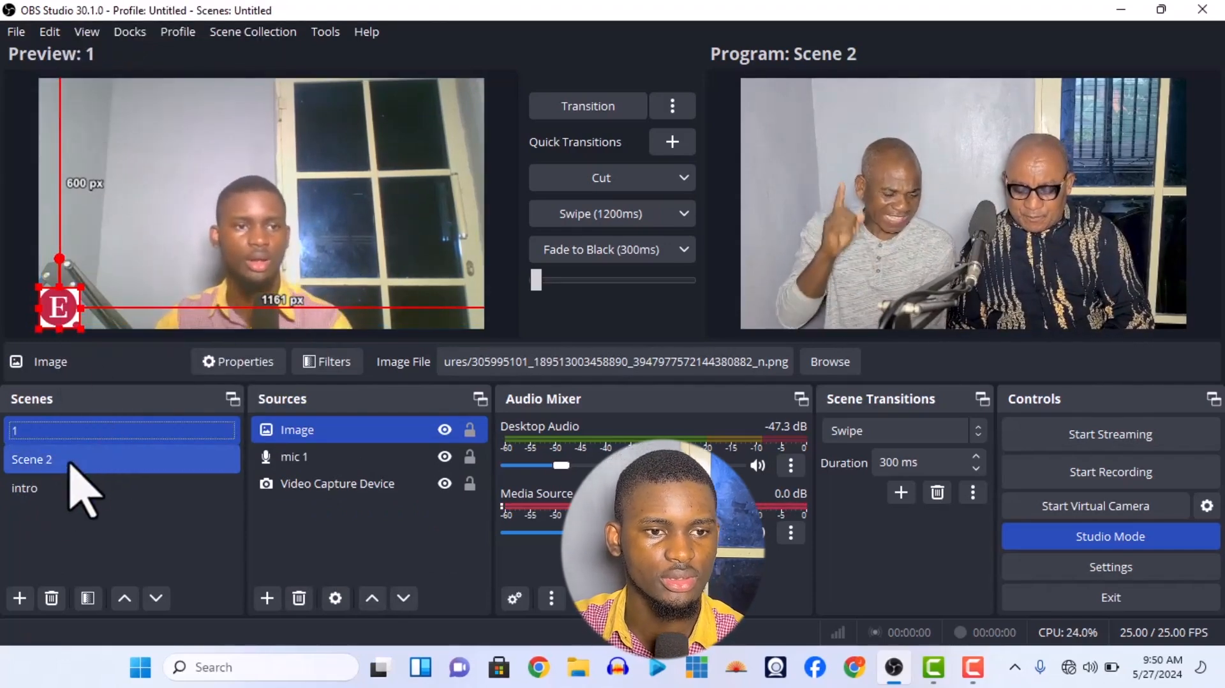
{"action": "right_click", "coordinate": [74, 462]}
{"action": "left_click", "coordinate": [127, 172]}
{"action": "type", "text": "2"}
{"action": "key", "text": "Return"}
{"action": "right_click", "coordinate": [80, 485]}
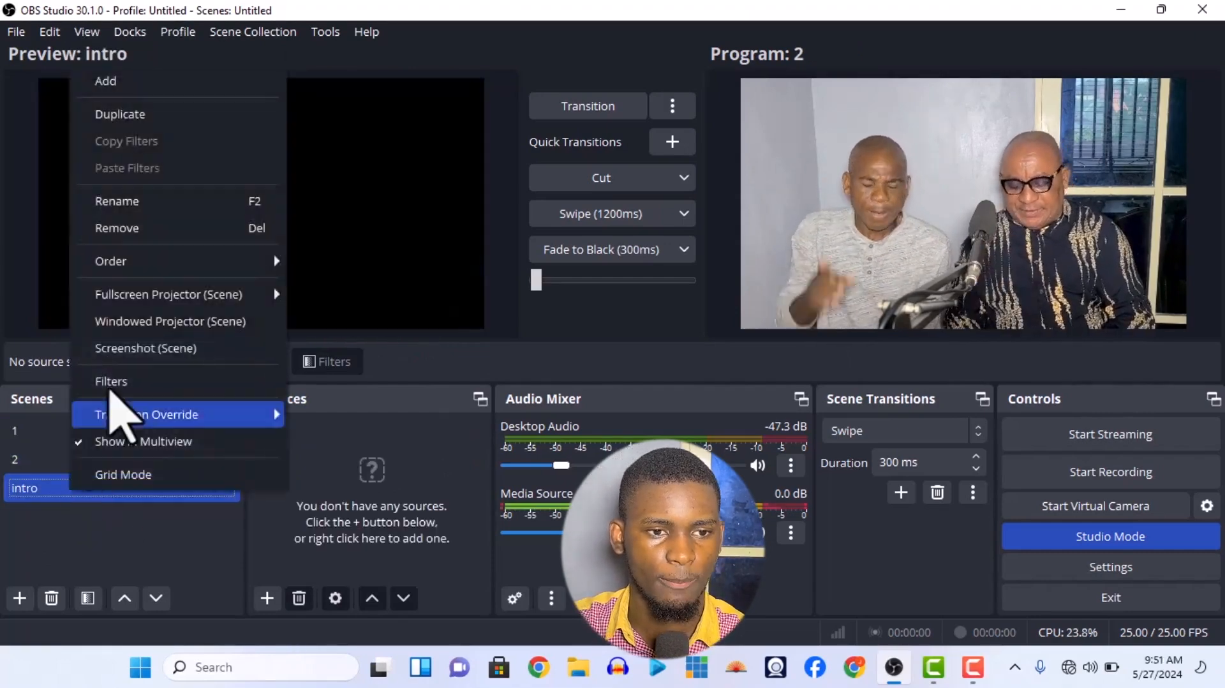
{"action": "left_click", "coordinate": [159, 202]}
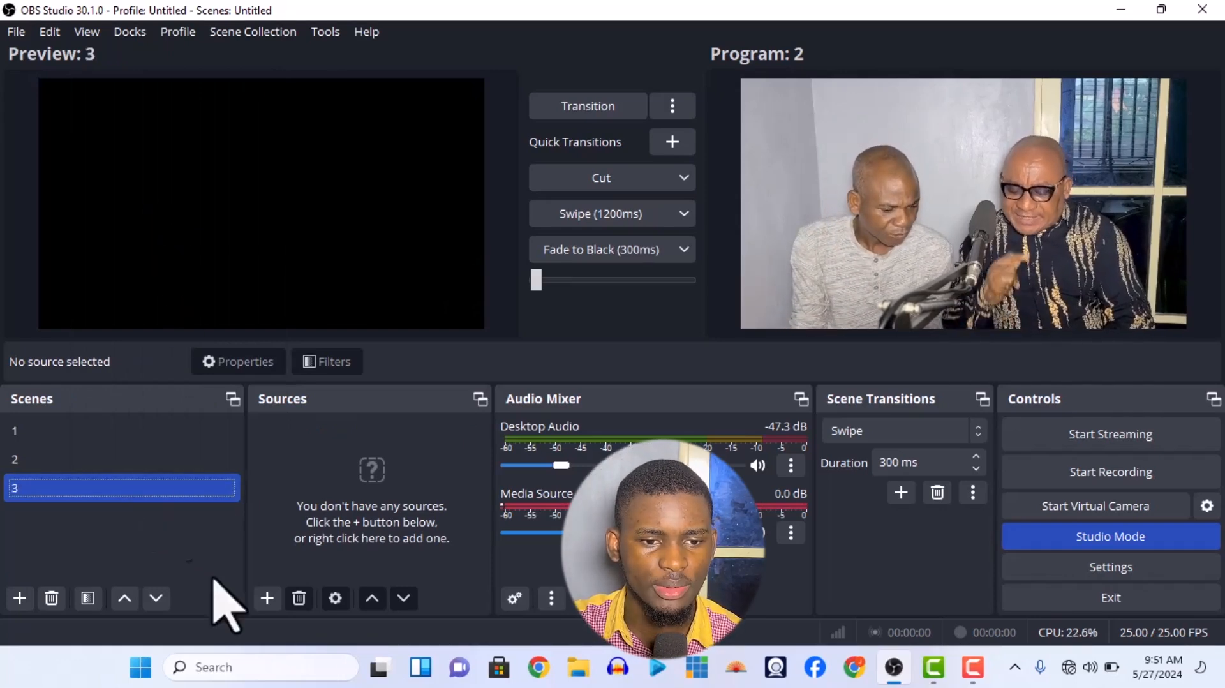
Add a new media source to scene 3 using capture - 28 April 2024 - 10-15-12 AM.mp4 from the vMixStorage folder in Documents.
{"action": "left_click", "coordinate": [268, 605]}
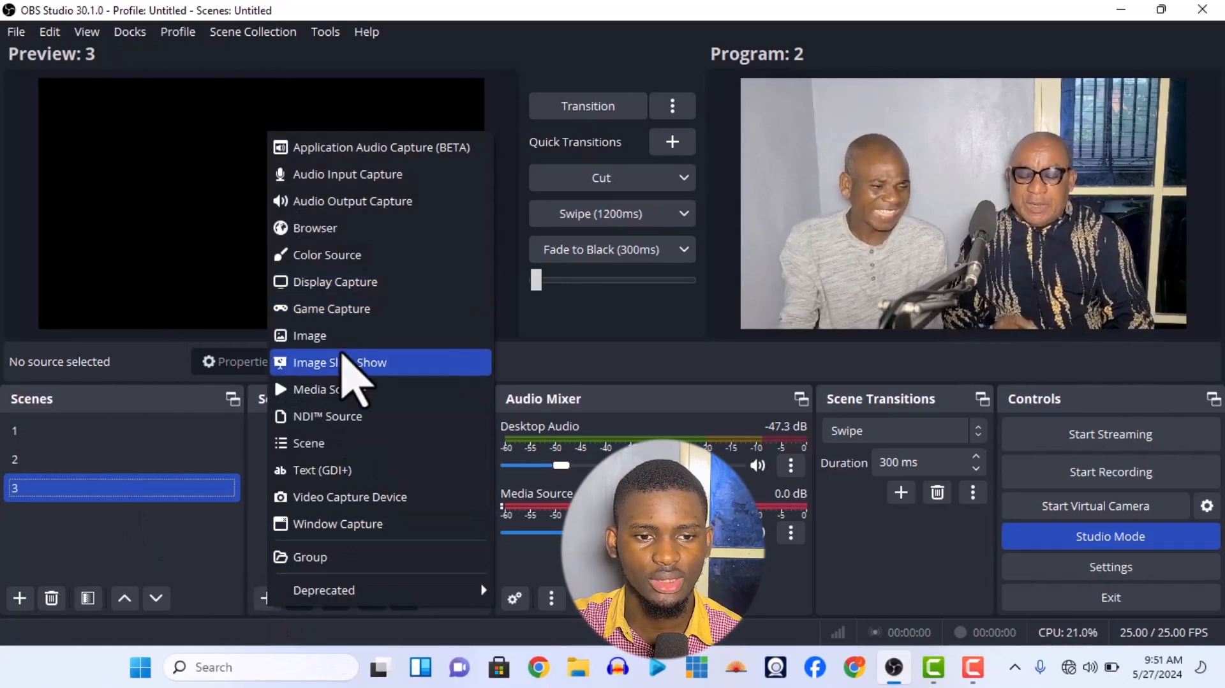
{"action": "left_click", "coordinate": [345, 388]}
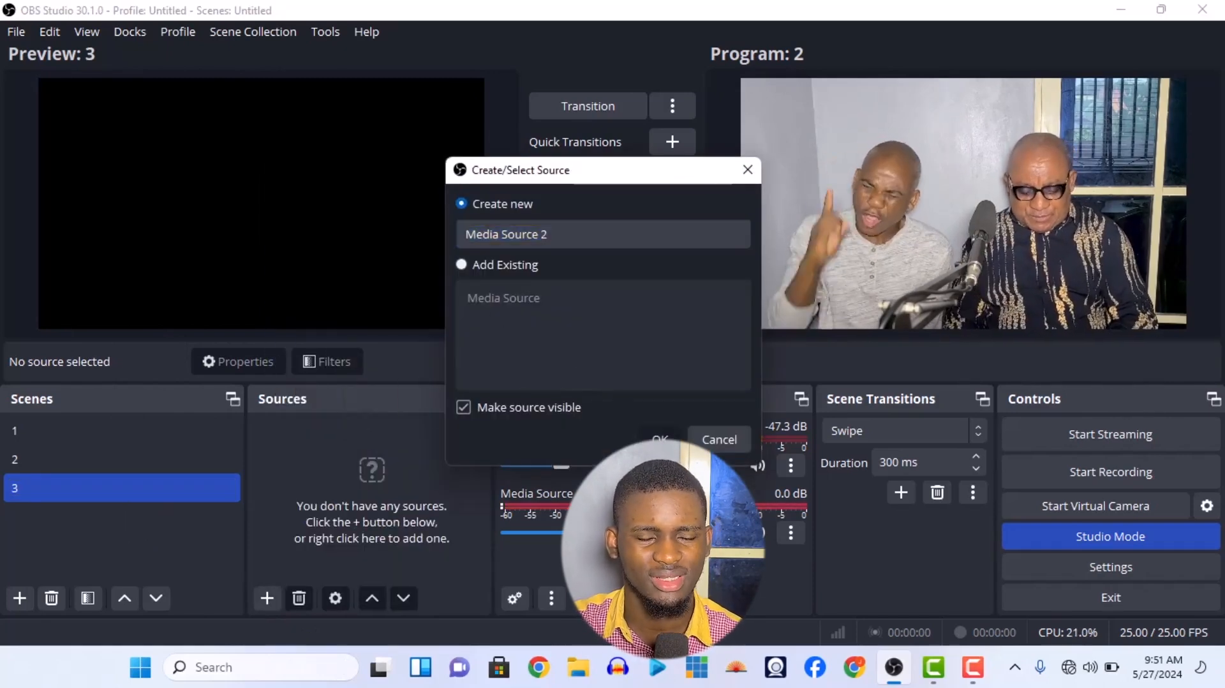
{"action": "key", "text": "Return"}
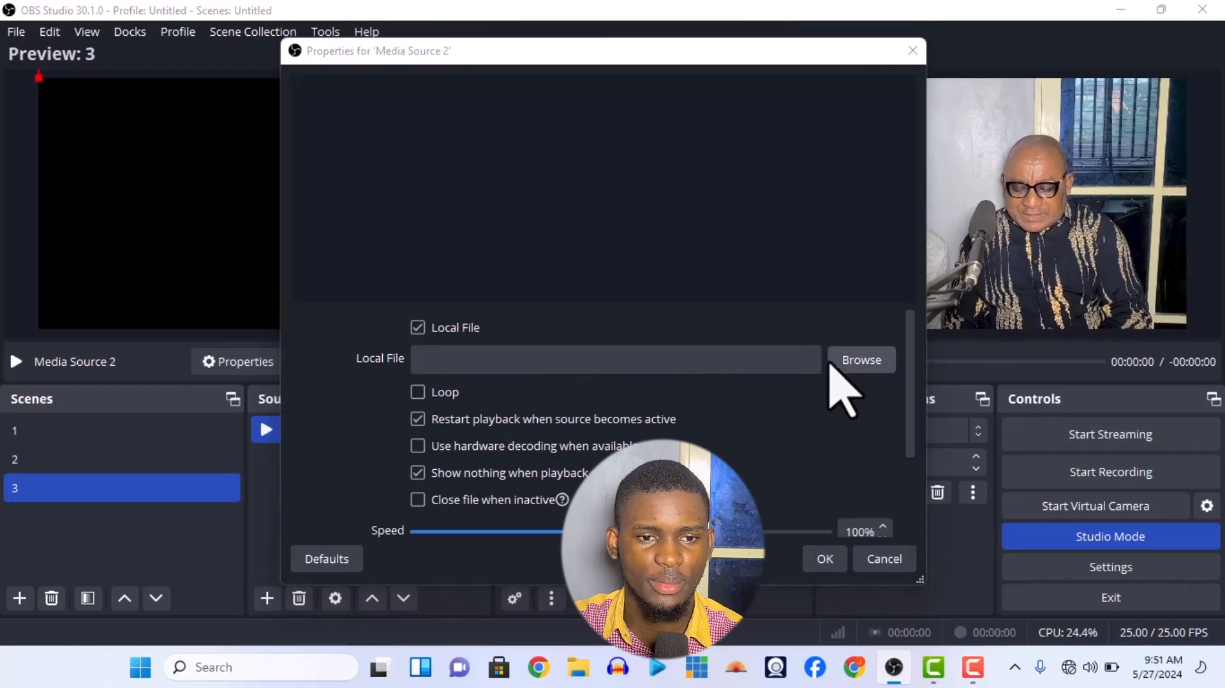
{"action": "left_click", "coordinate": [831, 367]}
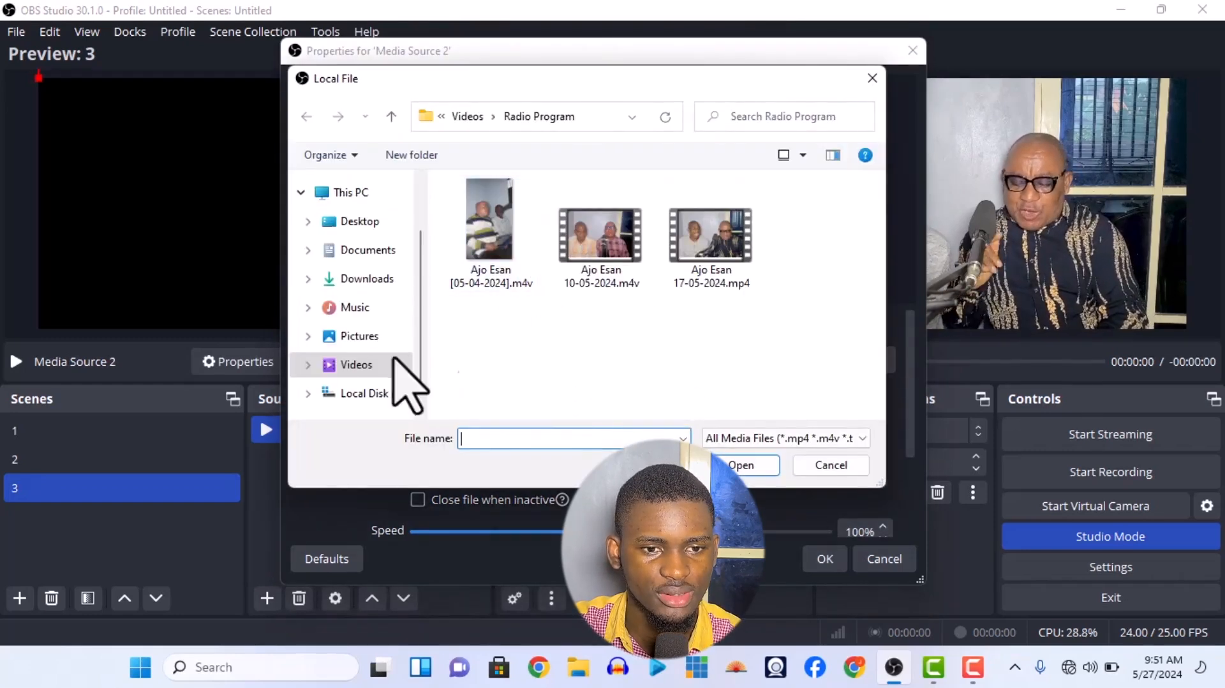
{"action": "left_click", "coordinate": [380, 249]}
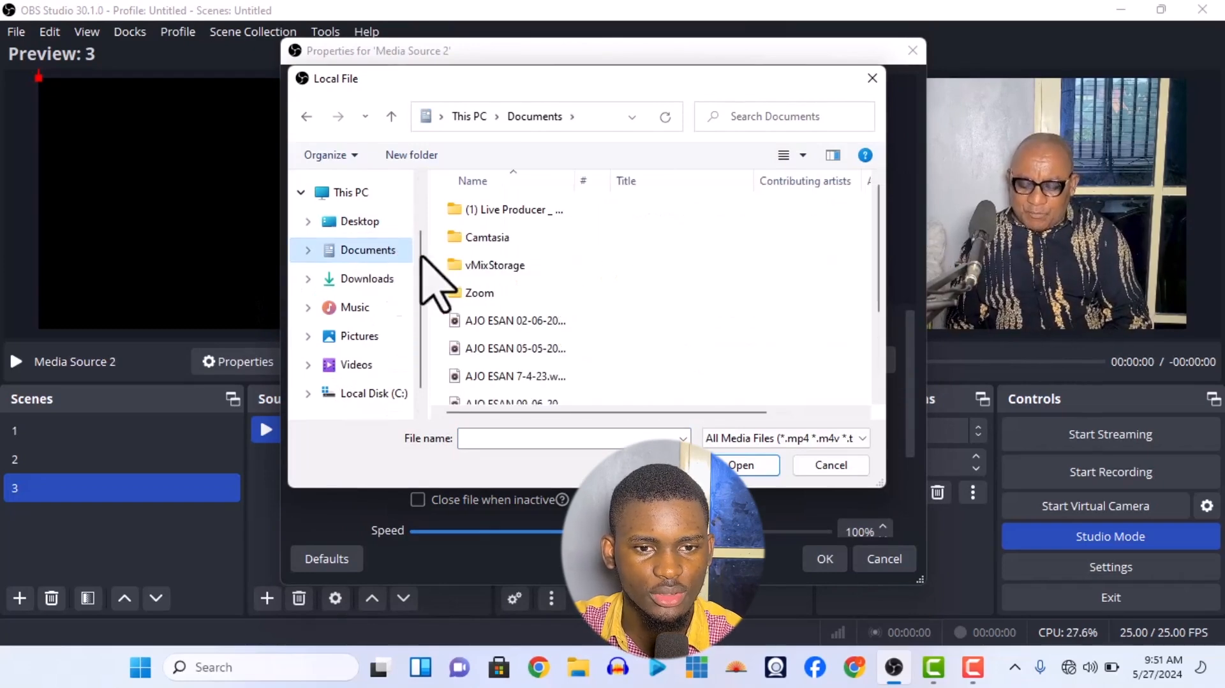
{"action": "double_click", "coordinate": [527, 264]}
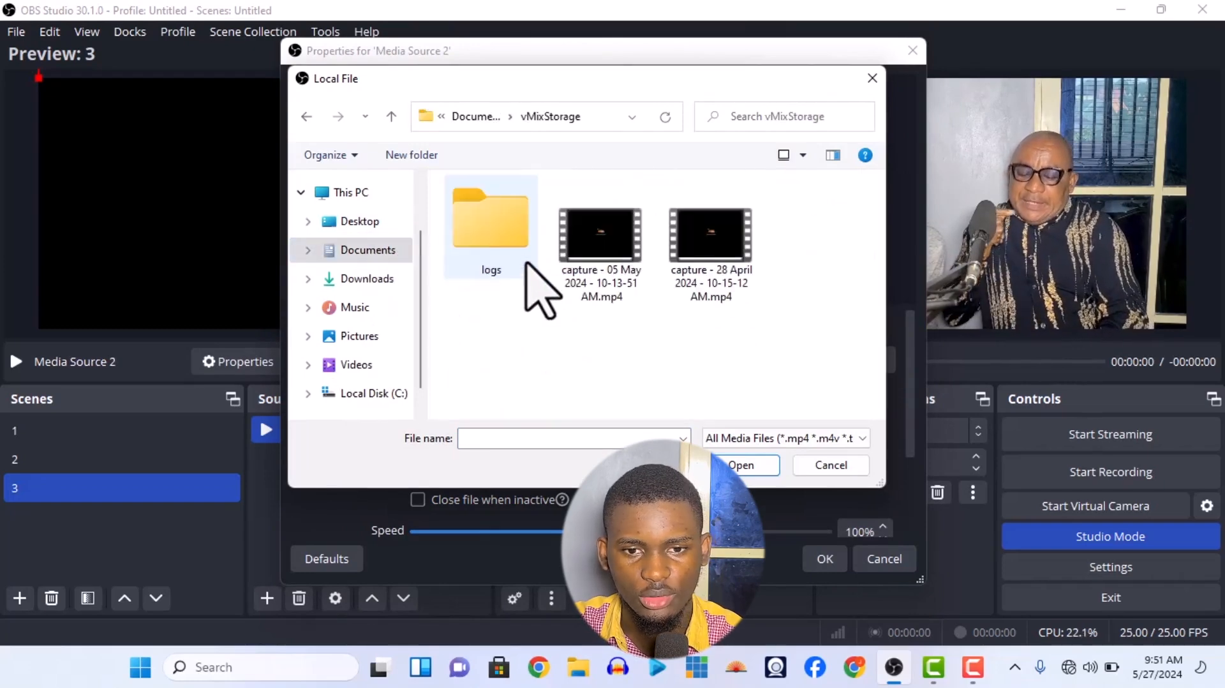
{"action": "left_click", "coordinate": [717, 295]}
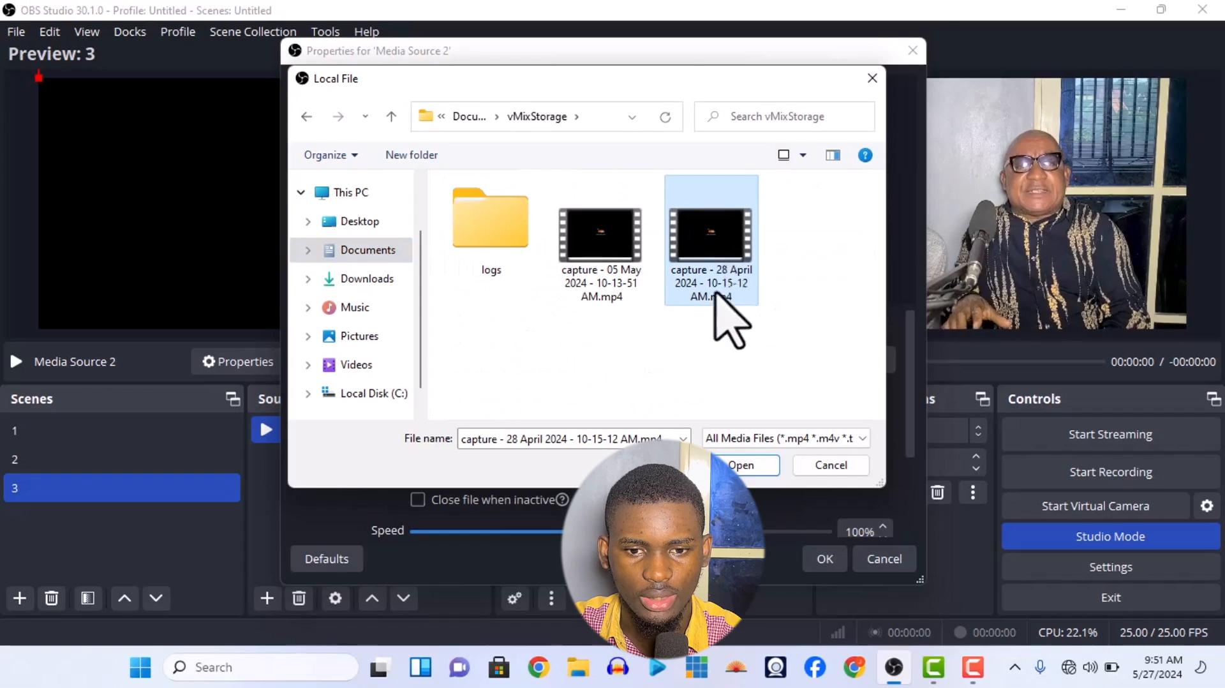
{"action": "left_click", "coordinate": [750, 466]}
{"action": "left_click", "coordinate": [825, 560]}
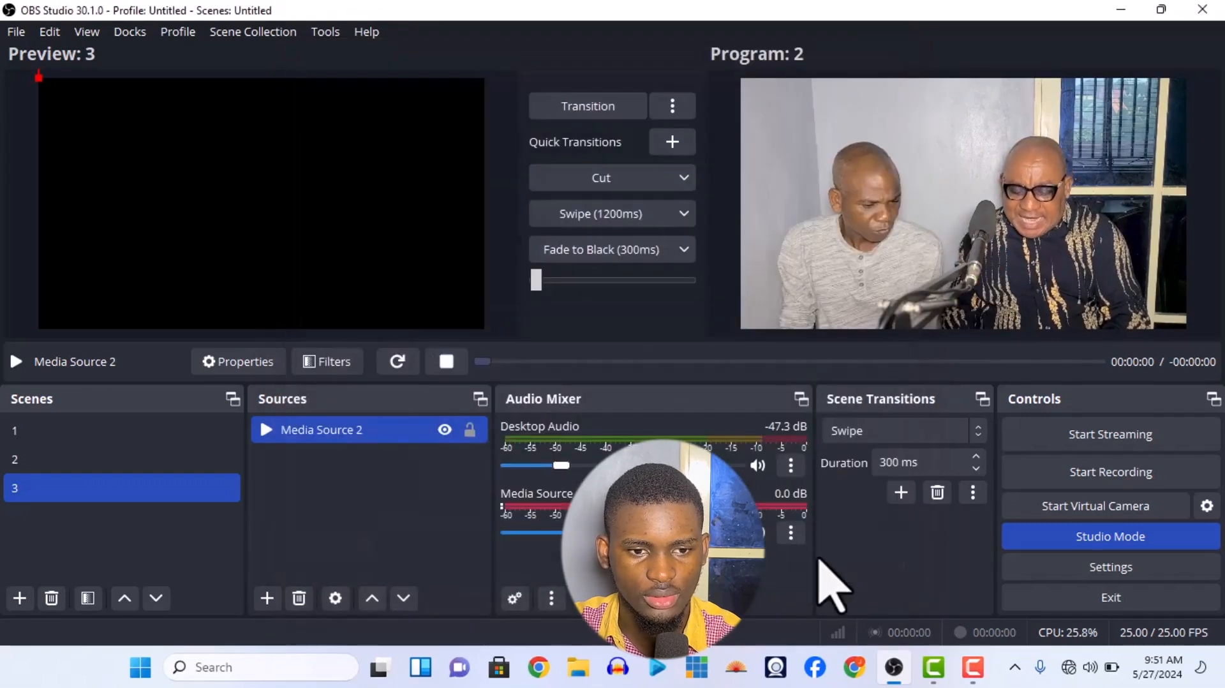
Send scene 3 to the program with the Cut transition and bring scene 2 back on air with the 1200 ms Swipe.
{"action": "left_click", "coordinate": [607, 184]}
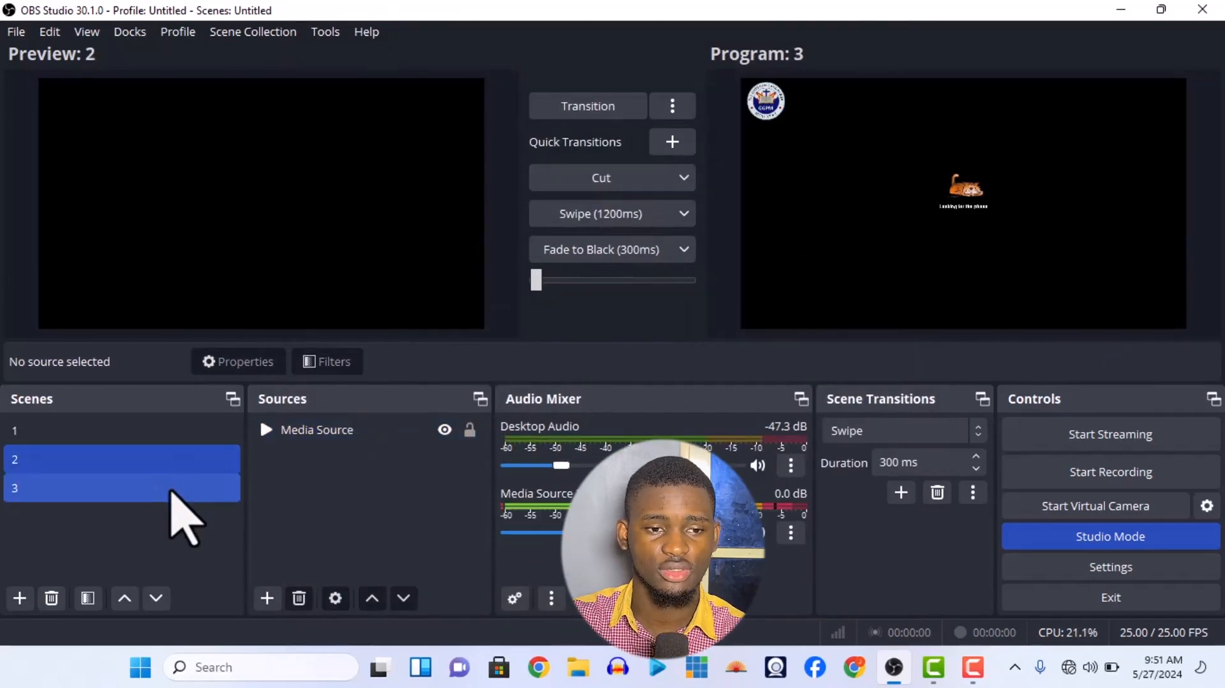
{"action": "left_click", "coordinate": [182, 488]}
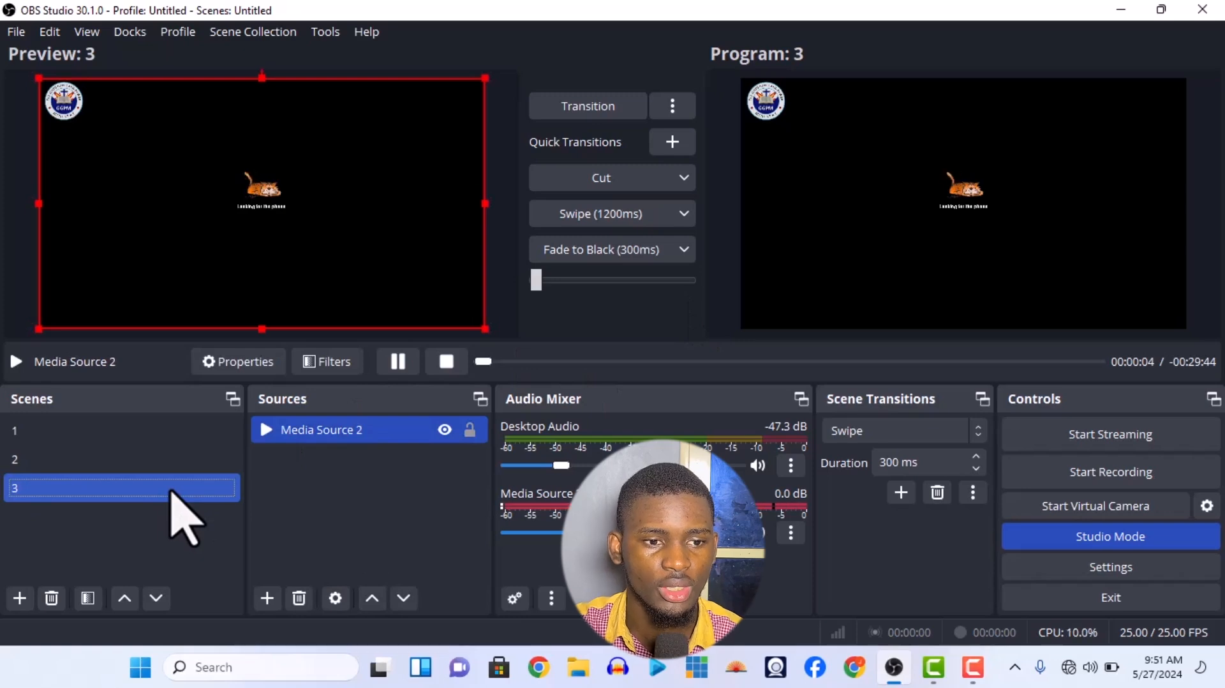
{"action": "left_click", "coordinate": [30, 468]}
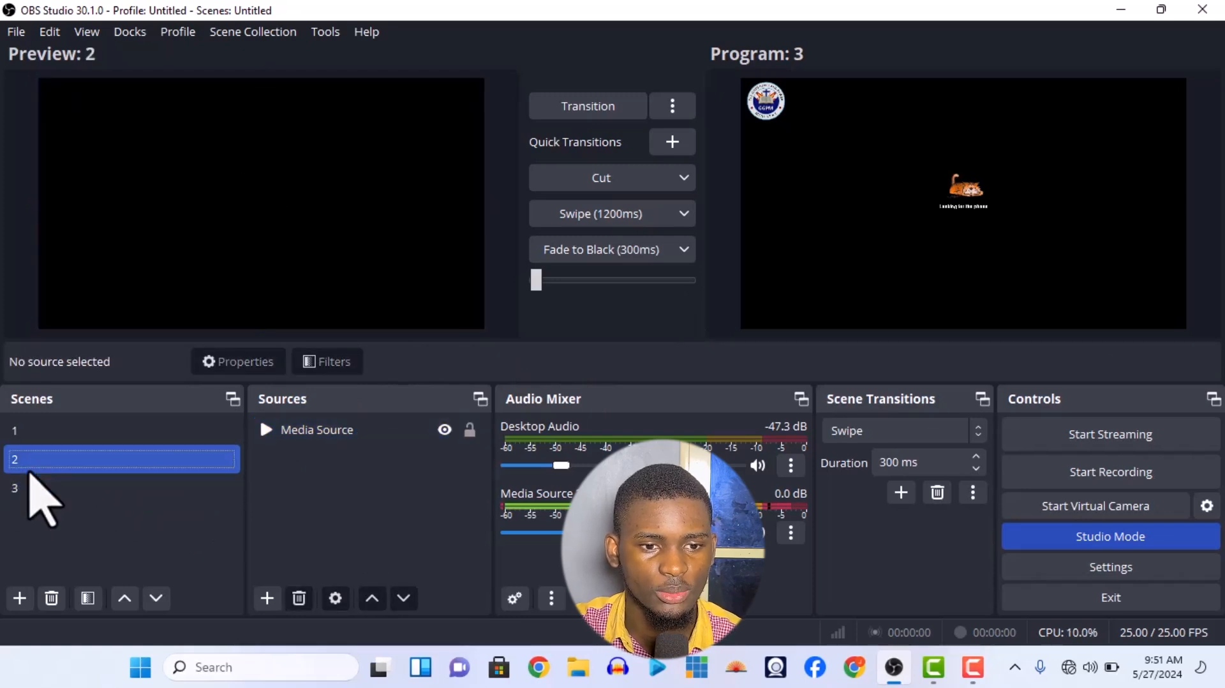
{"action": "left_click", "coordinate": [327, 429]}
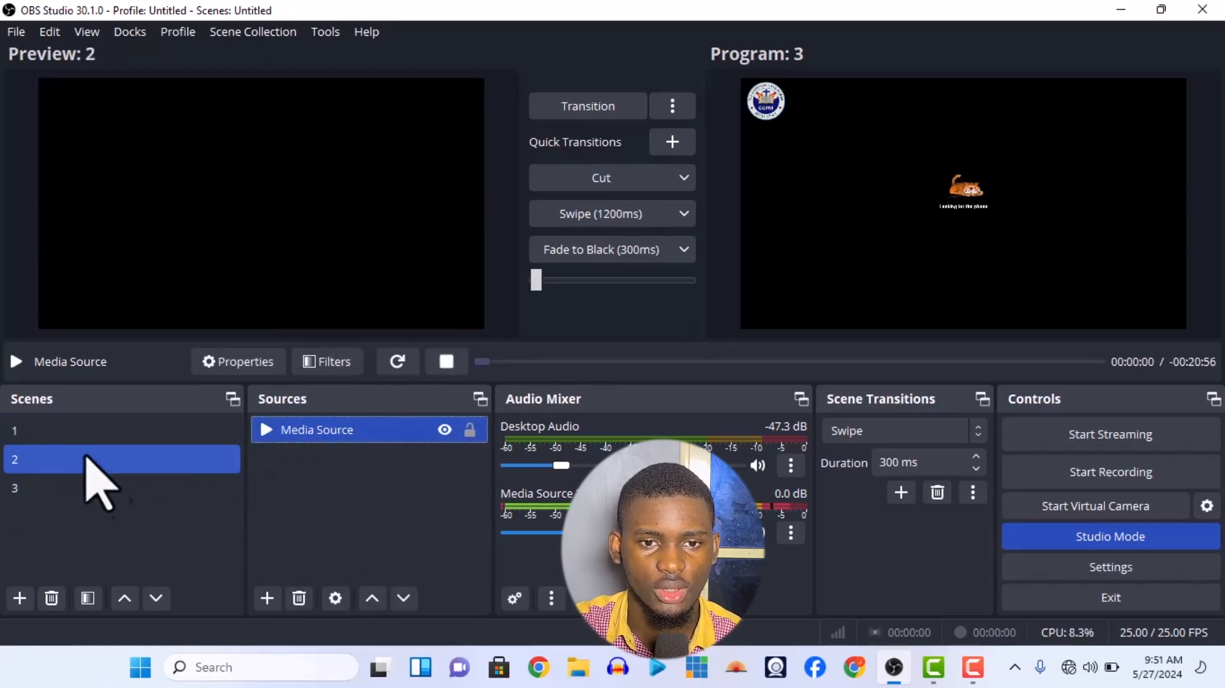
{"action": "left_click", "coordinate": [581, 219]}
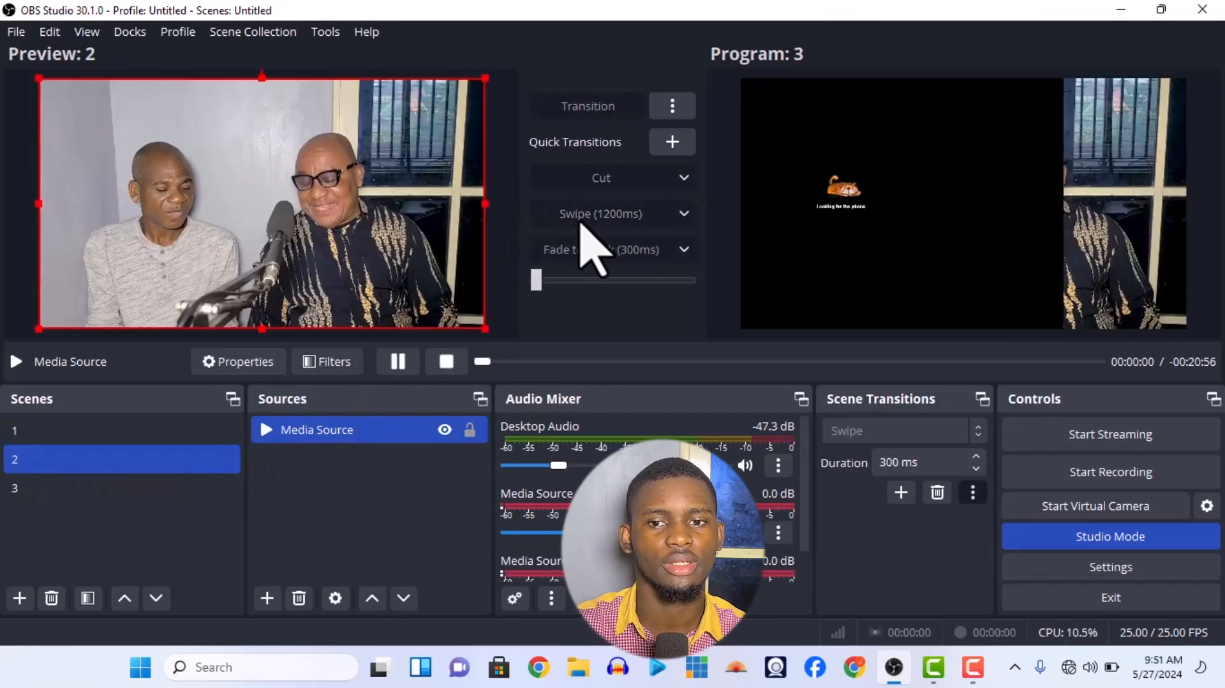
Preview scene 1, swipe it into the program, and swap scene 2 back in with the same quick transition.
{"action": "left_click", "coordinate": [179, 430]}
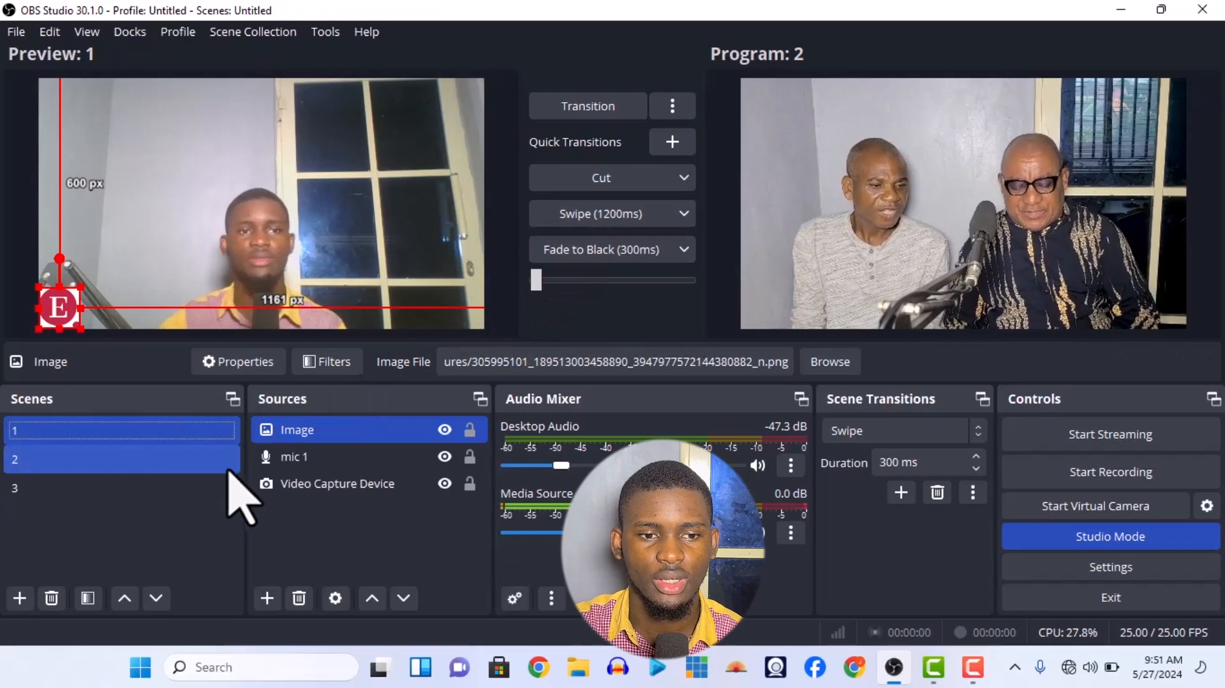
{"action": "left_click", "coordinate": [388, 556]}
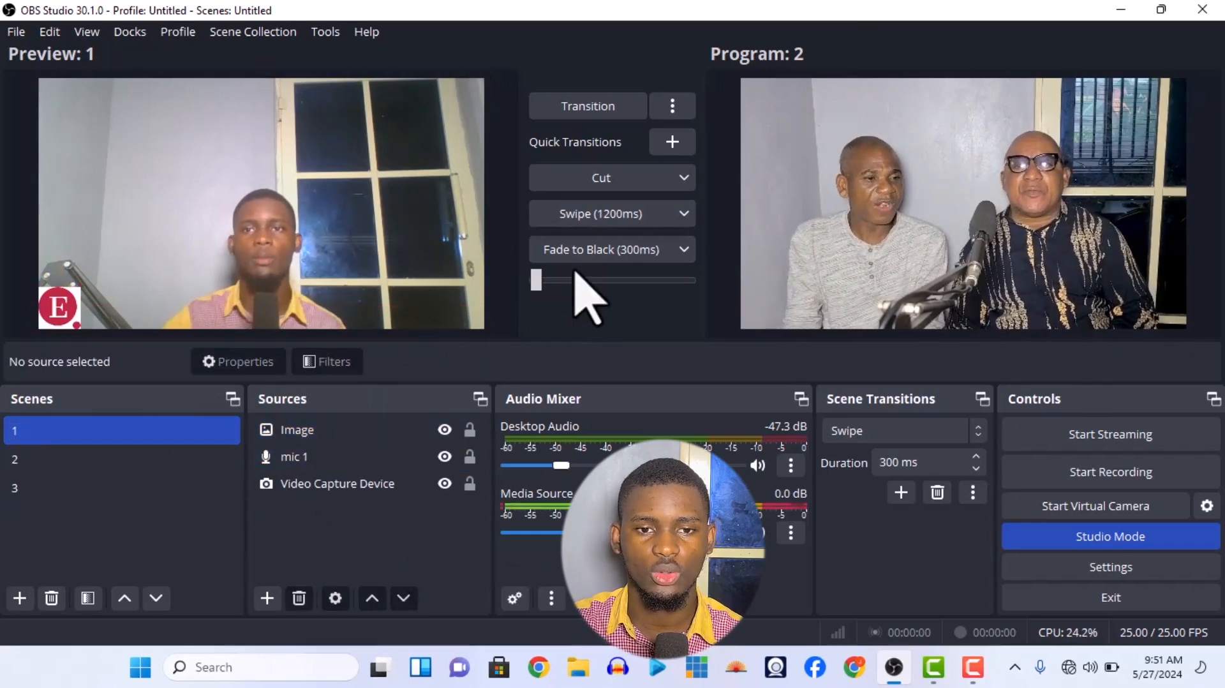
{"action": "left_click", "coordinate": [613, 218]}
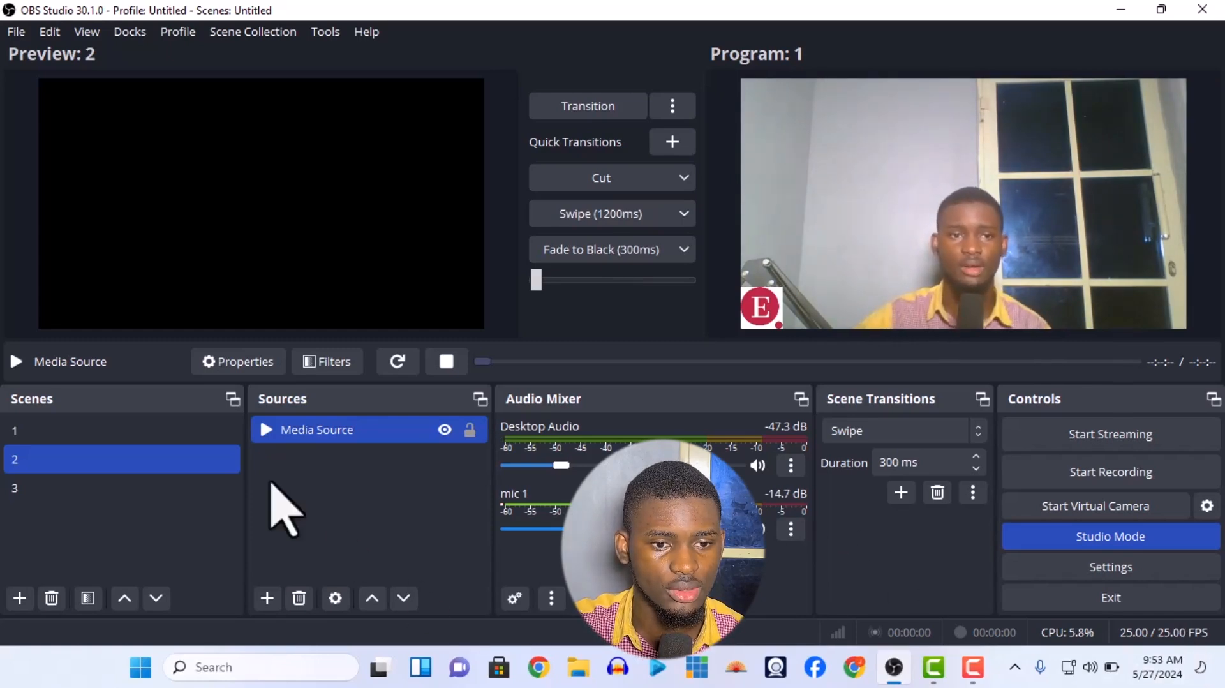
{"action": "left_click", "coordinate": [641, 217]}
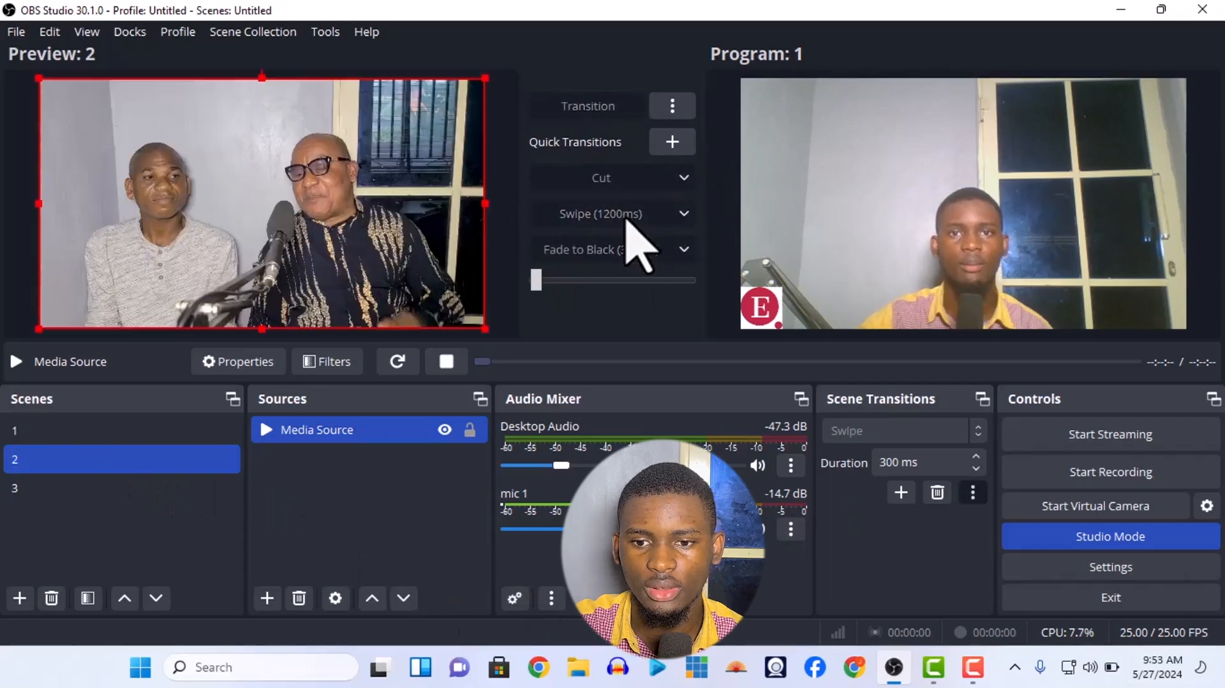
Record the program output while swiping from scene 2 to scene 1, and stop the recording.
{"action": "left_click", "coordinate": [1140, 472]}
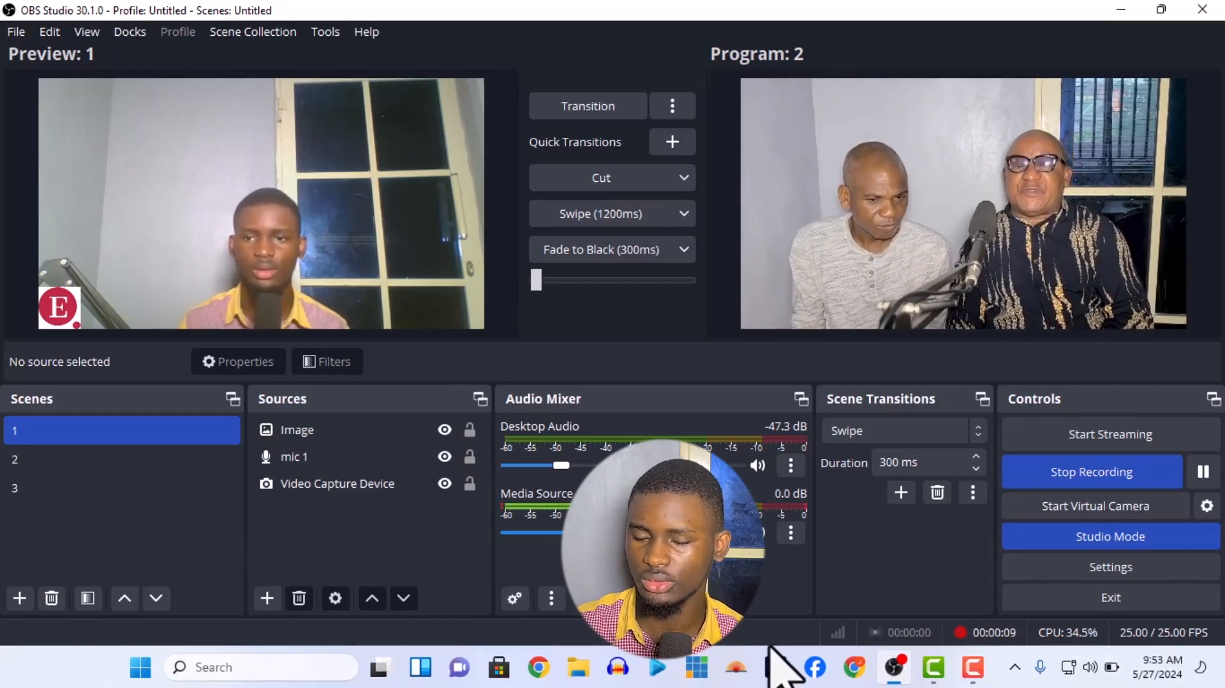
{"action": "left_click", "coordinate": [606, 214]}
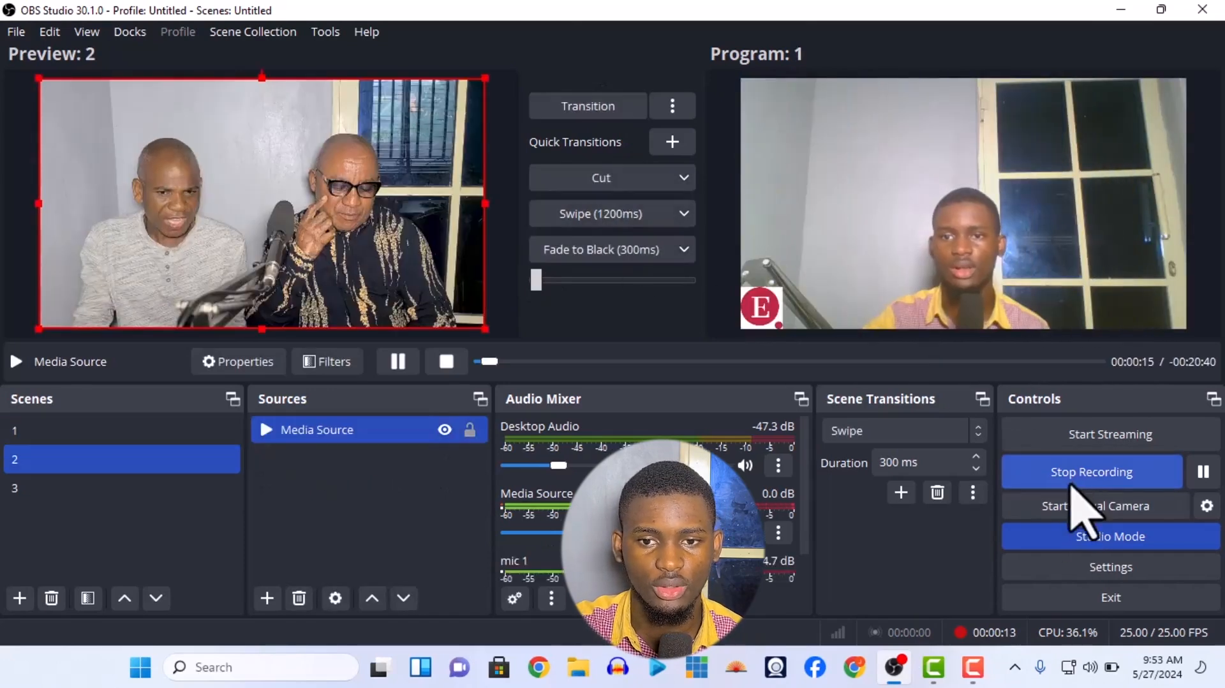
{"action": "left_click", "coordinate": [1079, 475]}
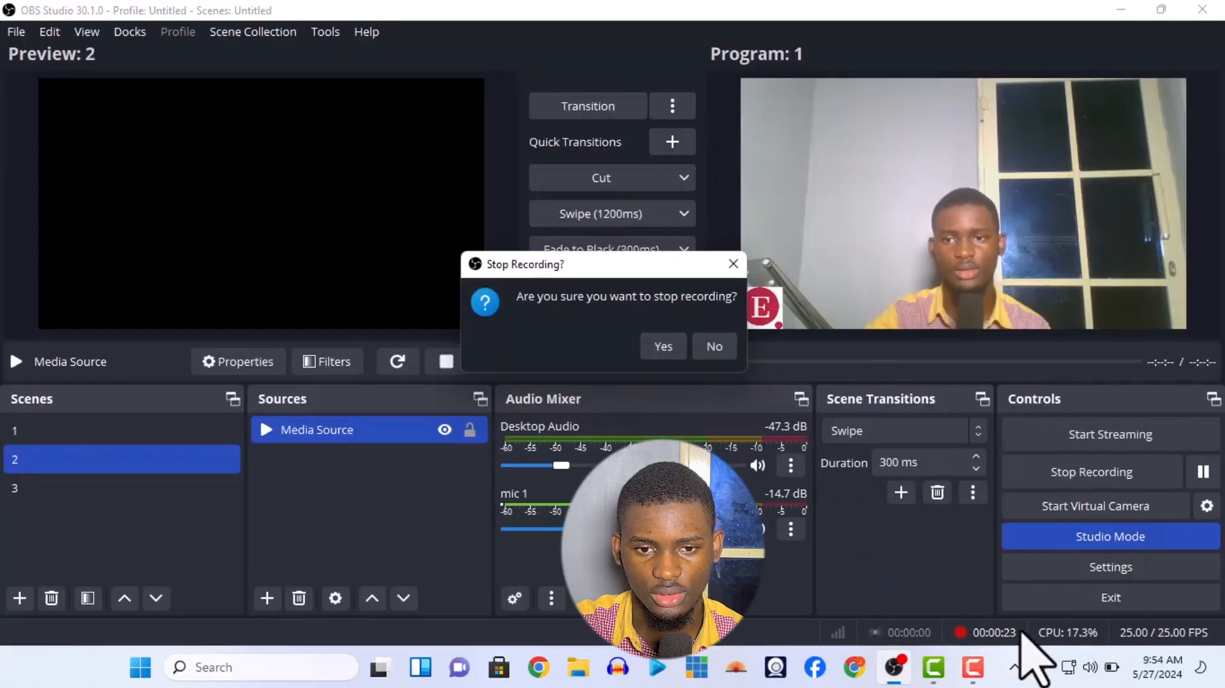
{"action": "left_click", "coordinate": [667, 346]}
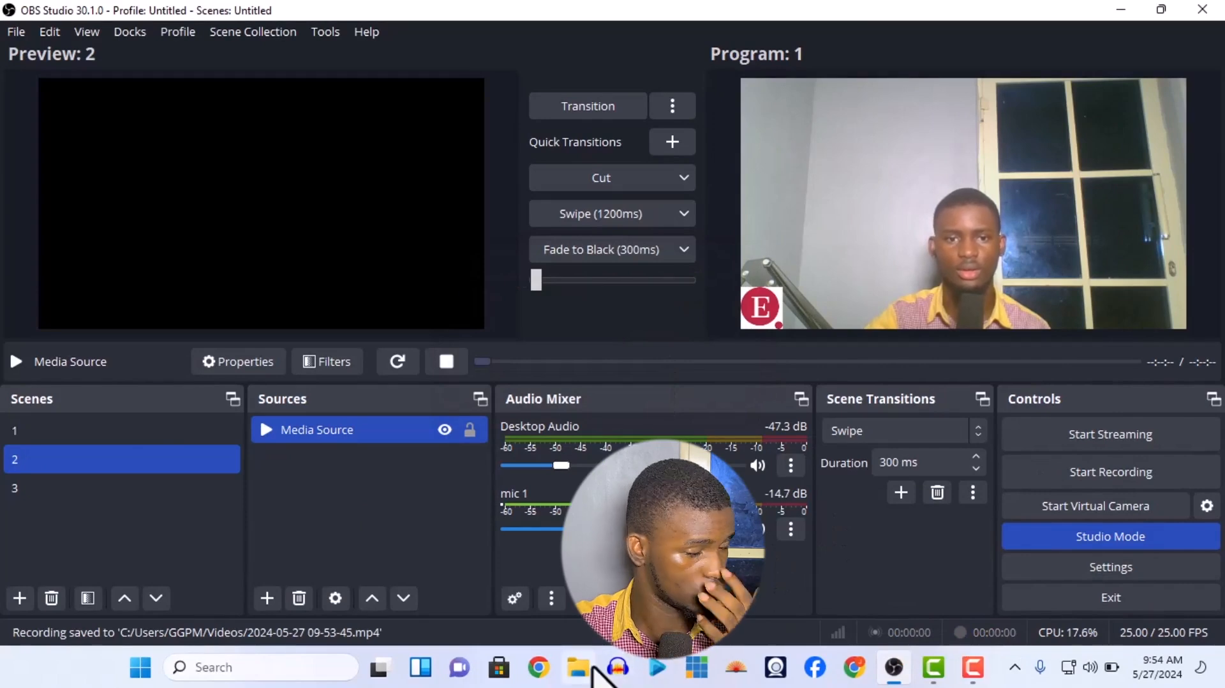
{"action": "left_click", "coordinate": [579, 667]}
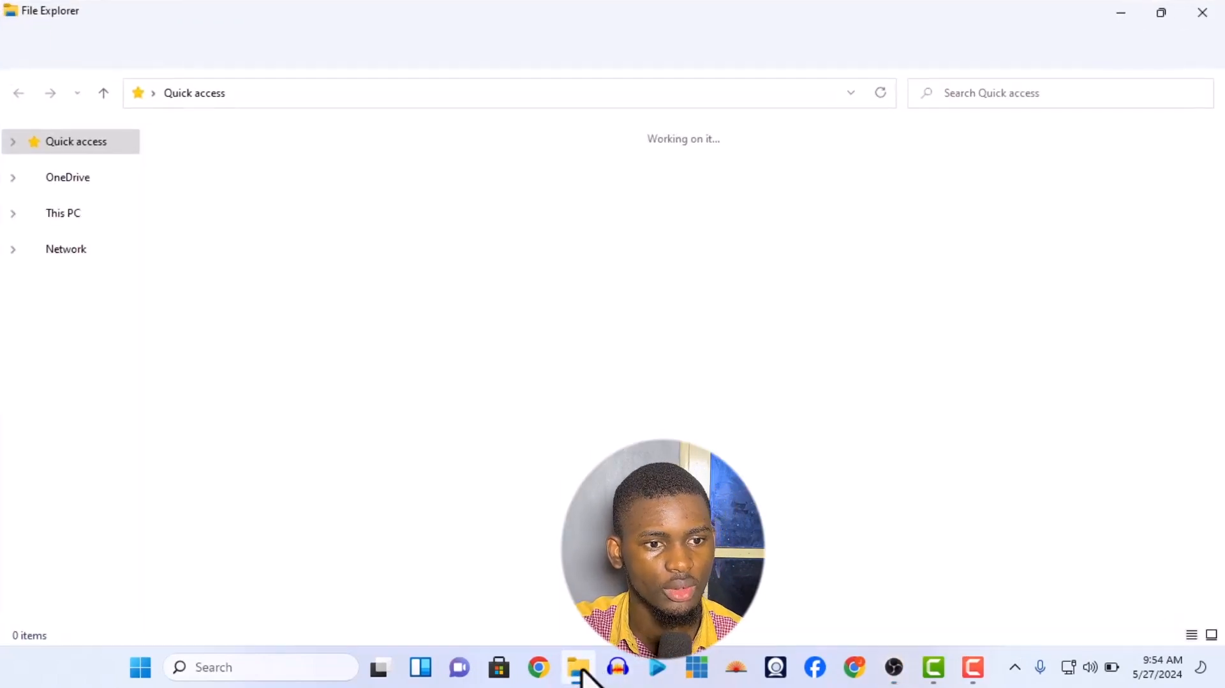
{"action": "left_click", "coordinate": [71, 385]}
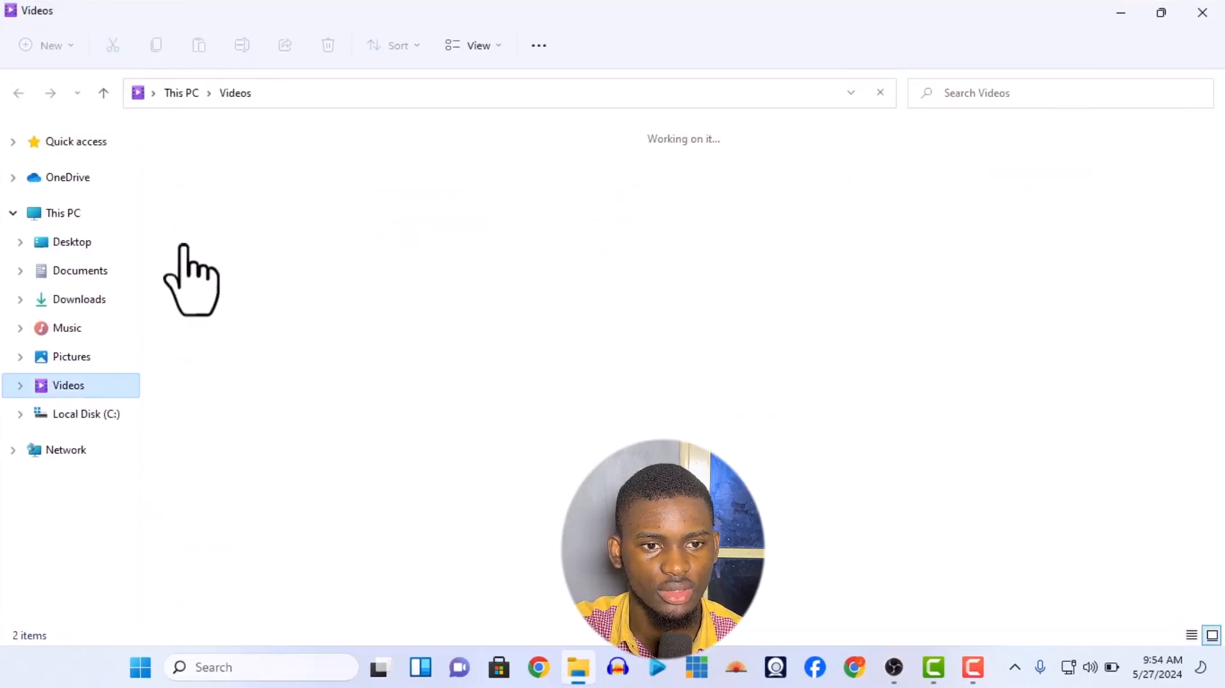
{"action": "left_click", "coordinate": [292, 202]}
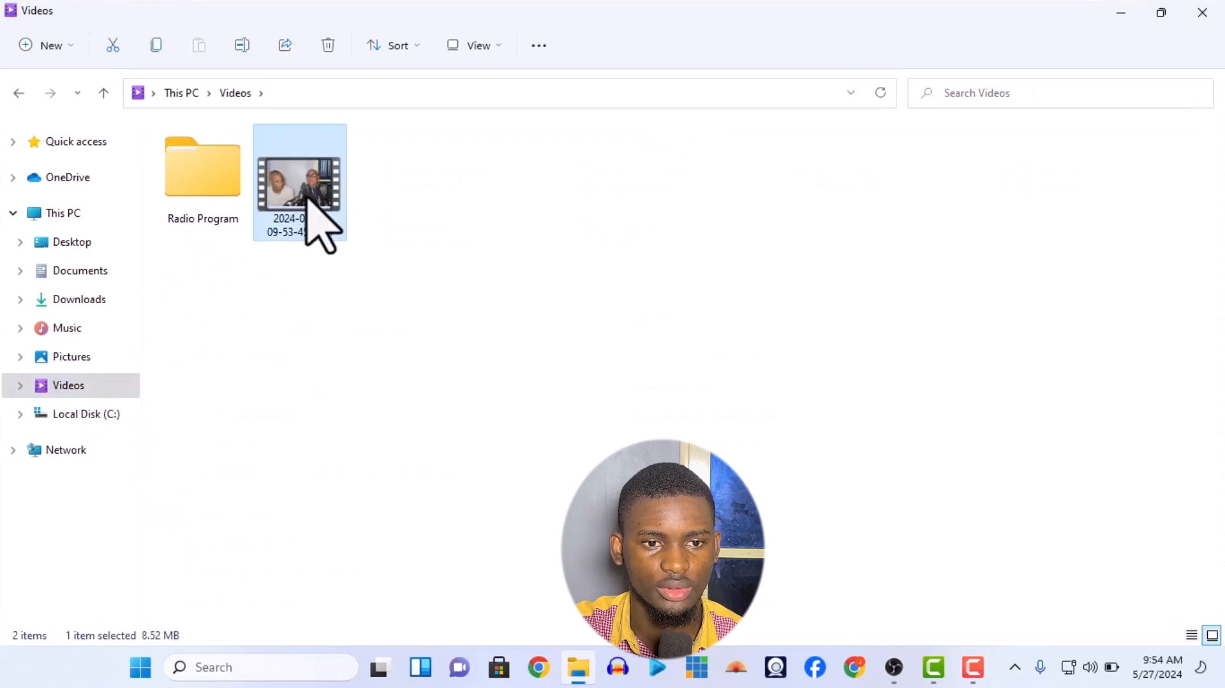
{"action": "double_click", "coordinate": [305, 197]}
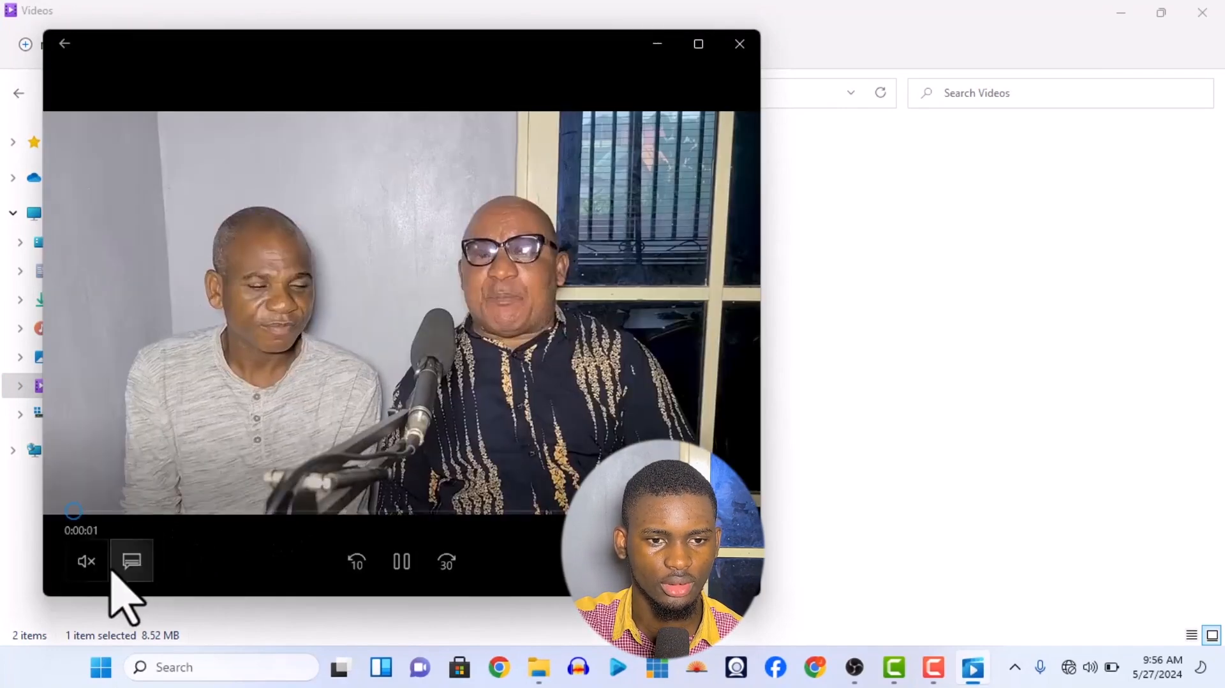
{"action": "left_click", "coordinate": [86, 561]}
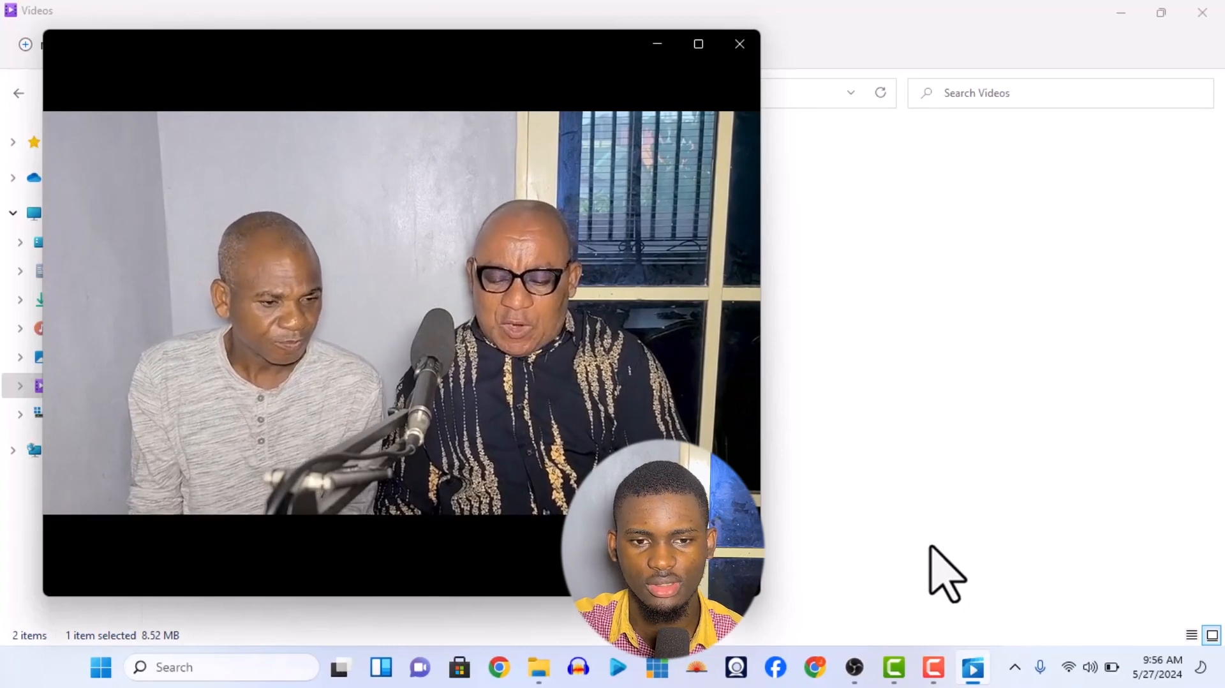
{"action": "mouse_move", "coordinate": [459, 342]}
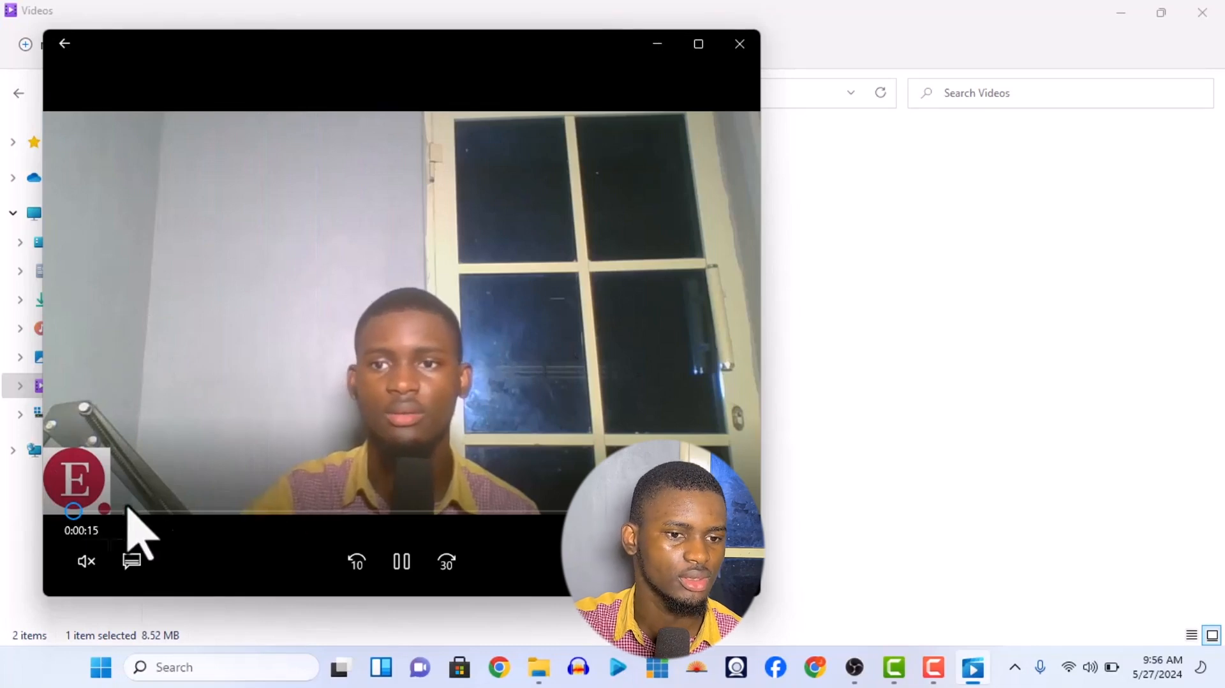
{"action": "left_click", "coordinate": [739, 46]}
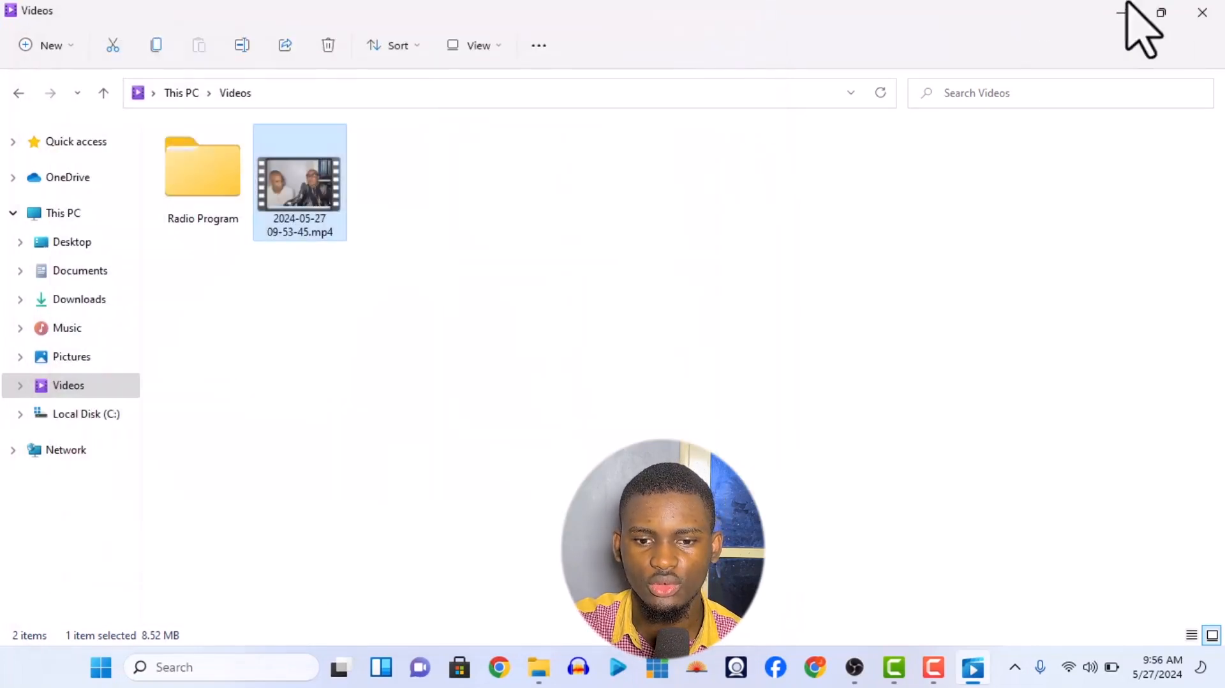
{"action": "left_click", "coordinate": [1202, 13]}
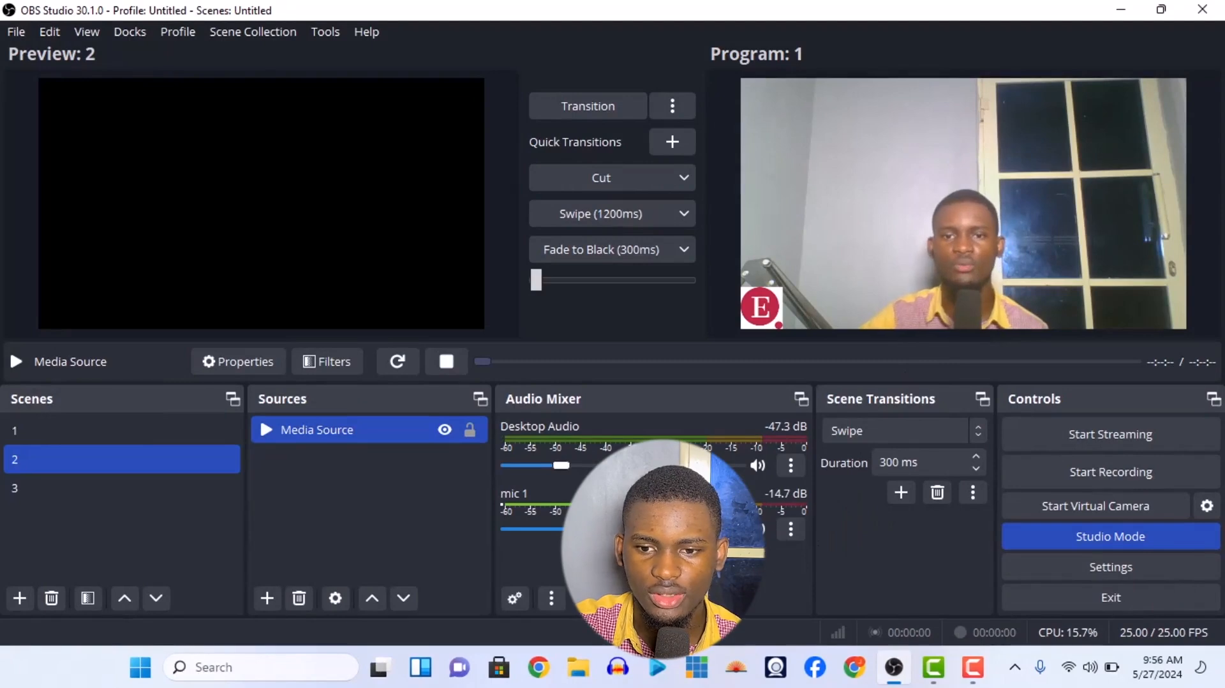
Check the computer's Wi-Fi connection in the system quick settings.
{"action": "left_click", "coordinate": [1078, 667]}
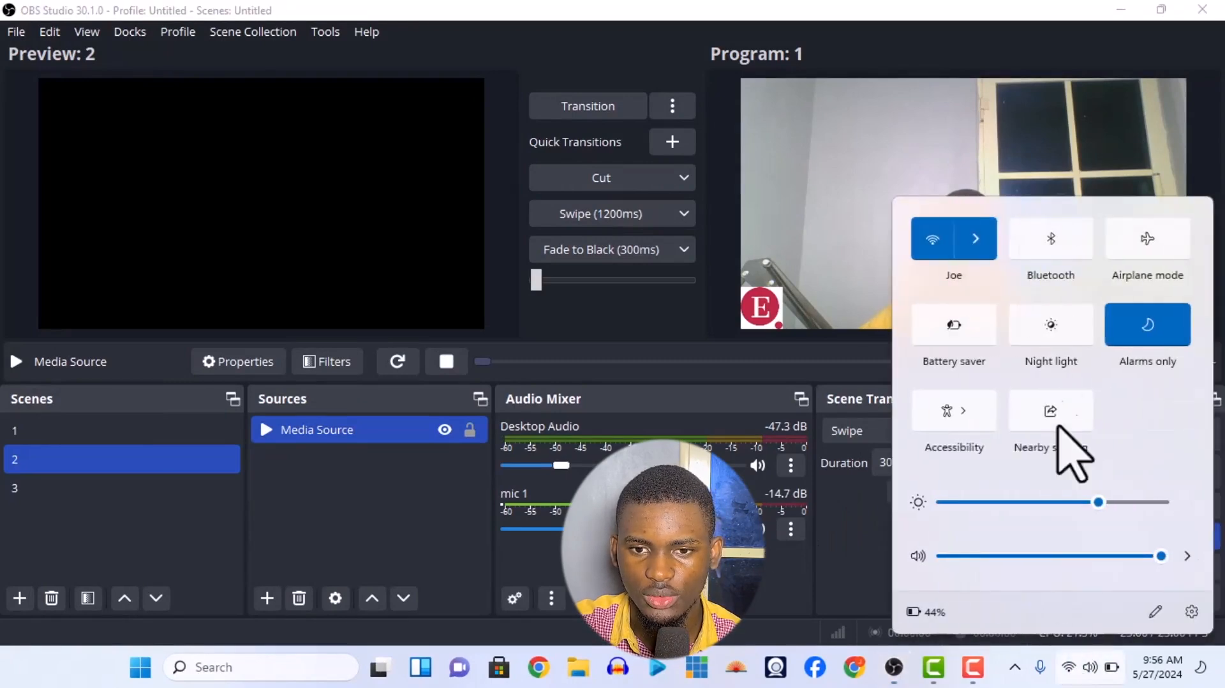
{"action": "left_click", "coordinate": [857, 363]}
{"action": "left_click", "coordinate": [813, 678]}
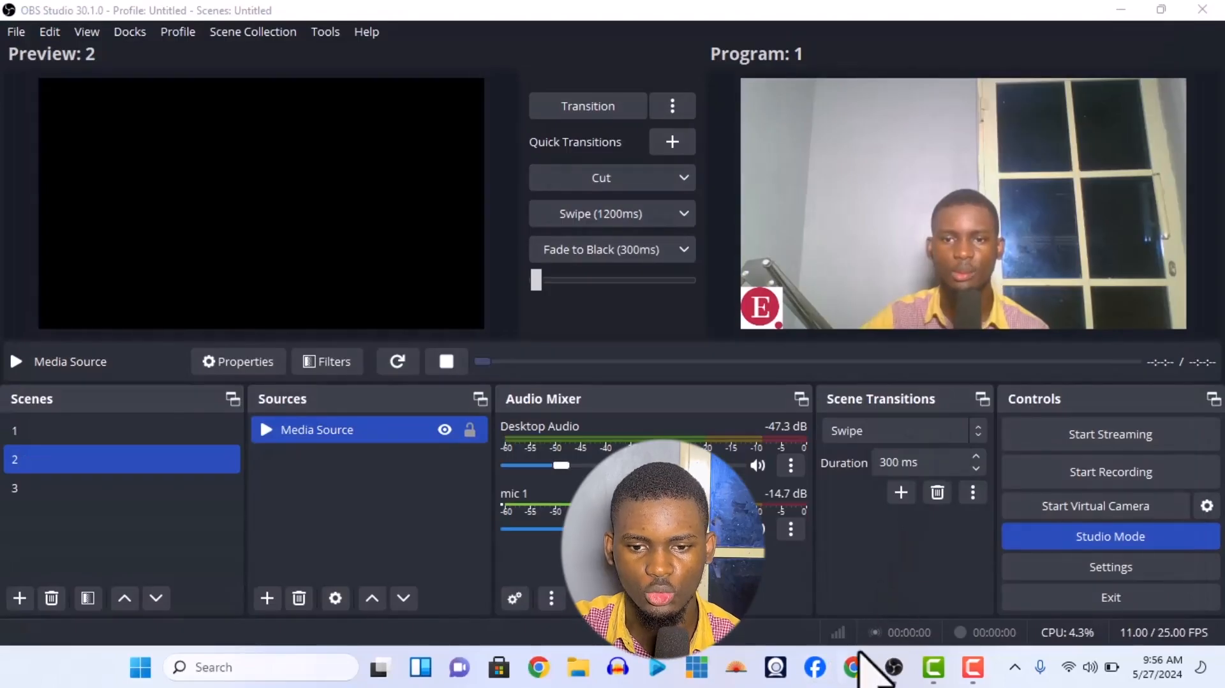
Open YouTube in Chrome, start going live to load the YouTube Studio livestreaming page, and switch back to OBS Studio.
{"action": "left_click", "coordinate": [852, 667]}
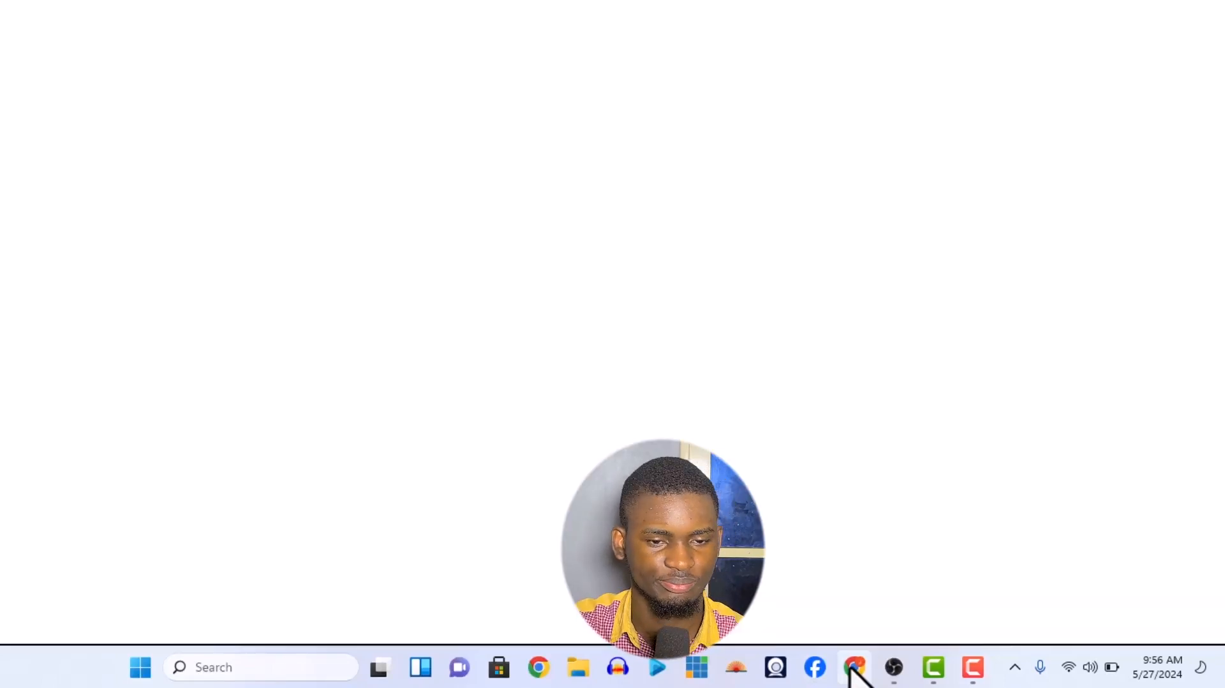
{"action": "left_click", "coordinate": [542, 488]}
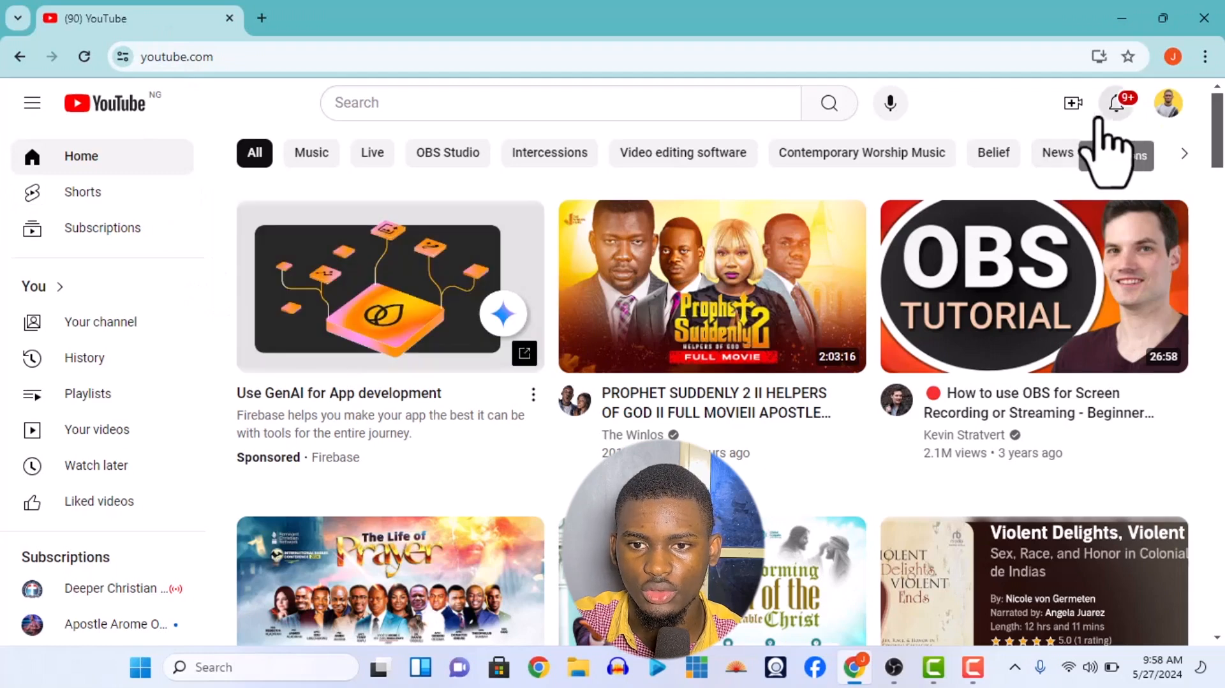
{"action": "left_click", "coordinate": [1073, 104]}
{"action": "left_click", "coordinate": [1090, 183]}
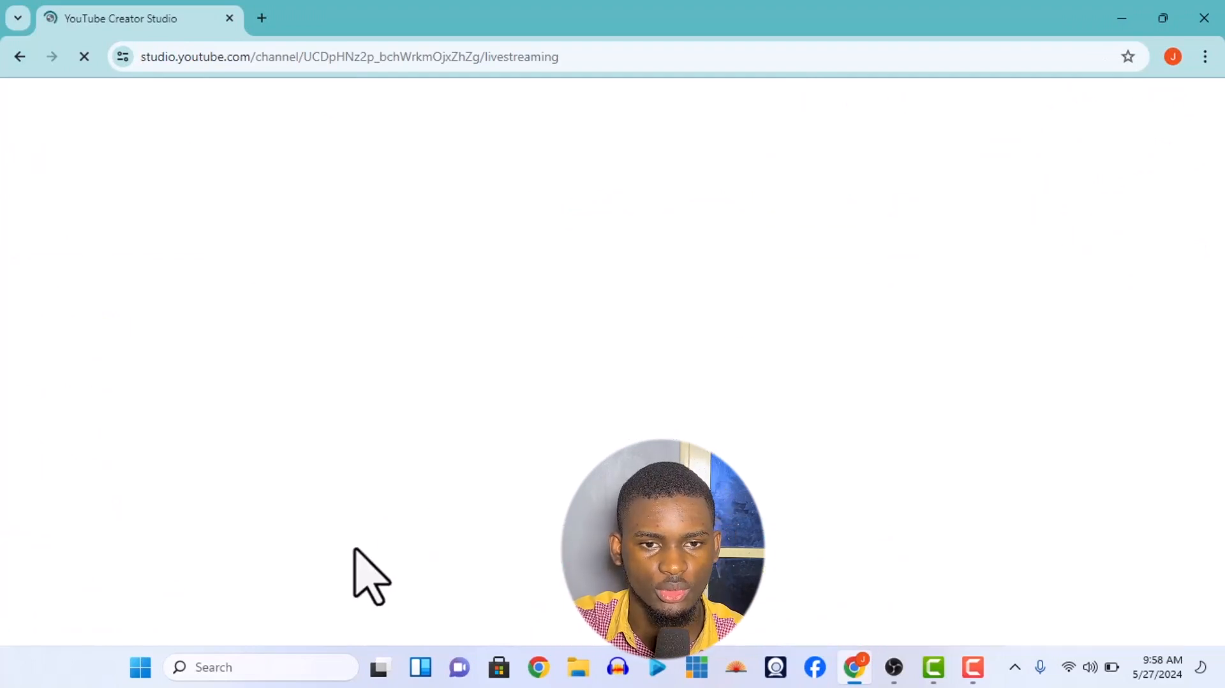
{"action": "left_click", "coordinate": [900, 670]}
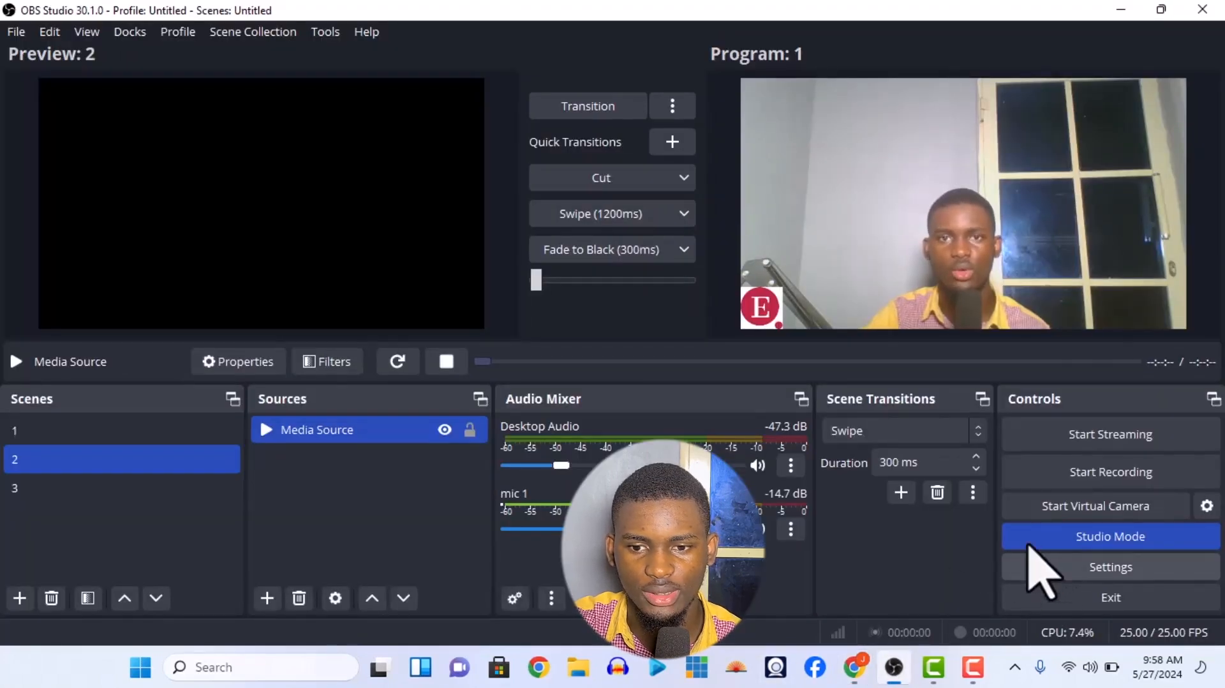
Set the streaming service to YouTube - RTMPS on the primary YouTube ingest server, and choose to connect with a stream key.
{"action": "left_click", "coordinate": [1064, 580]}
{"action": "left_click", "coordinate": [192, 96]}
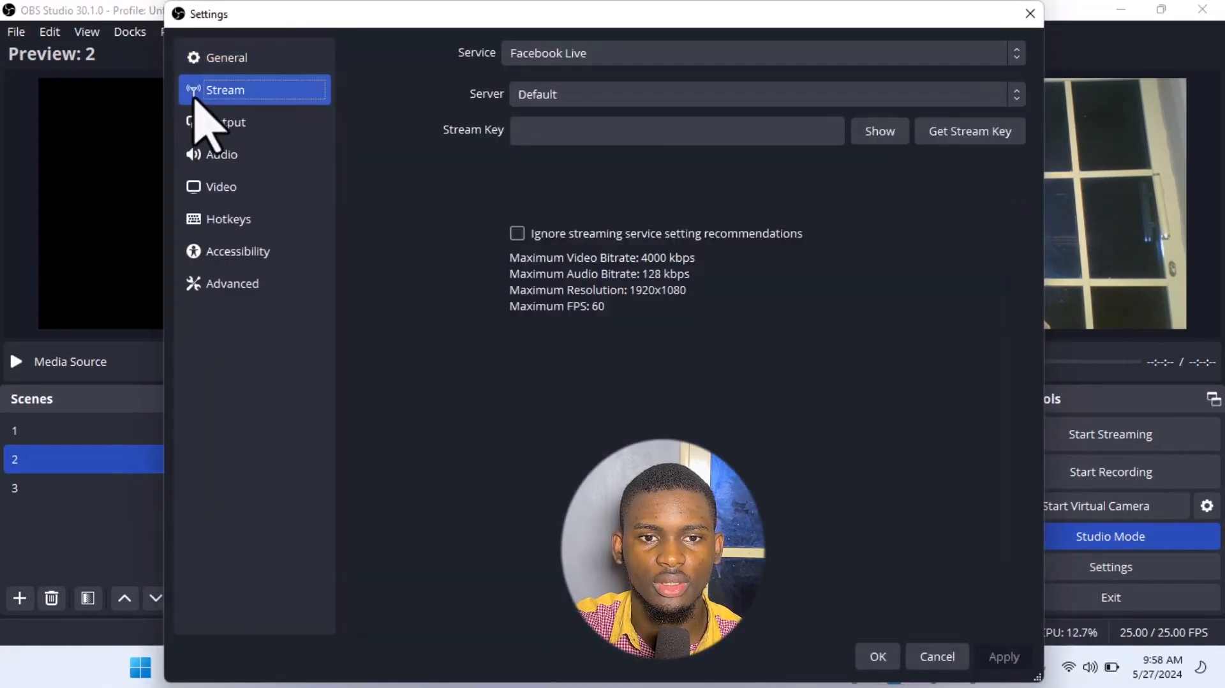
{"action": "left_click", "coordinate": [648, 52]}
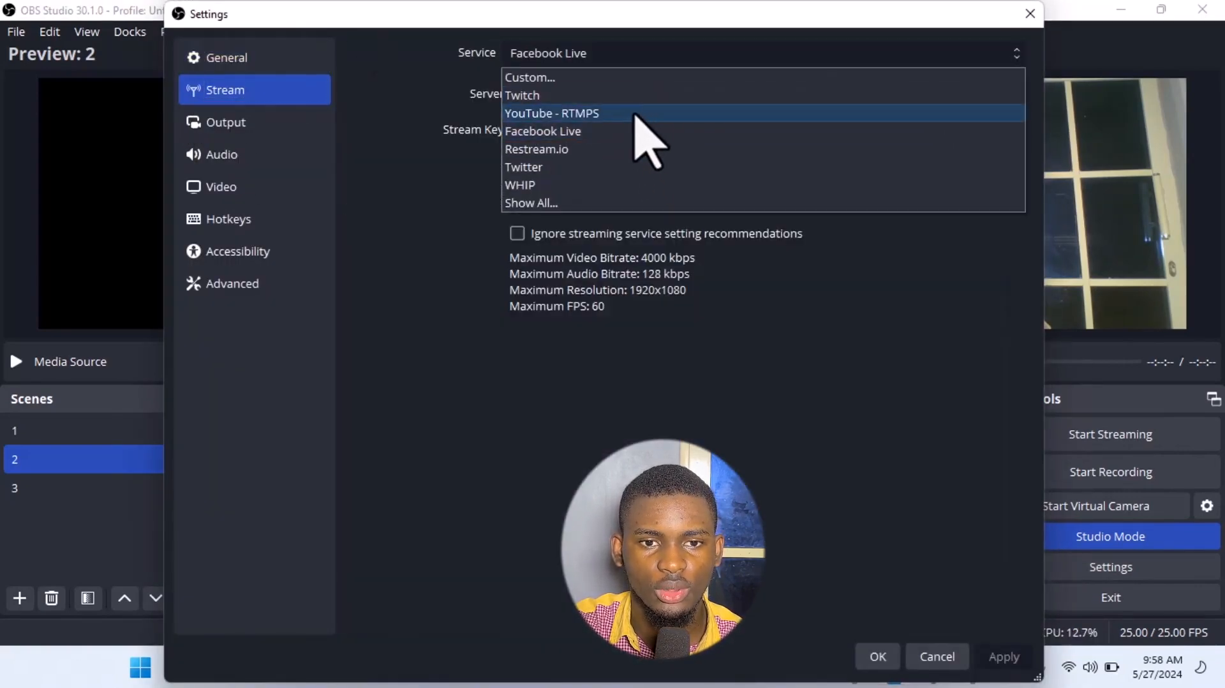
{"action": "left_click", "coordinate": [635, 115]}
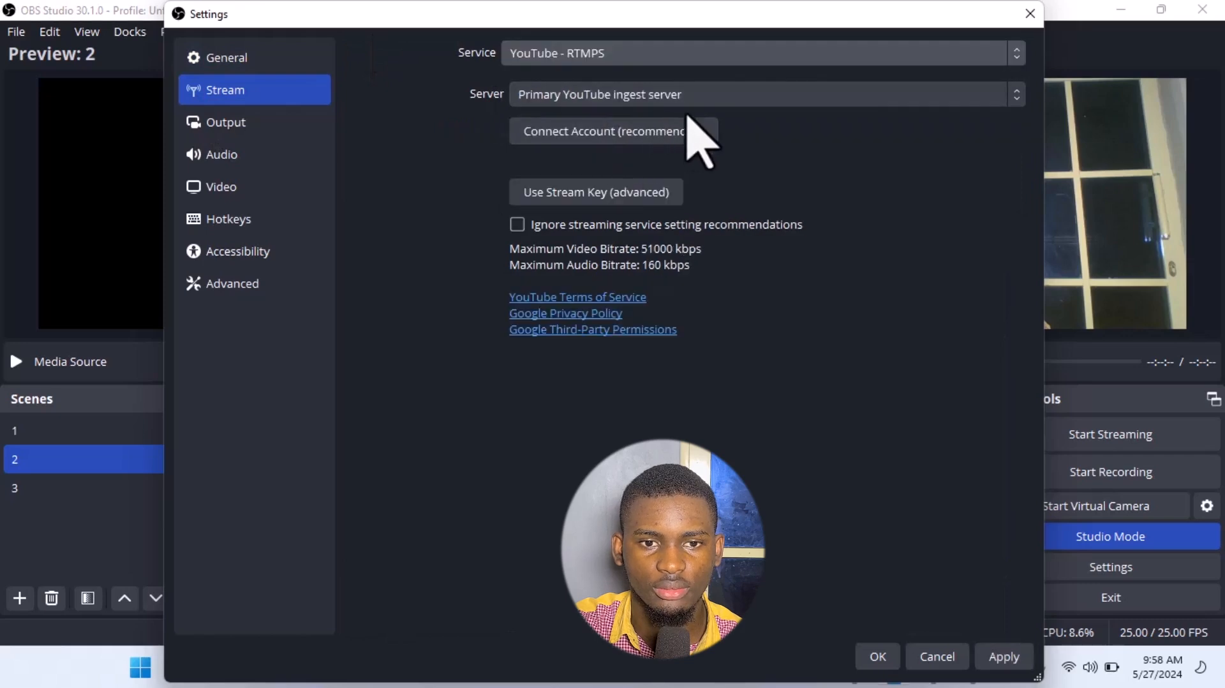
{"action": "left_click", "coordinate": [732, 97]}
{"action": "left_click", "coordinate": [732, 102]}
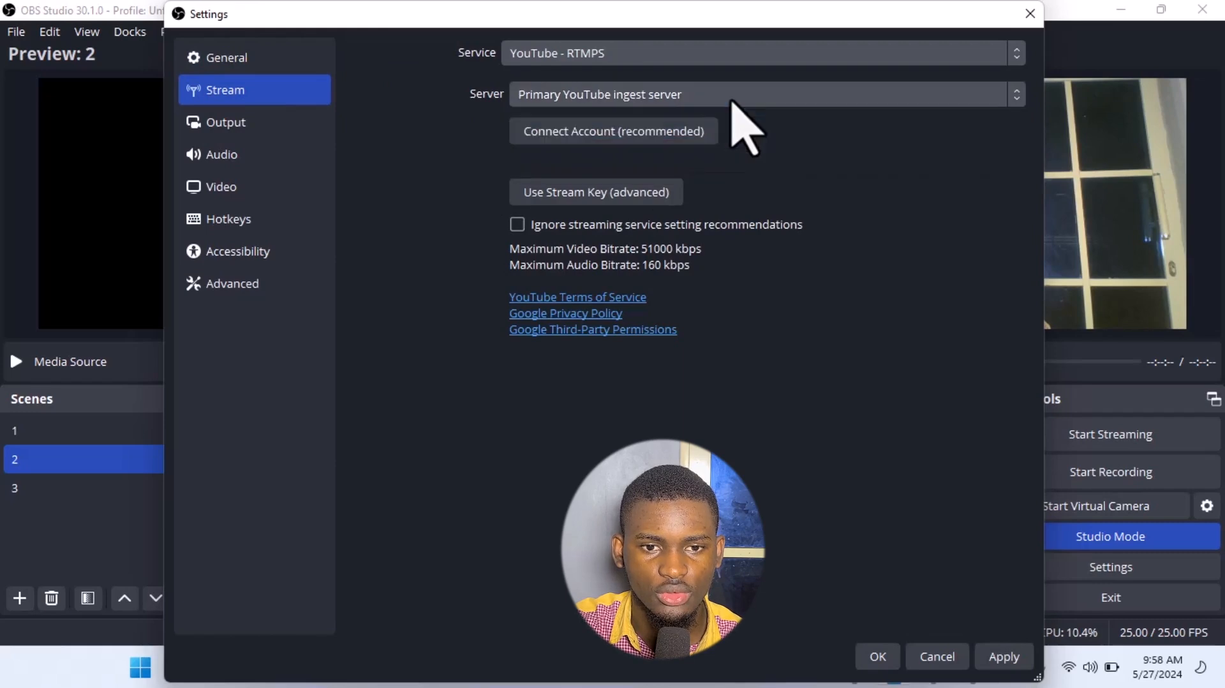
{"action": "left_click", "coordinate": [660, 194]}
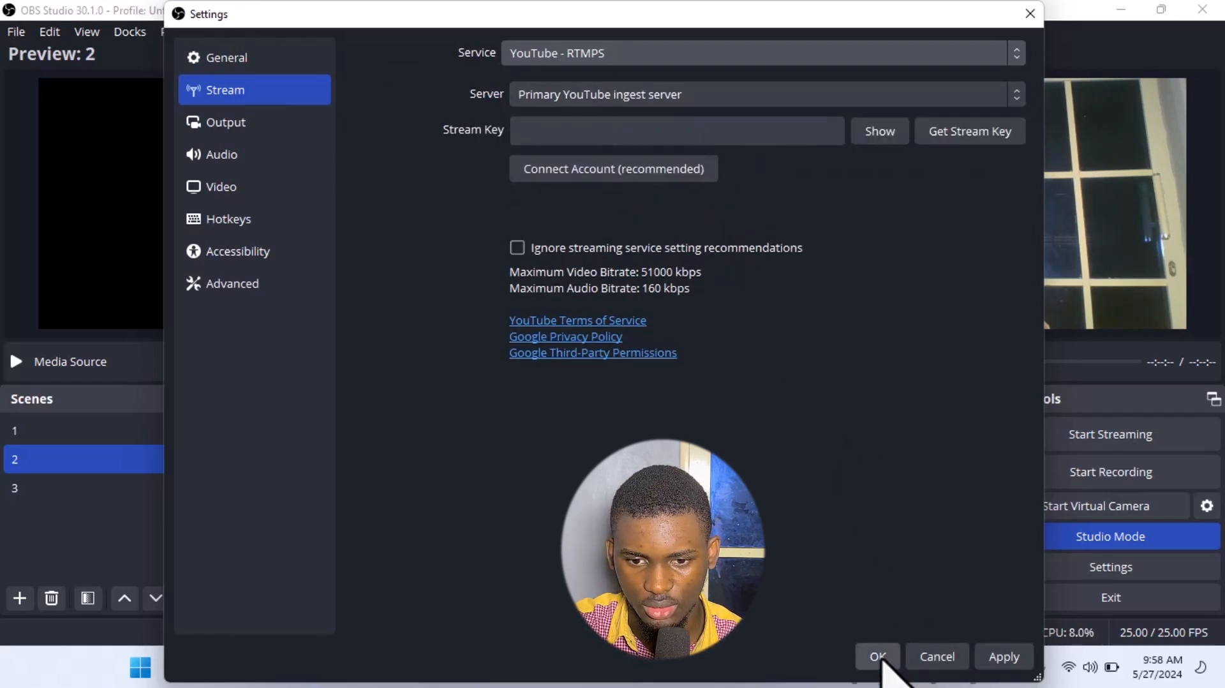
Switch to YouTube Studio in Chrome, mark the live stream as not made for kids, and save.
{"action": "left_click_drag", "start_coordinate": [889, 682], "coordinate": [891, 584]}
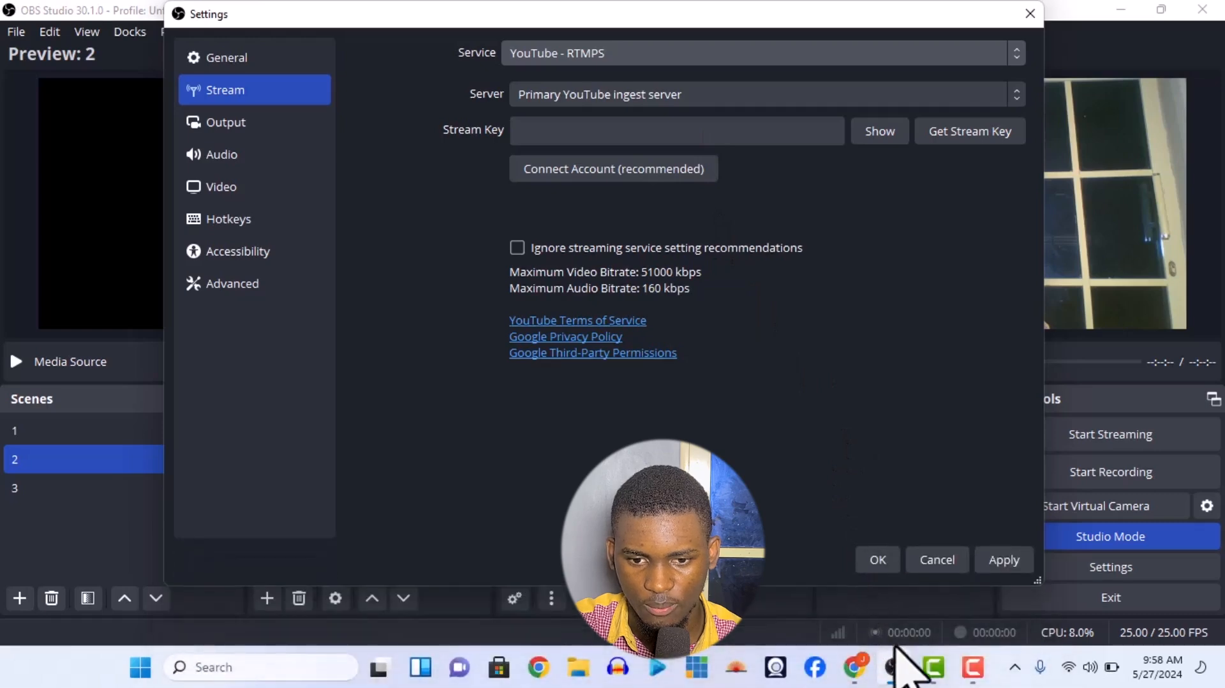
{"action": "left_click", "coordinate": [855, 669]}
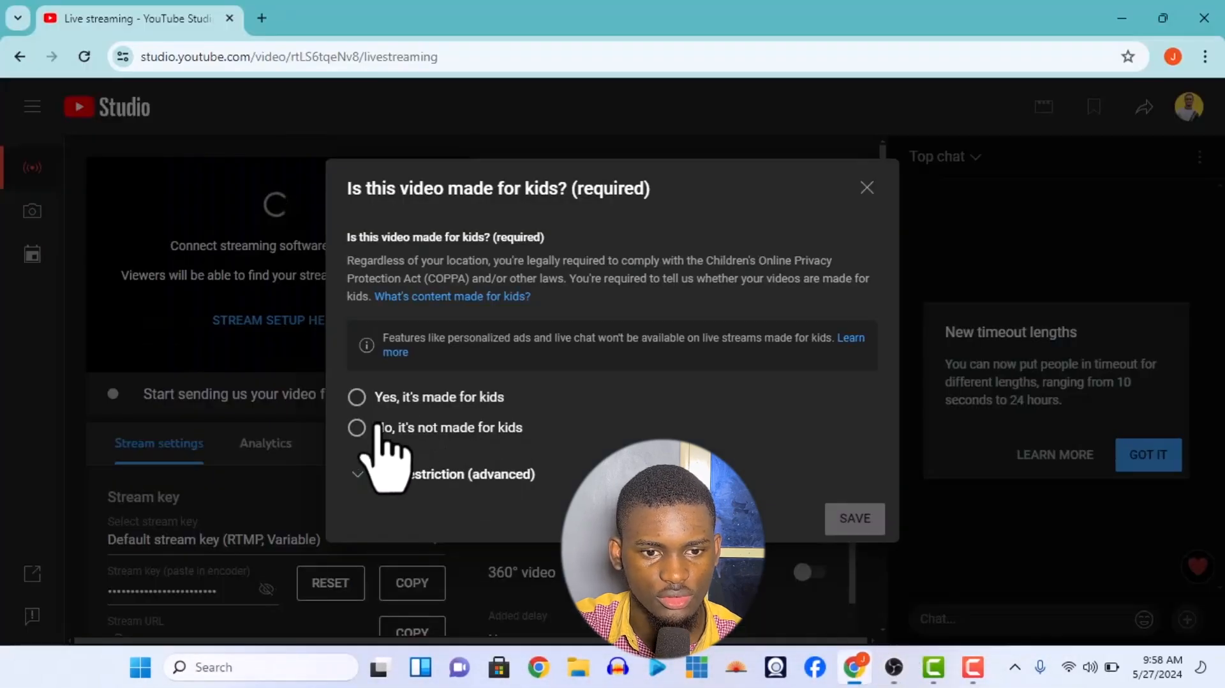
{"action": "left_click", "coordinate": [357, 427]}
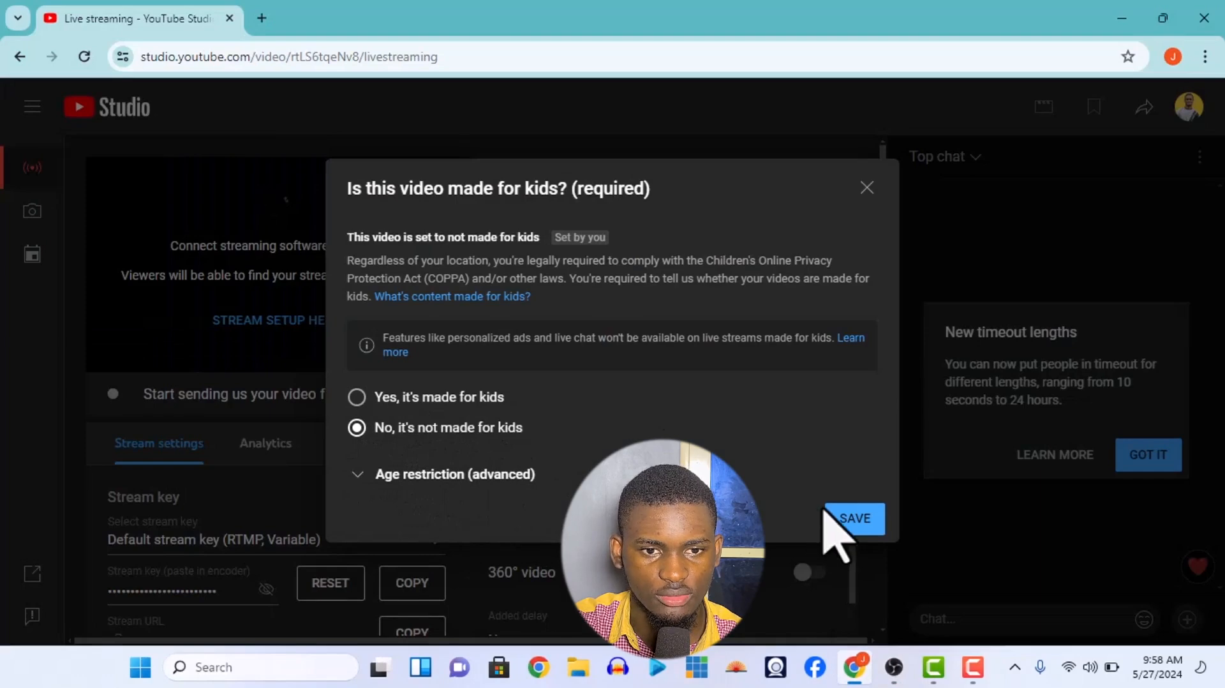
{"action": "left_click", "coordinate": [833, 530]}
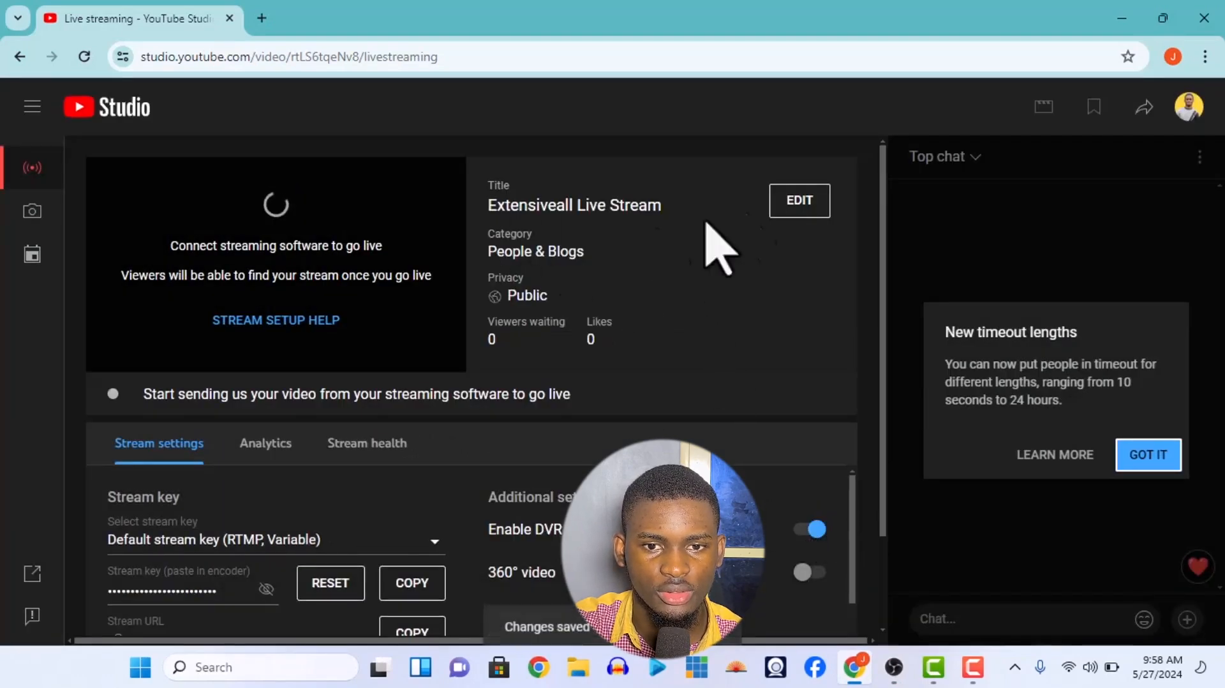
Open the live stream's edit settings and examine its title, description, visibility options, category and thumbnail section.
{"action": "left_click", "coordinate": [791, 204]}
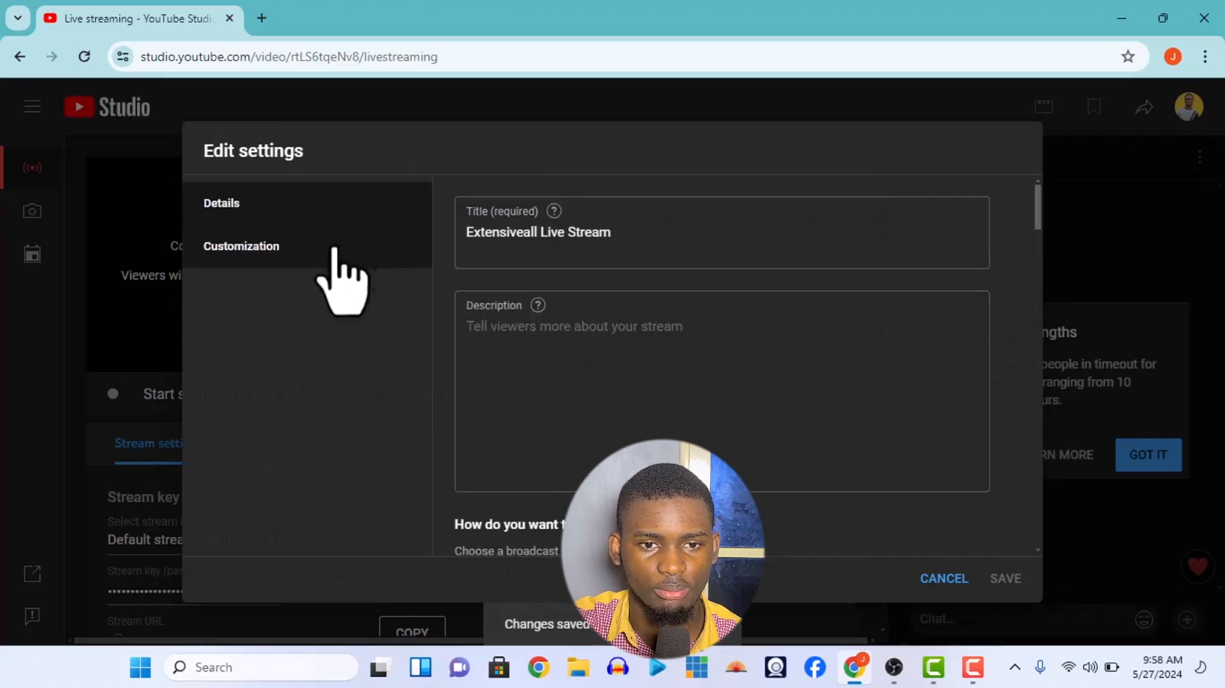
{"action": "scroll", "coordinate": [785, 300], "scroll_direction": "down", "scroll_amount": 2}
{"action": "scroll", "coordinate": [782, 294], "scroll_direction": "down", "scroll_amount": 3}
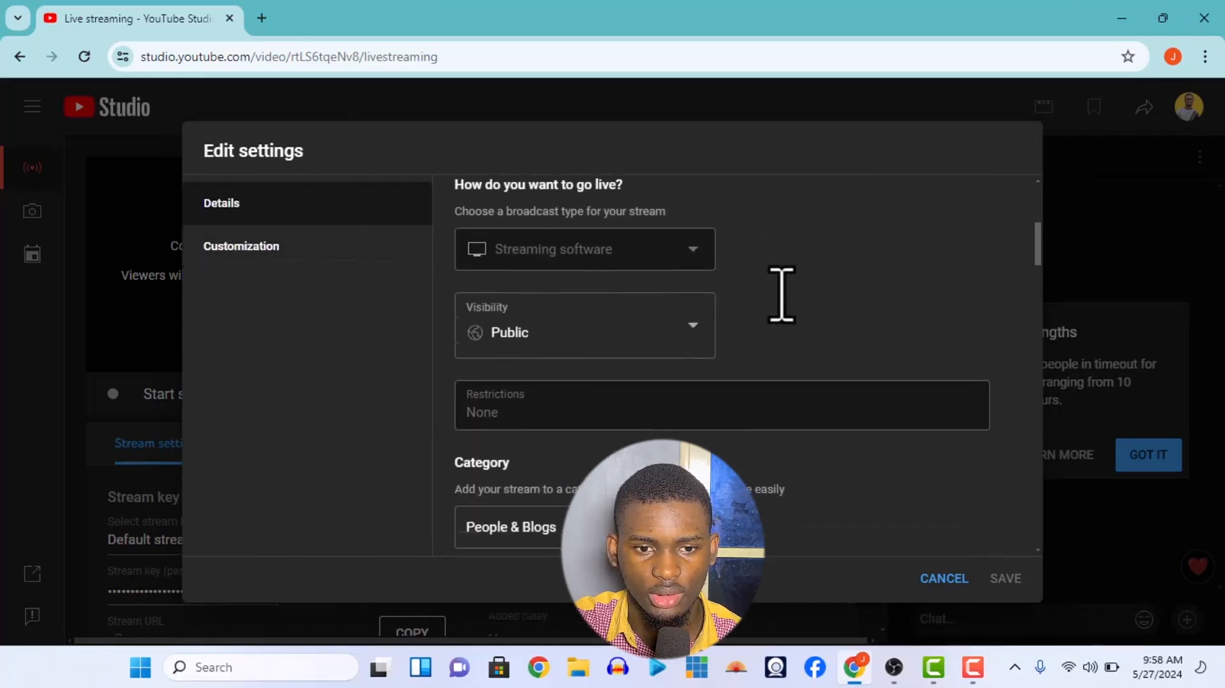
{"action": "left_click", "coordinate": [652, 312]}
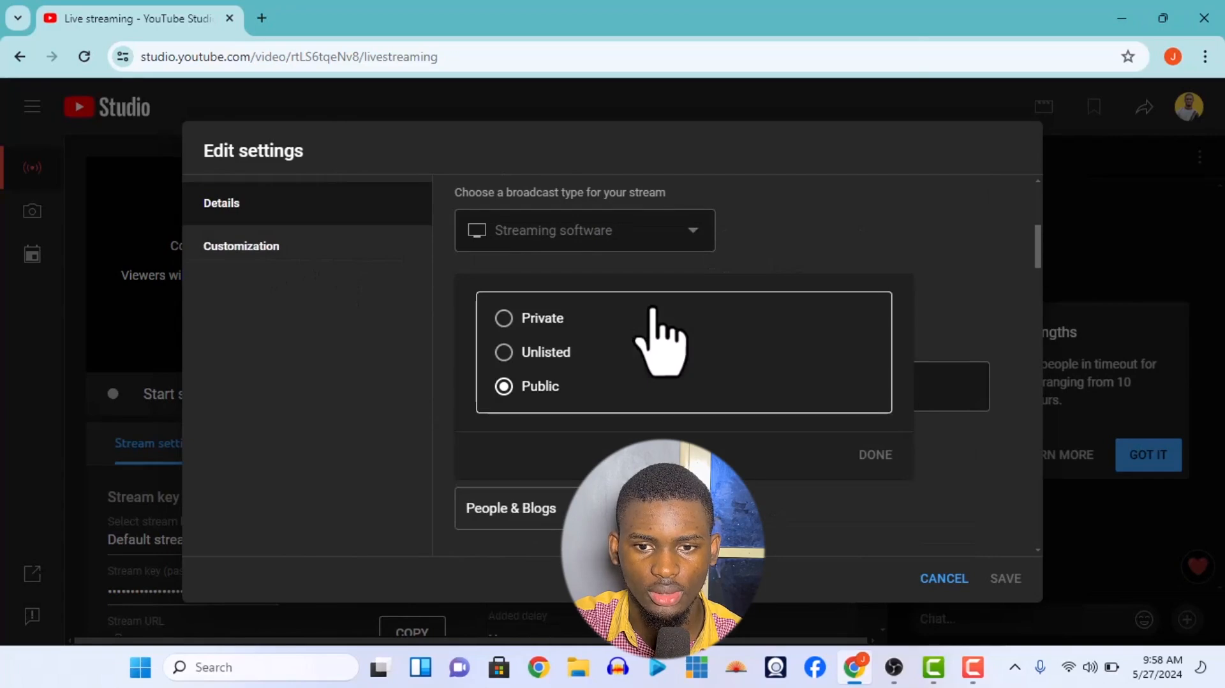
{"action": "left_click", "coordinate": [1061, 319]}
{"action": "scroll", "coordinate": [911, 322], "scroll_direction": "up", "scroll_amount": 5}
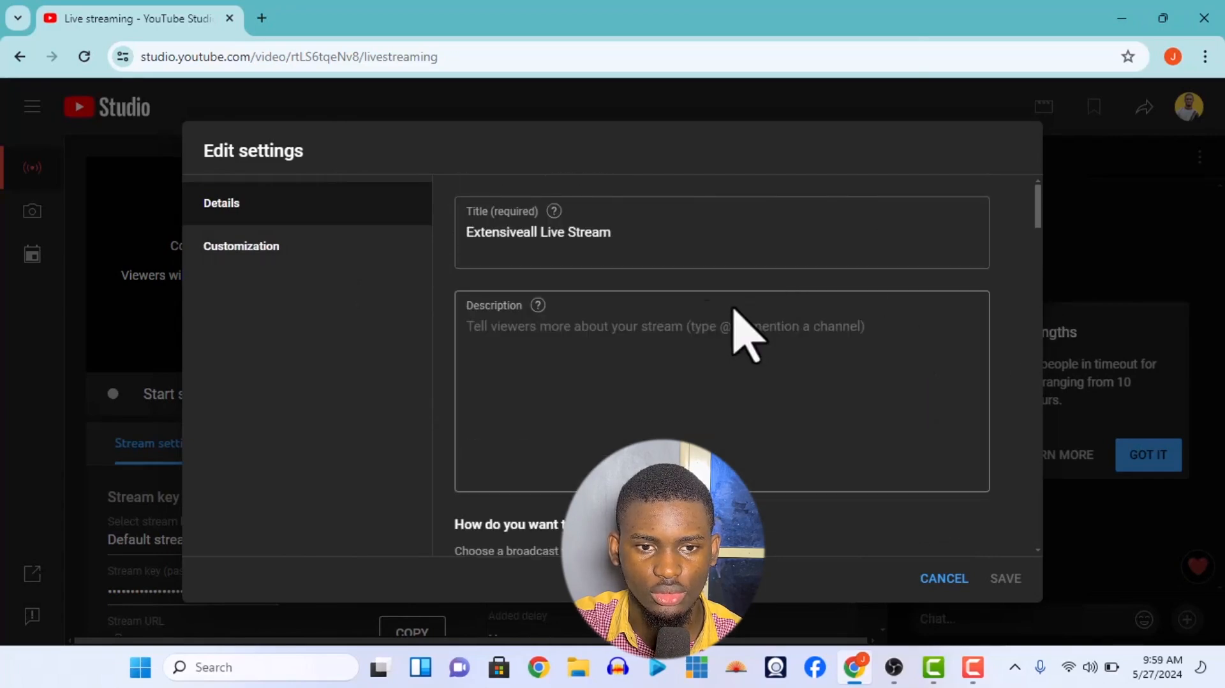
{"action": "scroll", "coordinate": [678, 345], "scroll_direction": "down", "scroll_amount": 10}
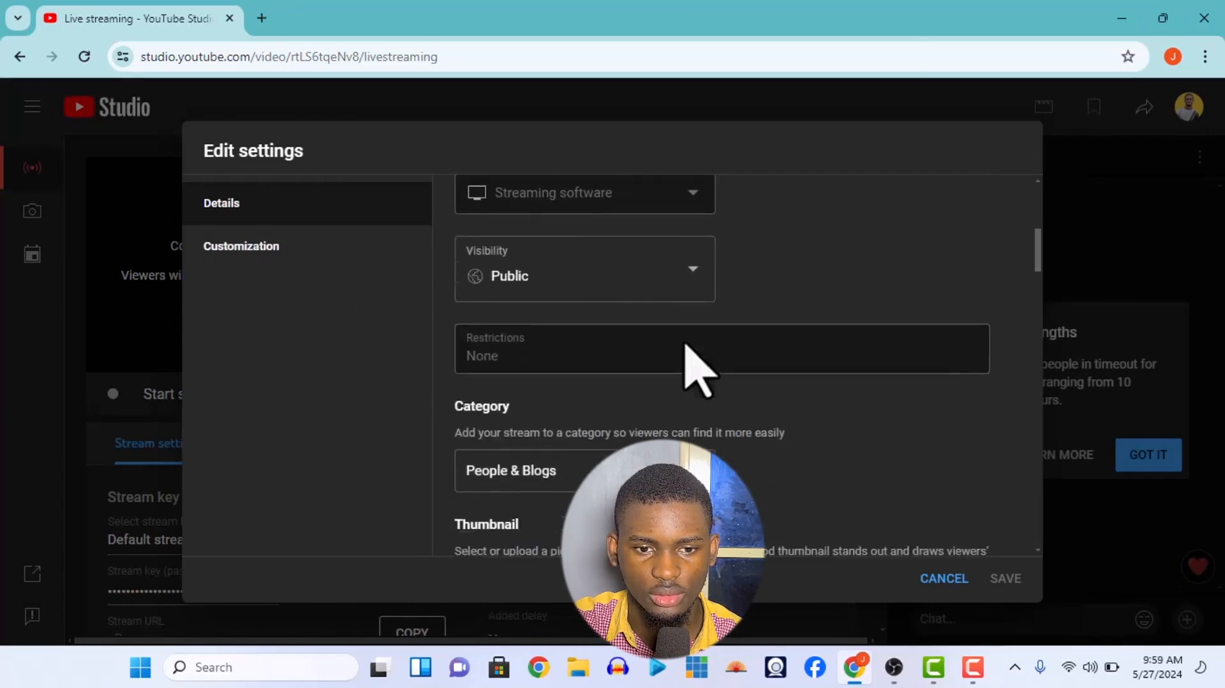
{"action": "scroll", "coordinate": [677, 369], "scroll_direction": "up", "scroll_amount": 5}
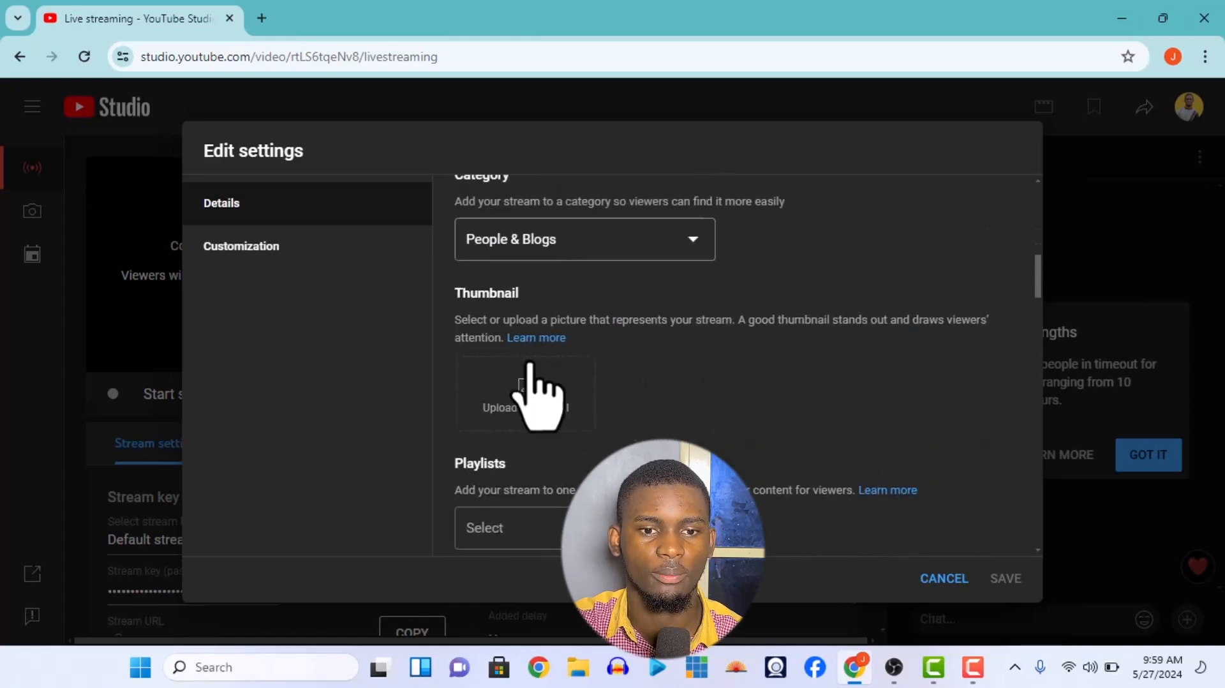
{"action": "scroll", "coordinate": [561, 409], "scroll_direction": "down", "scroll_amount": 1}
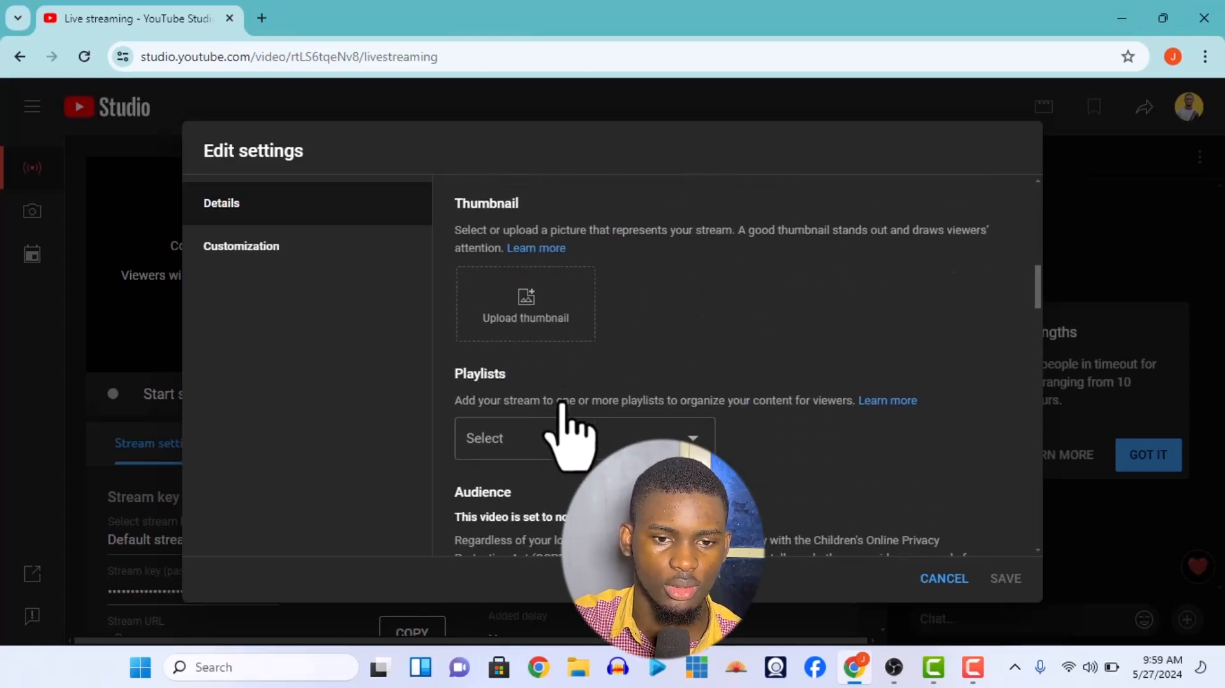
Add the live stream to the OBS playlist and save the stream settings.
{"action": "left_click", "coordinate": [588, 447]}
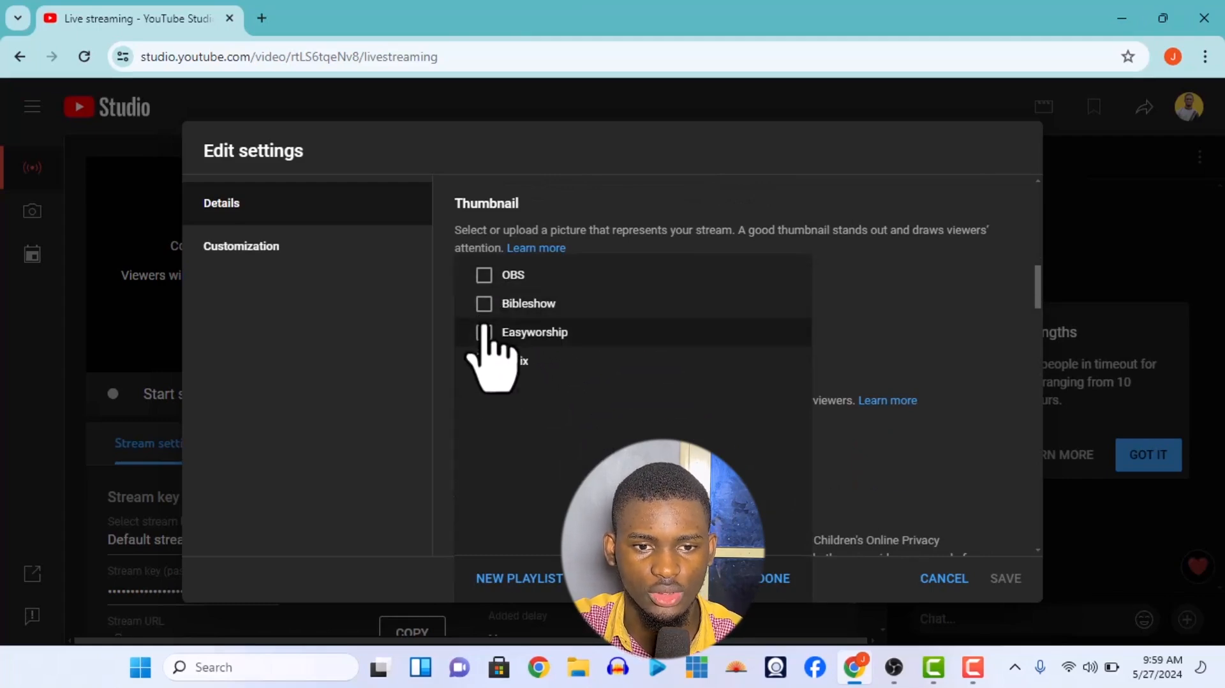
{"action": "left_click", "coordinate": [483, 275]}
{"action": "left_click", "coordinate": [776, 578]}
{"action": "scroll", "coordinate": [780, 555], "scroll_direction": "down", "scroll_amount": 1}
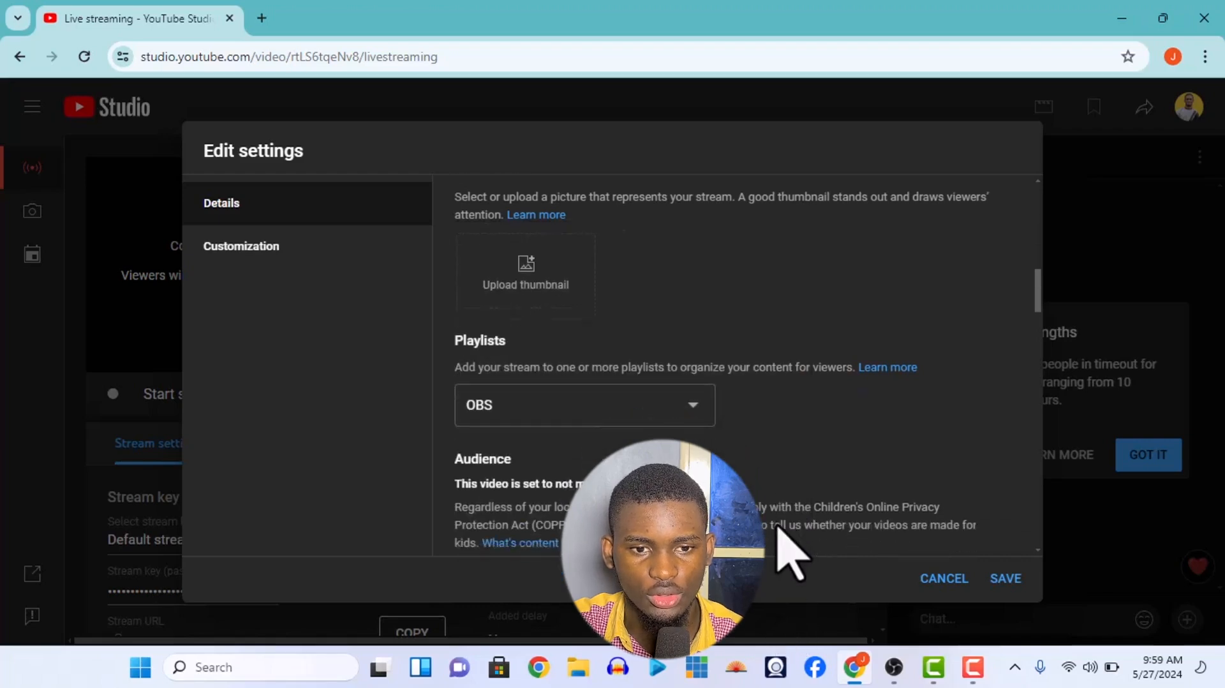
{"action": "scroll", "coordinate": [772, 524], "scroll_direction": "down", "scroll_amount": 5}
{"action": "scroll", "coordinate": [664, 424], "scroll_direction": "down", "scroll_amount": 10}
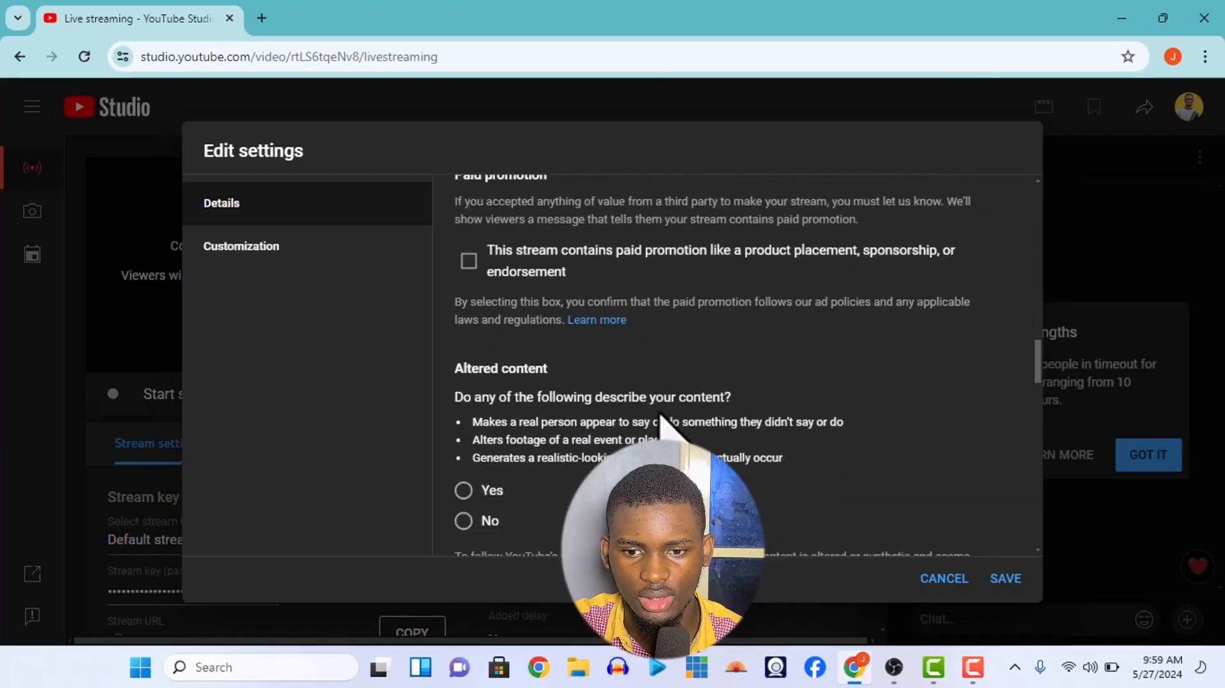
{"action": "left_click", "coordinate": [1007, 579]}
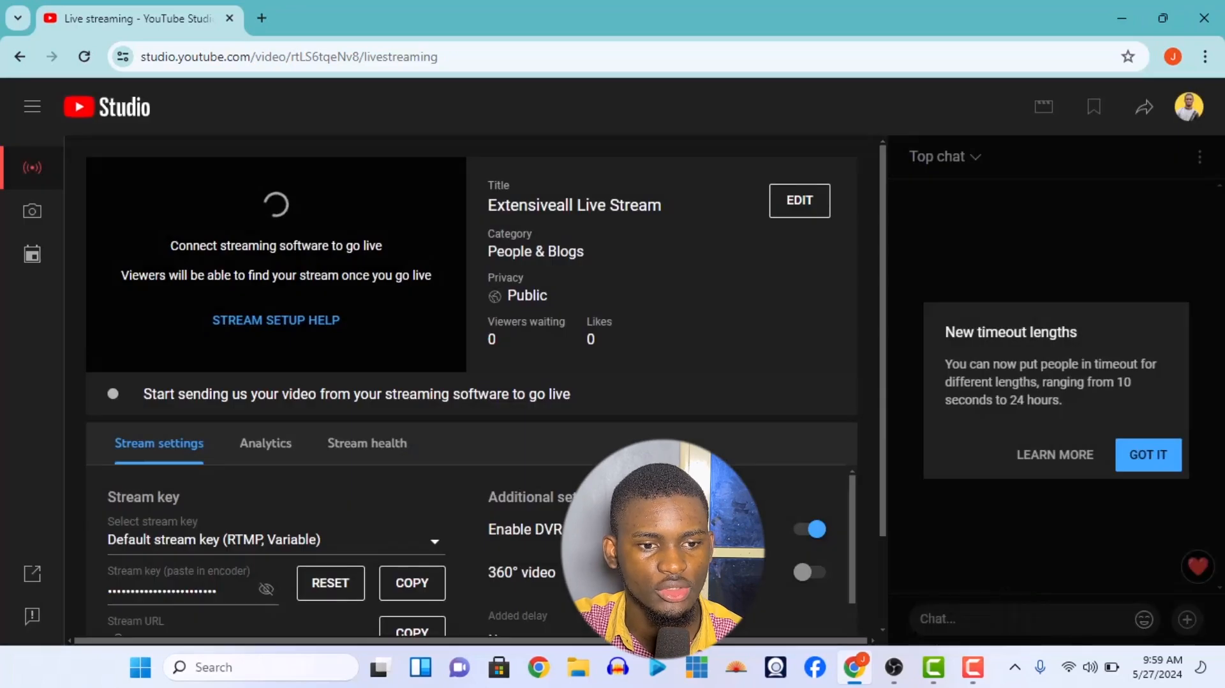
Copy the stream key from YouTube Studio, paste it into the stream key field in OBS Studio, and save the settings.
{"action": "scroll", "coordinate": [192, 565], "scroll_direction": "down", "scroll_amount": 1}
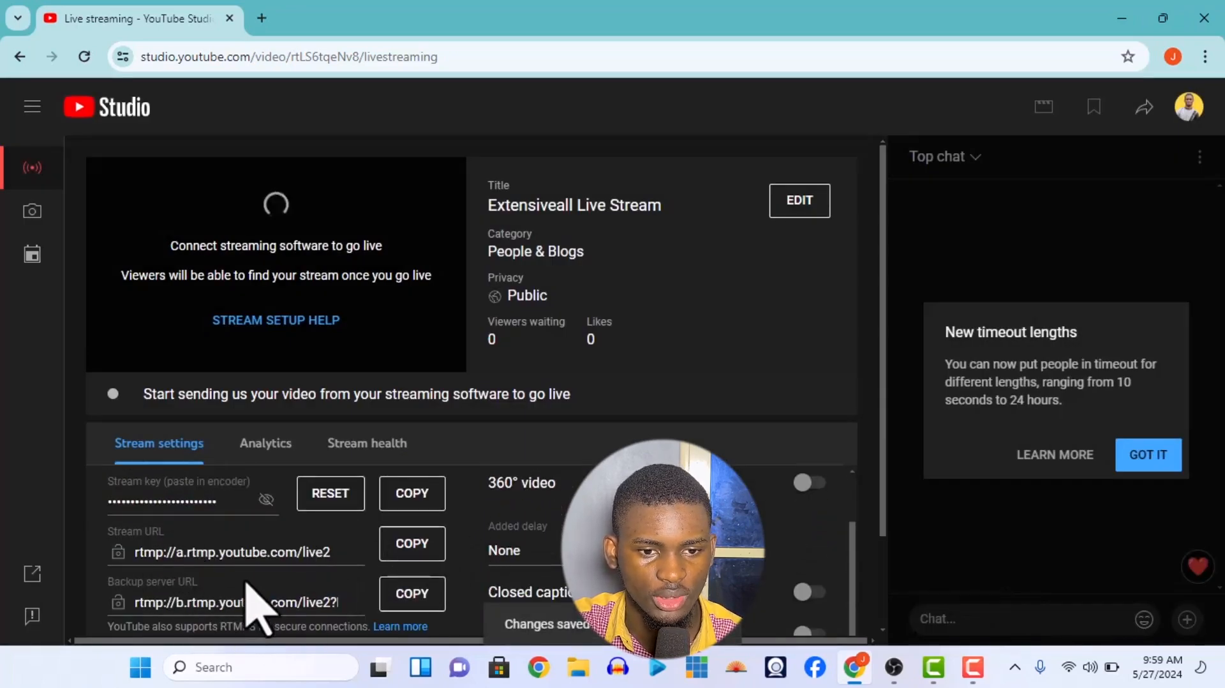
{"action": "left_click", "coordinate": [412, 494]}
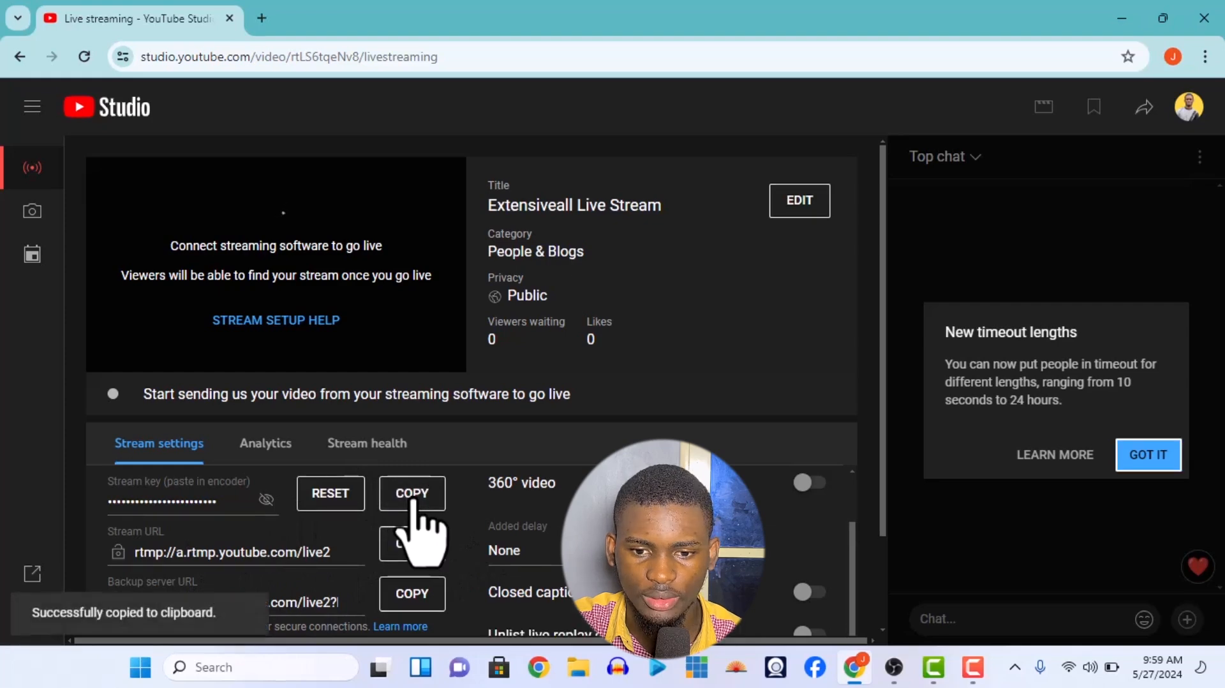
{"action": "left_click", "coordinate": [894, 667]}
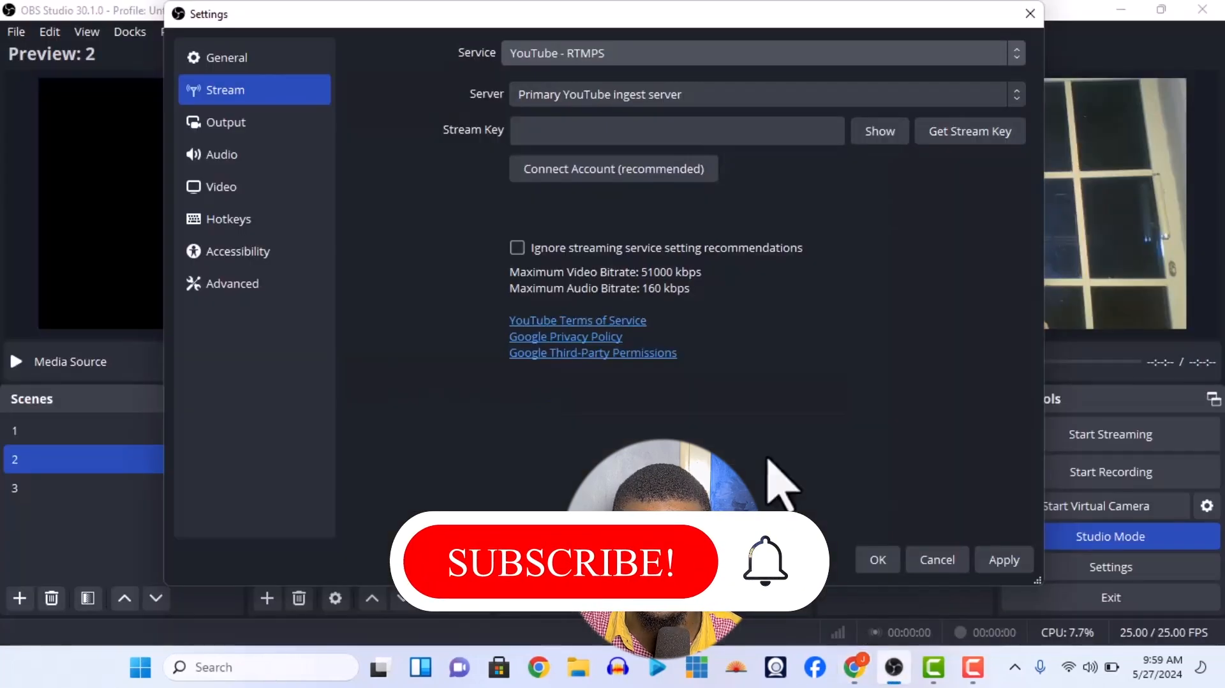
{"action": "left_click", "coordinate": [560, 135]}
{"action": "key", "text": "ctrl+v"}
{"action": "left_click", "coordinate": [874, 133]}
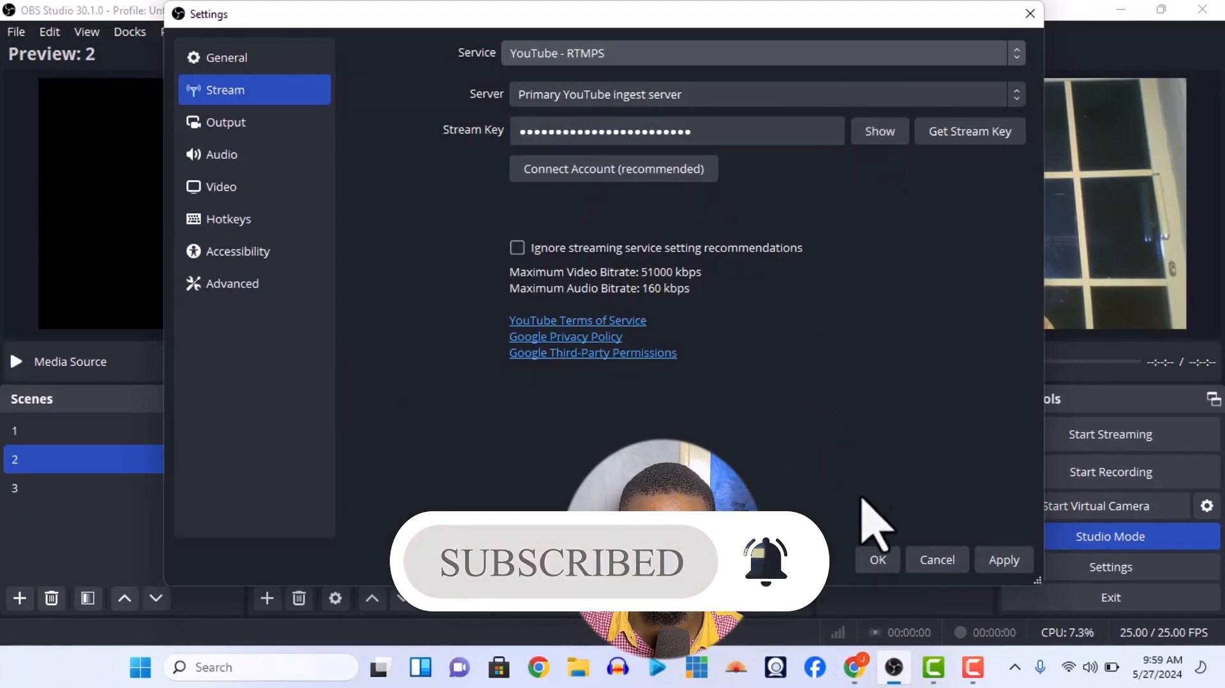
{"action": "left_click", "coordinate": [879, 561]}
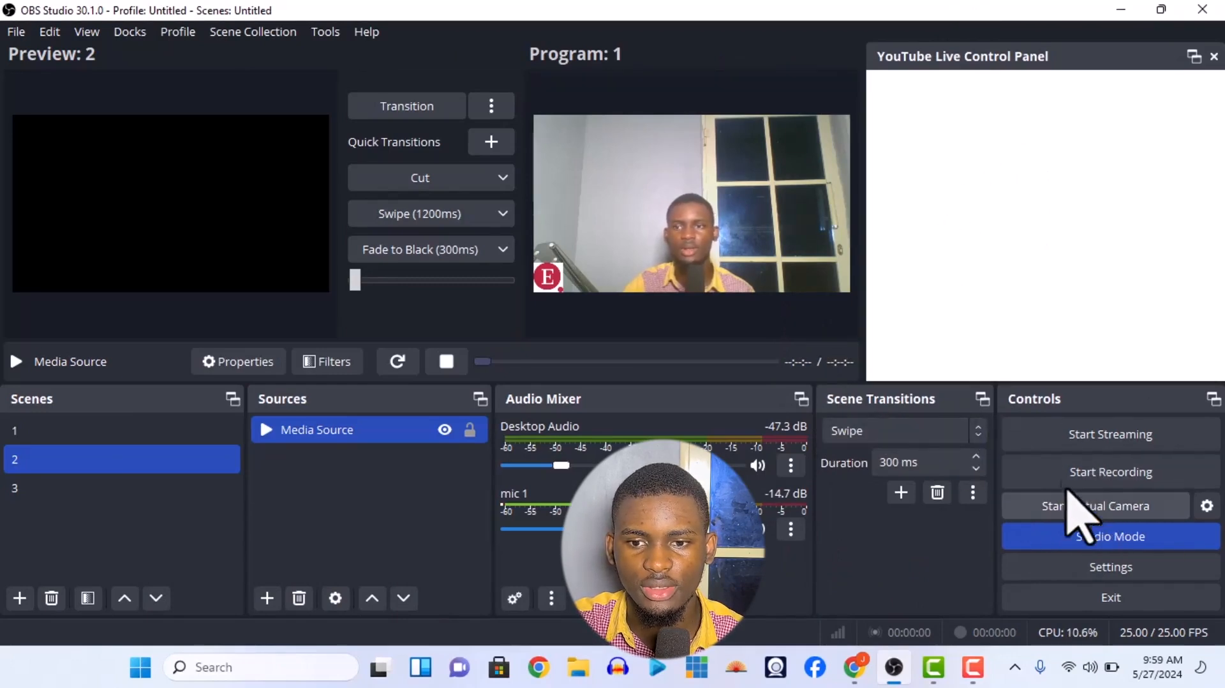
Start streaming from OBS Studio, switch to YouTube Studio in Chrome, and dismiss the new timeout lengths notice.
{"action": "left_click", "coordinate": [1156, 437]}
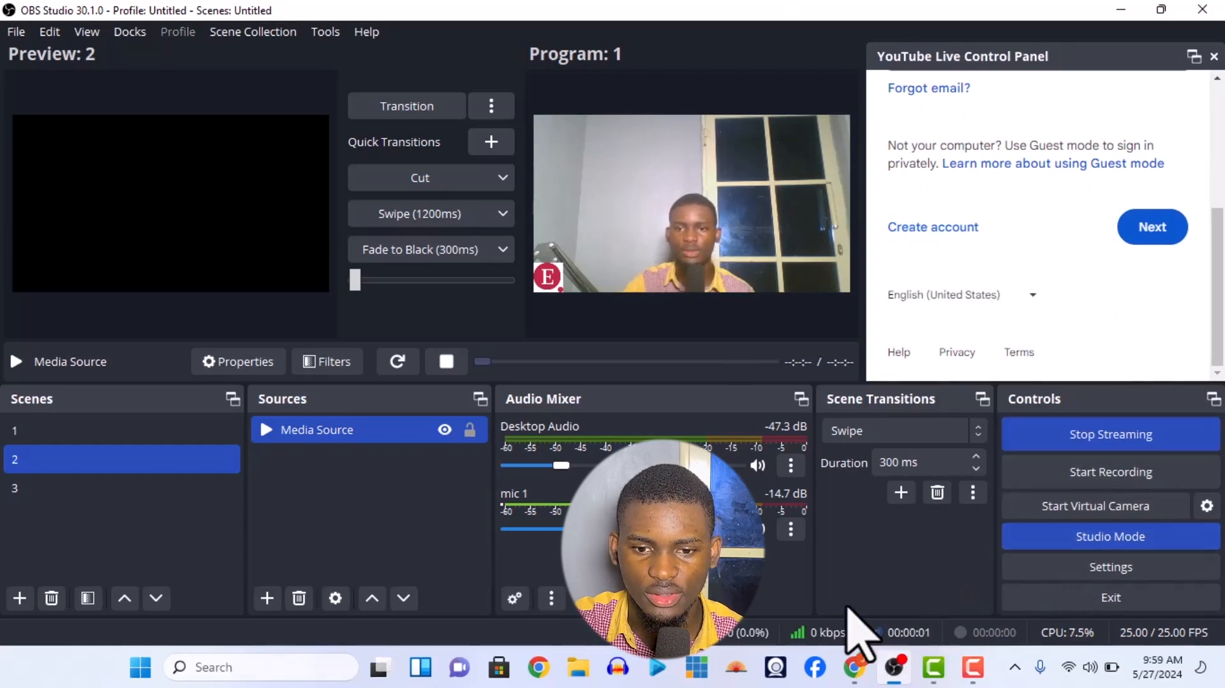
{"action": "left_click", "coordinate": [853, 667]}
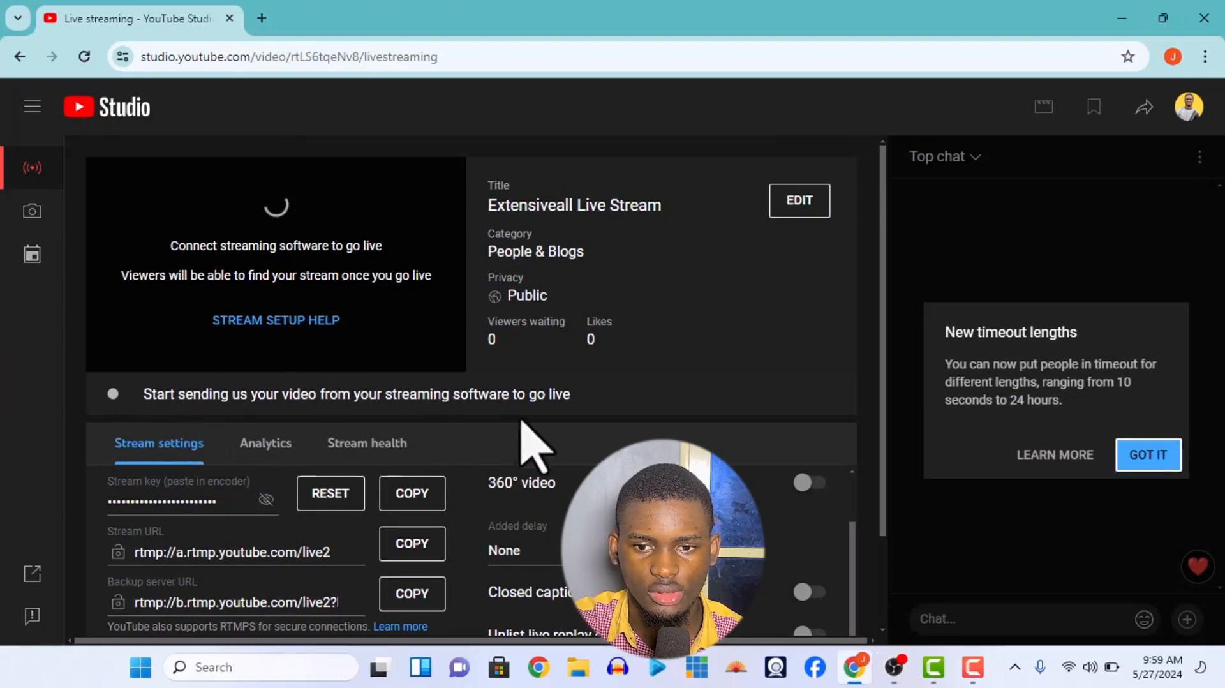
{"action": "left_click", "coordinate": [1146, 455]}
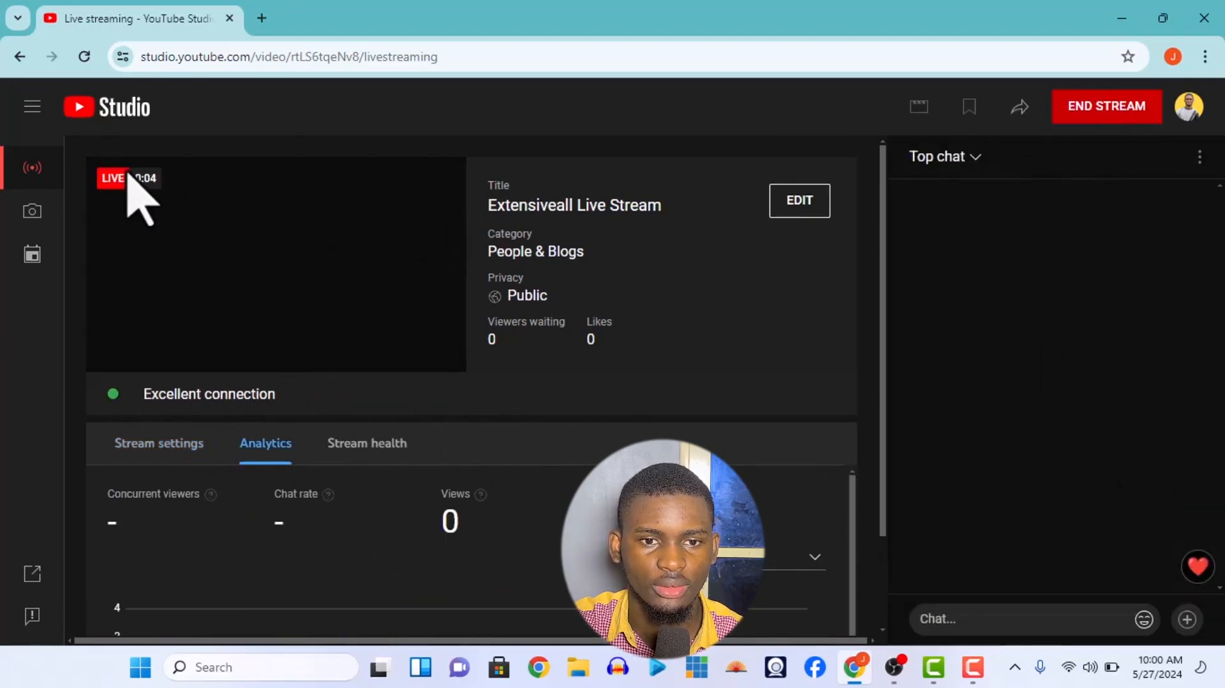
End the live stream in YouTube Studio and open the finished stream for editing in the video editor.
{"action": "left_click", "coordinate": [1074, 107]}
{"action": "left_click", "coordinate": [769, 436]}
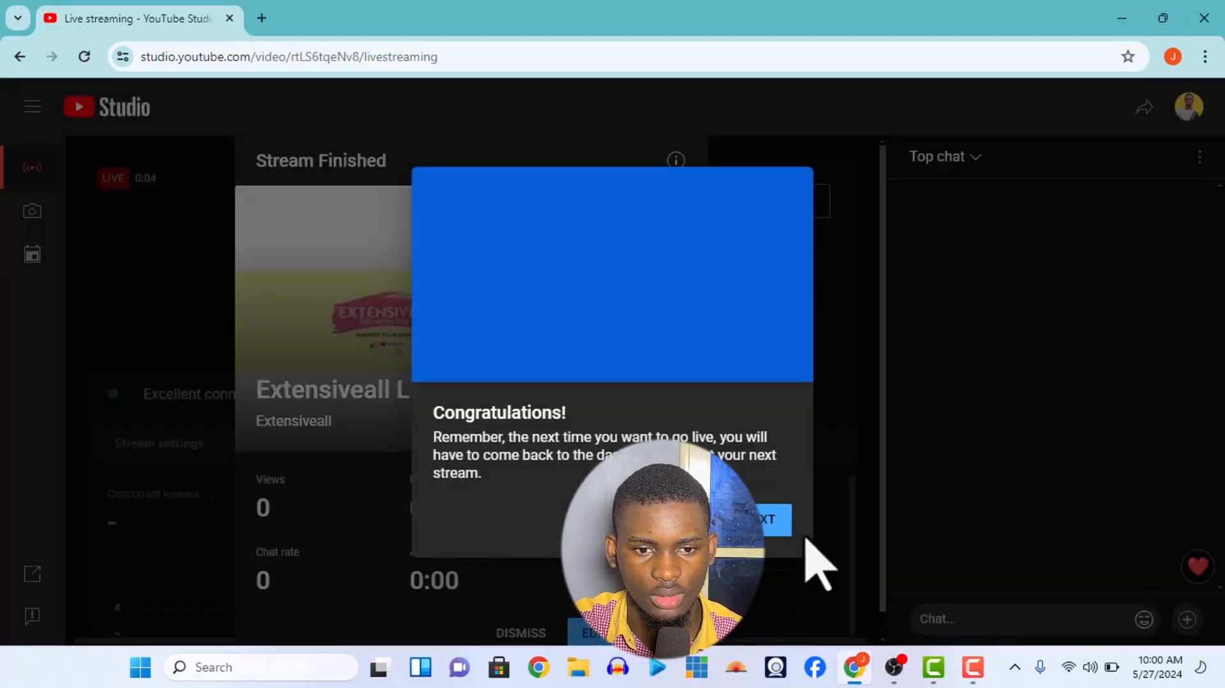
{"action": "left_click", "coordinate": [769, 518]}
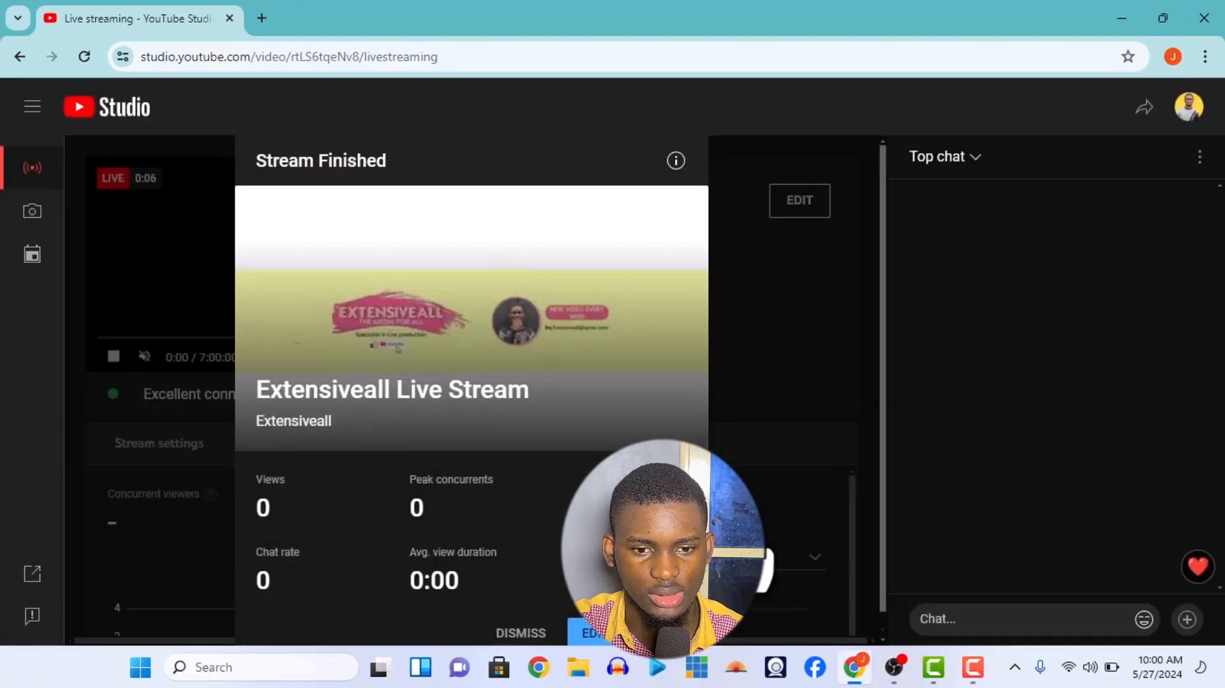
{"action": "scroll", "coordinate": [548, 612], "scroll_direction": "down", "scroll_amount": 1}
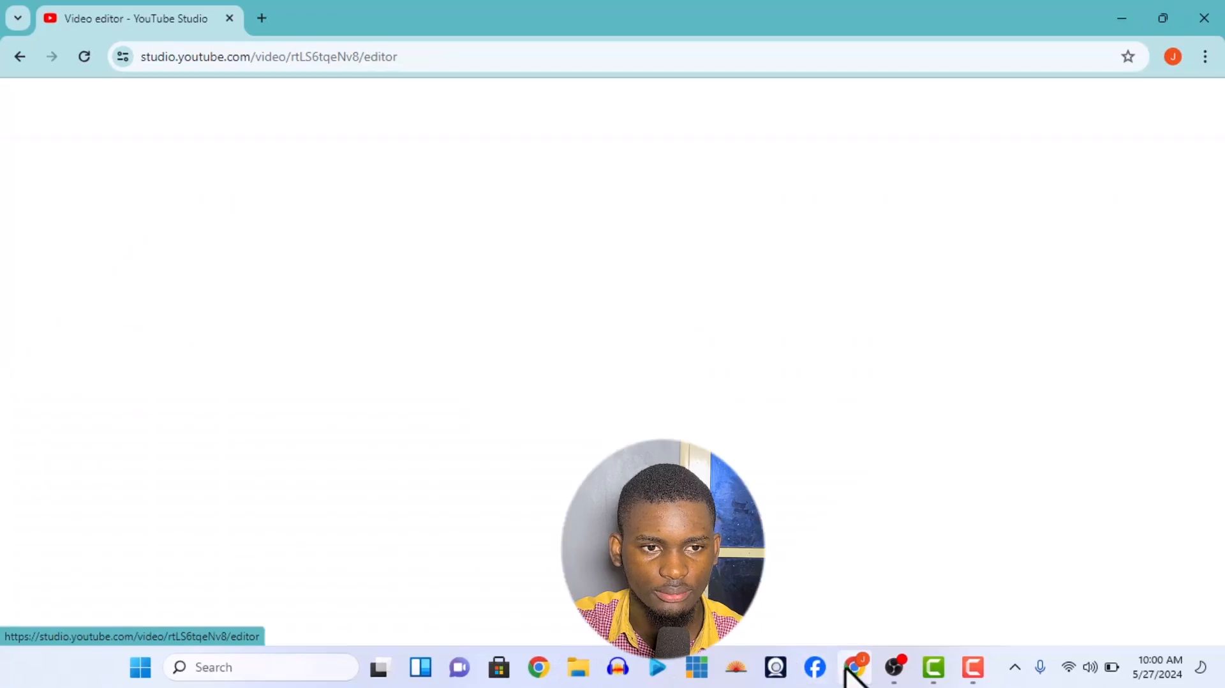
Return to OBS Studio, close the YouTube Live Control Panel dock with its closing notice turned off, and stop streaming.
{"action": "left_click", "coordinate": [851, 668]}
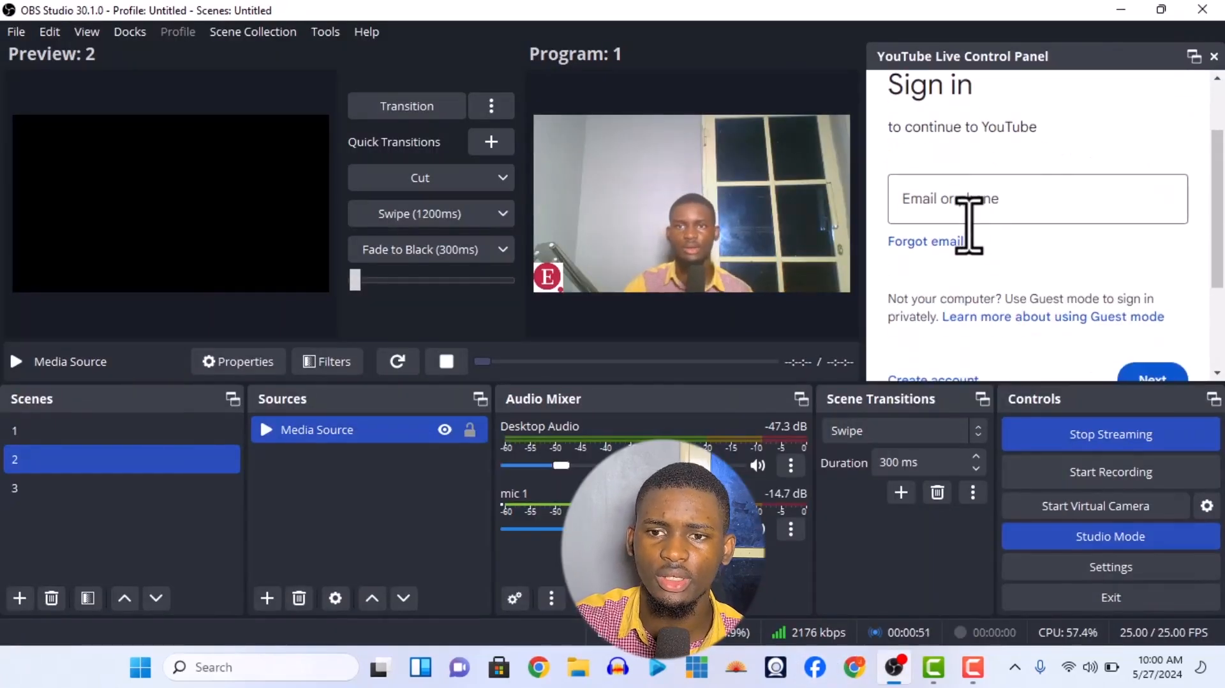
{"action": "left_click", "coordinate": [1214, 56]}
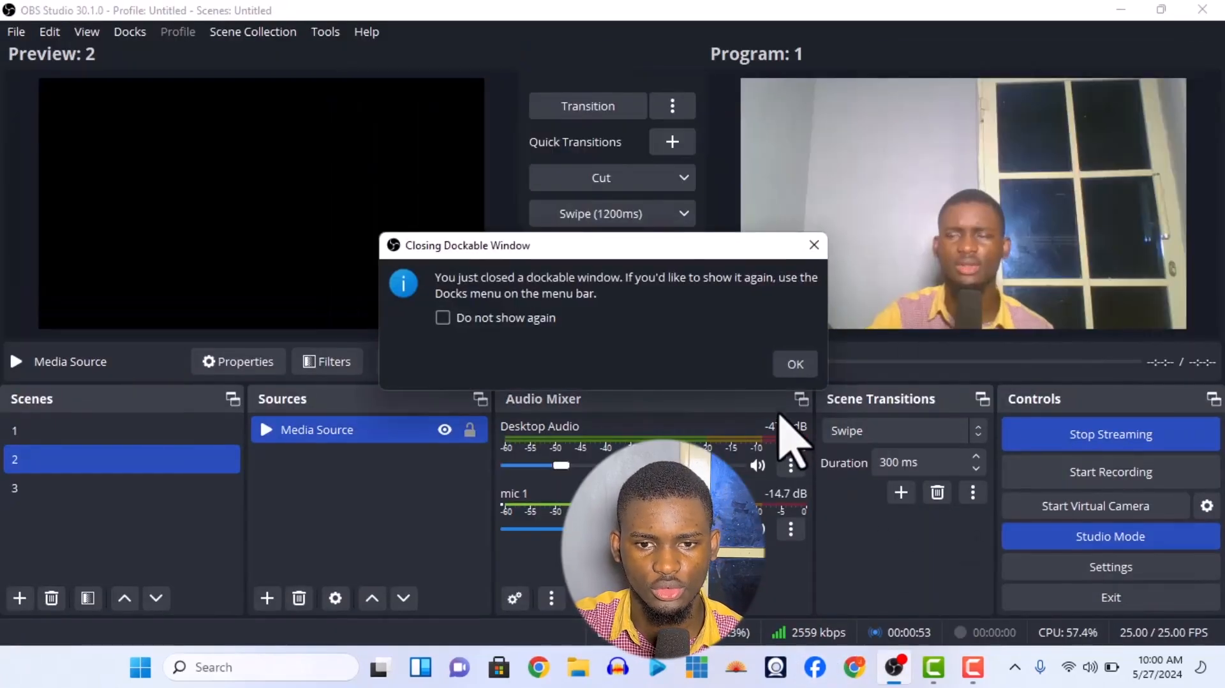
{"action": "left_click", "coordinate": [513, 317]}
{"action": "left_click", "coordinate": [795, 364]}
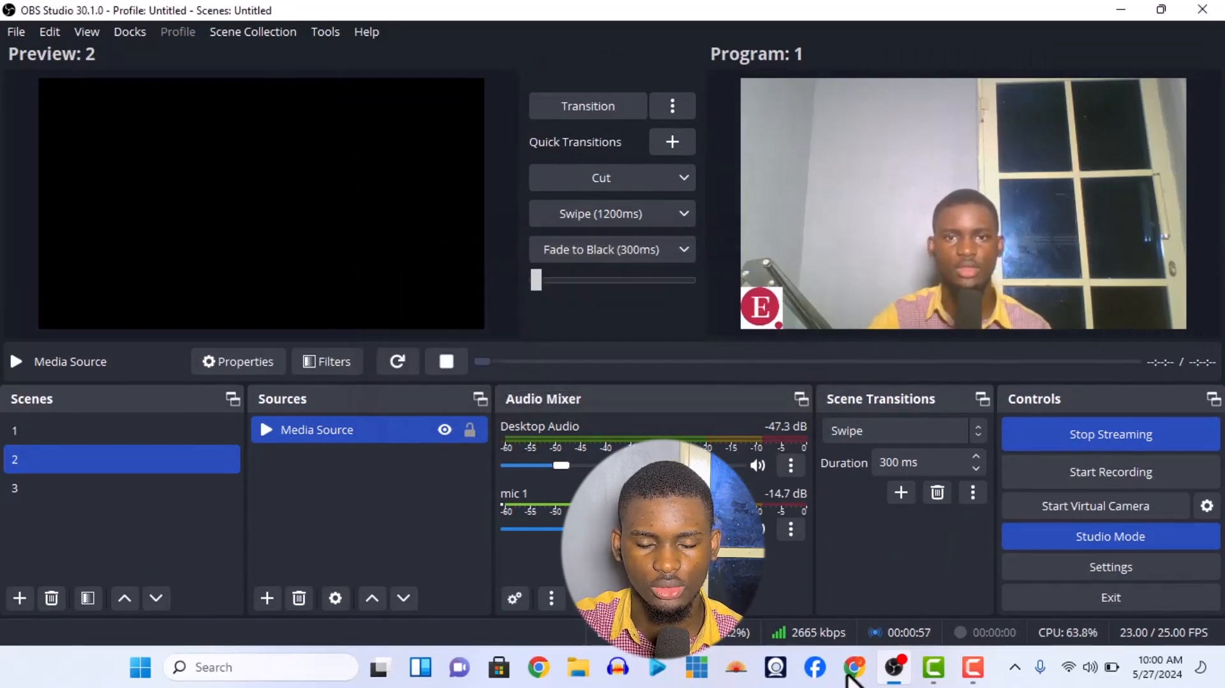
{"action": "left_click", "coordinate": [1079, 435]}
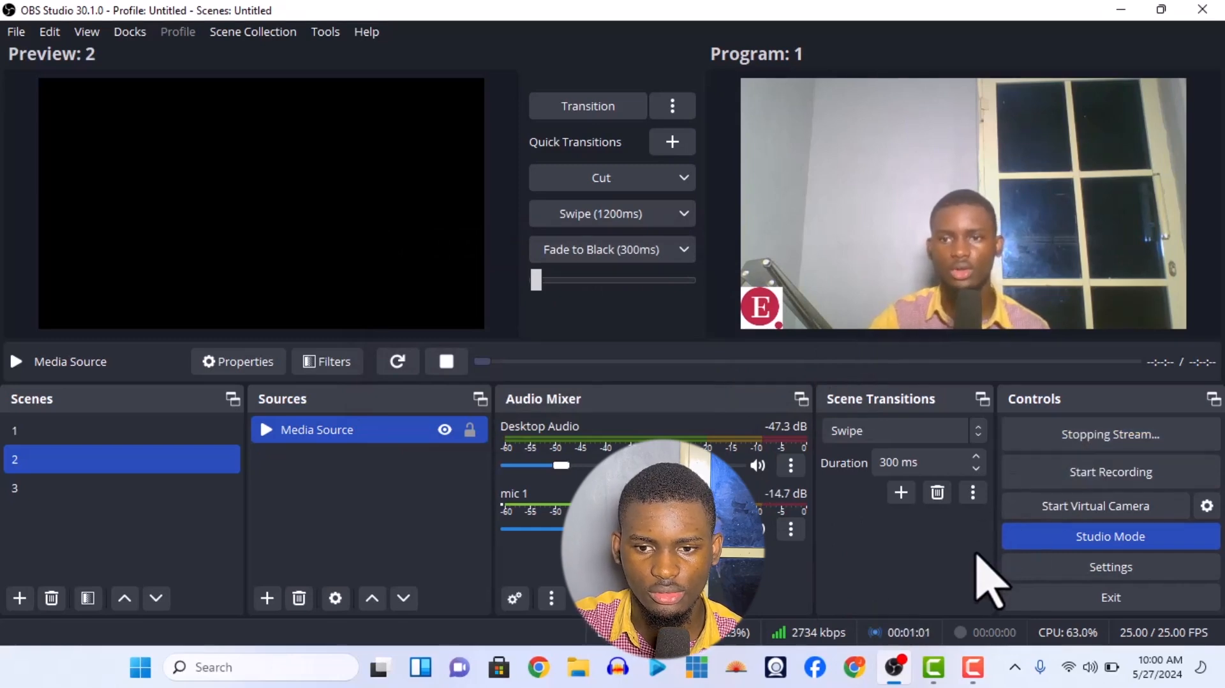
Turn Studio Mode off and back on, and load scene 2 into the preview with no source selected.
{"action": "left_click", "coordinate": [1019, 537]}
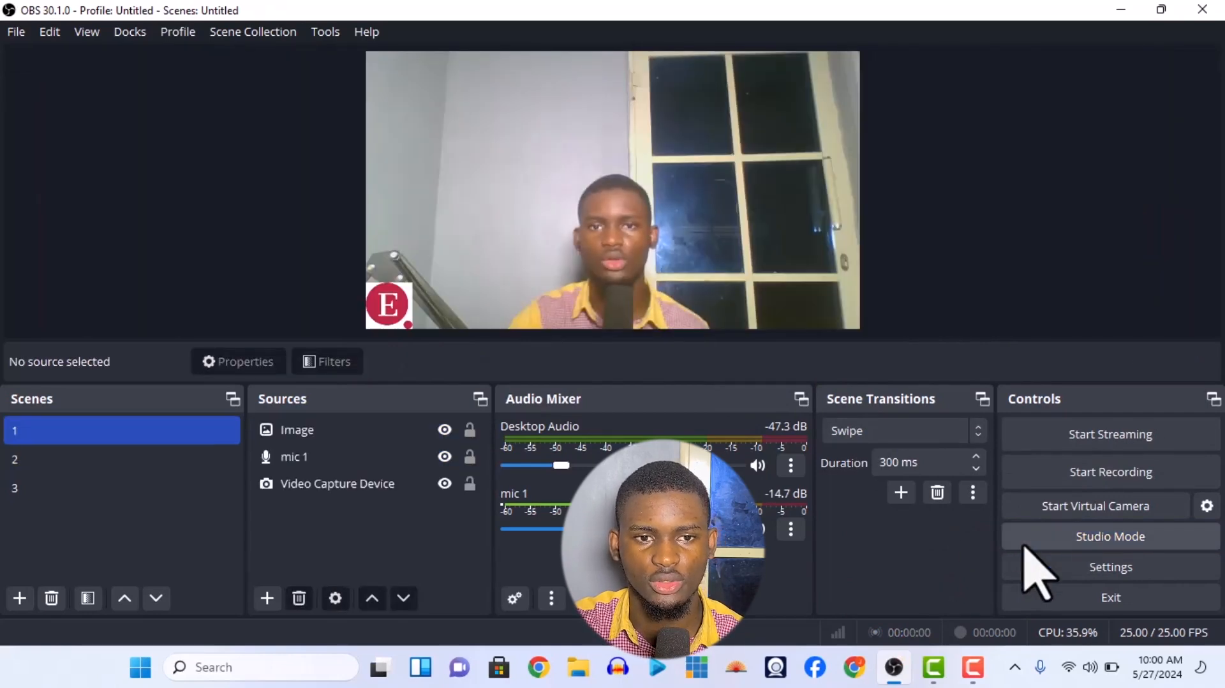
{"action": "left_click", "coordinate": [1031, 540]}
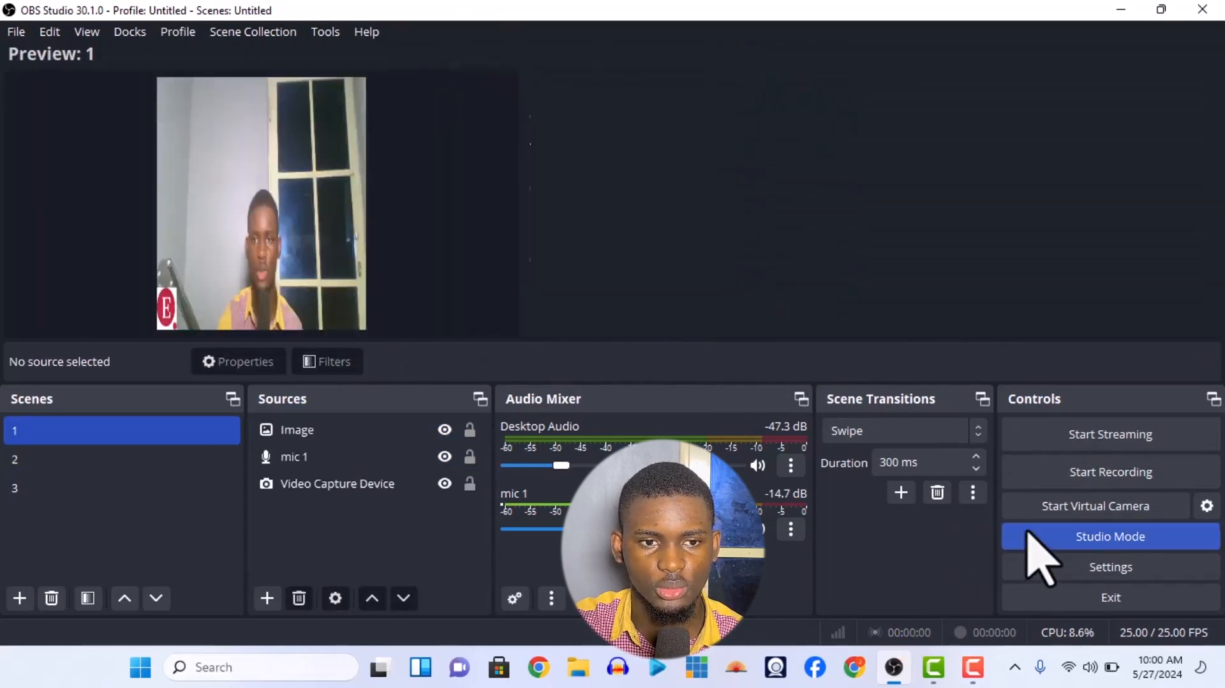
{"action": "left_click", "coordinate": [182, 462]}
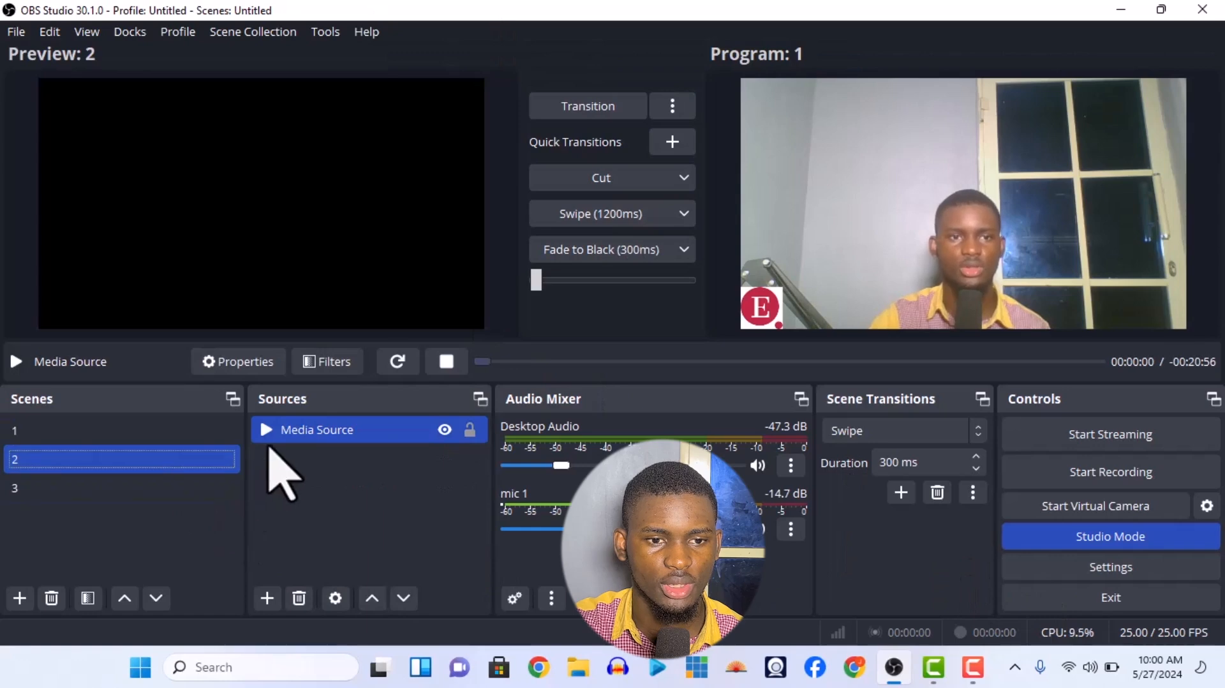
{"action": "left_click", "coordinate": [351, 297]}
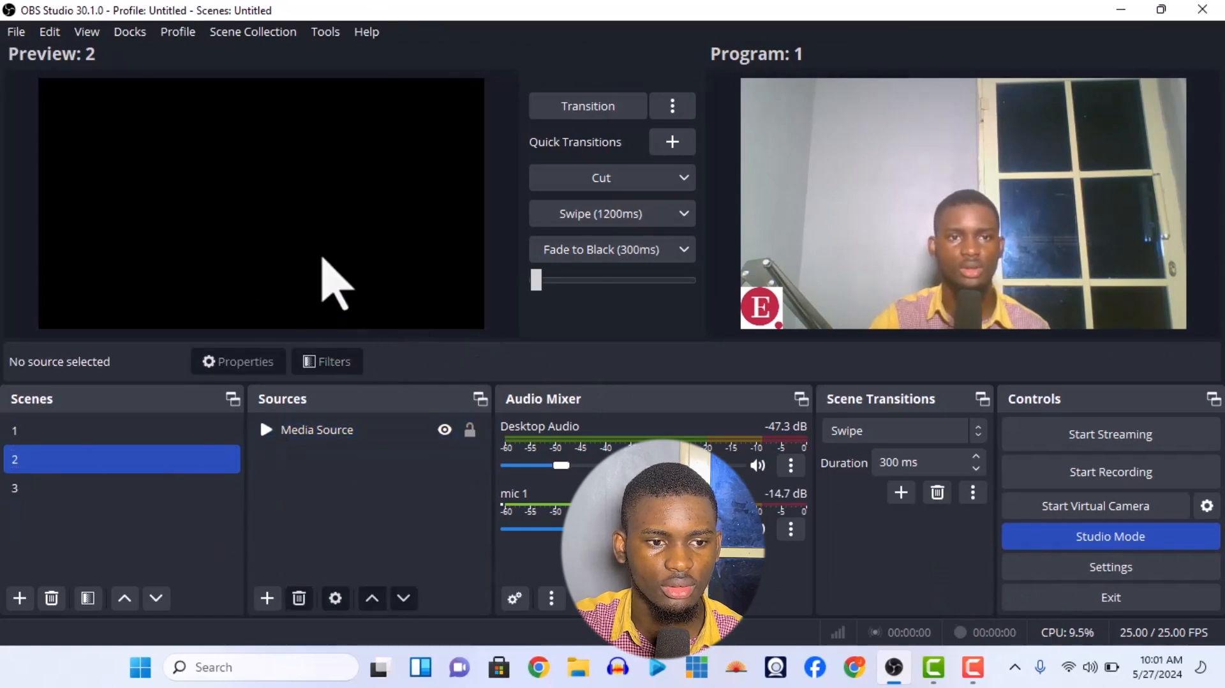
Send scene 3 to the program output with the Cut quick transition, and scene 2 with the 1200 ms Swipe.
{"action": "left_click", "coordinate": [118, 489]}
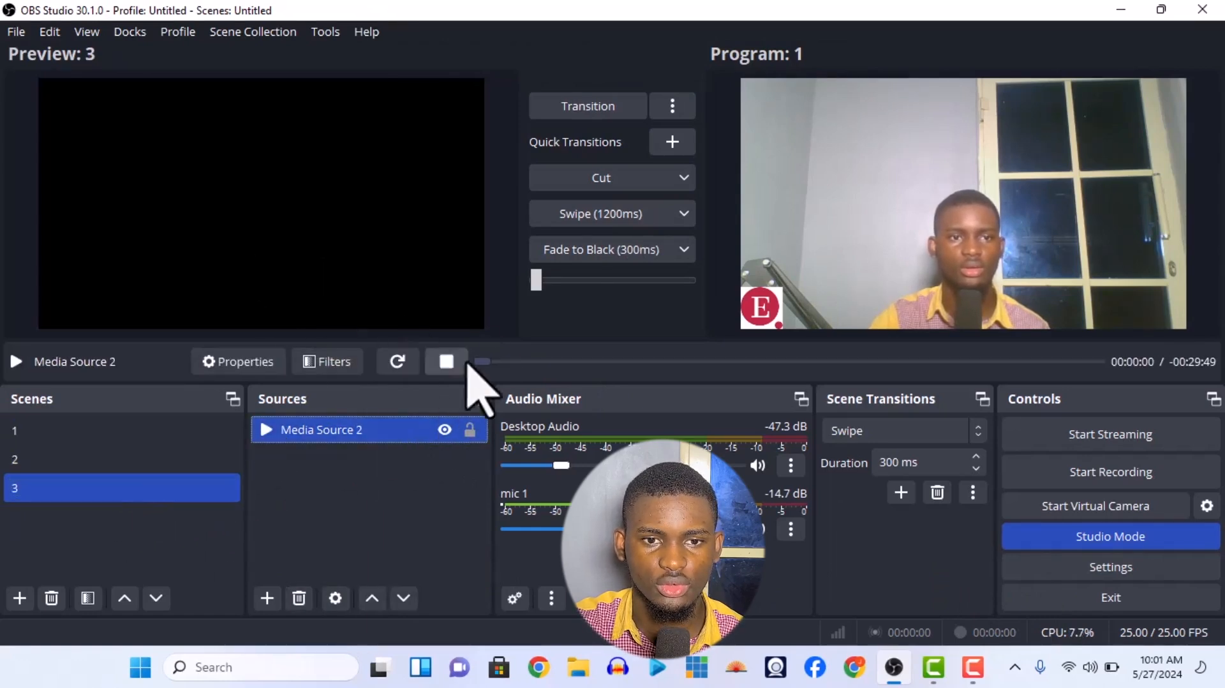
{"action": "left_click", "coordinate": [572, 189]}
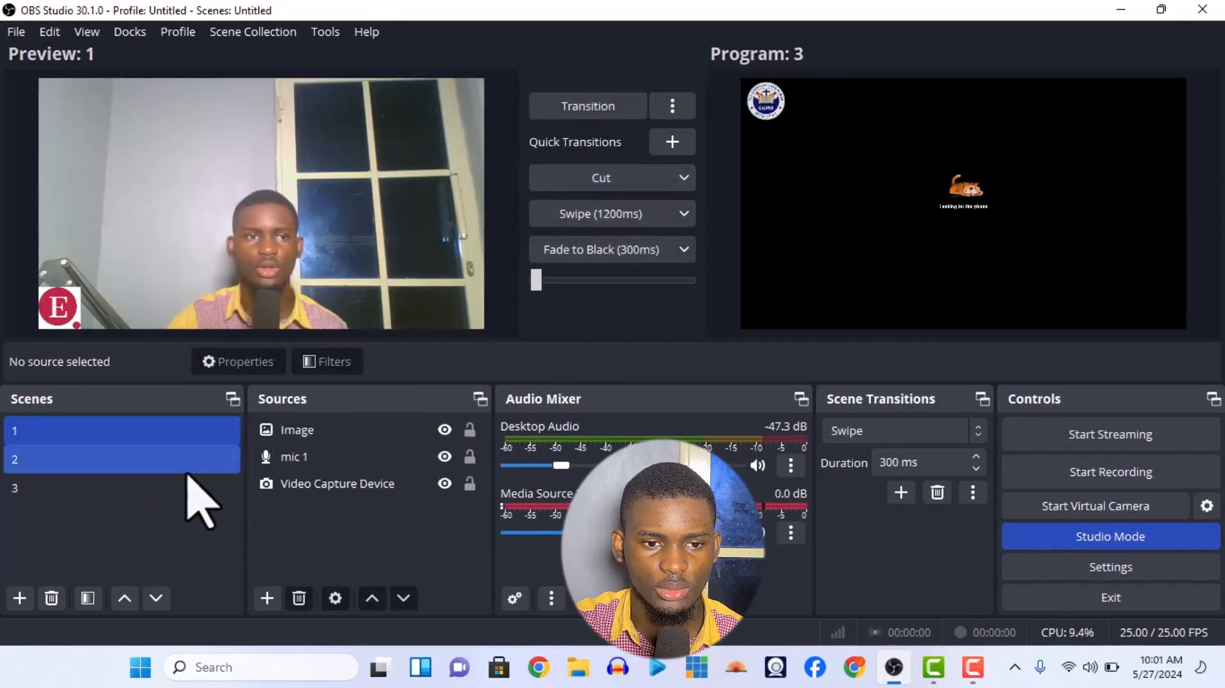
{"action": "left_click", "coordinate": [165, 464]}
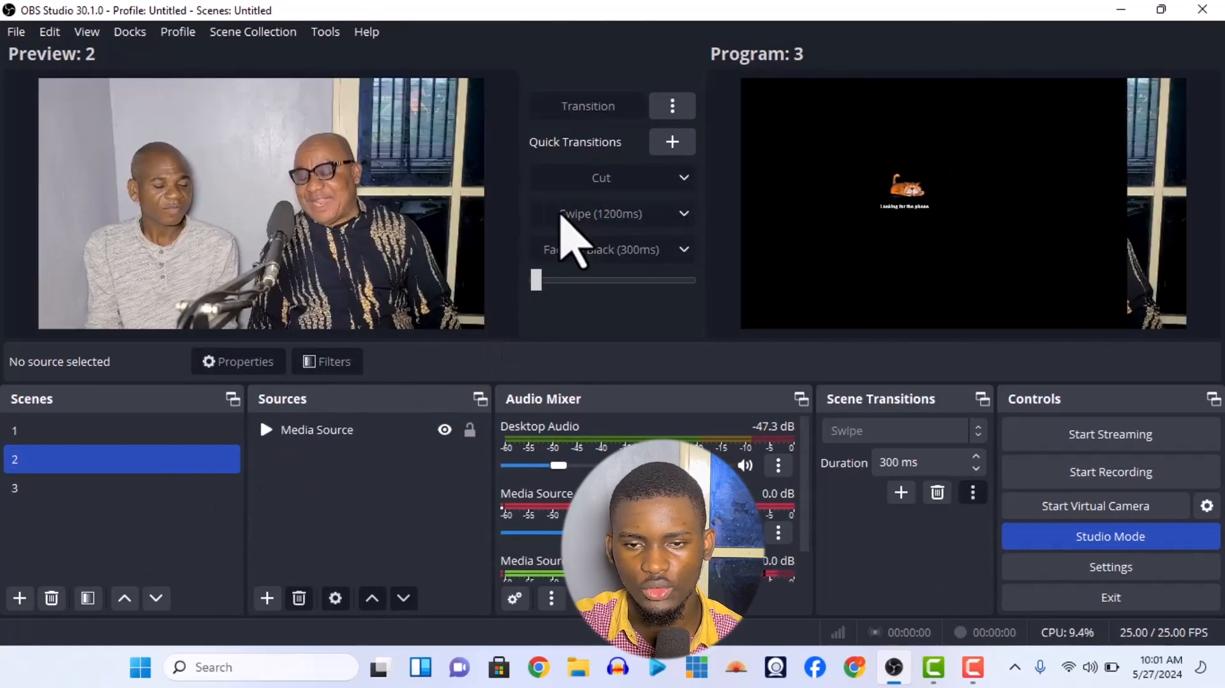
{"action": "left_click", "coordinate": [565, 219]}
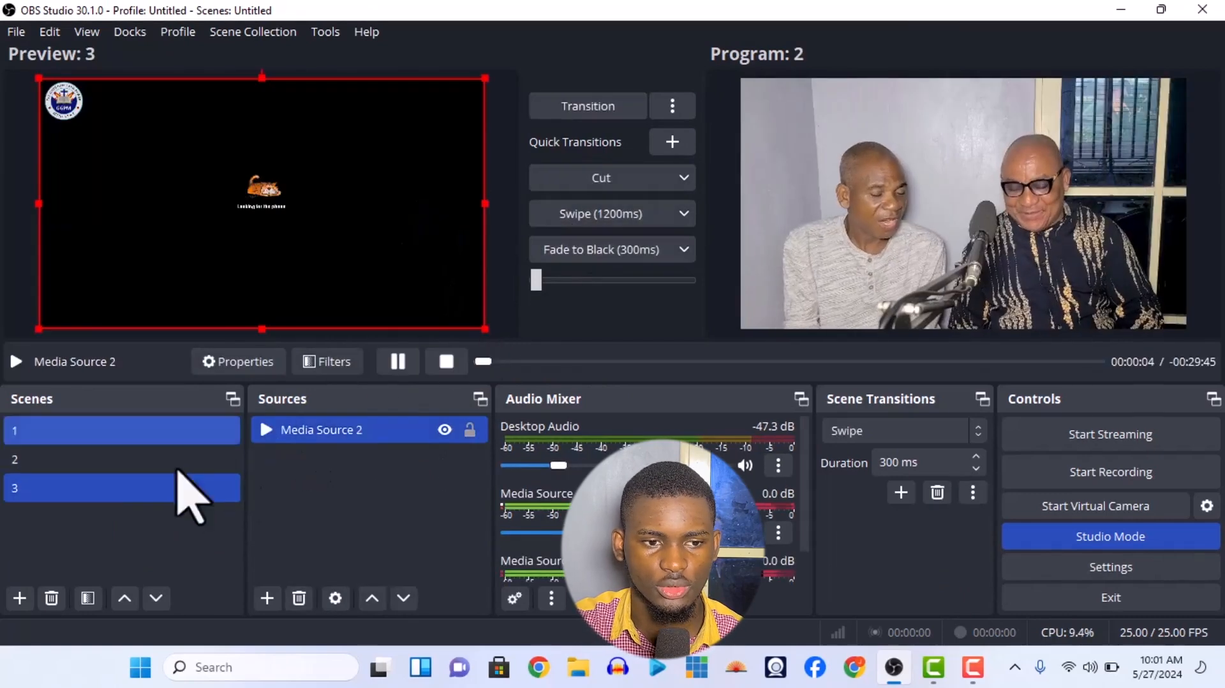
Cycle the Studio Mode preview through scenes 1, 2 and 3, and back through scene 2 to scene 1.
{"action": "left_click", "coordinate": [81, 430]}
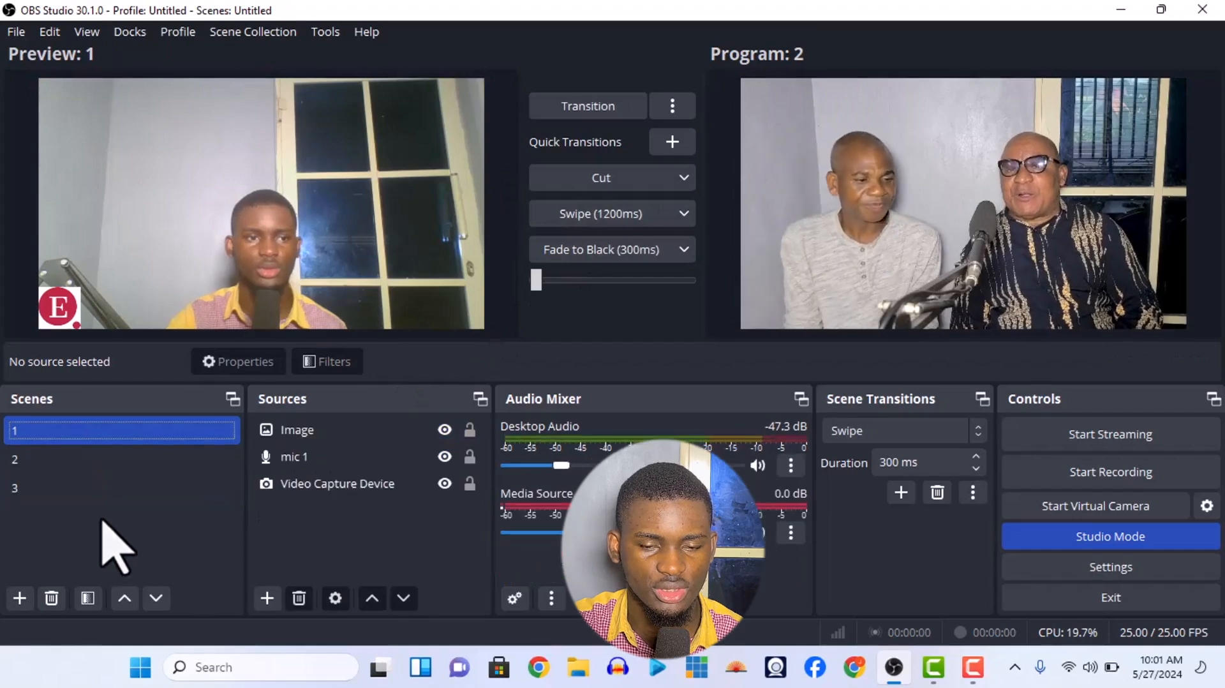
{"action": "left_click", "coordinate": [133, 465]}
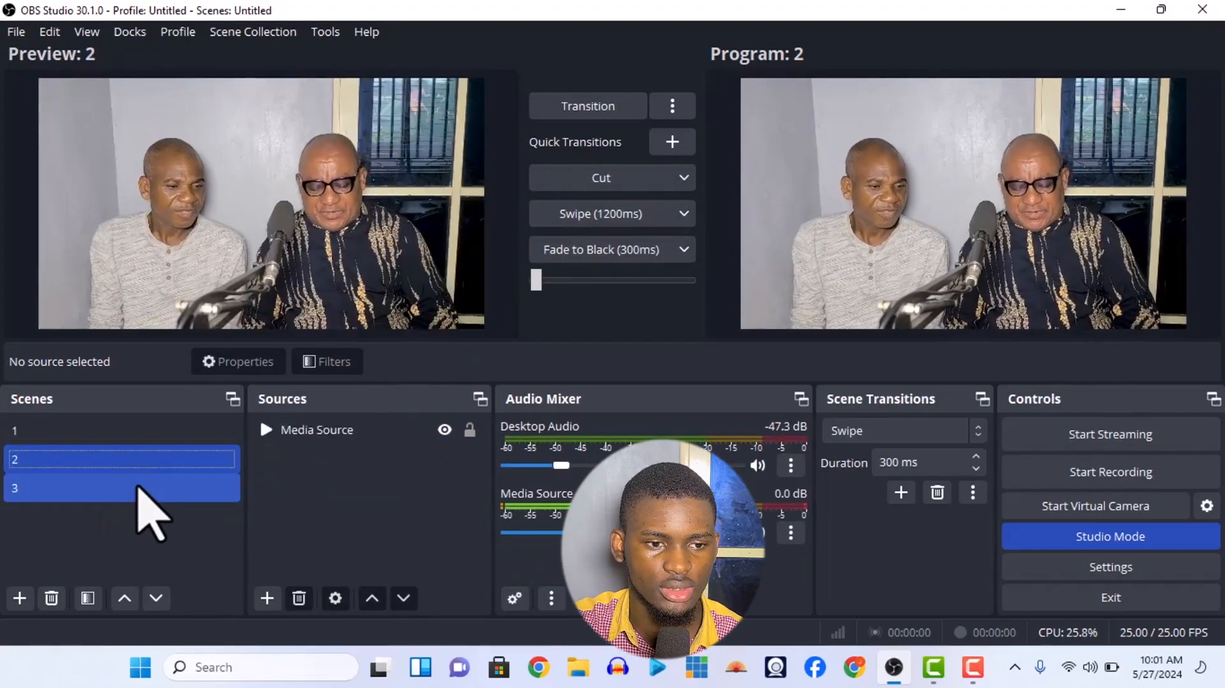
{"action": "left_click", "coordinate": [134, 487]}
{"action": "left_click", "coordinate": [122, 460]}
{"action": "left_click", "coordinate": [120, 427]}
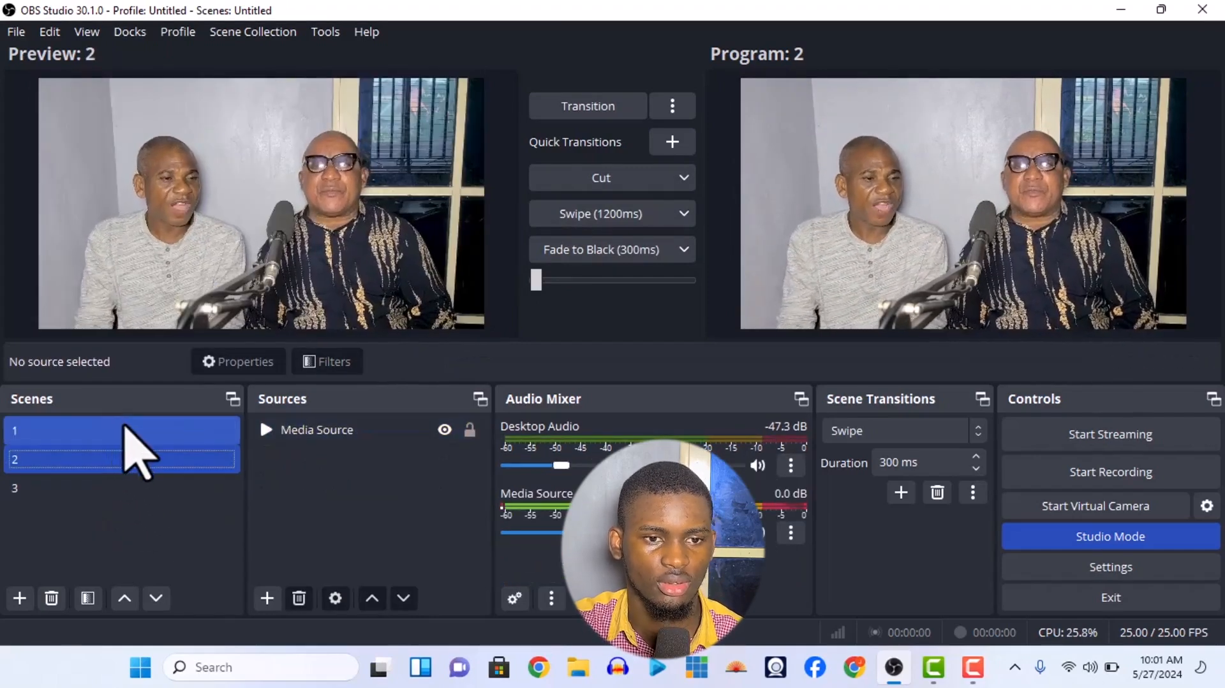